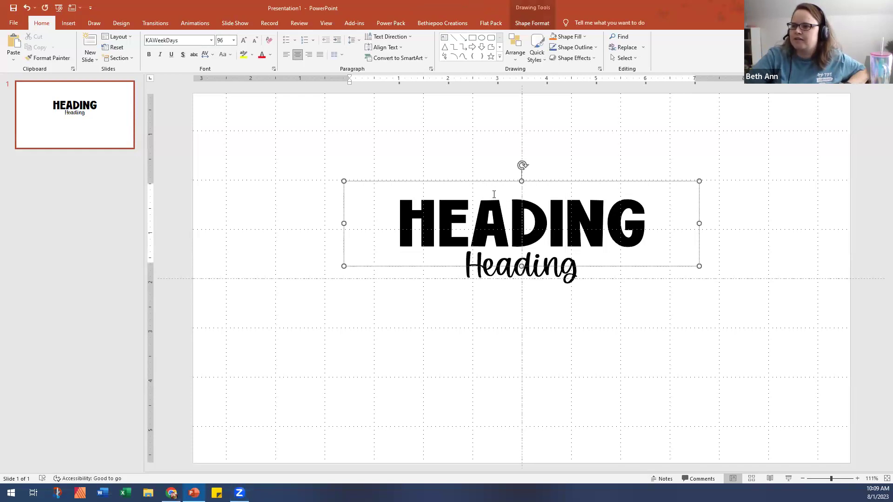
{"action": "left_click", "coordinate": [479, 181]}
{"action": "left_click", "coordinate": [520, 275]}
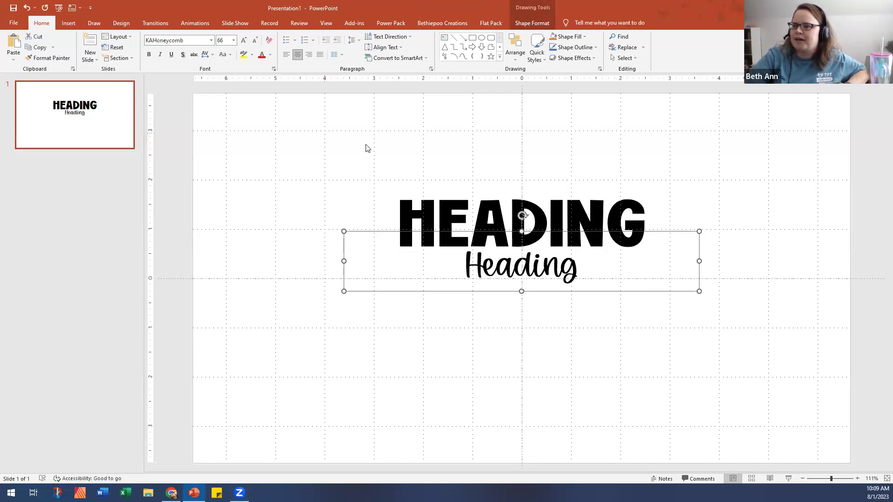
{"action": "left_click", "coordinate": [418, 180]}
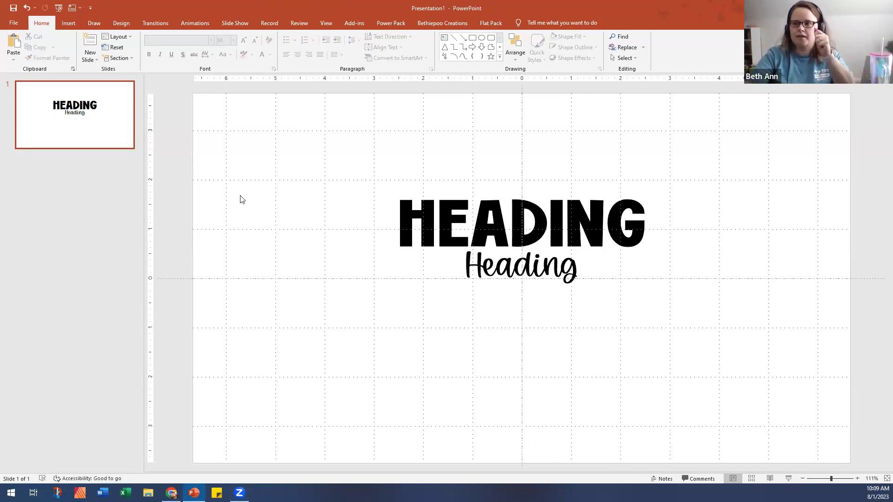
{"action": "left_click", "coordinate": [444, 217]}
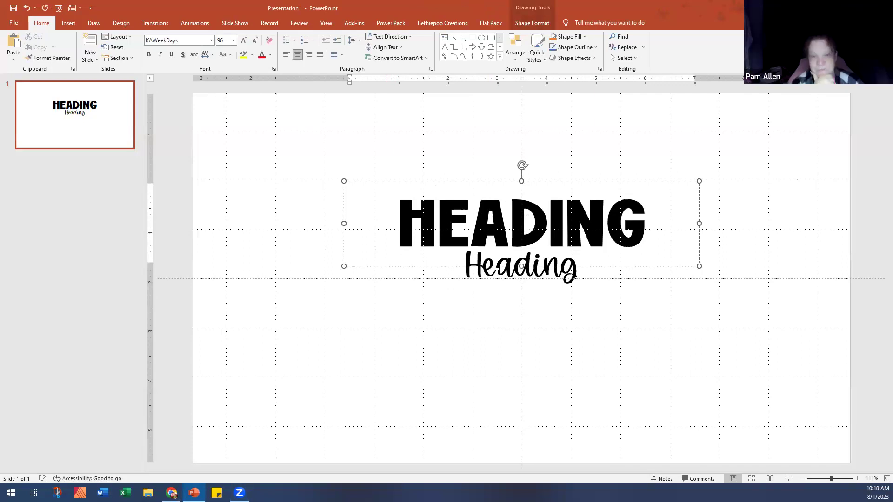
{"action": "left_click", "coordinate": [498, 279]}
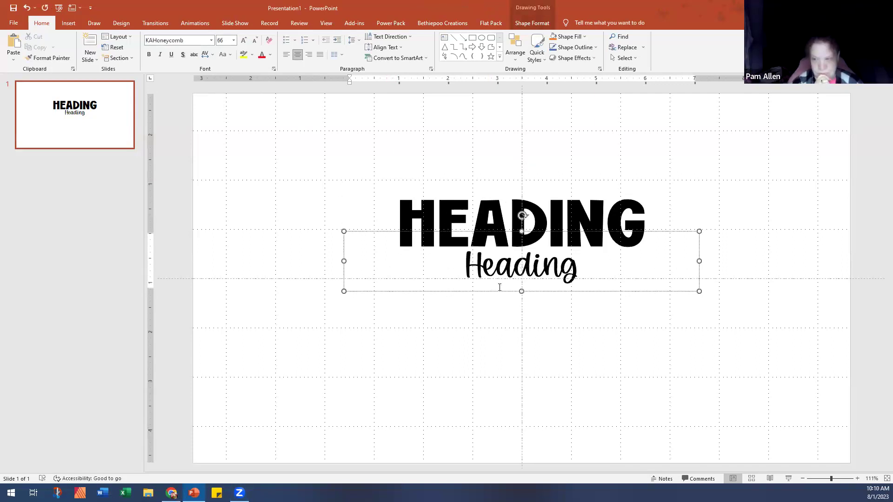
{"action": "left_click", "coordinate": [481, 356]}
Step: Insert a text box near the bottom of the slide and set its font to StanfordBiography
{"action": "left_click", "coordinate": [444, 37]}
{"action": "left_click_drag", "start_coordinate": [372, 412], "coordinate": [527, 433]}
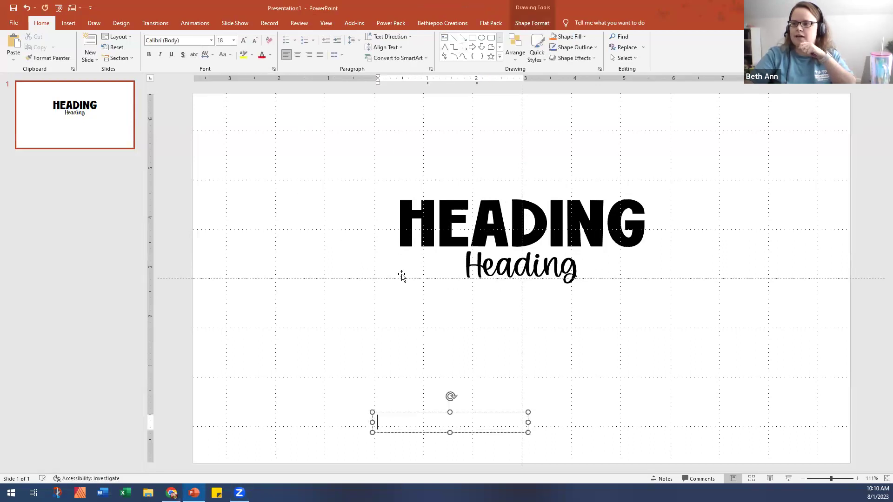
{"action": "left_click", "coordinate": [211, 40]}
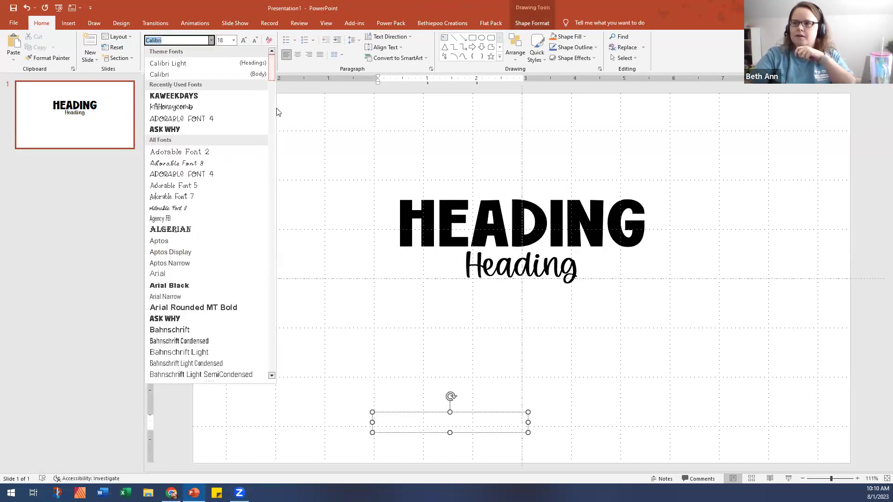
{"action": "left_click", "coordinate": [271, 367]}
{"action": "left_click", "coordinate": [272, 370]}
{"action": "left_click", "coordinate": [271, 372]}
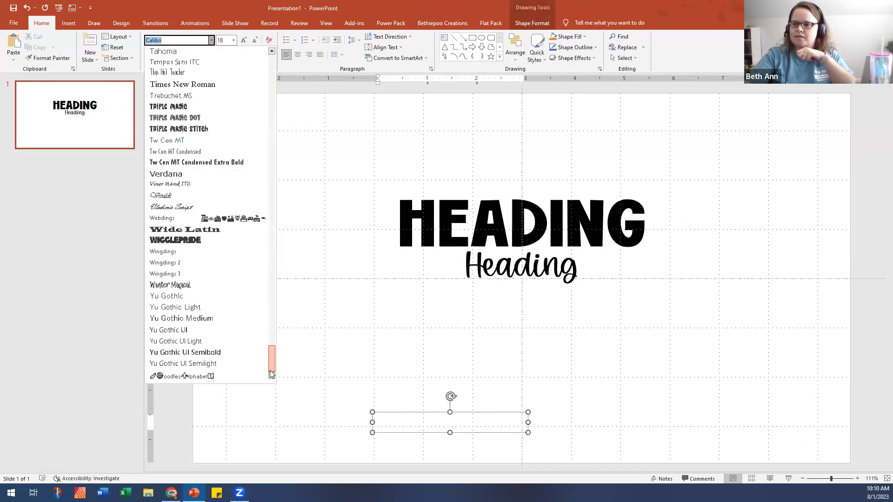
{"action": "scroll", "coordinate": [197, 263], "scroll_direction": "up", "scroll_amount": 6}
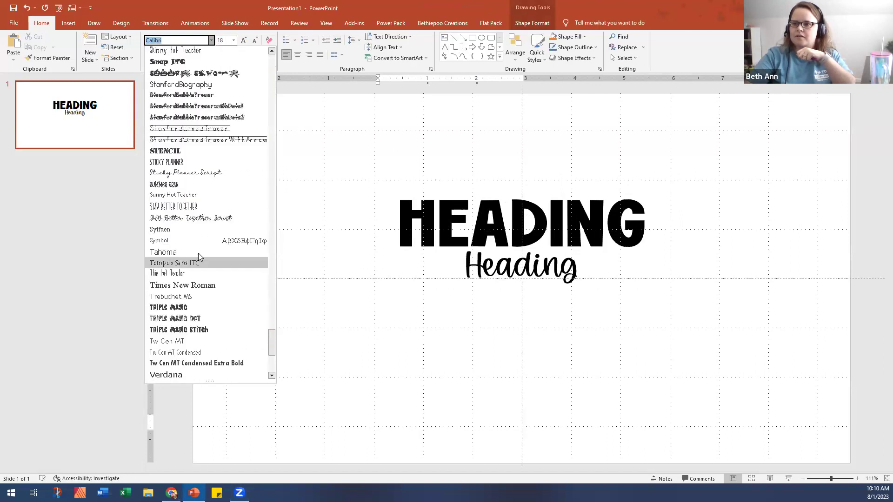
{"action": "scroll", "coordinate": [211, 153], "scroll_direction": "up", "scroll_amount": 1}
{"action": "left_click", "coordinate": [210, 118]}
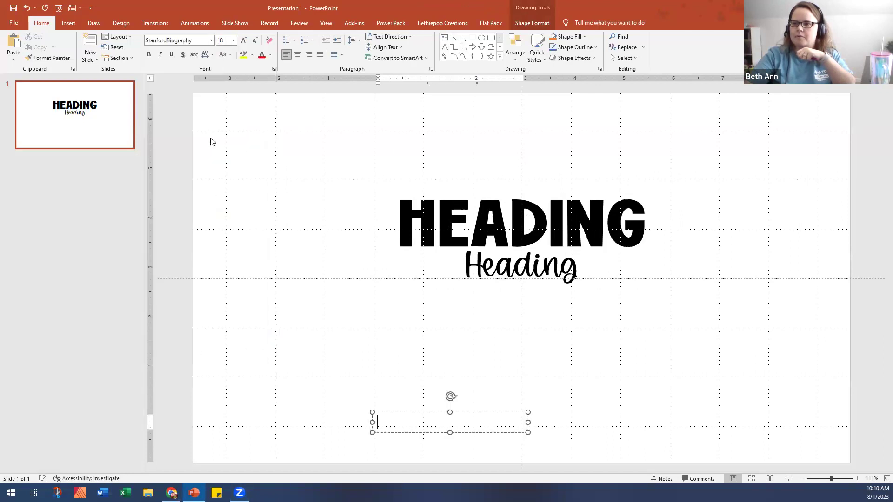
Step: Enter "sentence" in the new text box and move the box just below the script heading
{"action": "type", "text": "sentence"}
{"action": "left_click_drag", "start_coordinate": [433, 413], "coordinate": [520, 296]}
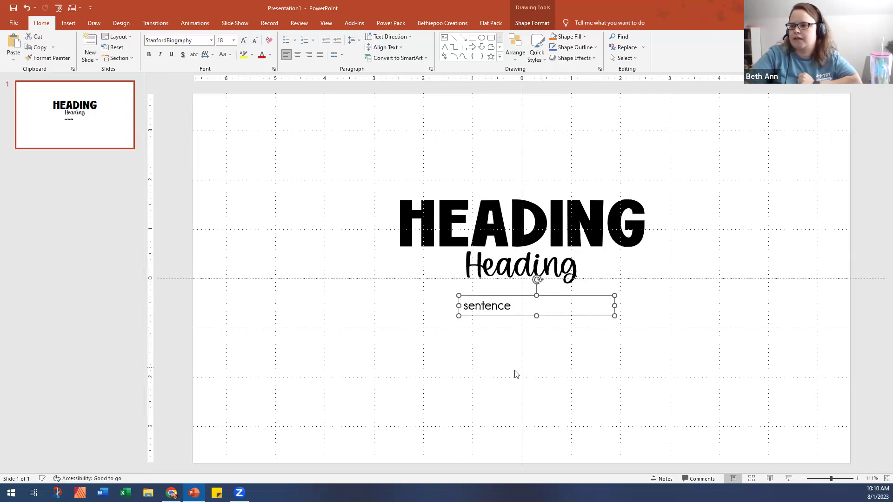
{"action": "left_click", "coordinate": [482, 381]}
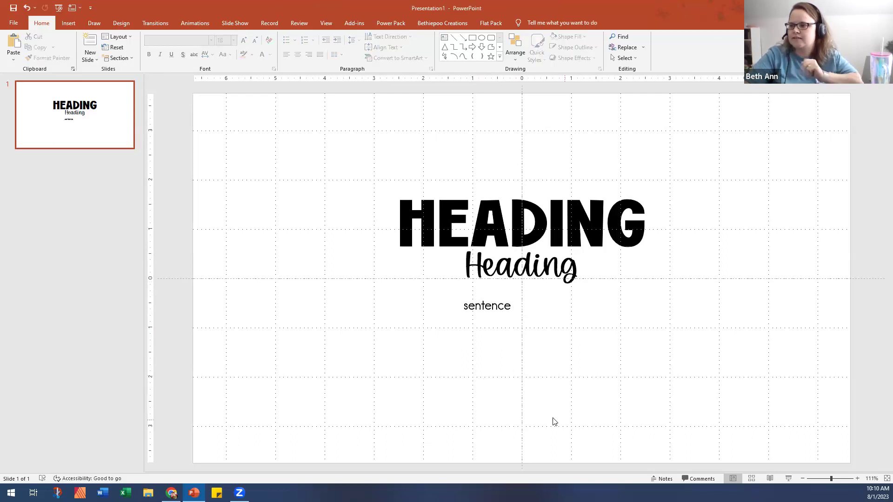
{"action": "left_click", "coordinate": [478, 233]}
{"action": "left_click", "coordinate": [487, 281]}
{"action": "left_click", "coordinate": [458, 206]}
{"action": "left_click", "coordinate": [479, 275]}
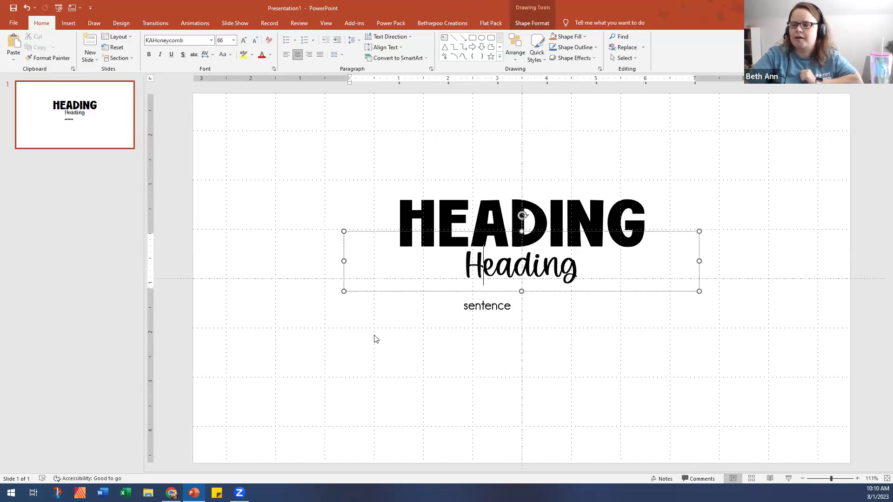
{"action": "left_click", "coordinate": [363, 370]}
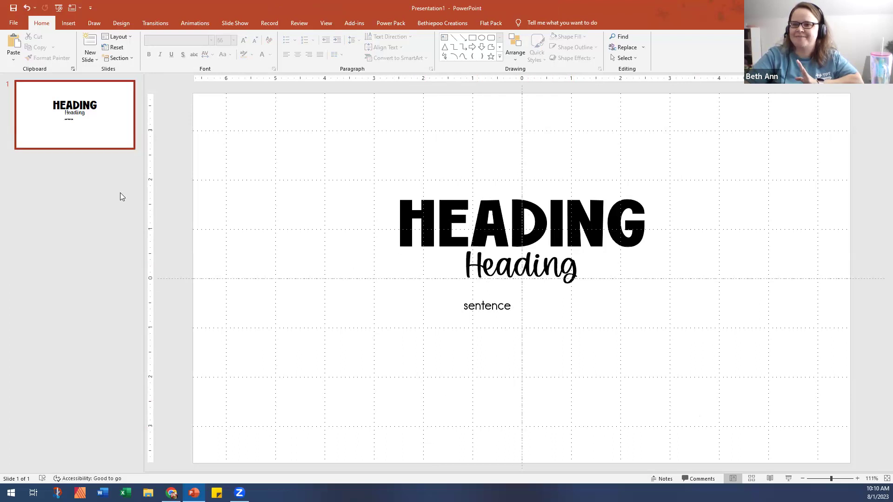
Step: Duplicate slide 1 and set the large heading's font on the copy to Century Gothic
{"action": "right_click", "coordinate": [95, 122]}
{"action": "left_click", "coordinate": [113, 205]}
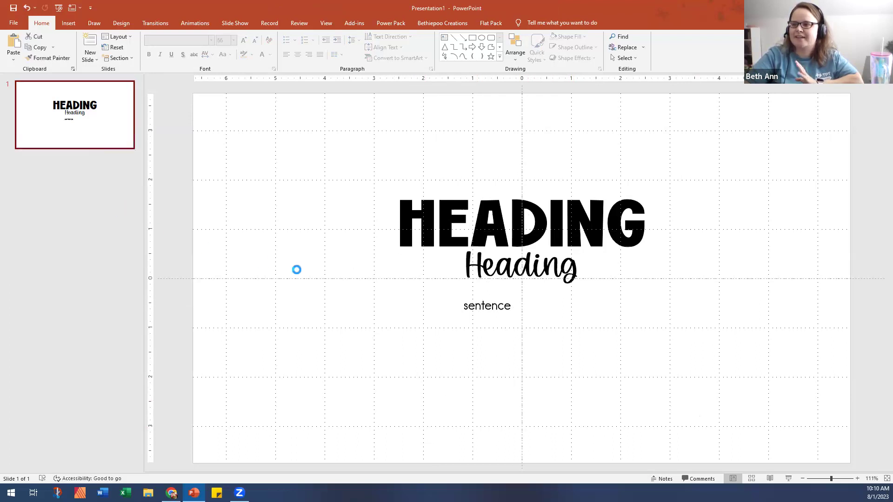
{"action": "left_click", "coordinate": [453, 186]}
{"action": "left_click", "coordinate": [460, 180]}
{"action": "left_click", "coordinate": [460, 181]}
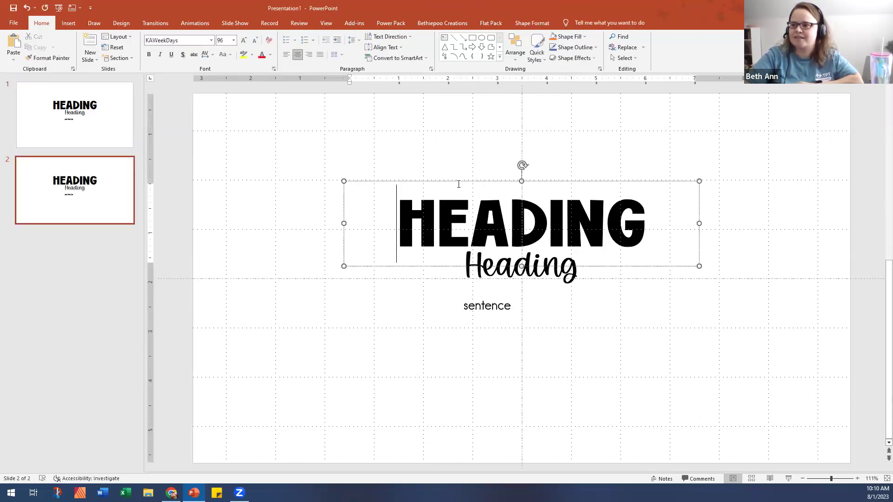
{"action": "left_click", "coordinate": [211, 40]}
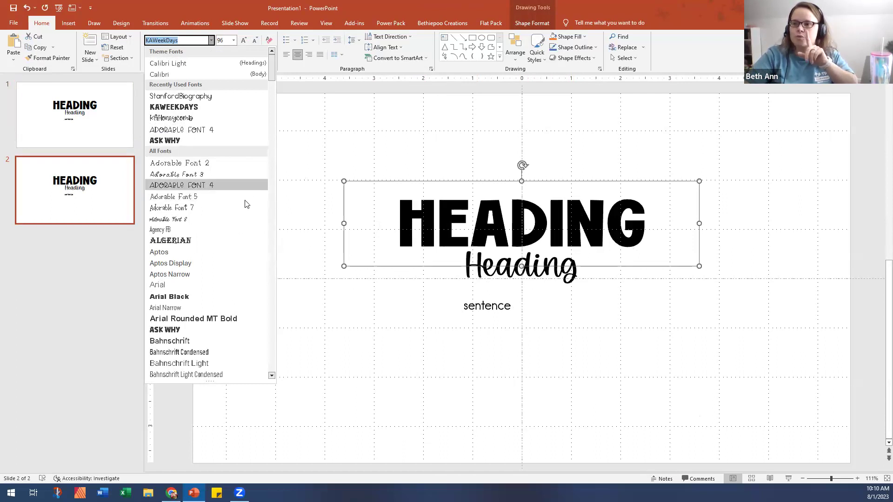
{"action": "scroll", "coordinate": [244, 213], "scroll_direction": "down", "scroll_amount": 2}
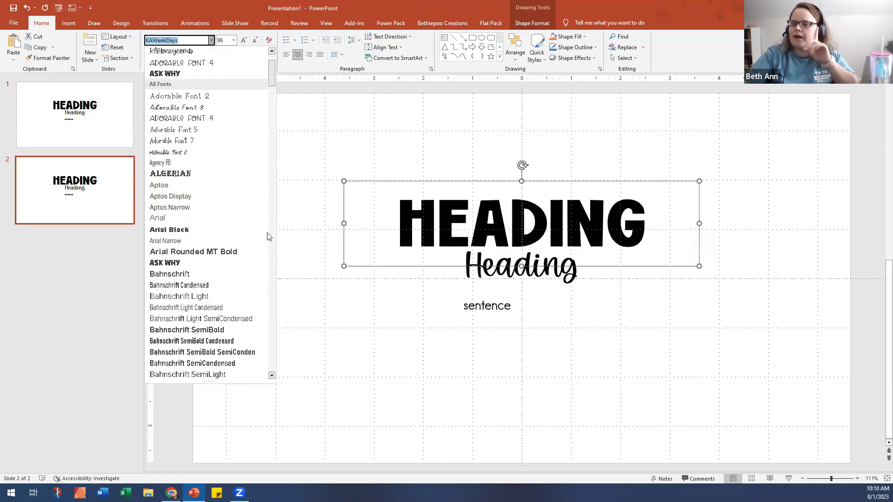
{"action": "scroll", "coordinate": [249, 240], "scroll_direction": "down", "scroll_amount": 10}
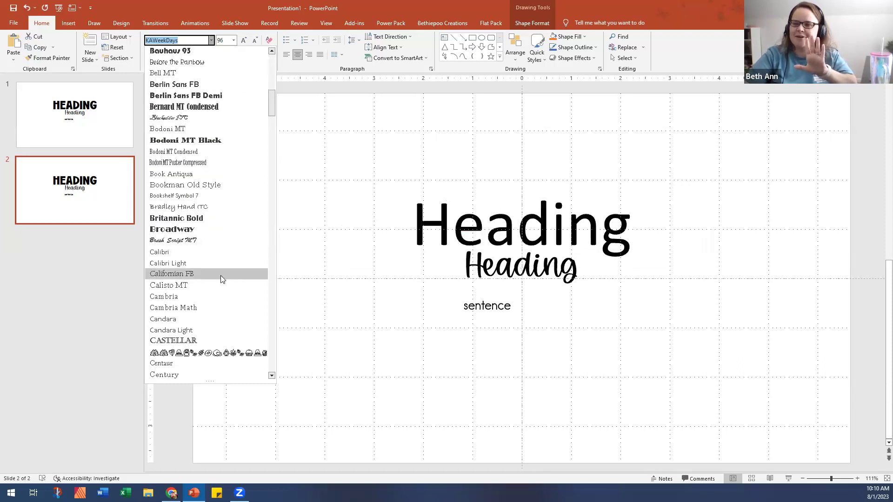
{"action": "scroll", "coordinate": [228, 278], "scroll_direction": "down", "scroll_amount": 2}
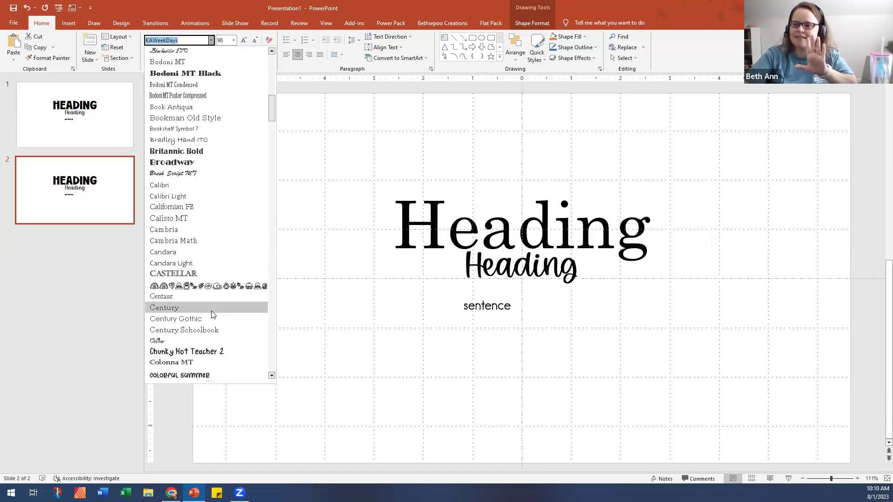
{"action": "left_click", "coordinate": [206, 318]}
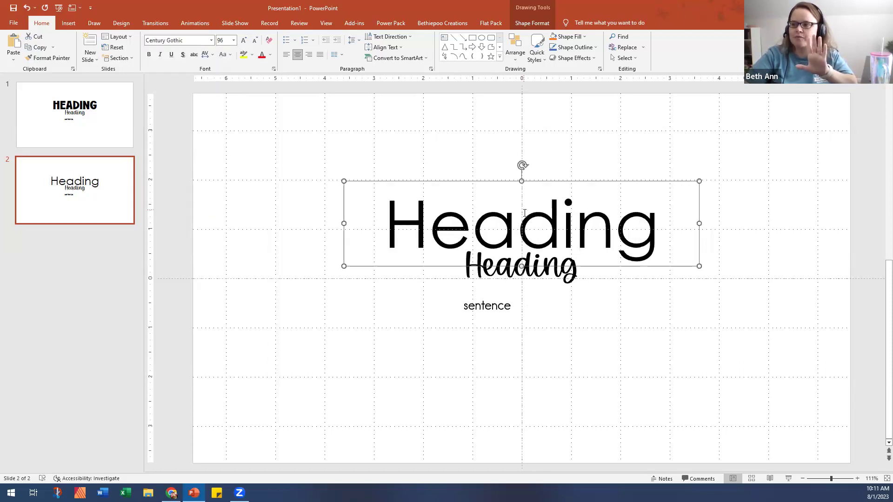
Step: Change the large heading on slide 2 to uppercase and make it bold
{"action": "left_click", "coordinate": [501, 222]}
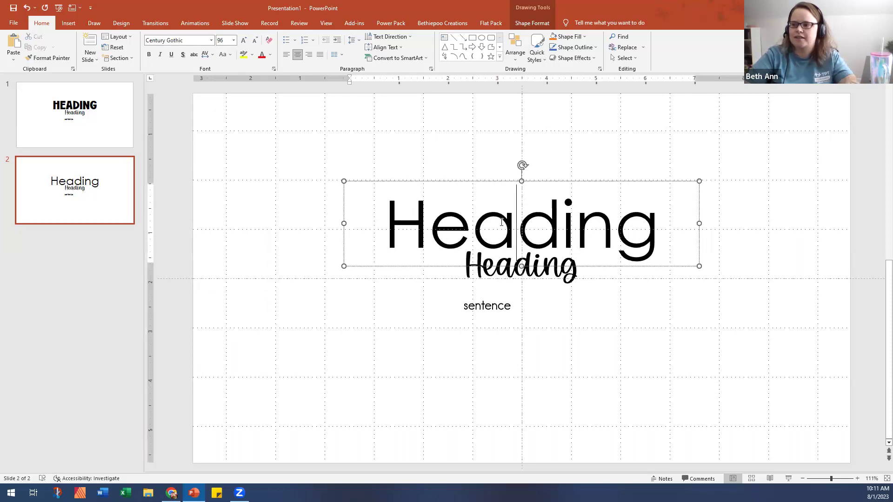
{"action": "double_click", "coordinate": [507, 223]}
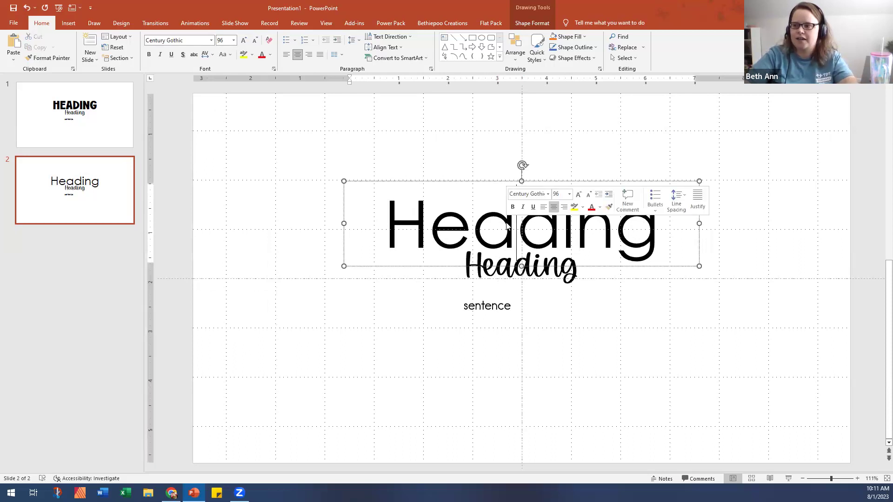
{"action": "left_click", "coordinate": [226, 54]}
{"action": "left_click", "coordinate": [248, 89]}
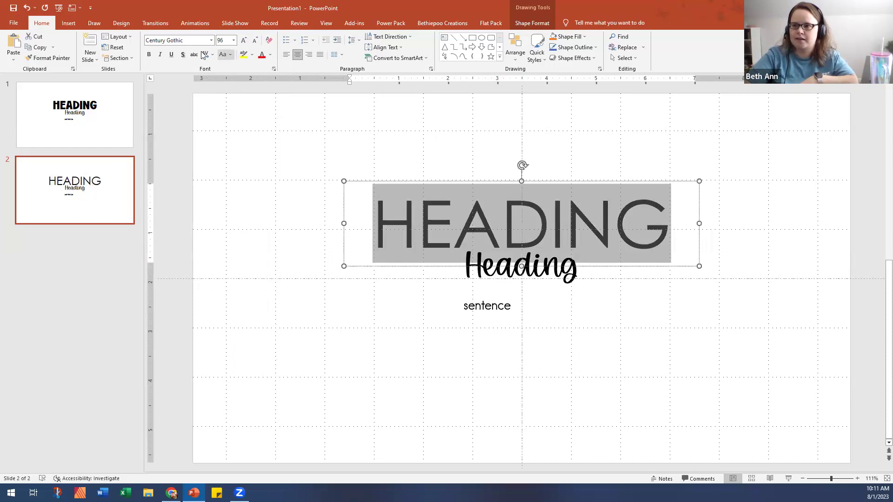
{"action": "left_click", "coordinate": [149, 54]}
Step: Set the font of the smaller script heading on slide 2 to Century Gothic
{"action": "left_click", "coordinate": [533, 268]}
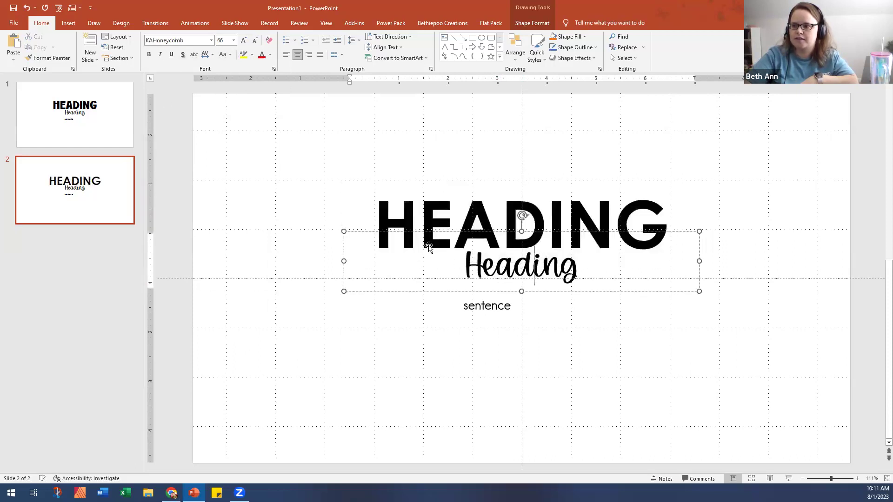
{"action": "left_click", "coordinate": [422, 232]}
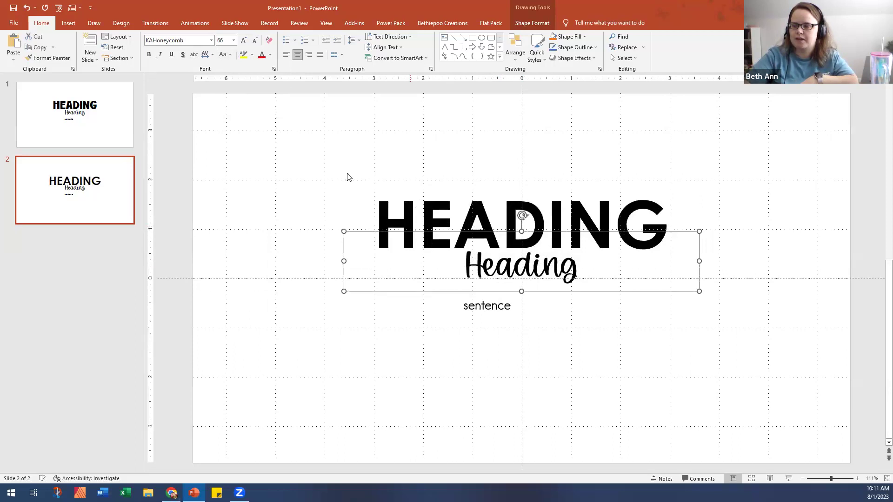
{"action": "left_click", "coordinate": [210, 40]}
{"action": "left_click", "coordinate": [207, 96]}
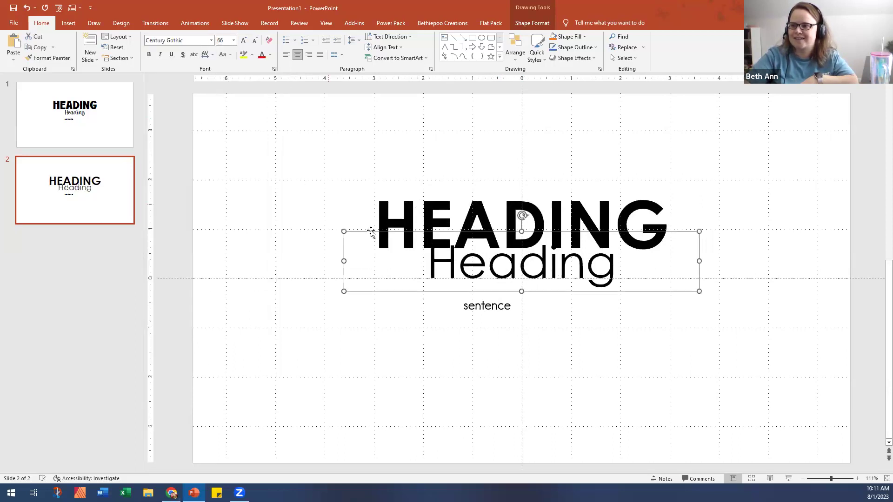
Step: Shift the smaller heading down and to the right, and raise the bold uppercase heading slightly above it
{"action": "left_click_drag", "start_coordinate": [465, 295], "coordinate": [509, 307]}
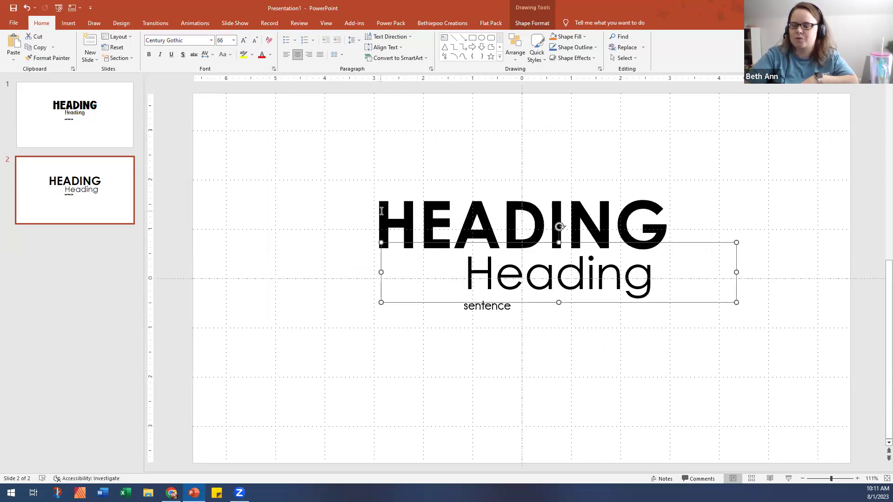
{"action": "left_click", "coordinate": [381, 211]}
{"action": "left_click_drag", "start_coordinate": [409, 182], "coordinate": [411, 172]}
{"action": "left_click", "coordinate": [481, 262]}
{"action": "left_click", "coordinate": [442, 198]}
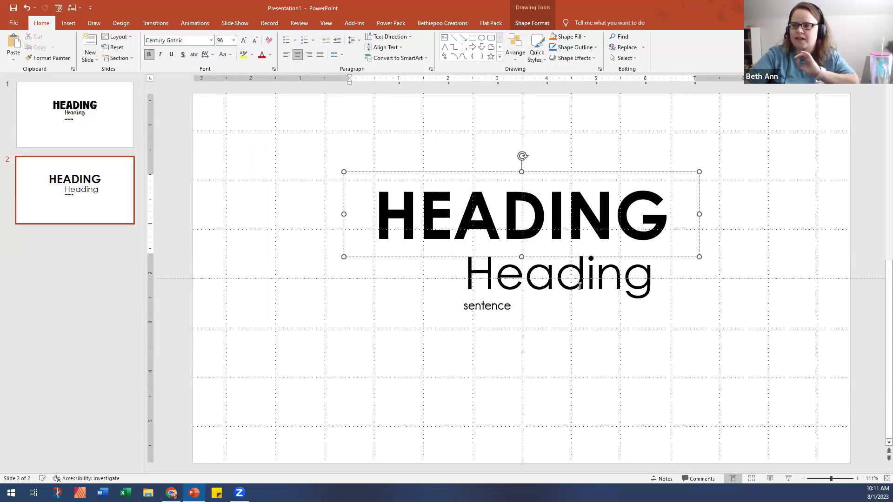
Step: Move the "sentence" text box to the lower left of the slide and the smaller heading up close beneath the bold heading
{"action": "left_click", "coordinate": [584, 298]}
{"action": "left_click_drag", "start_coordinate": [584, 298], "coordinate": [466, 435]}
{"action": "left_click", "coordinate": [598, 295]}
{"action": "left_click_drag", "start_coordinate": [599, 305], "coordinate": [607, 293]}
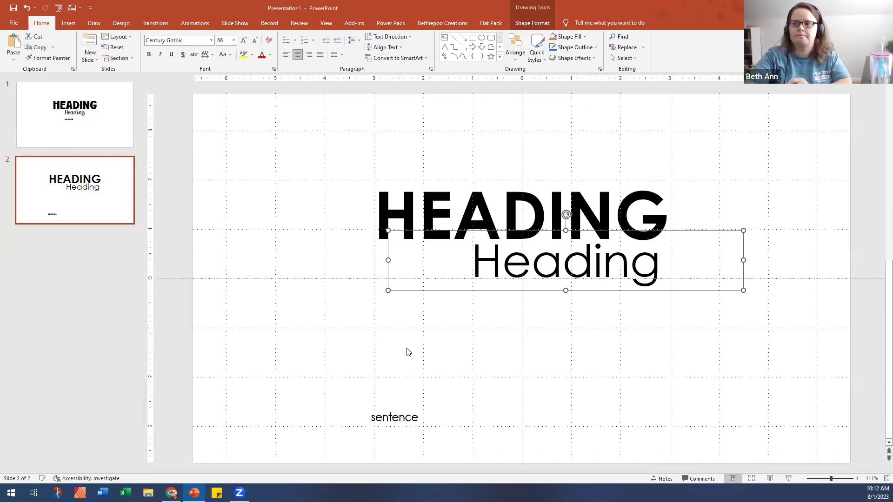
{"action": "left_click", "coordinate": [397, 197]}
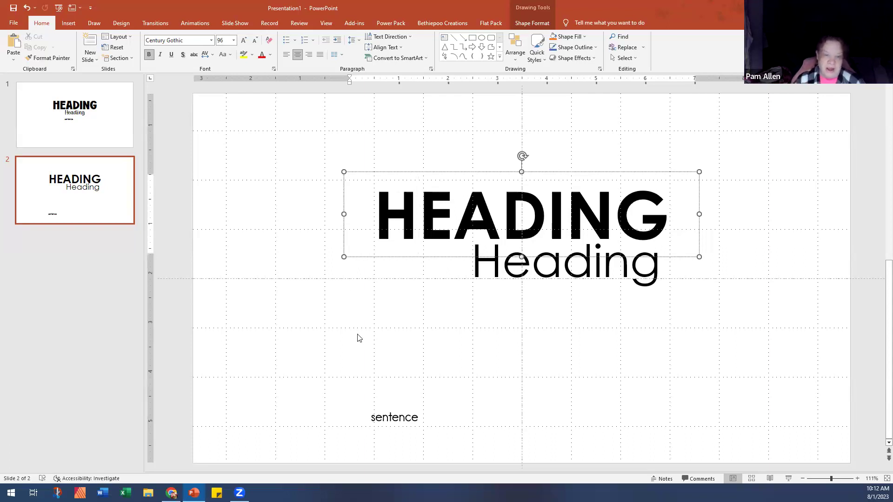
{"action": "left_click", "coordinate": [484, 275]}
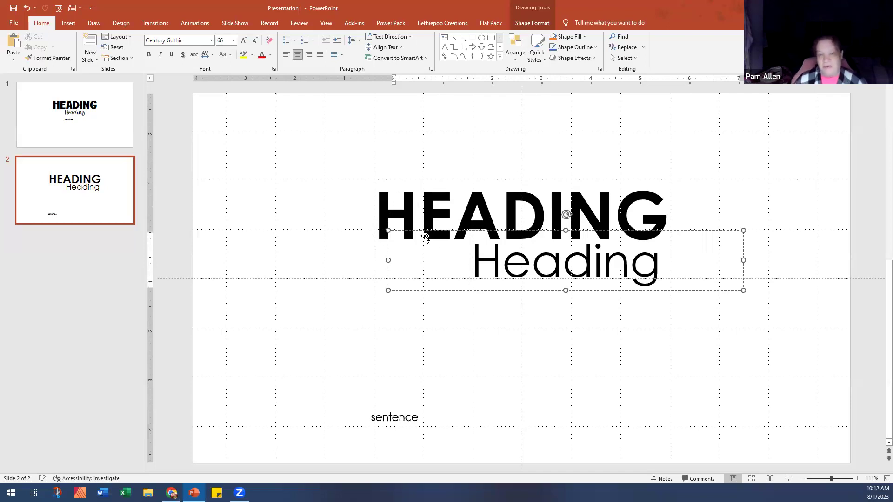
{"action": "left_click", "coordinate": [411, 224]}
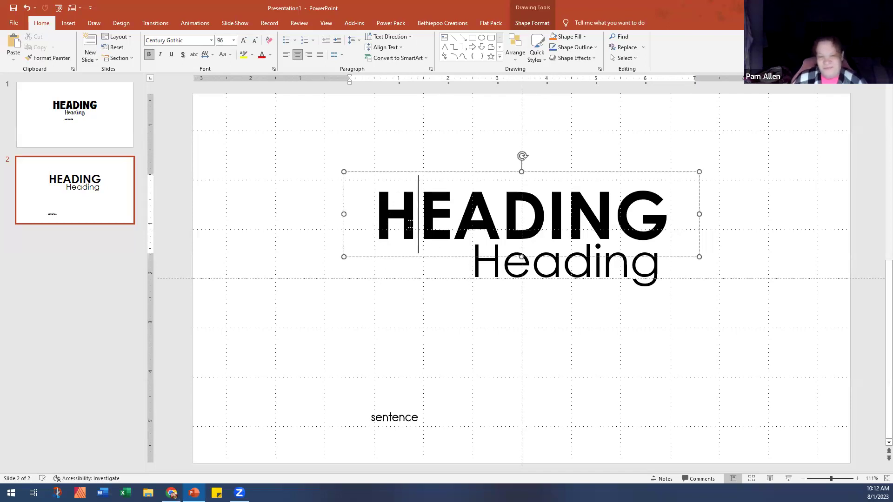
{"action": "left_click", "coordinate": [378, 172]}
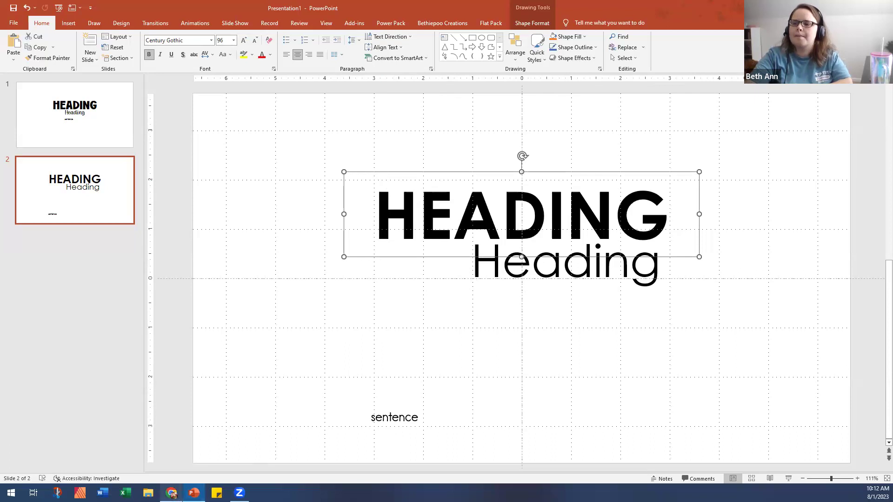
Step: Switch to the Title Font design in Canva and select the larger heading on page 2
{"action": "left_click", "coordinate": [172, 490]}
{"action": "left_click", "coordinate": [248, 9]}
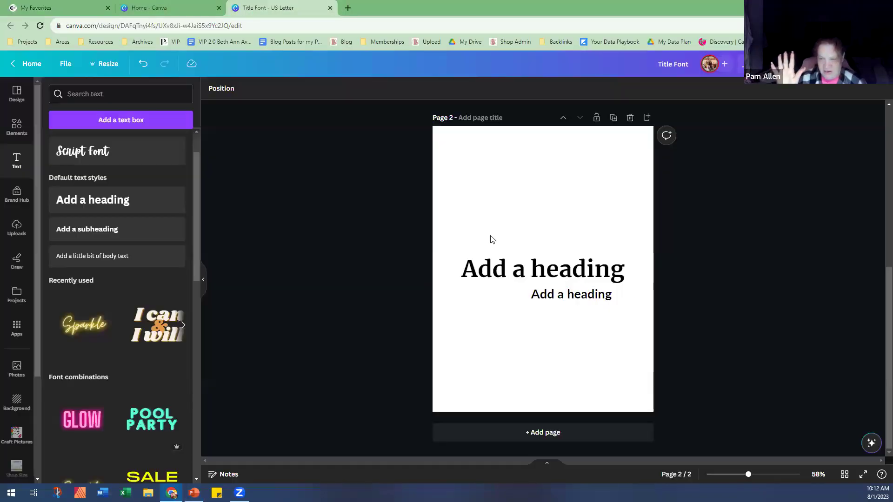
{"action": "left_click", "coordinate": [488, 278]}
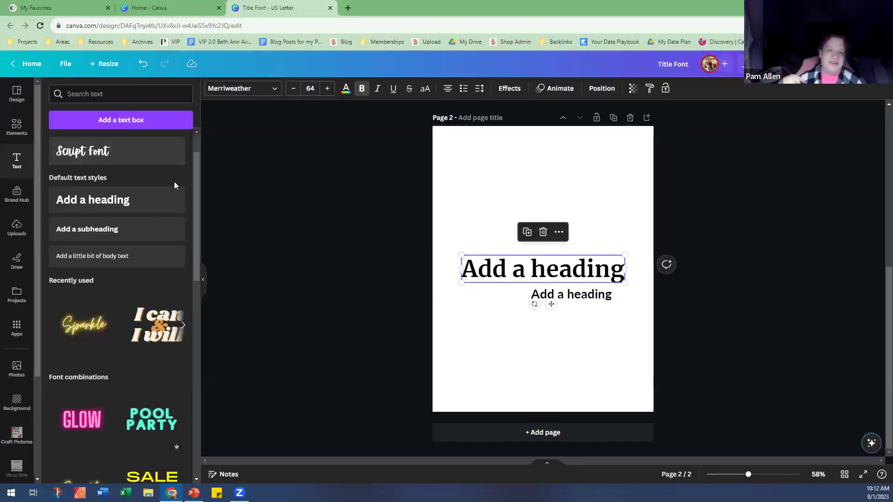
Step: Add a third page with a default heading on it and set the heading's font to Futura ExtraBold
{"action": "left_click", "coordinate": [533, 432]}
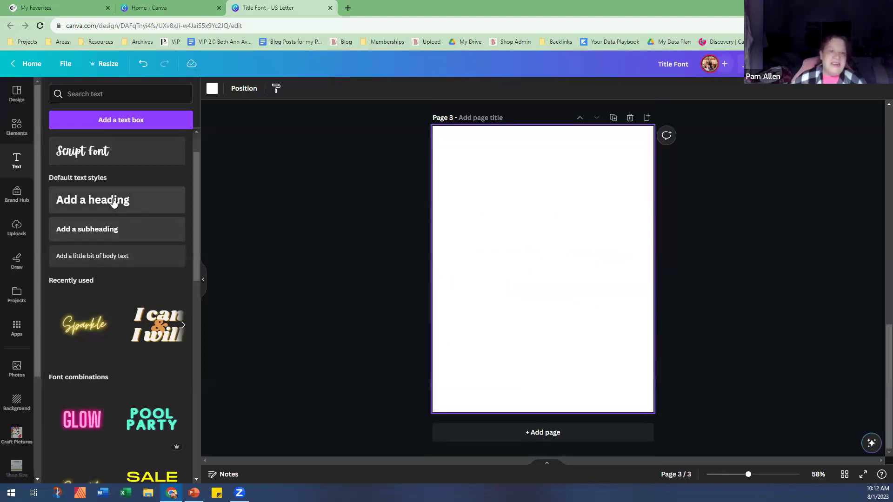
{"action": "left_click", "coordinate": [93, 200]}
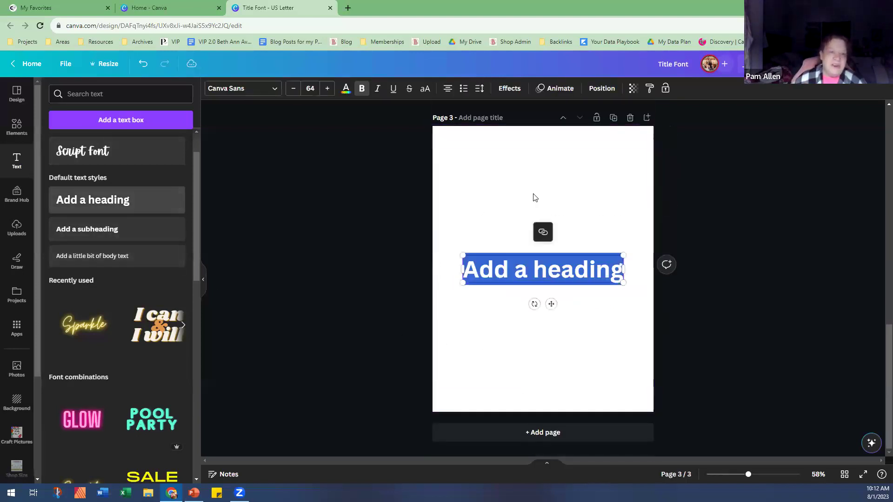
{"action": "left_click", "coordinate": [260, 88]}
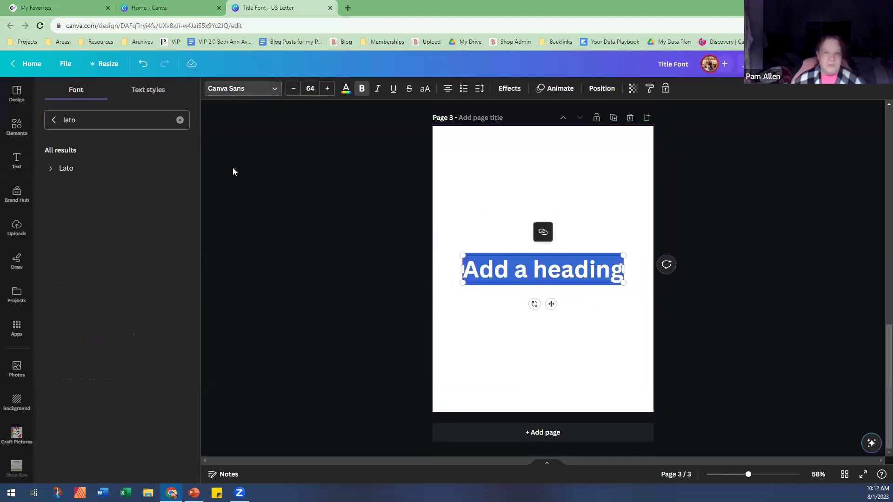
{"action": "left_click", "coordinate": [54, 120]}
{"action": "scroll", "coordinate": [134, 219], "scroll_direction": "down", "scroll_amount": 4}
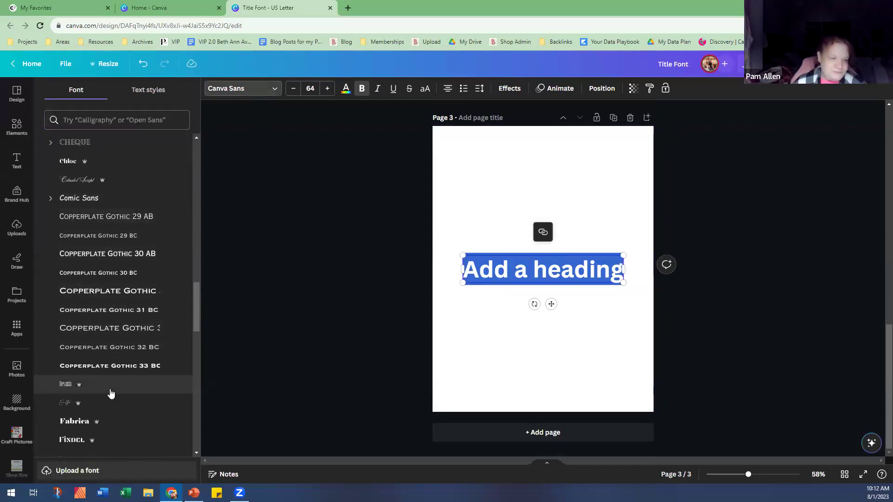
{"action": "scroll", "coordinate": [109, 389], "scroll_direction": "down", "scroll_amount": 2}
{"action": "scroll", "coordinate": [85, 380], "scroll_direction": "down", "scroll_amount": 1}
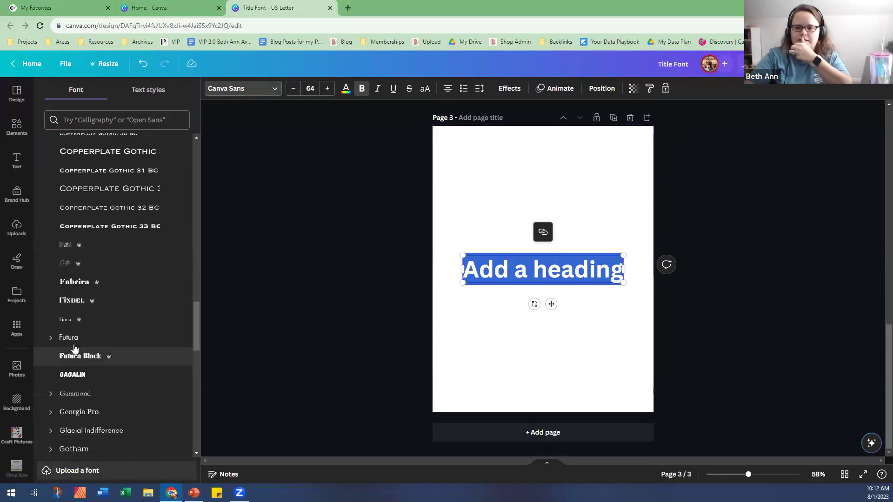
{"action": "left_click", "coordinate": [50, 339]}
{"action": "scroll", "coordinate": [71, 334], "scroll_direction": "down", "scroll_amount": 1}
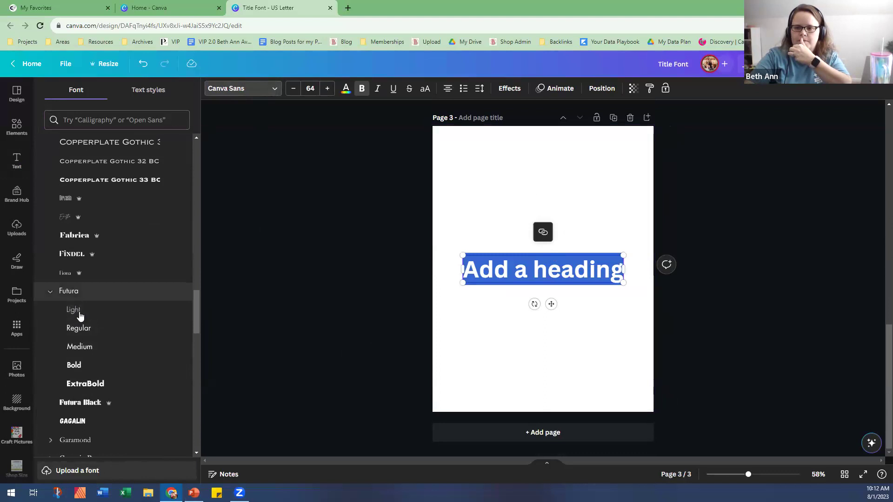
{"action": "left_click", "coordinate": [81, 391]}
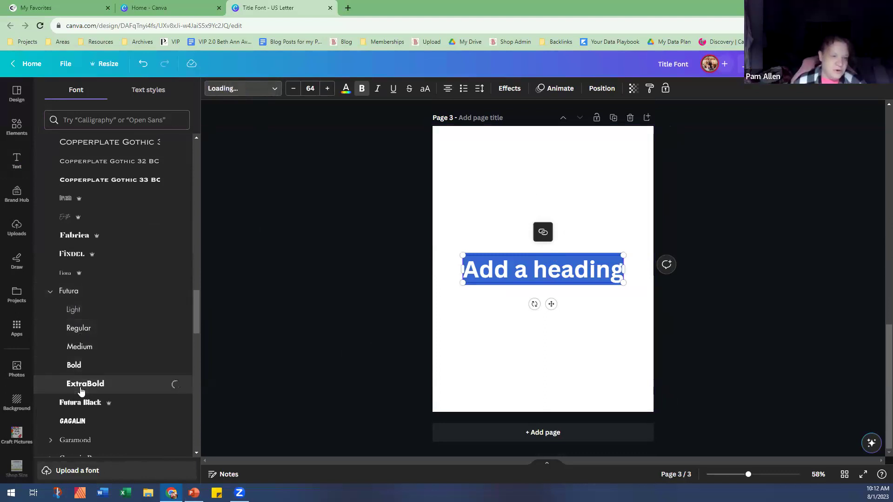
Step: Duplicate the heading on page 3 and place the copy just below the original, slightly to the right
{"action": "left_click", "coordinate": [551, 303]}
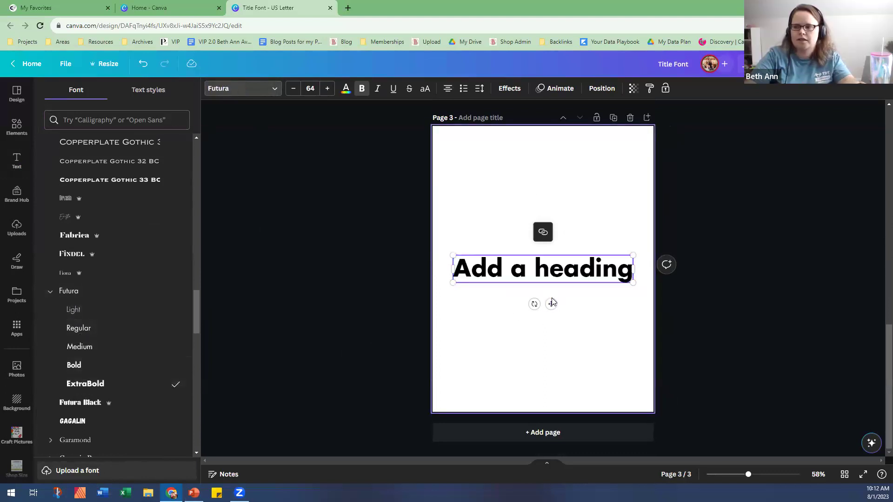
{"action": "left_click", "coordinate": [550, 303]}
{"action": "key", "text": "ctrl+d"}
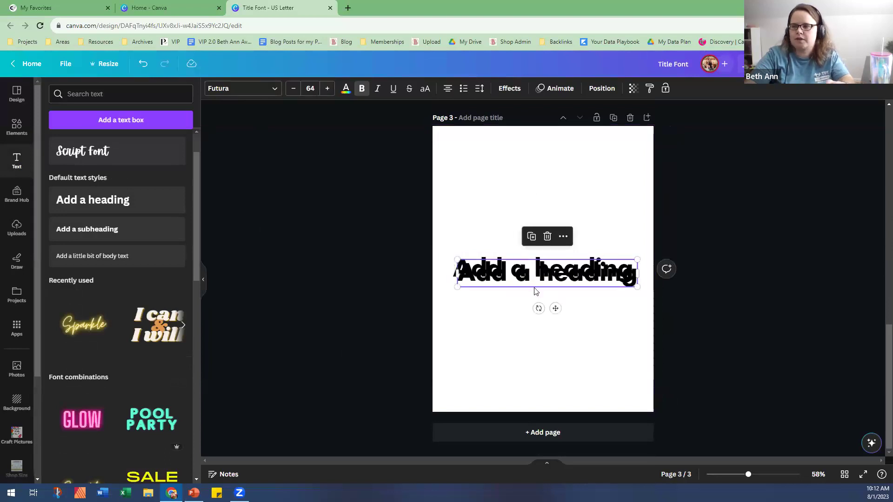
{"action": "left_click_drag", "start_coordinate": [538, 307], "coordinate": [560, 338]}
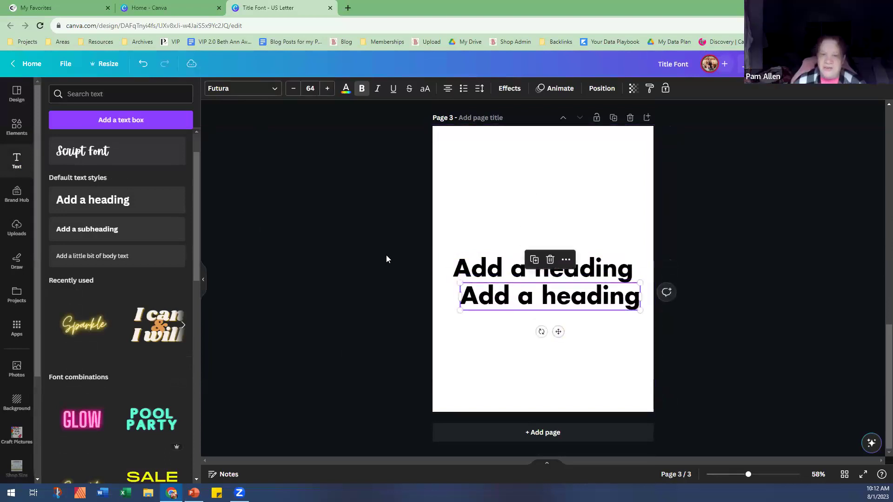
Step: Set the font of the duplicated heading on page 3 to Futura Medium
{"action": "left_click", "coordinate": [263, 92]}
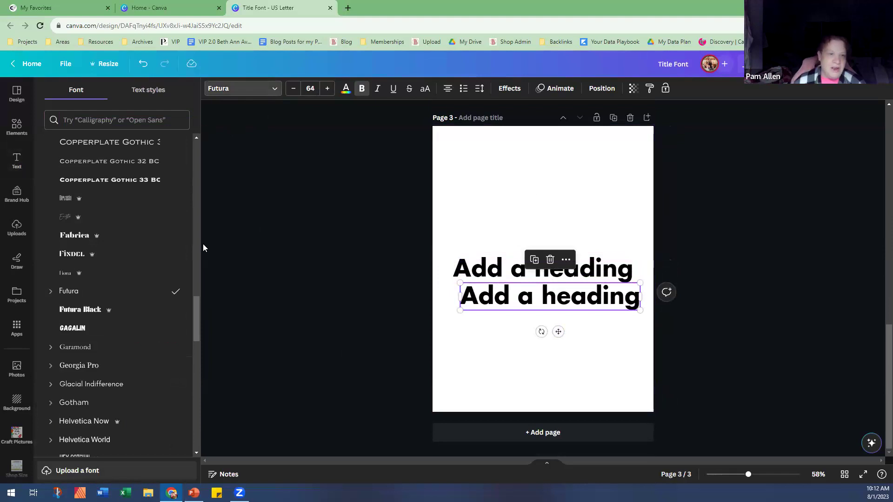
{"action": "scroll", "coordinate": [126, 319], "scroll_direction": "up", "scroll_amount": 3}
{"action": "scroll", "coordinate": [123, 357], "scroll_direction": "down", "scroll_amount": 2}
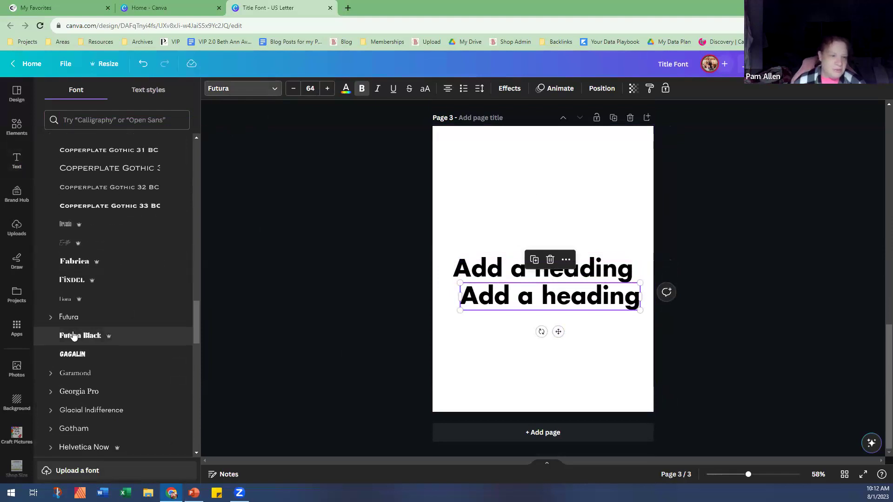
{"action": "left_click", "coordinate": [53, 317]}
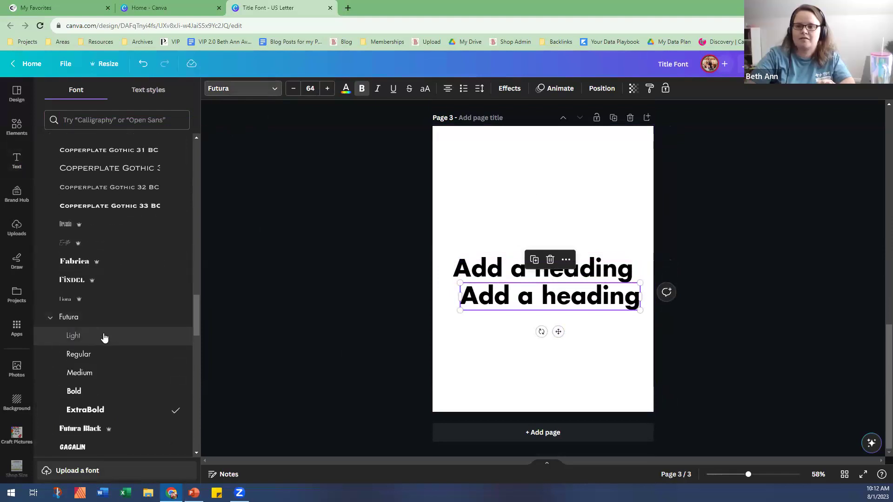
{"action": "left_click", "coordinate": [98, 372]}
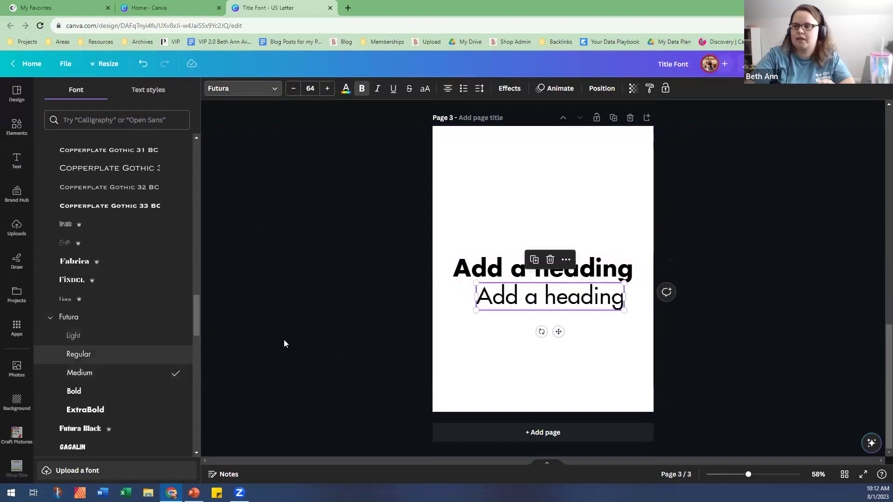
{"action": "left_click", "coordinate": [482, 375]}
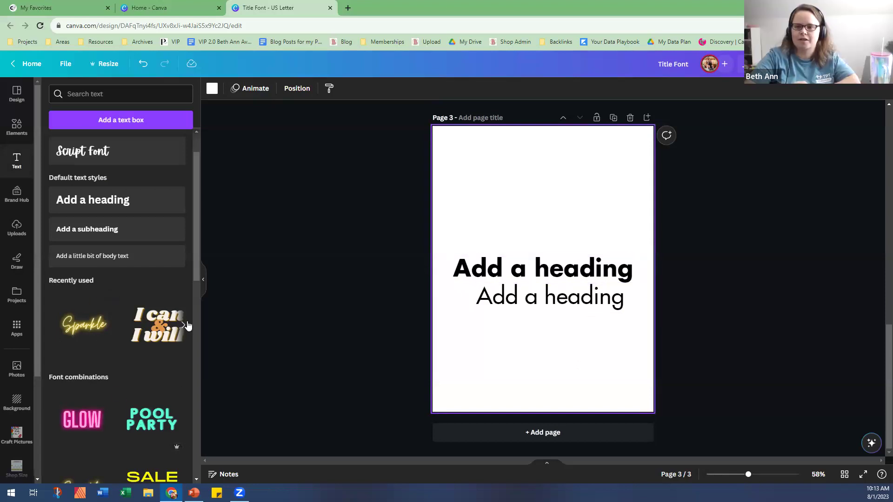
Step: Look through Canva's ready-made font combinations and the default text styles
{"action": "scroll", "coordinate": [139, 328], "scroll_direction": "down", "scroll_amount": 4}
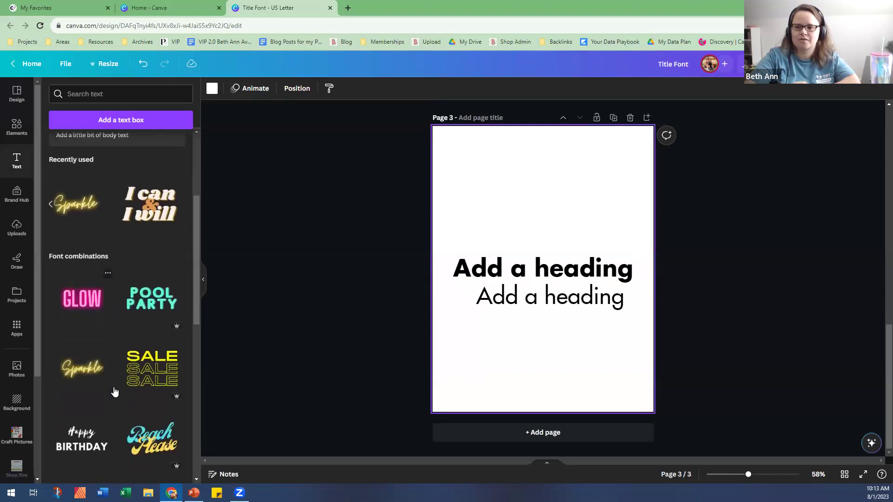
{"action": "scroll", "coordinate": [124, 328], "scroll_direction": "down", "scroll_amount": 2}
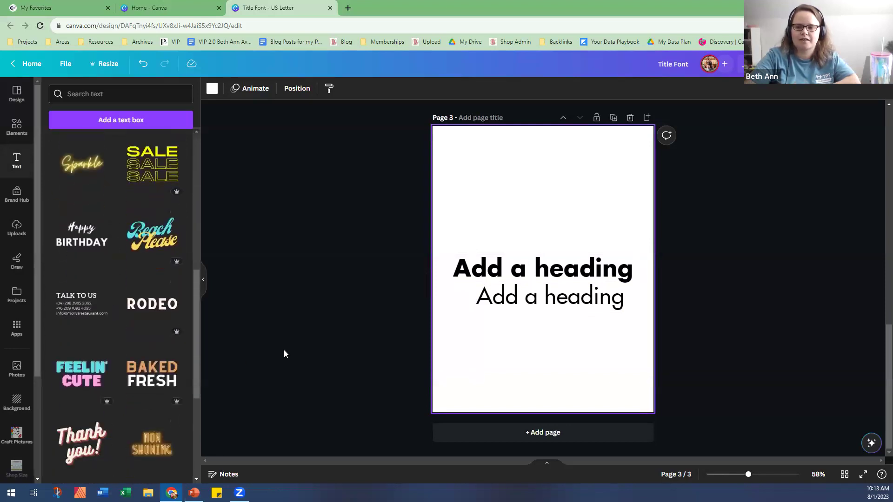
{"action": "left_click", "coordinate": [284, 350]}
{"action": "scroll", "coordinate": [158, 333], "scroll_direction": "up", "scroll_amount": 6}
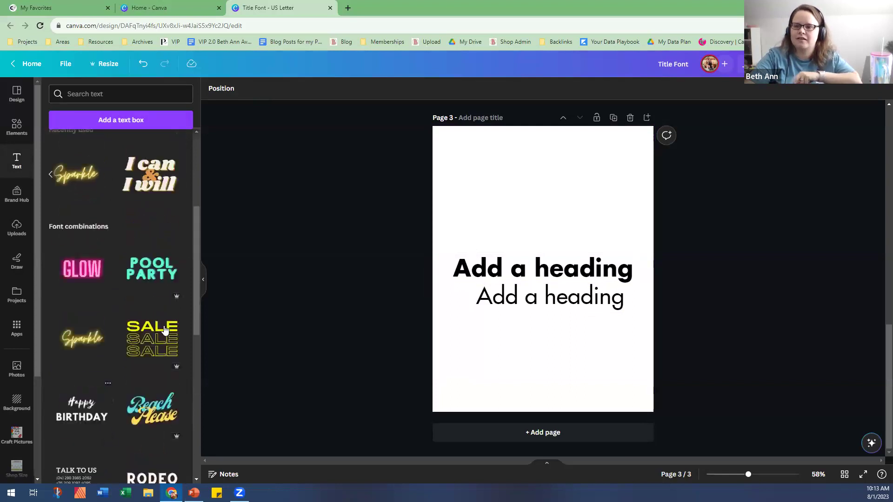
{"action": "scroll", "coordinate": [167, 331], "scroll_direction": "up", "scroll_amount": 1}
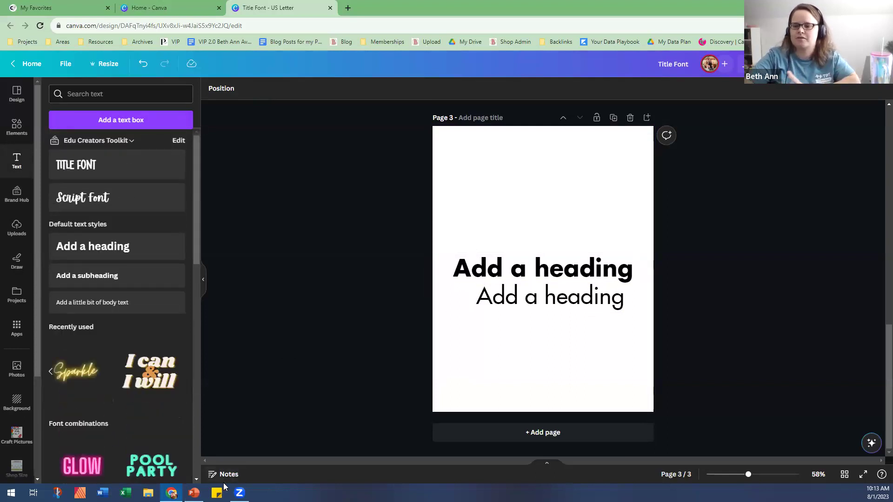
Step: Switch to PowerPoint and set the font of the "sentence" text box on slide 1 to Century Gothic
{"action": "key", "text": "alt+Tab"}
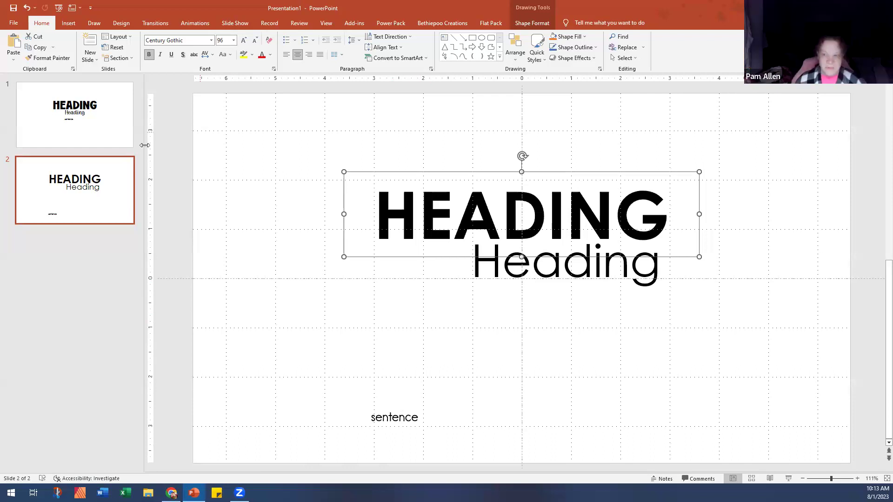
{"action": "left_click", "coordinate": [113, 139]}
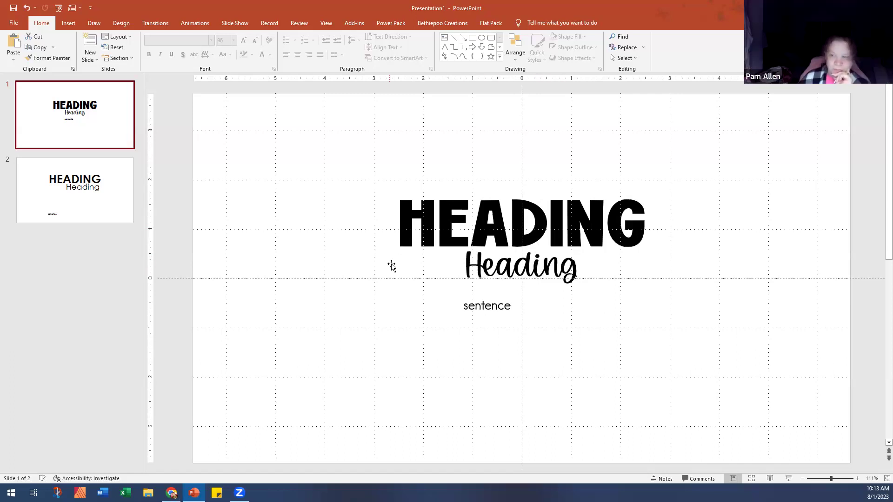
{"action": "left_click", "coordinate": [497, 307]}
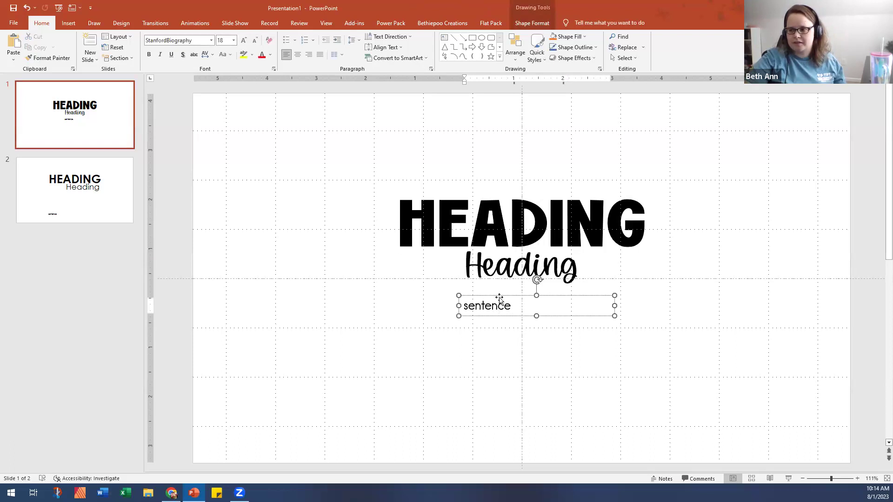
{"action": "left_click", "coordinate": [499, 296]}
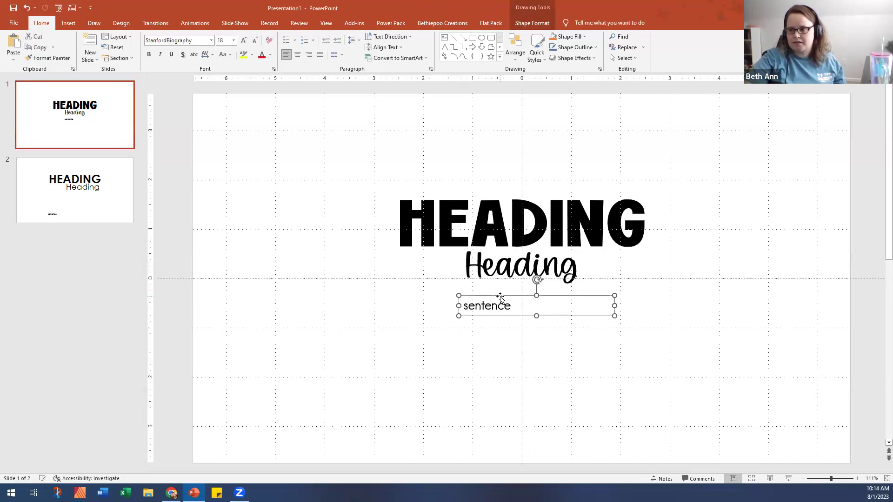
{"action": "left_click", "coordinate": [211, 40]}
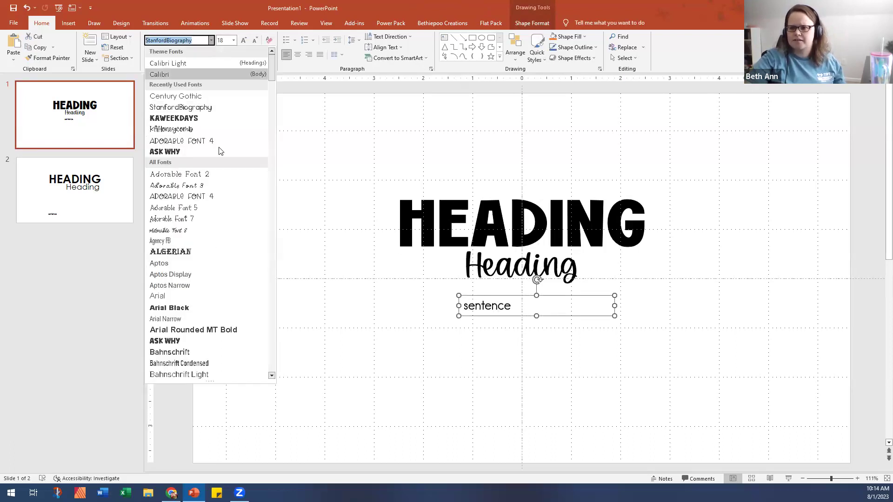
{"action": "scroll", "coordinate": [219, 313], "scroll_direction": "down", "scroll_amount": 4}
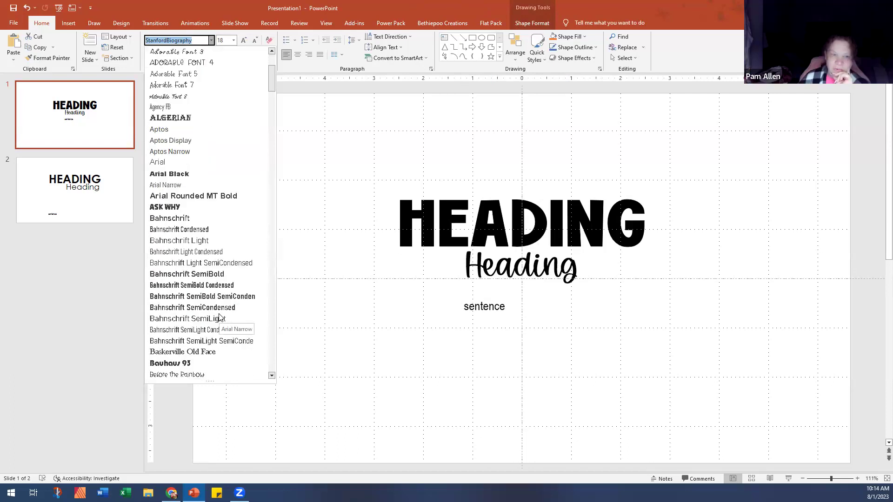
{"action": "scroll", "coordinate": [220, 317], "scroll_direction": "down", "scroll_amount": 2}
{"action": "scroll", "coordinate": [220, 317], "scroll_direction": "down", "scroll_amount": 7}
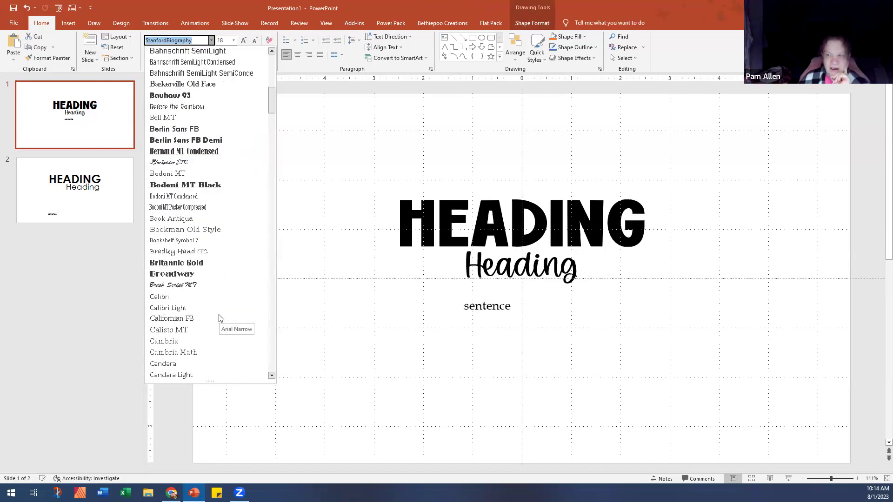
{"action": "scroll", "coordinate": [220, 318], "scroll_direction": "down", "scroll_amount": 4}
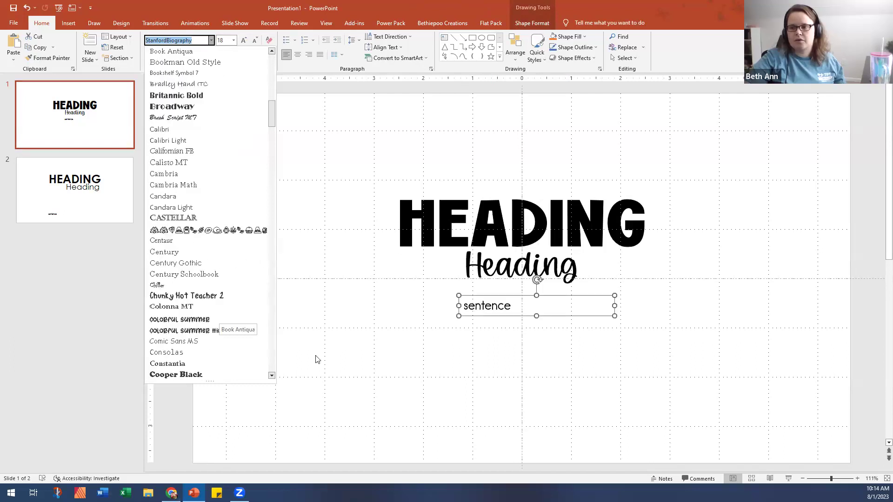
{"action": "left_click", "coordinate": [162, 263]}
{"action": "left_click", "coordinate": [507, 330]}
Step: Move the "sentence" text box on slide 1 to the left and slightly down beneath the headings
{"action": "left_click", "coordinate": [504, 313]}
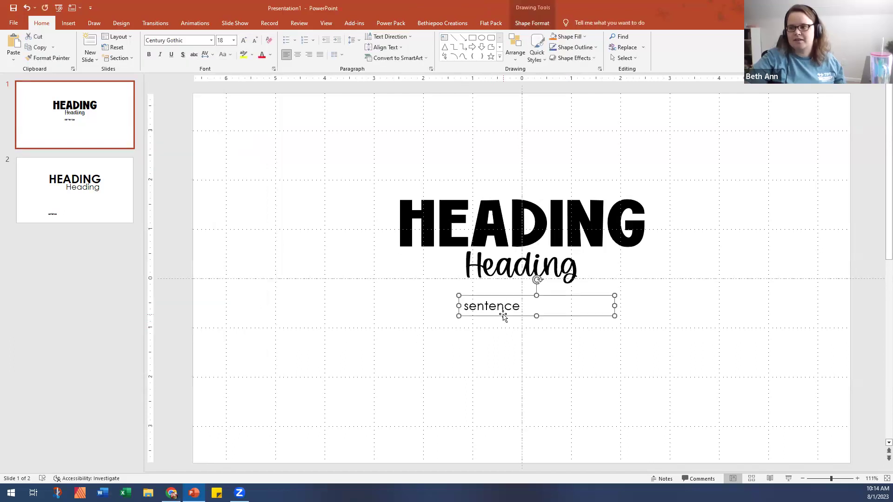
{"action": "left_click_drag", "start_coordinate": [504, 314], "coordinate": [427, 330]}
{"action": "left_click", "coordinate": [430, 415]}
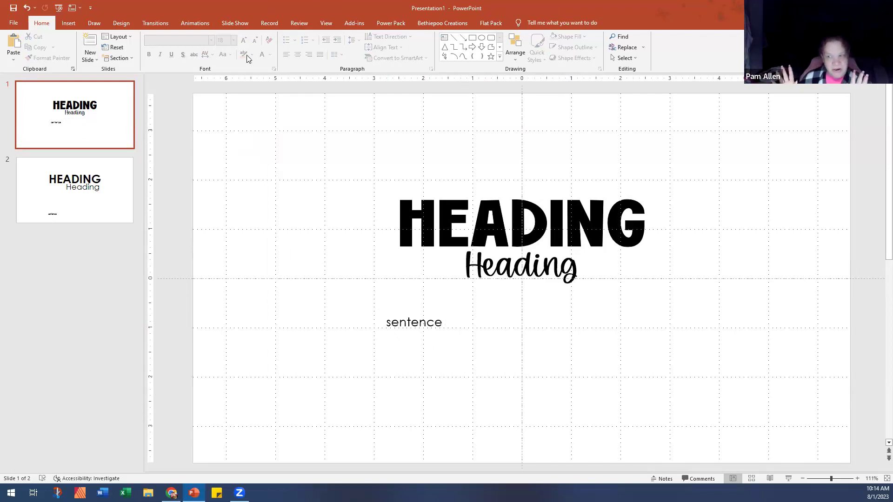
Step: Set the presentation's theme fonts to the custom set that uses Century Gothic for both headings and body
{"action": "left_click", "coordinate": [121, 26]}
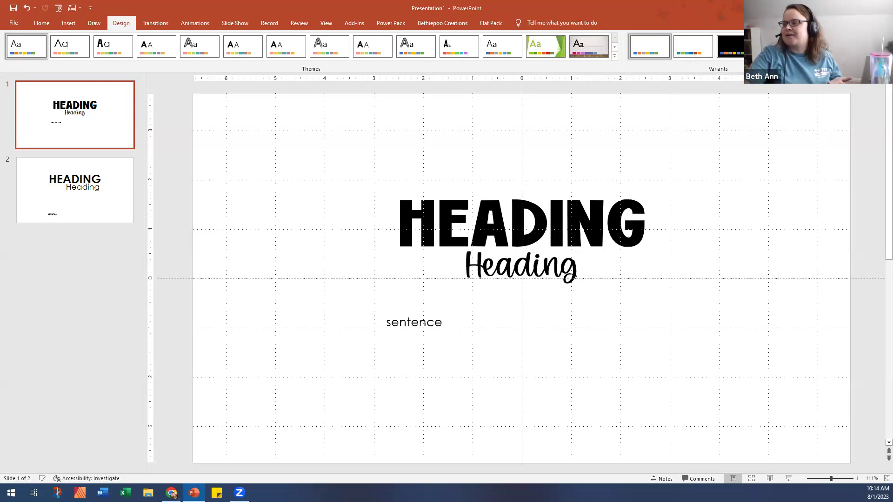
{"action": "left_click", "coordinate": [804, 56]}
{"action": "mouse_move", "coordinate": [791, 77]}
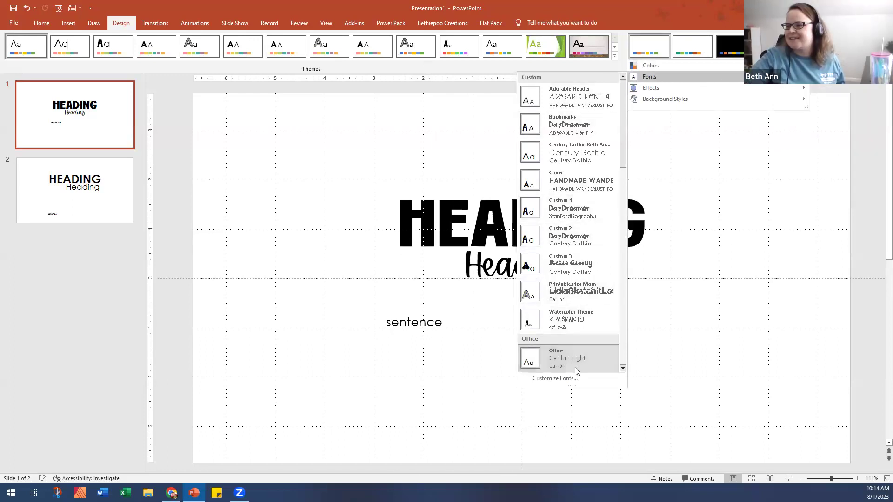
{"action": "left_click", "coordinate": [588, 165]}
{"action": "left_click", "coordinate": [345, 227]}
{"action": "left_click", "coordinate": [205, 109]}
Step: Set the large bold heading on slide 1 to the theme's headings font, Century Gothic
{"action": "left_click", "coordinate": [453, 200]}
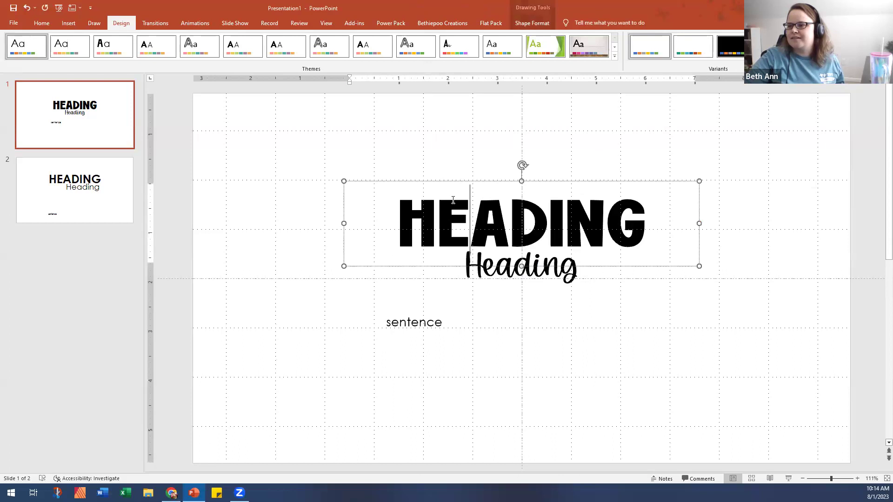
{"action": "left_click", "coordinate": [42, 23]}
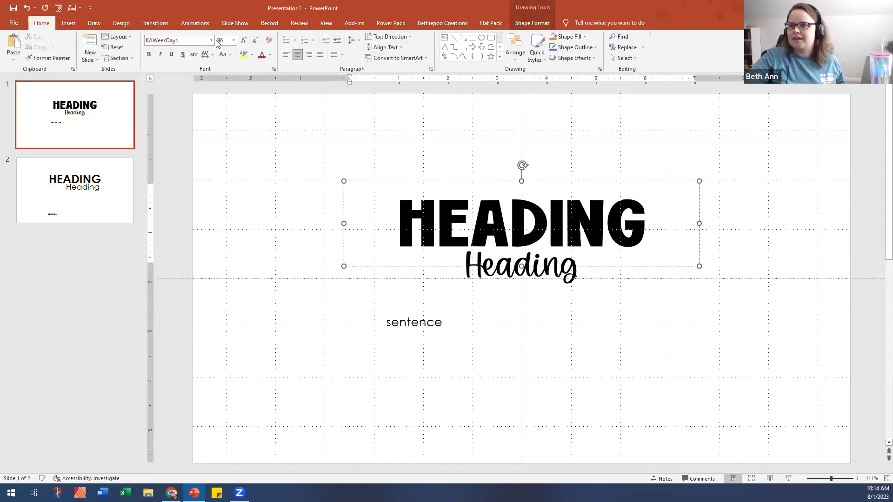
{"action": "left_click", "coordinate": [211, 40]}
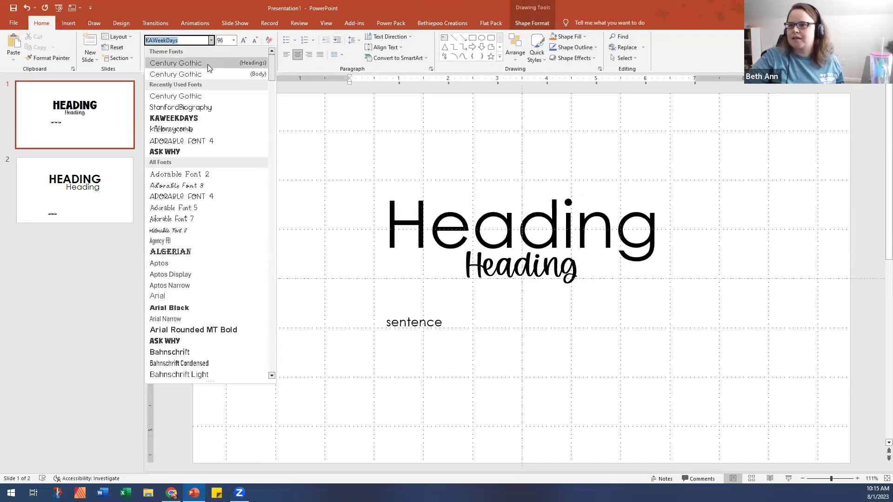
{"action": "left_click", "coordinate": [207, 64]}
Step: Set the smaller heading on slide 1 to the theme's body font, Century Gothic
{"action": "left_click", "coordinate": [497, 267]}
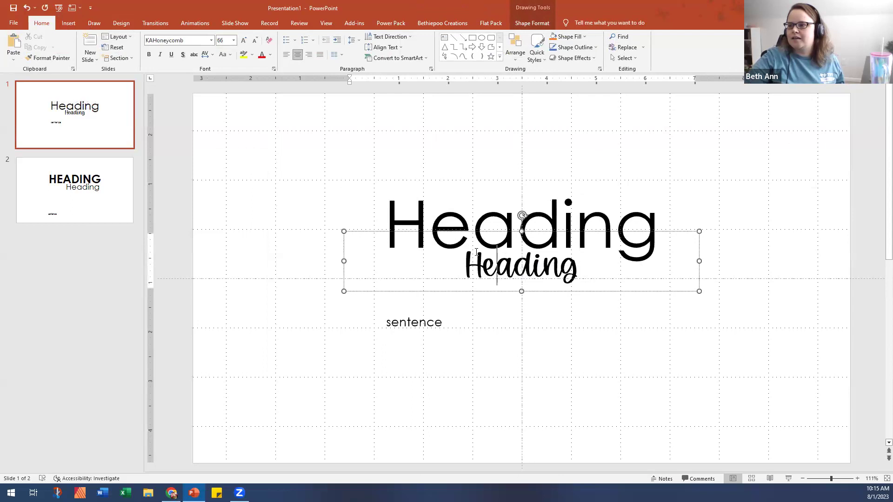
{"action": "left_click", "coordinate": [211, 40]}
{"action": "left_click", "coordinate": [208, 76]}
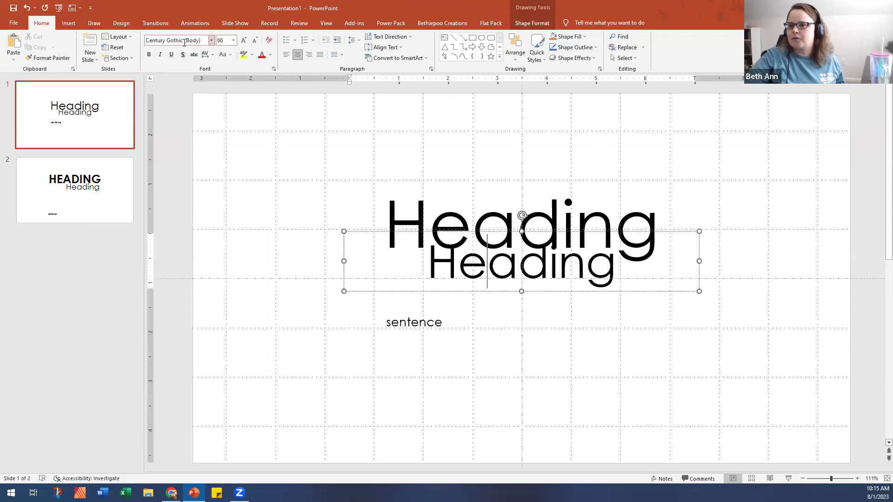
{"action": "left_click", "coordinate": [204, 40]}
{"action": "left_click", "coordinate": [211, 40]}
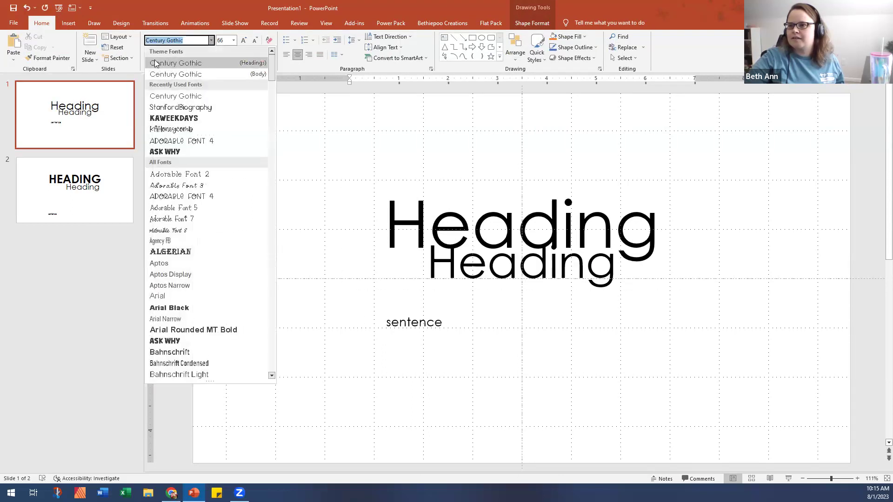
{"action": "left_click", "coordinate": [300, 267]}
{"action": "left_click", "coordinate": [534, 110]}
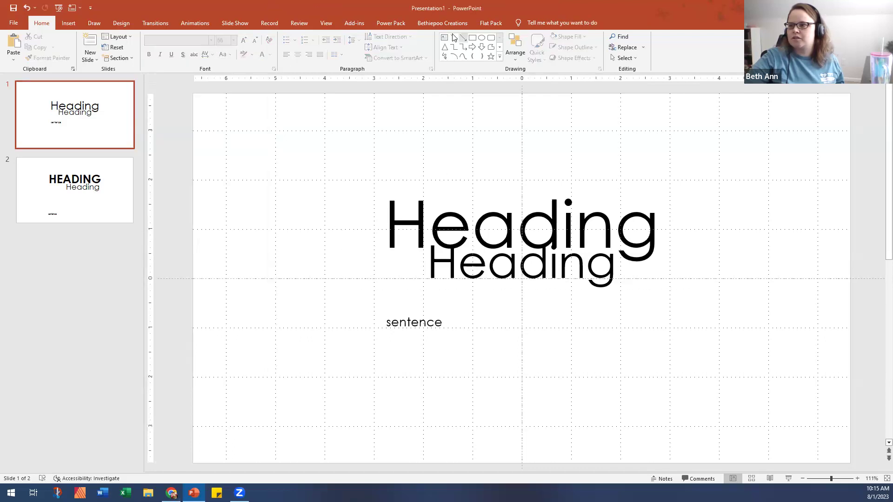
Step: Examine the saved custom theme font sets and preview their heading and body pairings on slide 1
{"action": "left_click", "coordinate": [116, 23]}
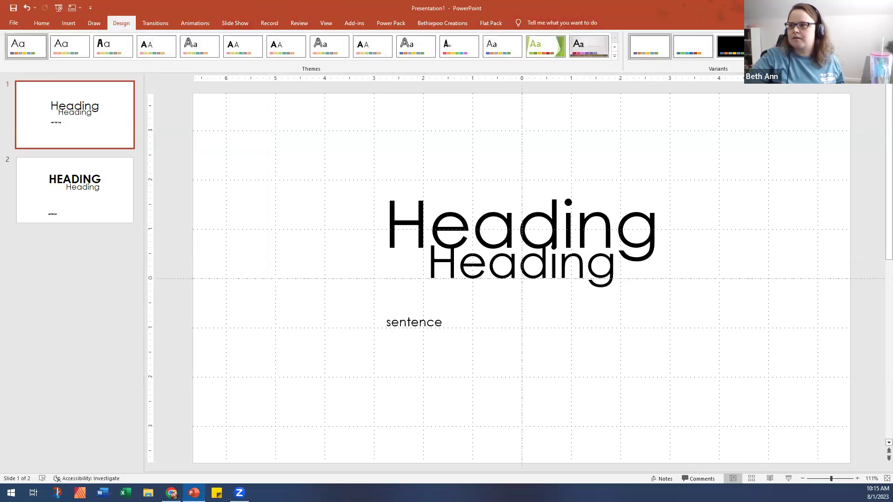
{"action": "left_click", "coordinate": [805, 56]}
{"action": "left_click", "coordinate": [771, 80]}
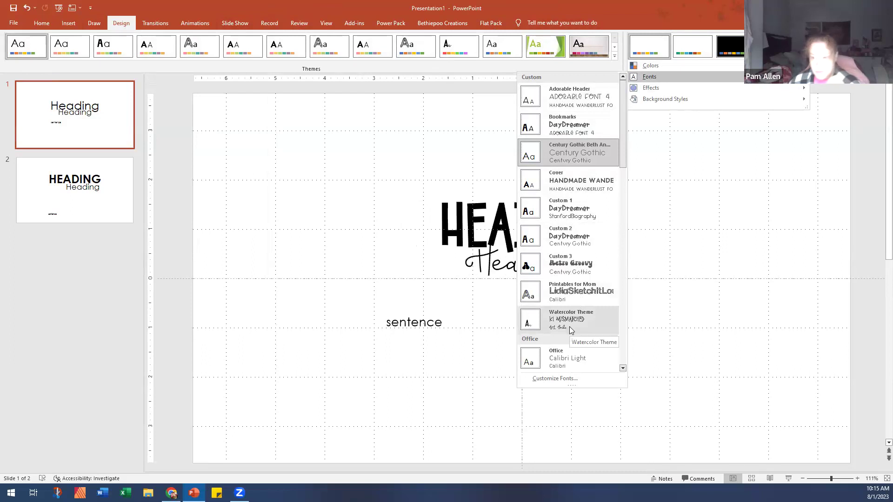
{"action": "left_click", "coordinate": [274, 264]}
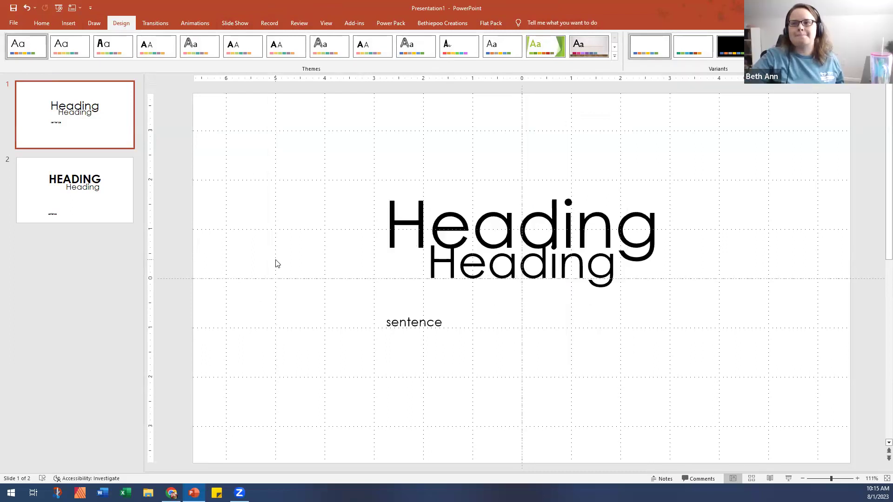
Step: Examine the theme heading and body fonts offered in the font list for the smaller heading on slide 1
{"action": "left_click", "coordinate": [42, 23]}
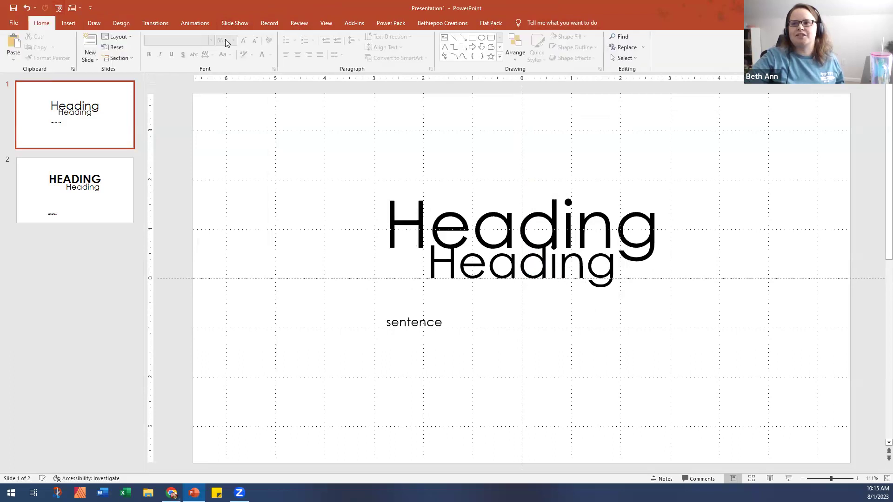
{"action": "left_click", "coordinate": [392, 235]}
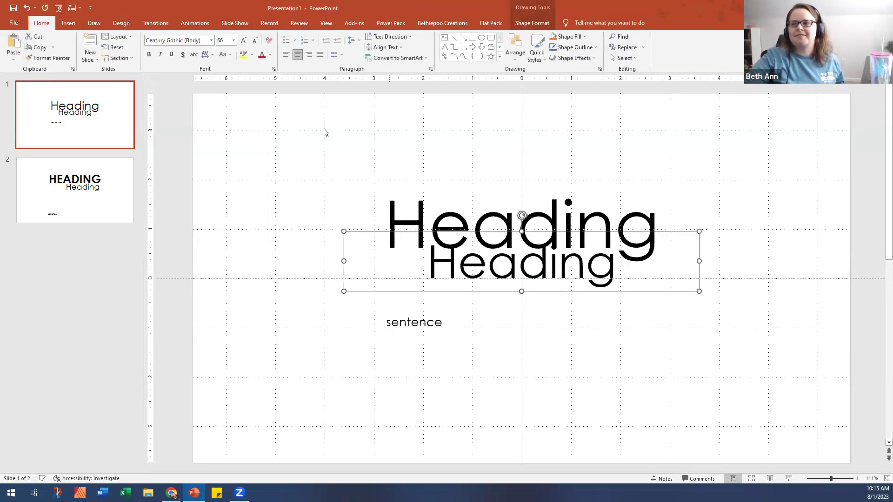
{"action": "left_click", "coordinate": [210, 40]}
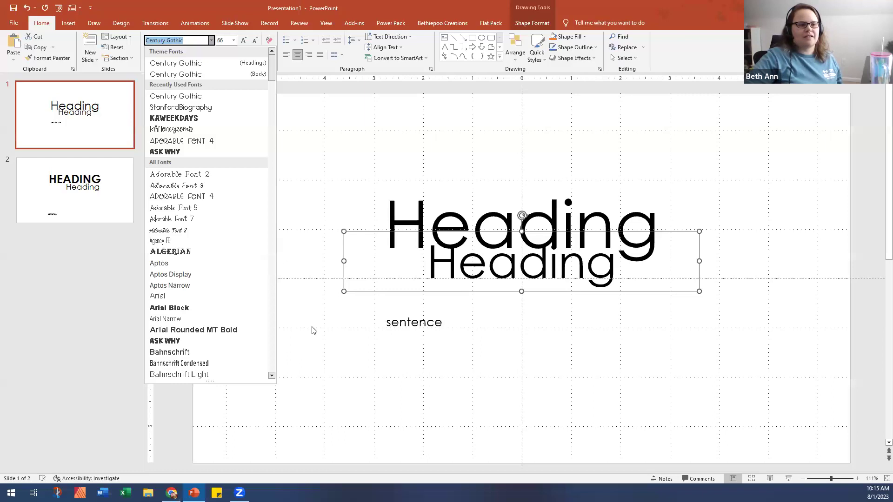
{"action": "key", "text": "Escape"}
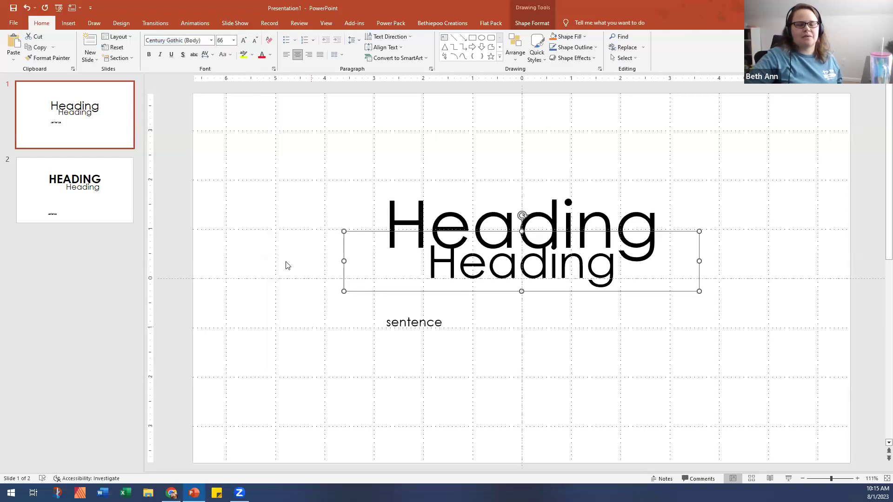
Step: Undo the last font changes on both slide 1 headings and move the "sentence" text box closer beneath the smaller heading
{"action": "left_click", "coordinate": [24, 9]}
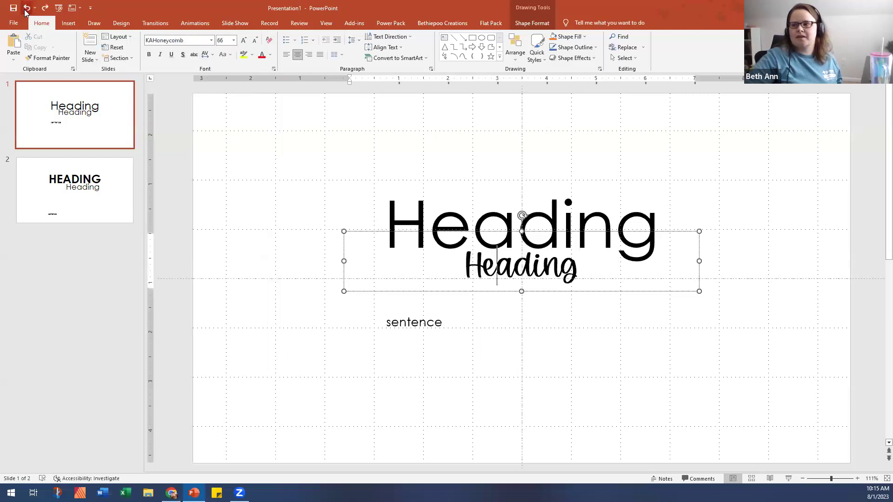
{"action": "left_click", "coordinate": [25, 9]}
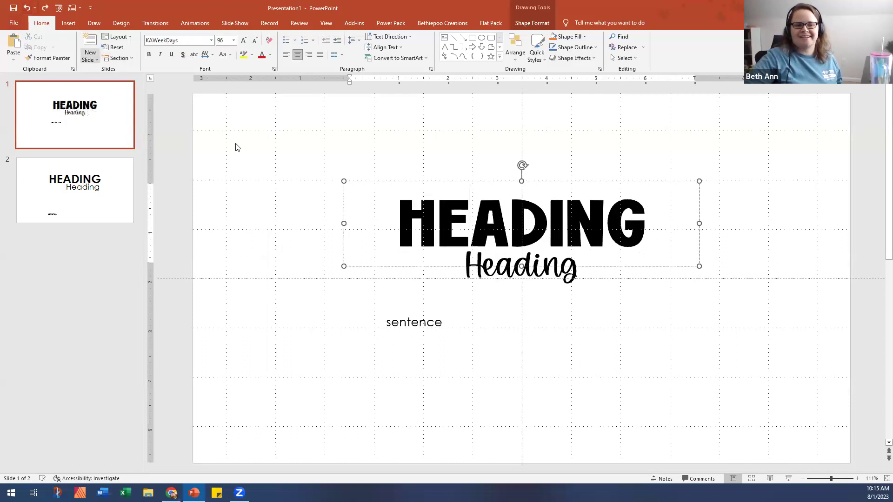
{"action": "left_click", "coordinate": [426, 322]}
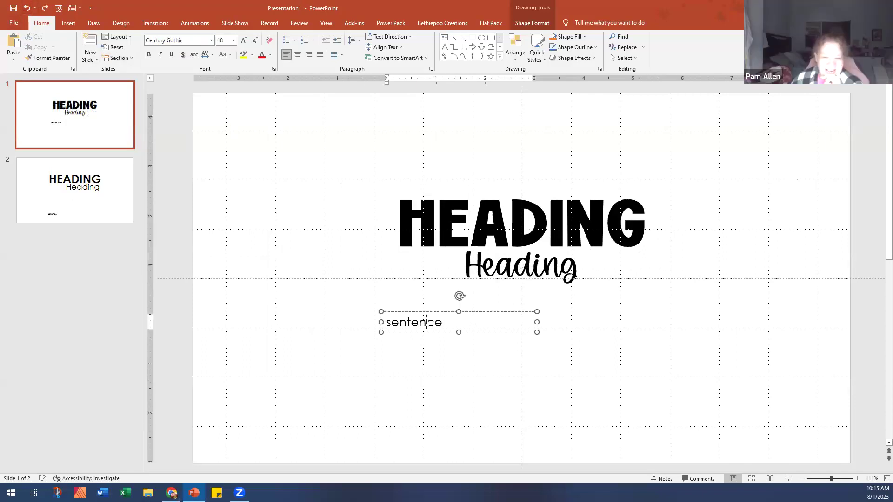
{"action": "left_click_drag", "start_coordinate": [428, 313], "coordinate": [465, 304]}
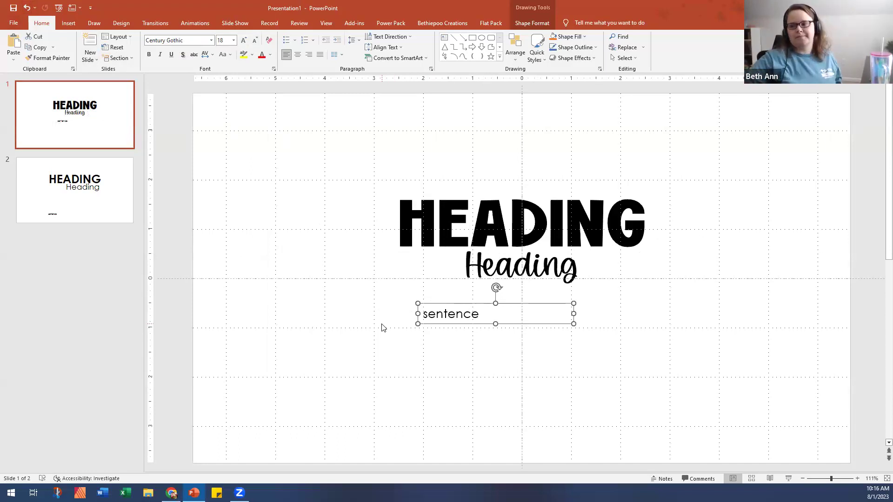
Step: Check which fonts the two slide 1 headings use and view the font list for the large heading
{"action": "left_click", "coordinate": [484, 267]}
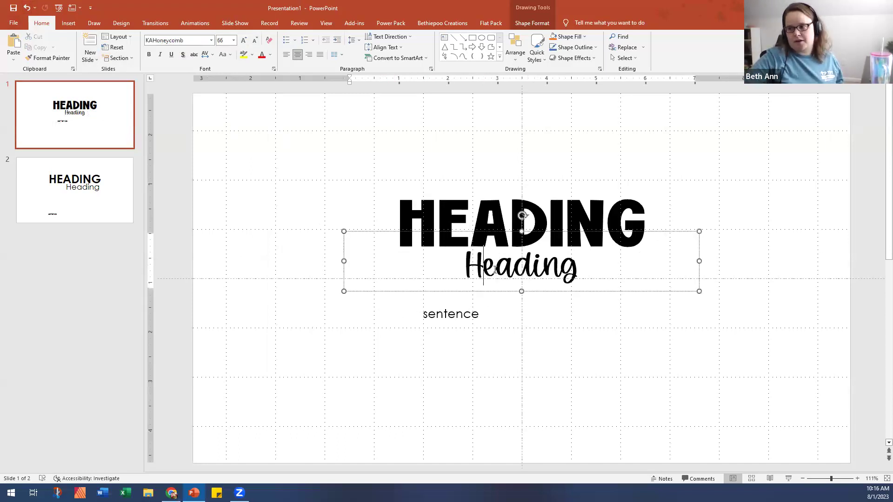
{"action": "left_click", "coordinate": [485, 225]}
{"action": "left_click", "coordinate": [495, 271]}
{"action": "left_click", "coordinate": [433, 223]}
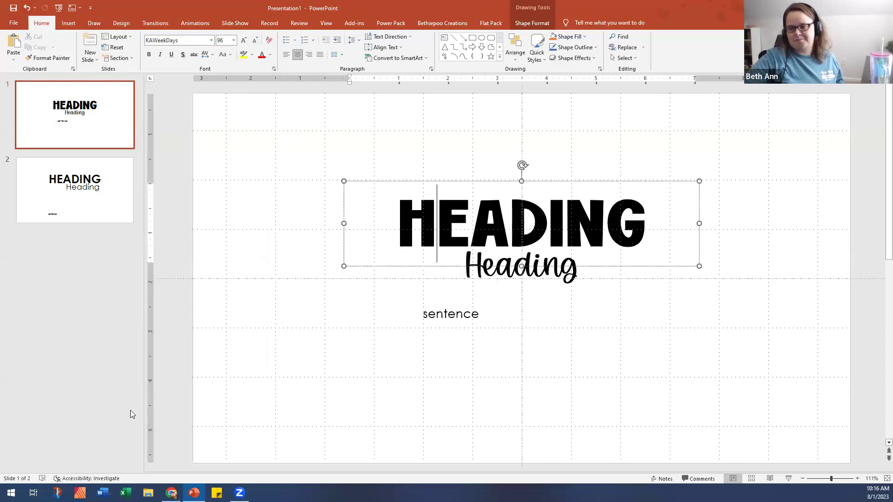
{"action": "left_click", "coordinate": [241, 367]}
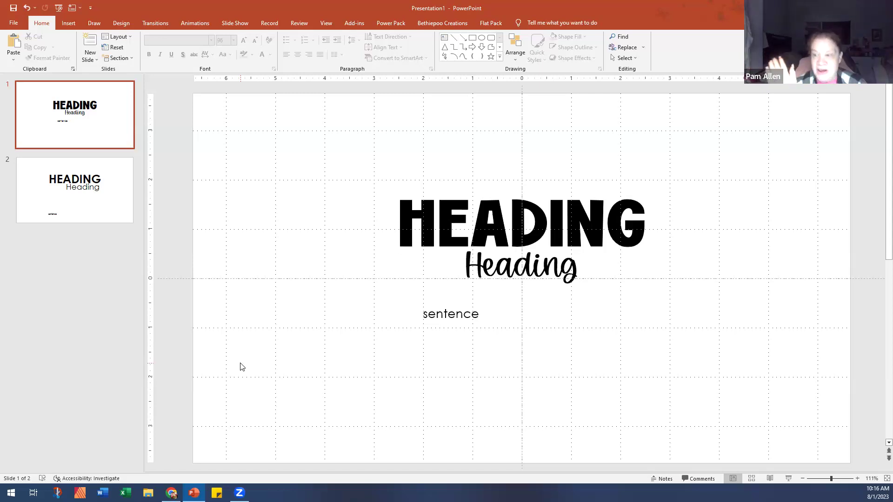
{"action": "left_click", "coordinate": [424, 235]}
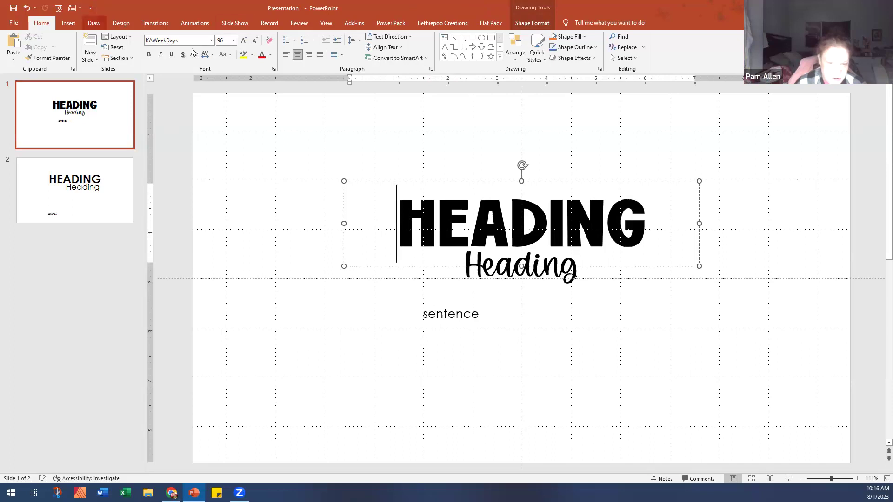
{"action": "left_click", "coordinate": [211, 41]}
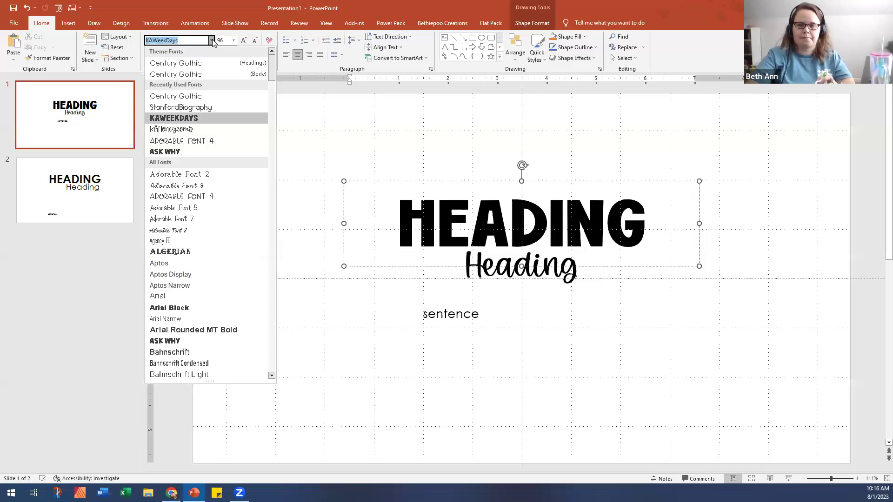
{"action": "left_click", "coordinate": [352, 349]}
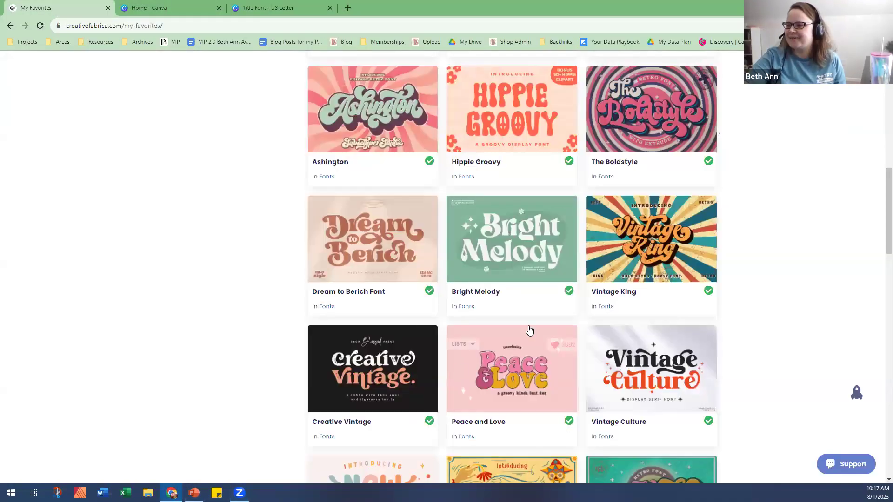
Step: Browse the fonts saved in Creative Fabrica's My Favorites and compare their display, handwritten and retro styles
{"action": "scroll", "coordinate": [484, 398], "scroll_direction": "down", "scroll_amount": 1}
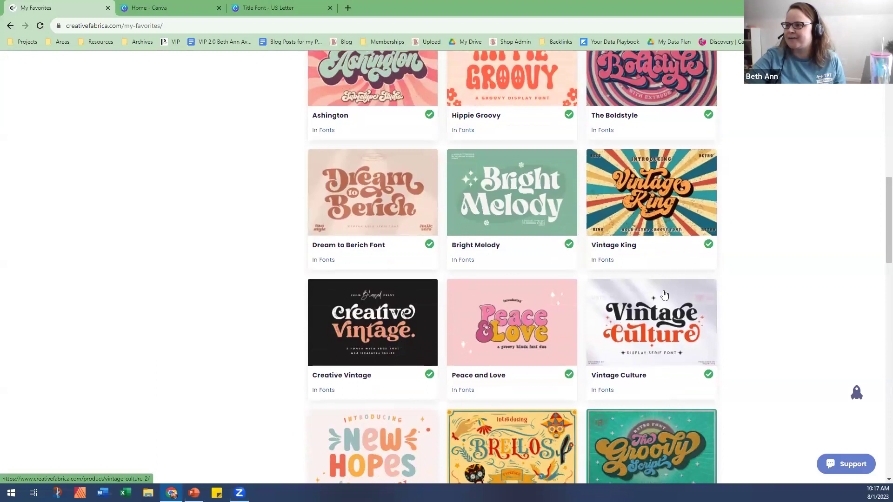
{"action": "scroll", "coordinate": [877, 225], "scroll_direction": "up", "scroll_amount": 7}
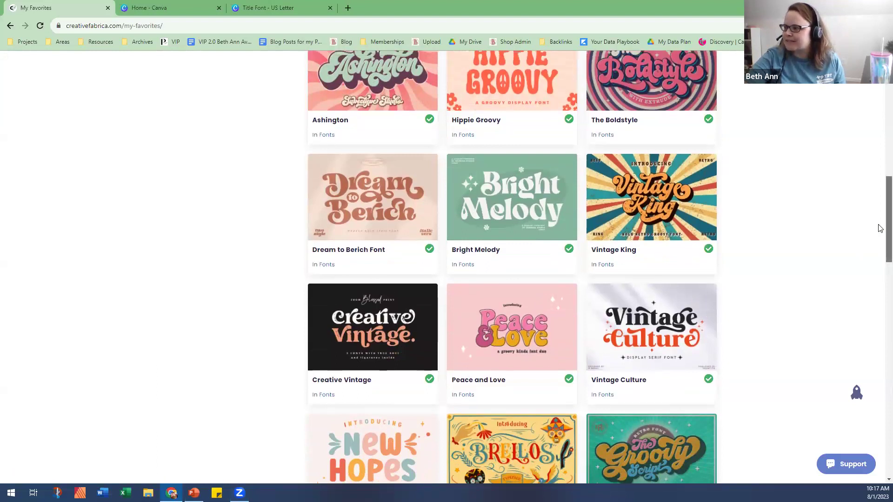
{"action": "scroll", "coordinate": [879, 161], "scroll_direction": "up", "scroll_amount": 2}
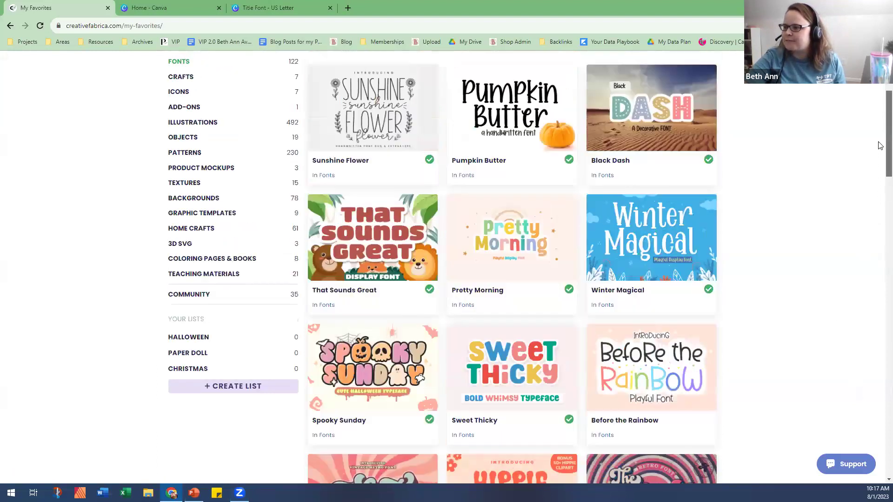
{"action": "scroll", "coordinate": [879, 160], "scroll_direction": "down", "scroll_amount": 1}
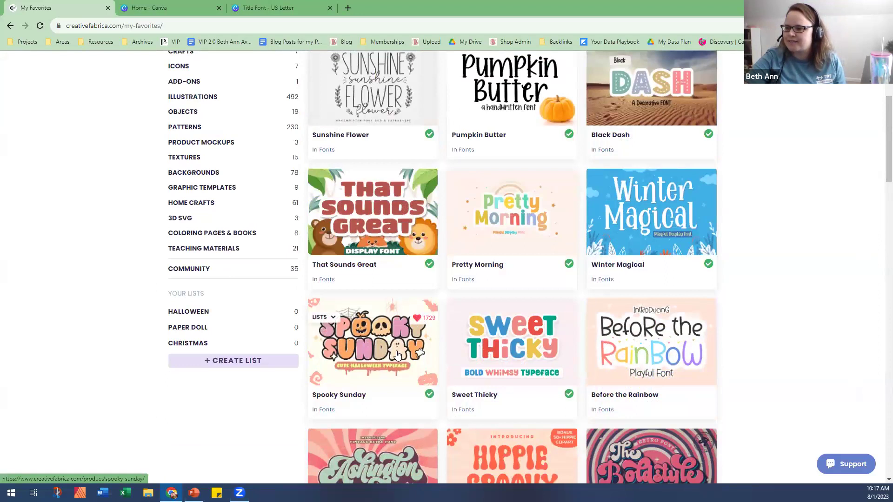
{"action": "scroll", "coordinate": [776, 292], "scroll_direction": "up", "scroll_amount": 1}
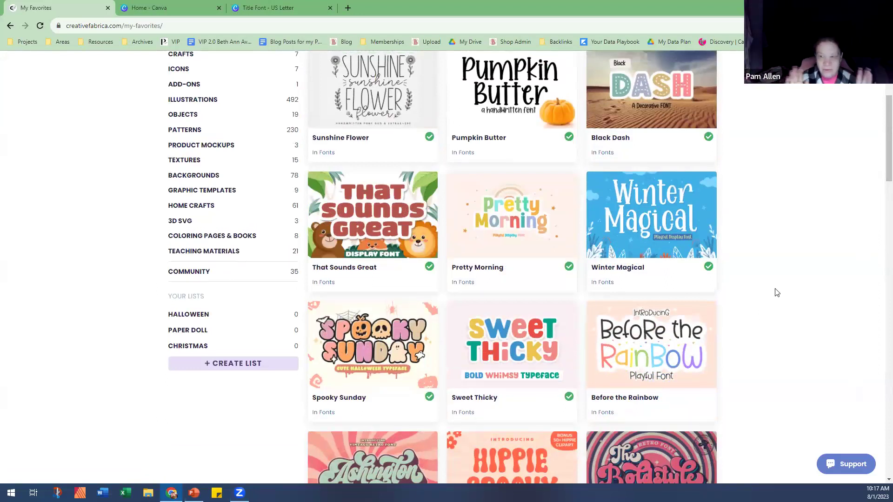
{"action": "scroll", "coordinate": [776, 293], "scroll_direction": "up", "scroll_amount": 3}
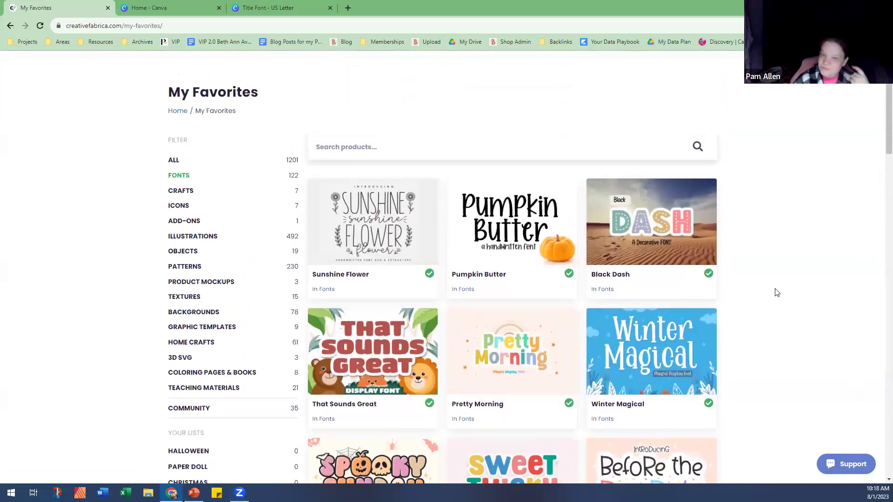
{"action": "scroll", "coordinate": [539, 305], "scroll_direction": "down", "scroll_amount": 2}
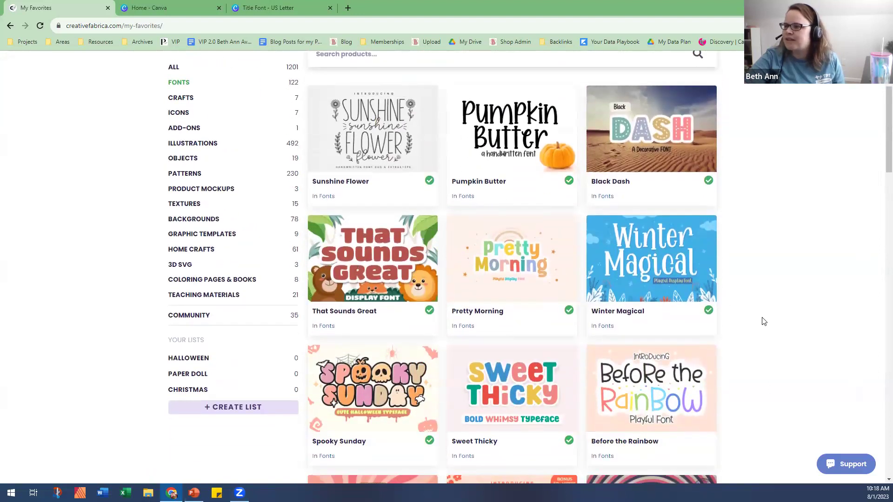
{"action": "scroll", "coordinate": [762, 319], "scroll_direction": "up", "scroll_amount": 2}
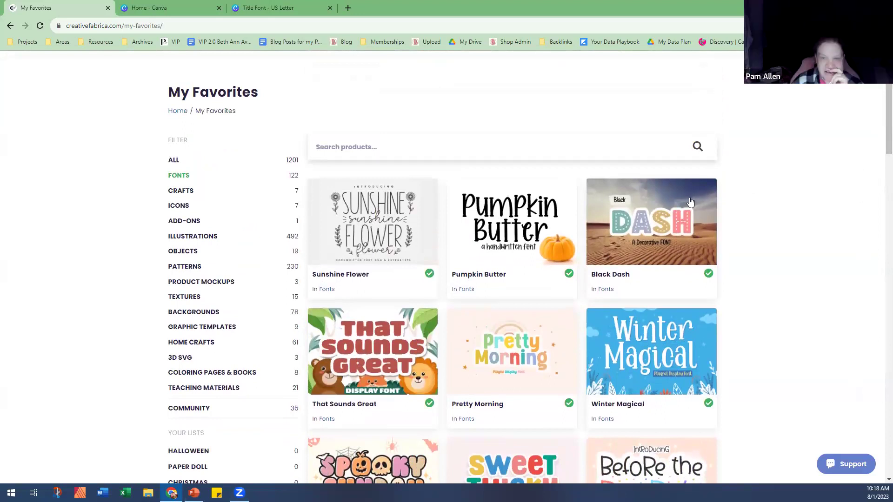
{"action": "scroll", "coordinate": [739, 274], "scroll_direction": "down", "scroll_amount": 3}
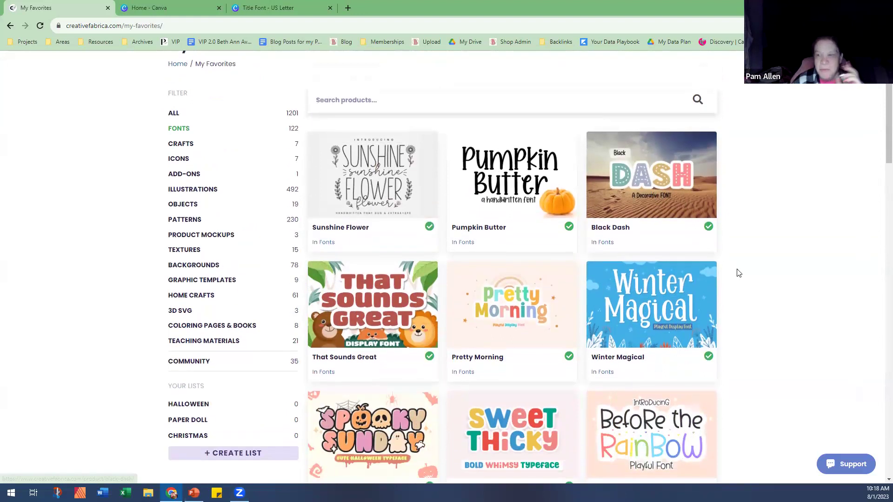
{"action": "scroll", "coordinate": [740, 275], "scroll_direction": "down", "scroll_amount": 7}
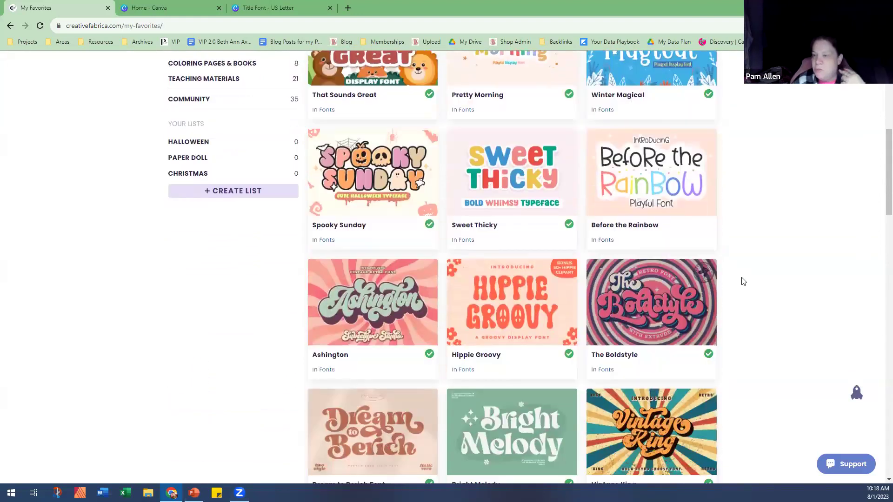
{"action": "scroll", "coordinate": [741, 281], "scroll_direction": "up", "scroll_amount": 8}
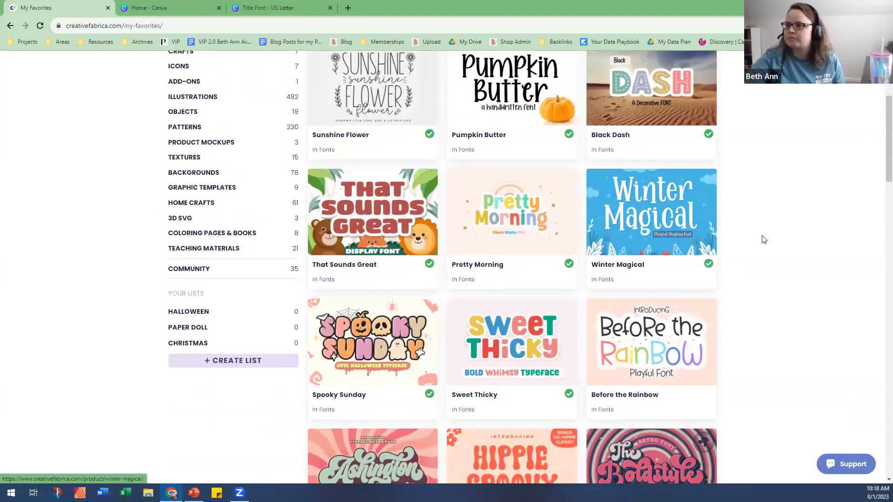
{"action": "scroll", "coordinate": [763, 240], "scroll_direction": "down", "scroll_amount": 1}
{"action": "scroll", "coordinate": [763, 247], "scroll_direction": "down", "scroll_amount": 6}
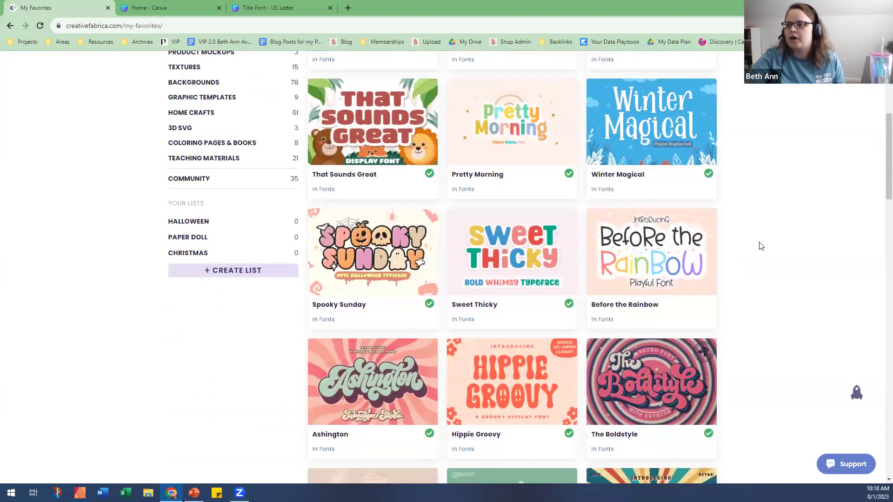
{"action": "scroll", "coordinate": [753, 257], "scroll_direction": "down", "scroll_amount": 2}
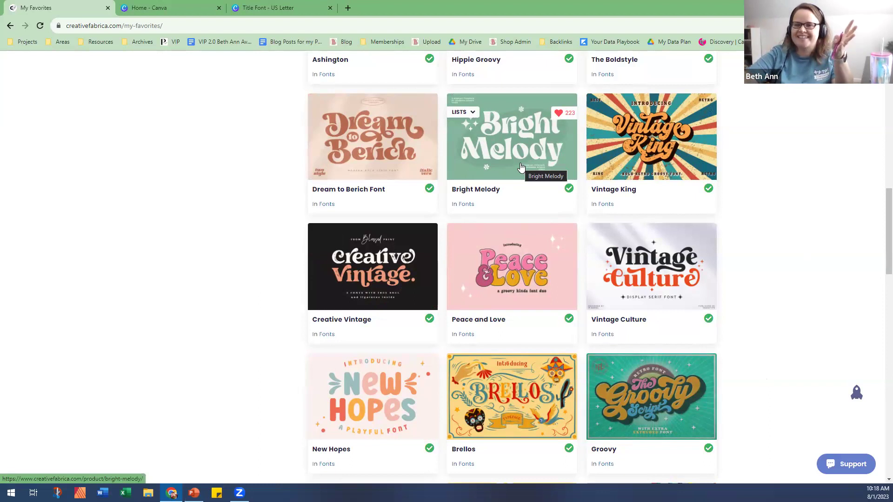
{"action": "scroll", "coordinate": [697, 242], "scroll_direction": "down", "scroll_amount": 4}
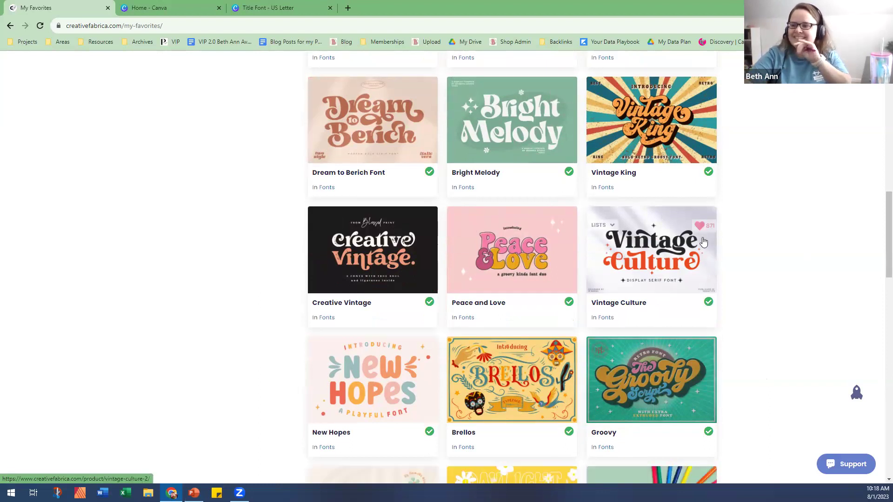
Step: Browse the retro and playful fonts on page 2 of My Favorites and view the Retro Groovy product page in a separate tab
{"action": "scroll", "coordinate": [725, 266], "scroll_direction": "down", "scroll_amount": 3}
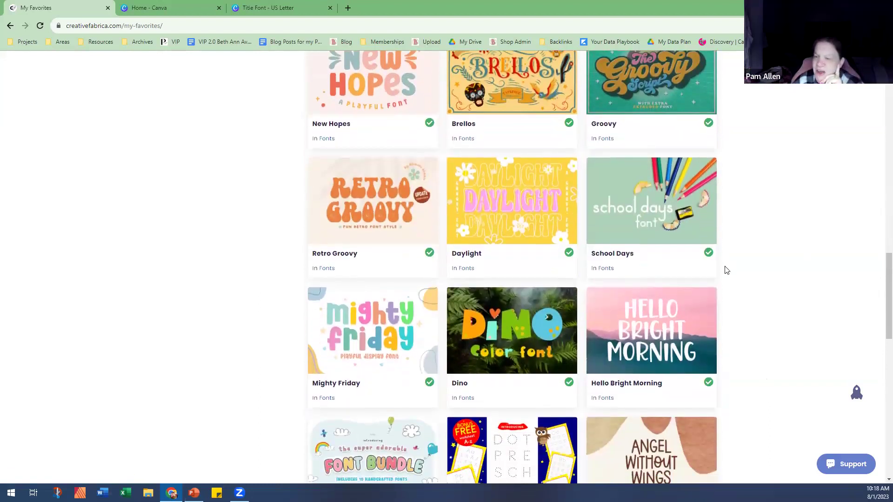
{"action": "scroll", "coordinate": [727, 270], "scroll_direction": "down", "scroll_amount": 3}
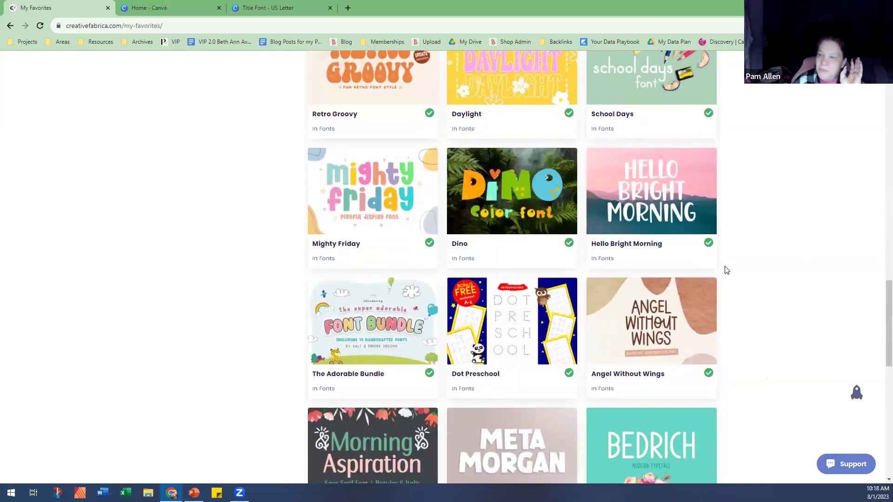
{"action": "scroll", "coordinate": [727, 270], "scroll_direction": "up", "scroll_amount": 2}
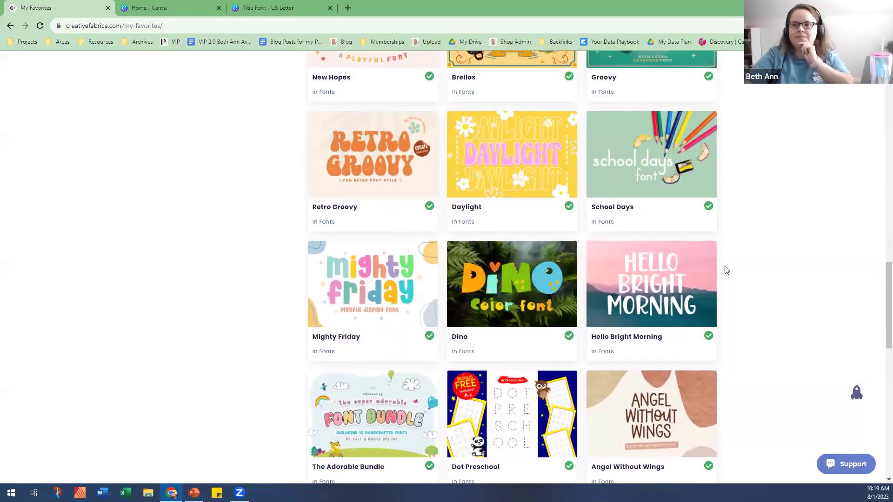
{"action": "mouse_move", "coordinate": [362, 171]}
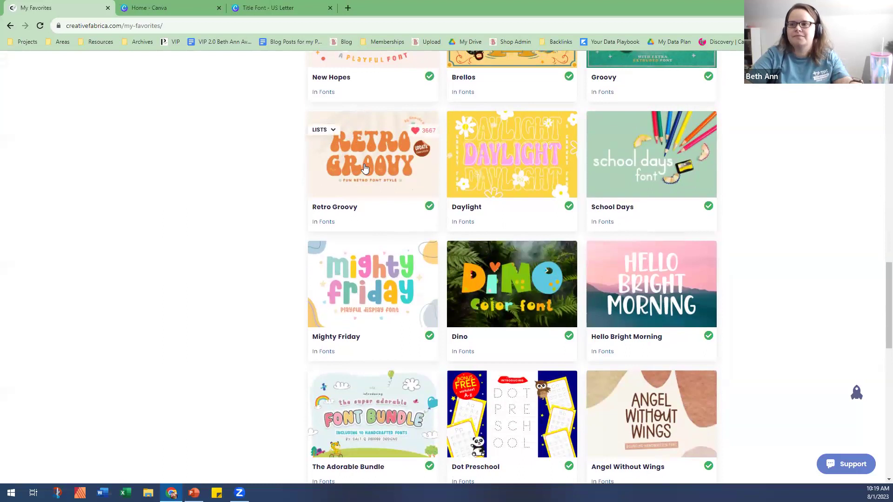
{"action": "middle_click", "coordinate": [353, 149]}
{"action": "left_click", "coordinate": [160, 9]}
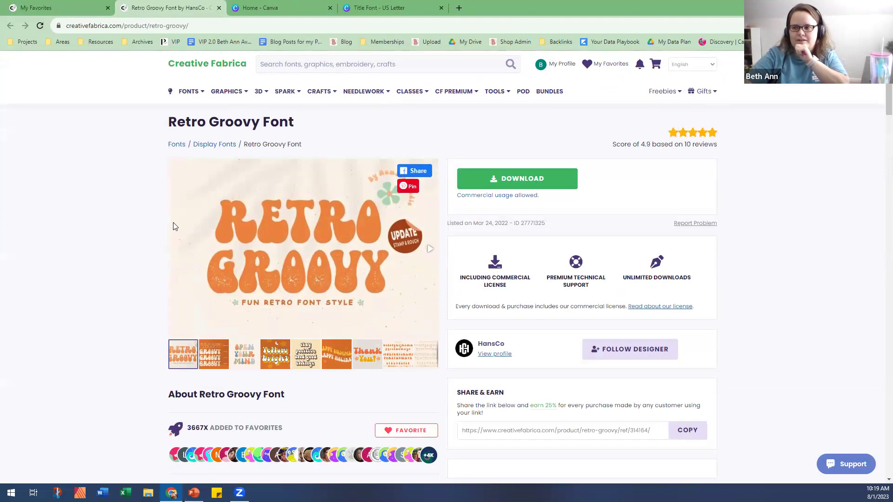
{"action": "left_click", "coordinate": [219, 8]}
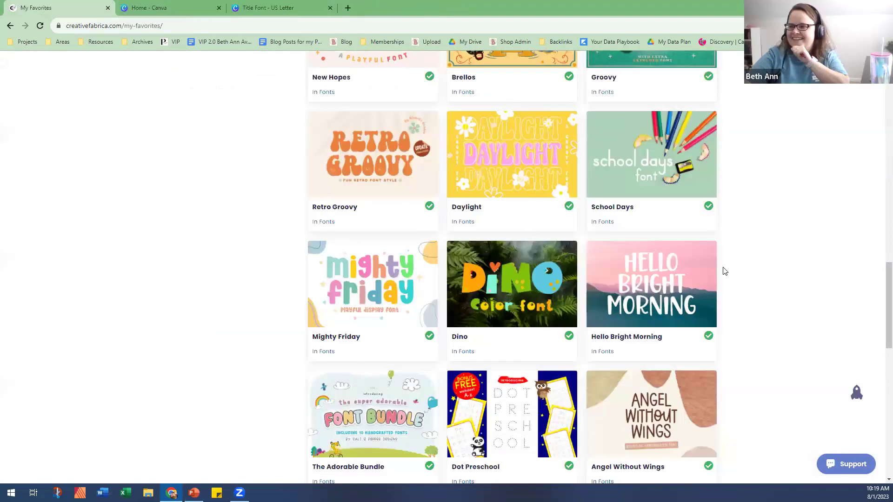
Step: Review the remaining favorite fonts on page 2, down to Alphabet Practice, and go to page 1 of the favorites
{"action": "scroll", "coordinate": [744, 242], "scroll_direction": "down", "scroll_amount": 1}
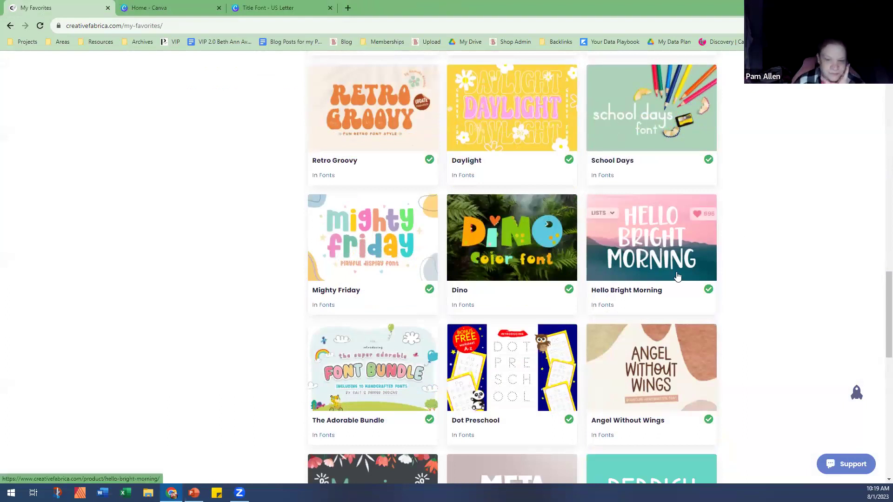
{"action": "scroll", "coordinate": [743, 282], "scroll_direction": "down", "scroll_amount": 1}
{"action": "scroll", "coordinate": [764, 307], "scroll_direction": "down", "scroll_amount": 4}
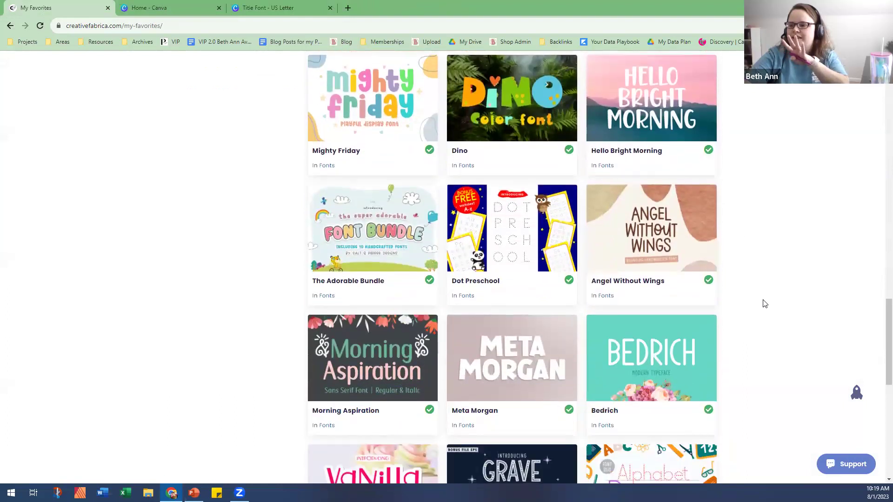
{"action": "scroll", "coordinate": [763, 302], "scroll_direction": "down", "scroll_amount": 4}
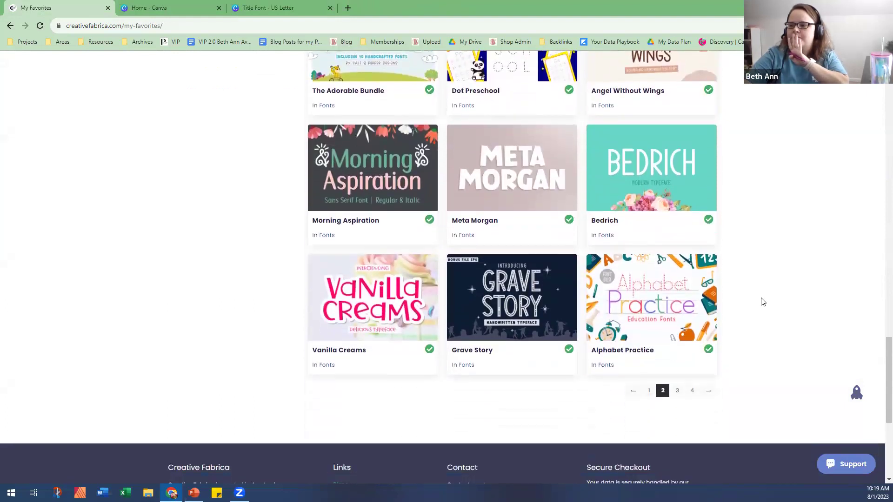
{"action": "left_click", "coordinate": [650, 301]}
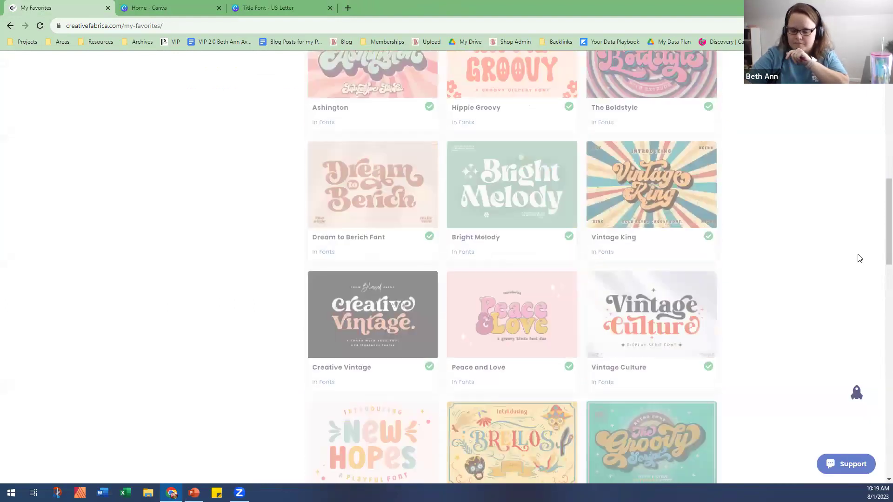
Step: Examine the favorite fonts on page 1, comparing the kids, display, seasonal and handwritten farmhouse styles
{"action": "scroll", "coordinate": [772, 167], "scroll_direction": "down", "scroll_amount": 2}
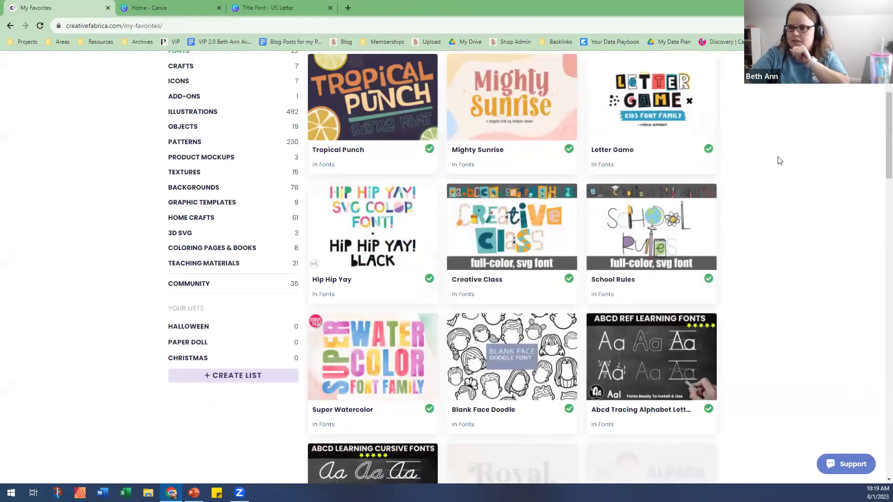
{"action": "scroll", "coordinate": [783, 162], "scroll_direction": "down", "scroll_amount": 8}
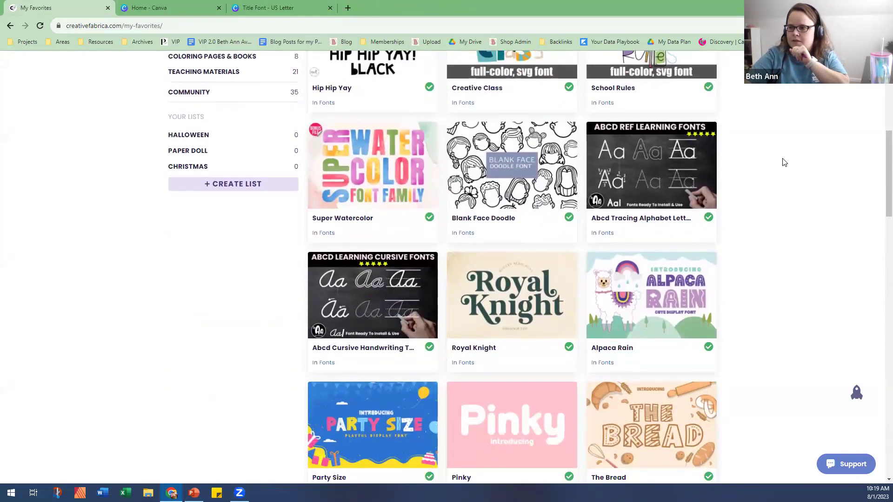
{"action": "scroll", "coordinate": [784, 164], "scroll_direction": "down", "scroll_amount": 5}
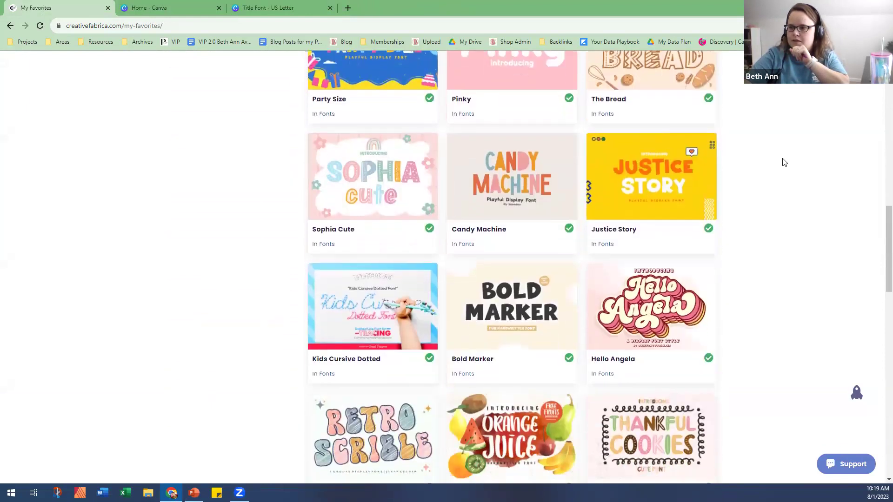
{"action": "scroll", "coordinate": [786, 167], "scroll_direction": "down", "scroll_amount": 3}
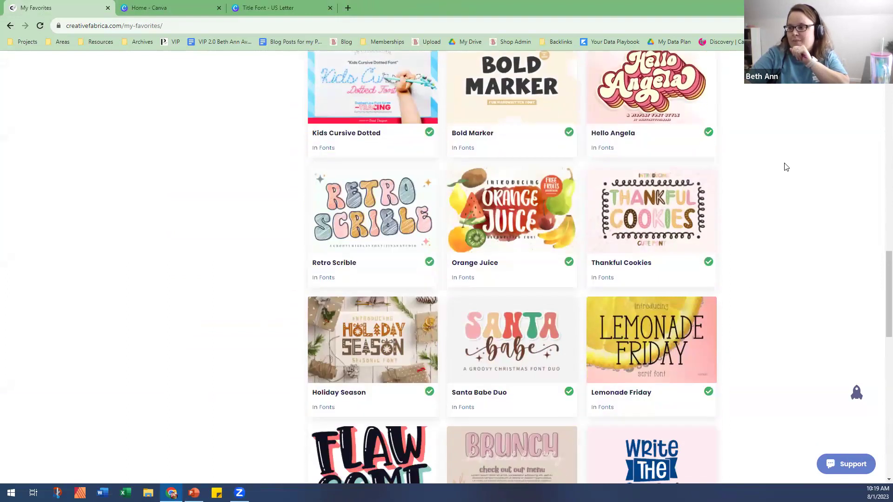
{"action": "scroll", "coordinate": [785, 168], "scroll_direction": "down", "scroll_amount": 2}
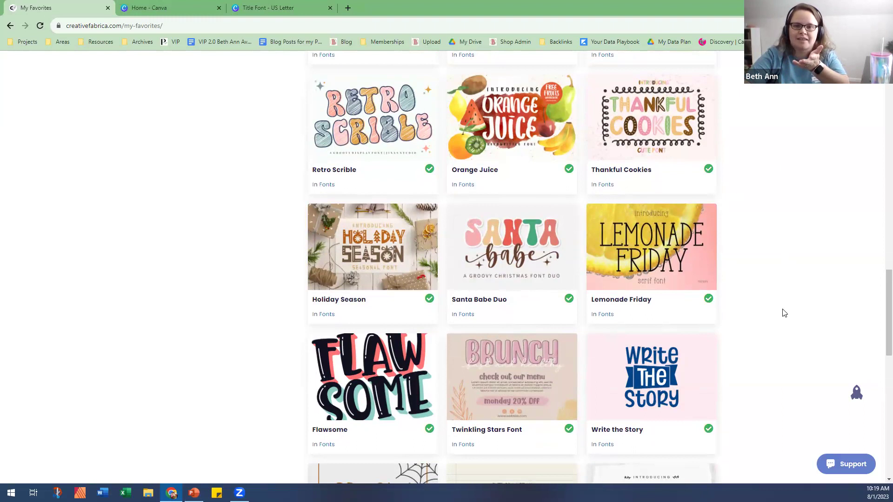
{"action": "scroll", "coordinate": [785, 310], "scroll_direction": "down", "scroll_amount": 4}
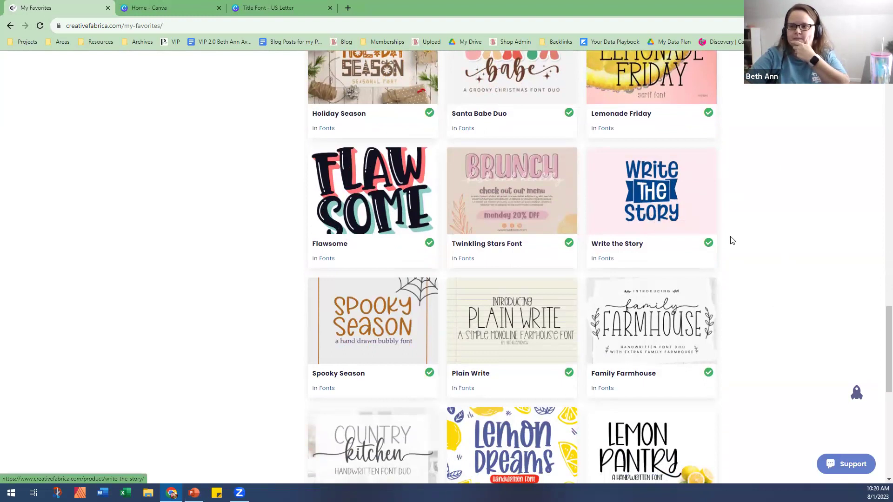
{"action": "scroll", "coordinate": [782, 277], "scroll_direction": "down", "scroll_amount": 1}
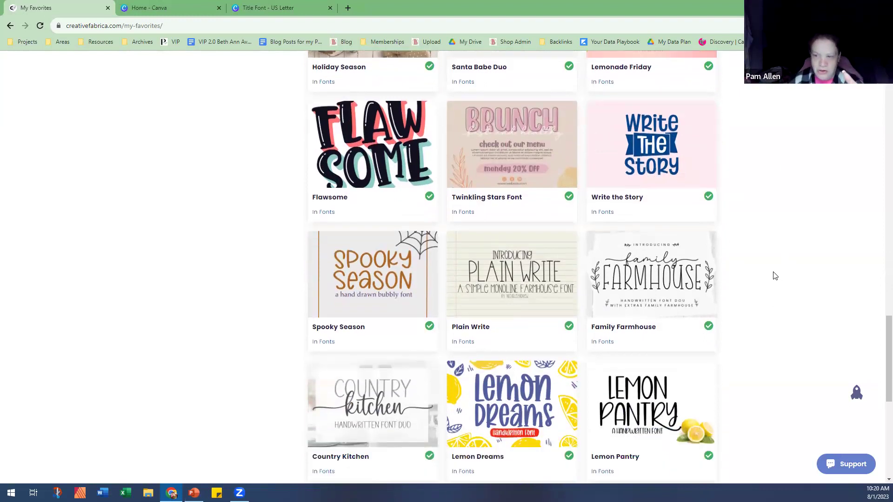
{"action": "scroll", "coordinate": [765, 278], "scroll_direction": "down", "scroll_amount": 1}
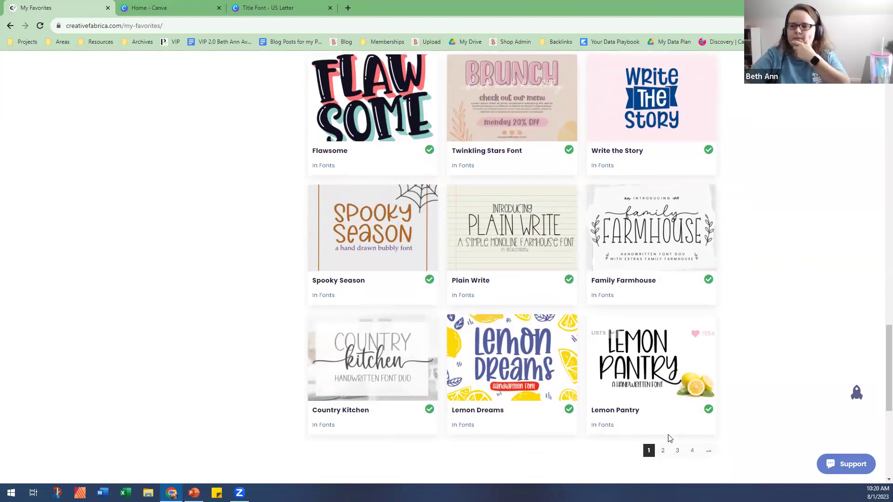
Step: Show page 3 of the favorite fonts and switch to the Title Font design in Canva
{"action": "left_click", "coordinate": [677, 451]}
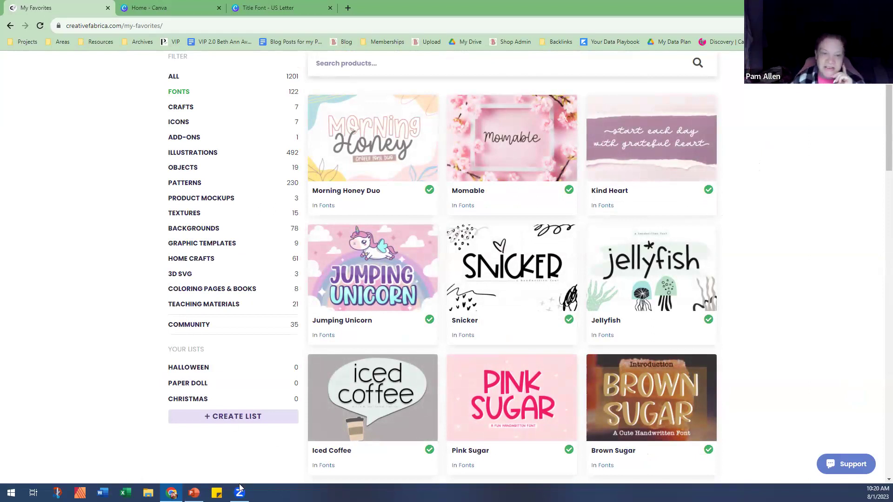
{"action": "left_click", "coordinate": [265, 3]}
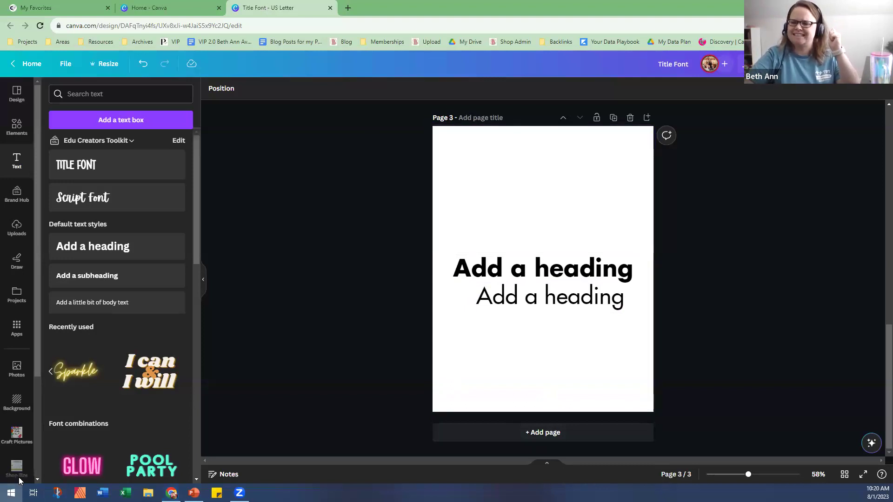
{"action": "left_click", "coordinate": [14, 491]}
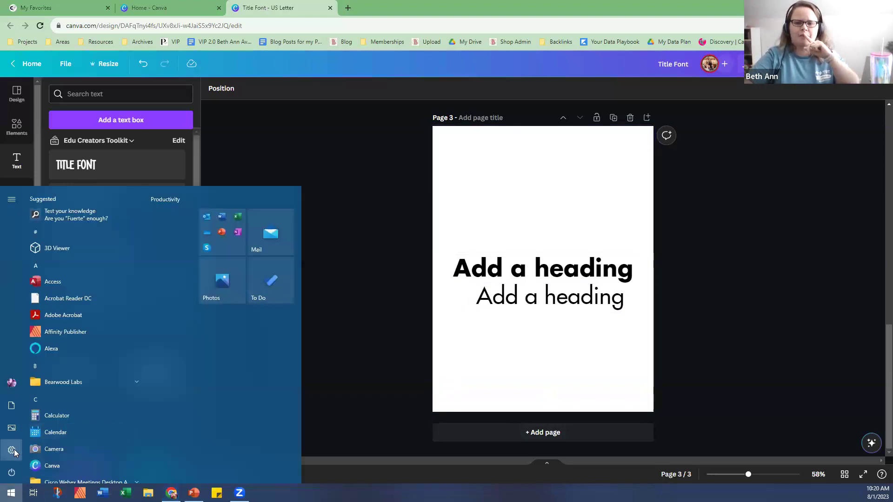
{"action": "mouse_move", "coordinate": [14, 449]}
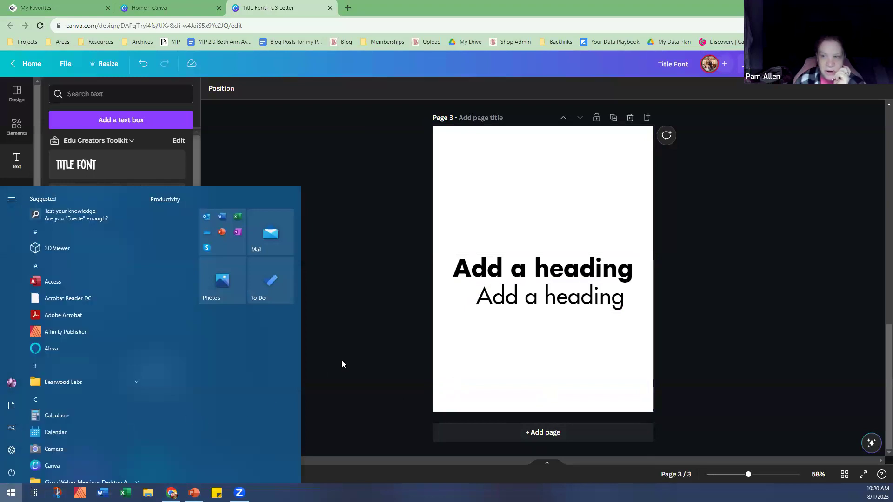
{"action": "left_click", "coordinate": [342, 360]}
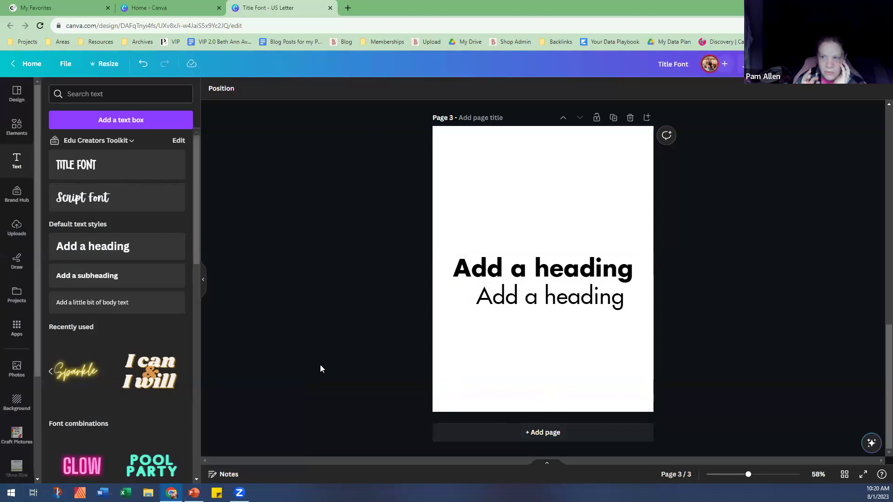
Step: Add a fourth page to the design and place the brand kit's Script Font text near the middle of it
{"action": "left_click", "coordinate": [506, 431]}
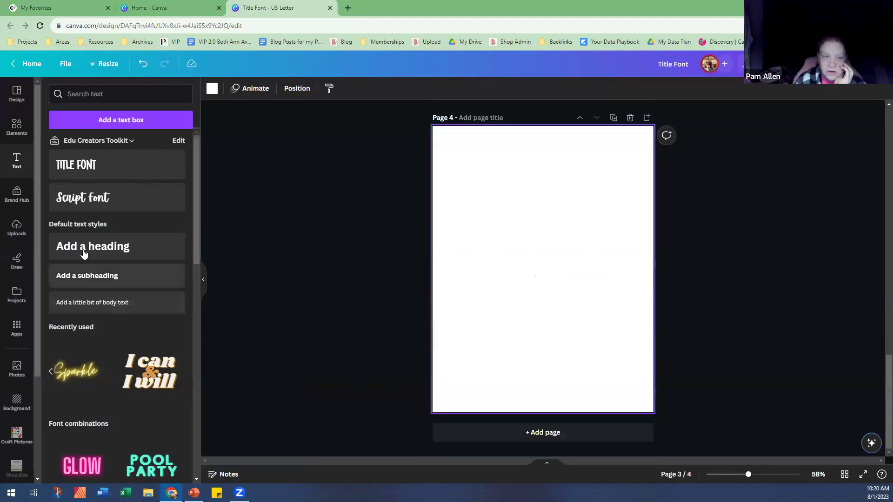
{"action": "left_click", "coordinate": [83, 197]}
{"action": "left_click_drag", "start_coordinate": [513, 276], "coordinate": [467, 290]}
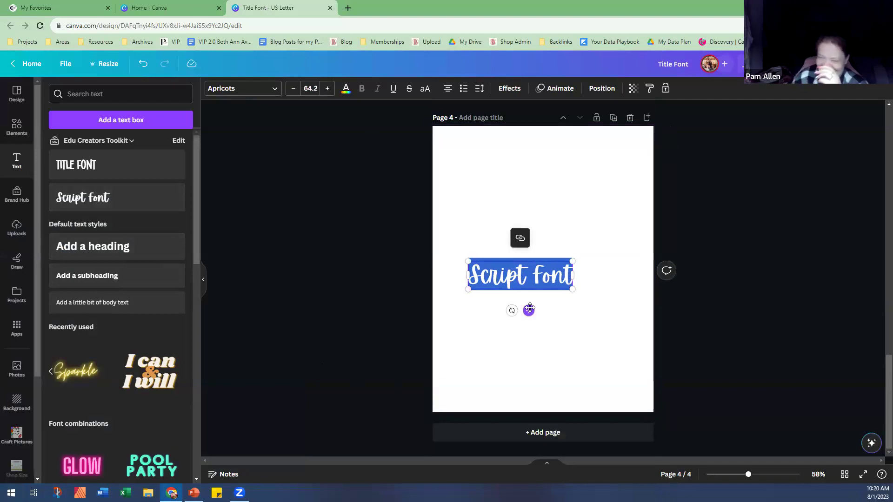
{"action": "left_click_drag", "start_coordinate": [528, 310], "coordinate": [547, 316]}
{"action": "left_click", "coordinate": [498, 363]}
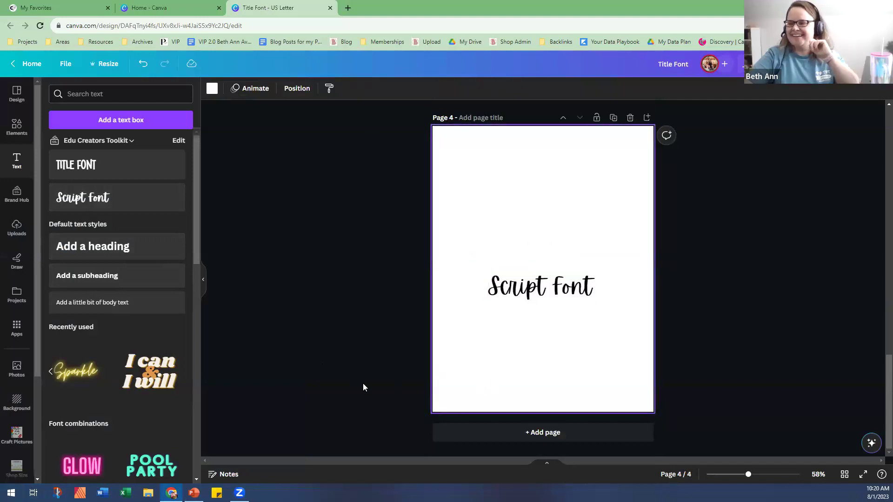
Step: Look for a Wingdings-style font for the Script Font text by searching "wingding" in text and "wing" in fonts, and clear the font search
{"action": "left_click", "coordinate": [516, 293]}
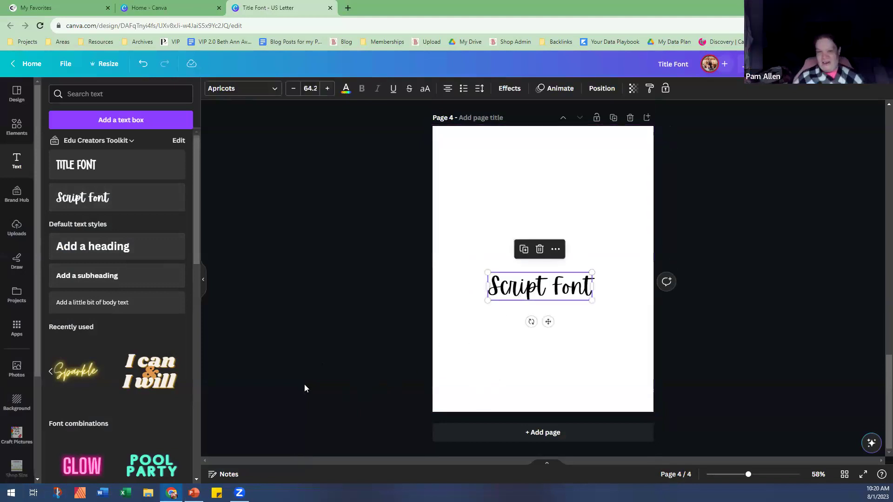
{"action": "left_click", "coordinate": [94, 94]}
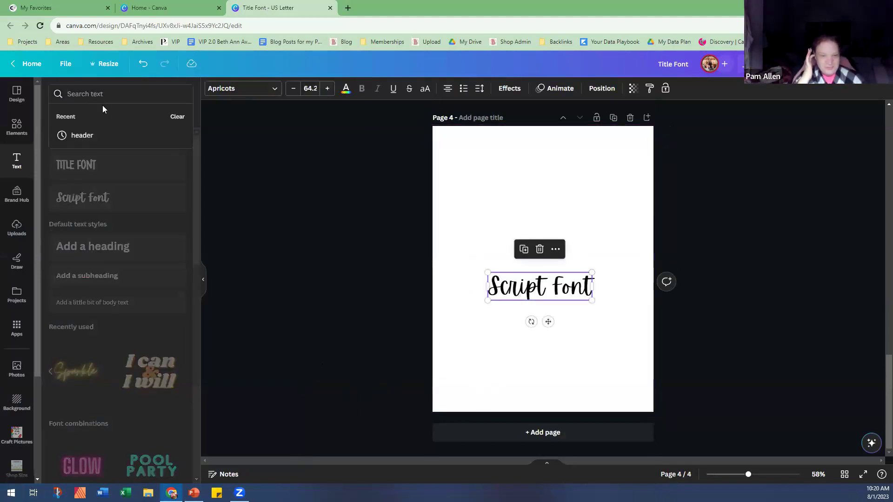
{"action": "type", "text": "wingding"}
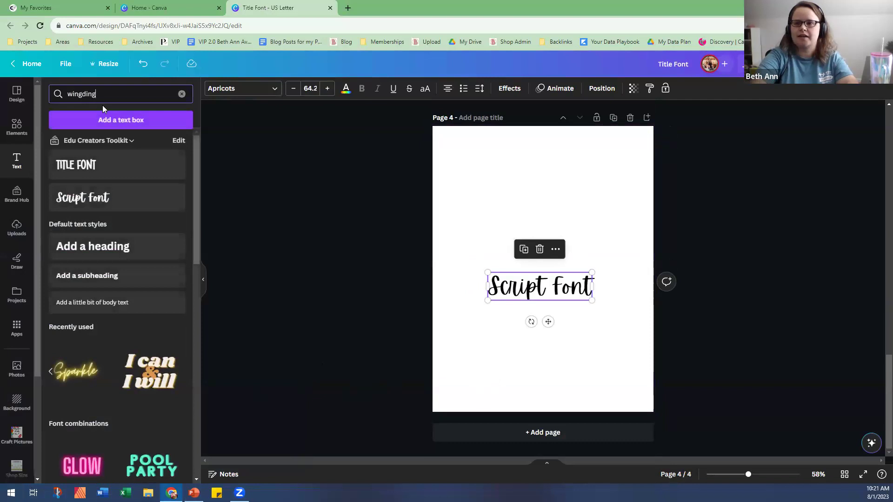
{"action": "left_click", "coordinate": [162, 84]}
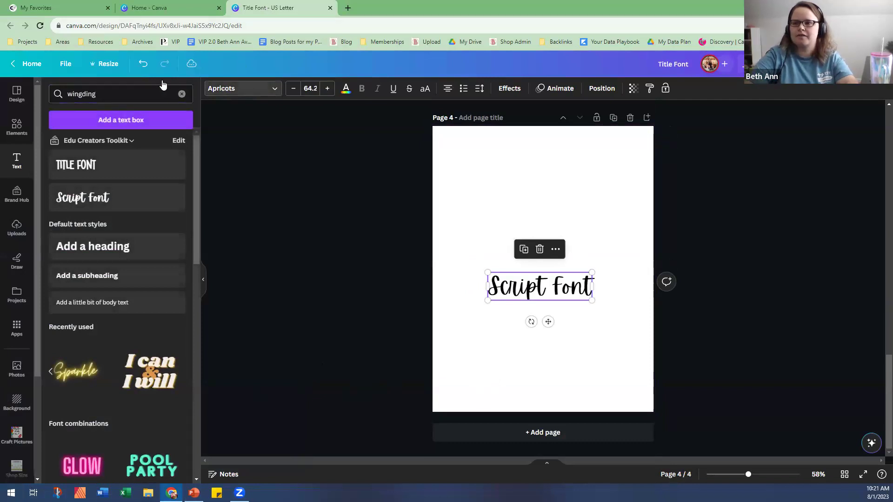
{"action": "left_click", "coordinate": [102, 121]}
{"action": "type", "text": "wing"}
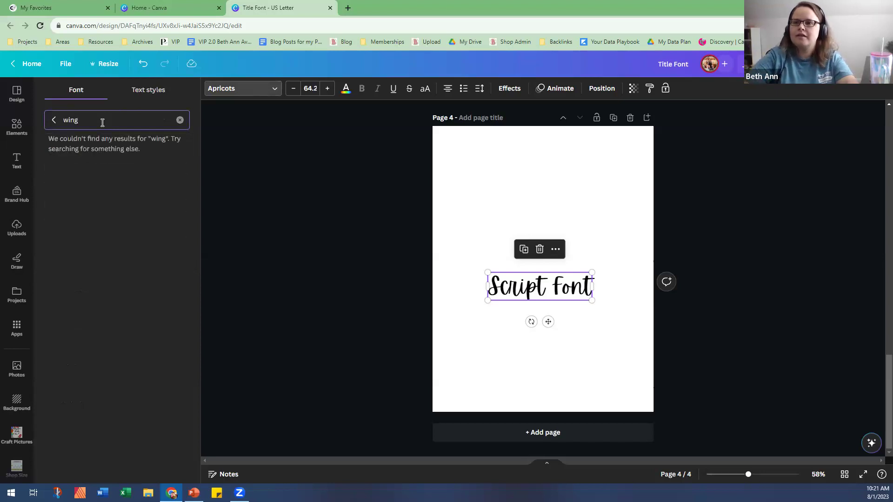
{"action": "left_click", "coordinate": [180, 120]}
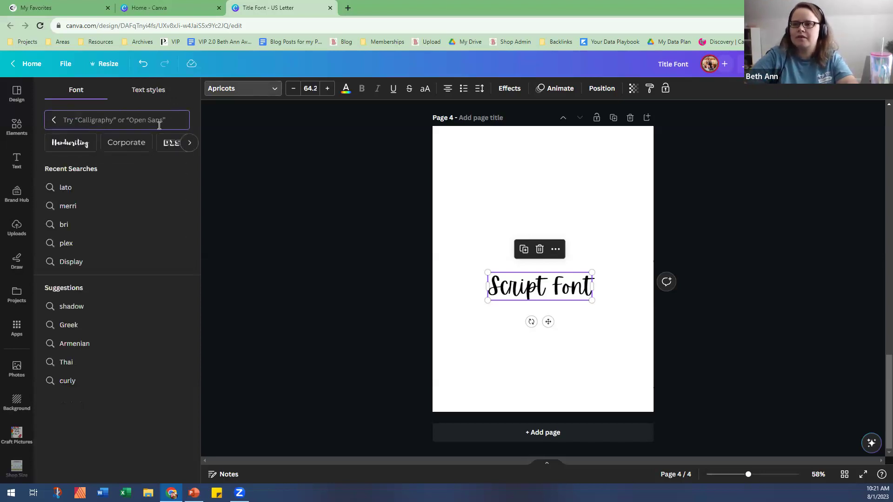
Step: Look through the font style categories, such as Bold, Elegant, Vintage and Geometric, for a symbol font category
{"action": "left_click", "coordinate": [185, 149]}
{"action": "left_click", "coordinate": [185, 149]}
{"action": "left_click", "coordinate": [184, 149]}
{"action": "left_click", "coordinate": [185, 149]}
{"action": "left_click", "coordinate": [185, 149]}
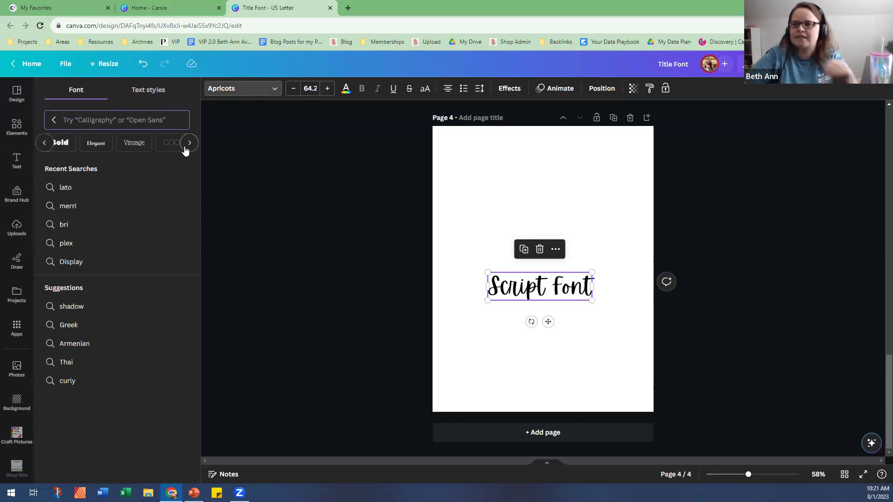
{"action": "left_click", "coordinate": [185, 150]}
{"action": "left_click", "coordinate": [189, 142]}
{"action": "left_click", "coordinate": [190, 143]}
{"action": "left_click", "coordinate": [189, 143]}
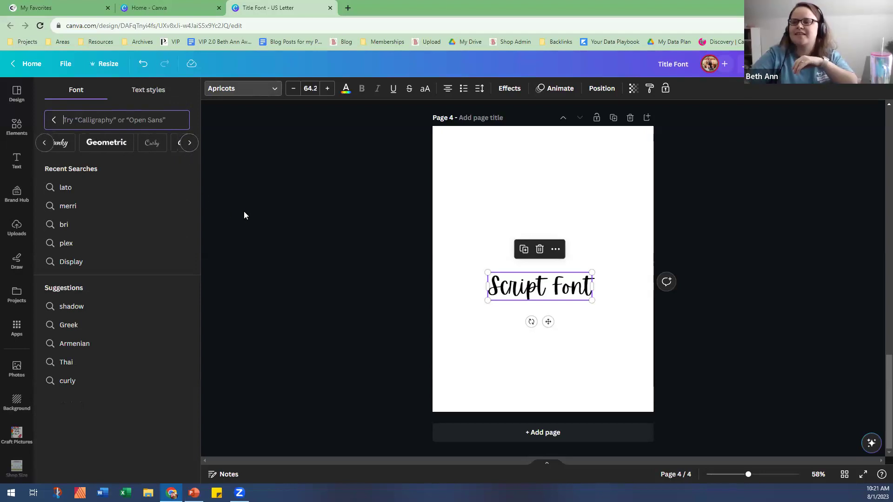
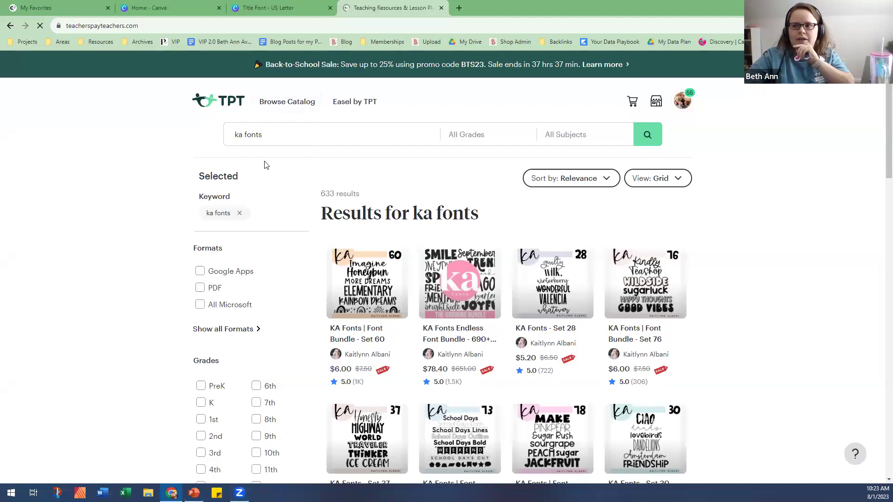
Step: Browse all TPT resources with an empty search and filter them to the By TpT Sellers for TpT Sellers resource type
{"action": "left_click", "coordinate": [276, 135]}
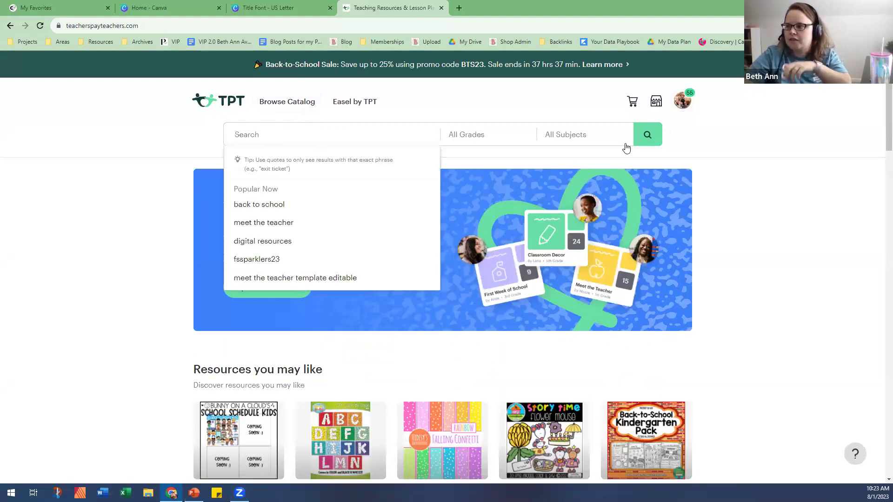
{"action": "left_click", "coordinate": [645, 142]}
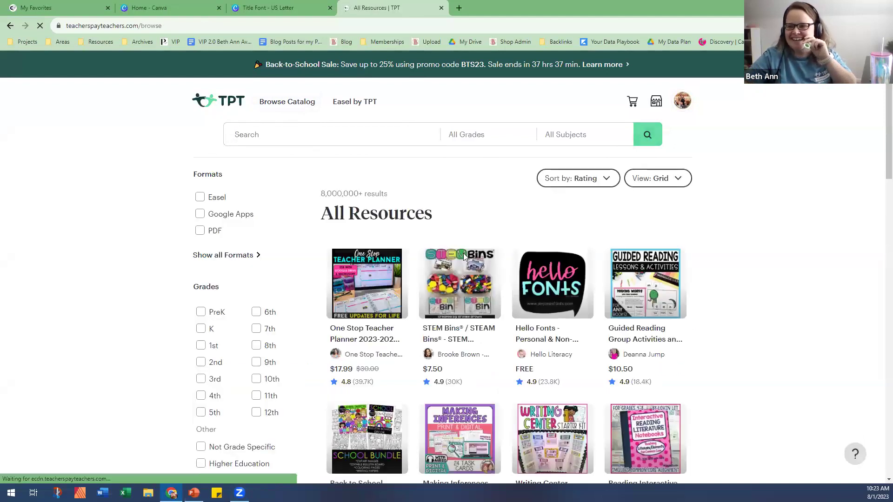
{"action": "scroll", "coordinate": [205, 367], "scroll_direction": "down", "scroll_amount": 2}
{"action": "scroll", "coordinate": [191, 366], "scroll_direction": "down", "scroll_amount": 10}
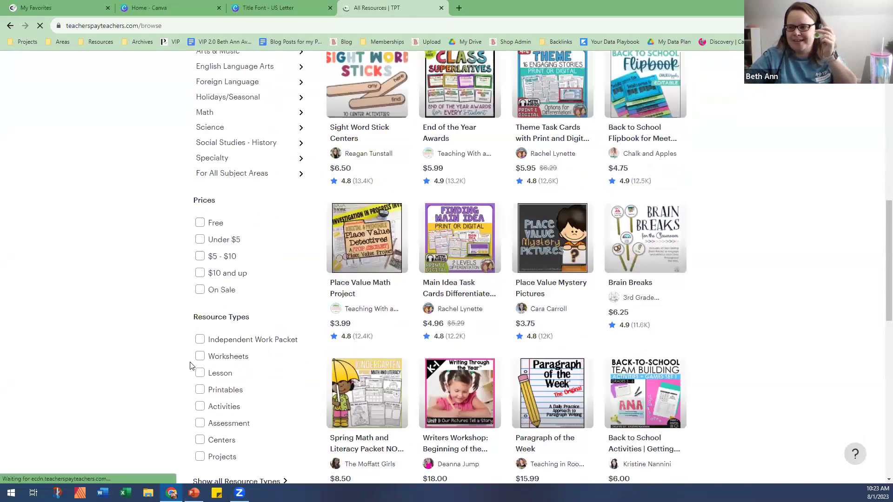
{"action": "left_click", "coordinate": [269, 389]}
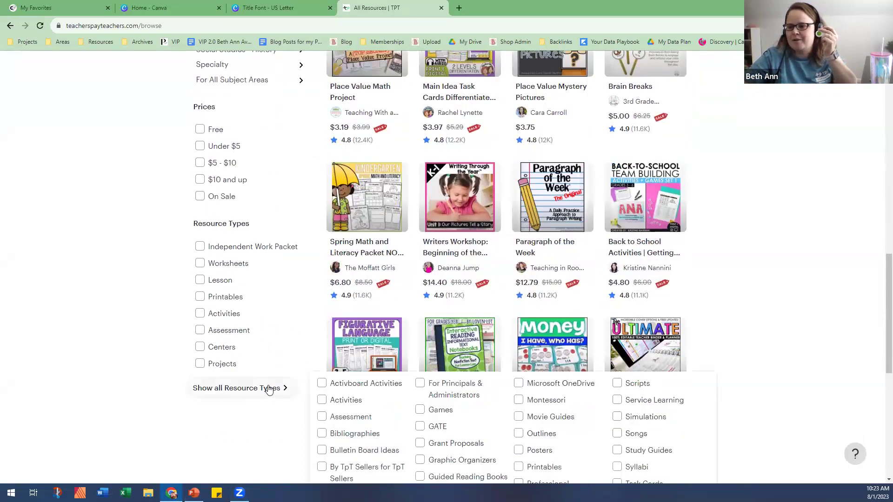
{"action": "scroll", "coordinate": [269, 378], "scroll_direction": "down", "scroll_amount": 3}
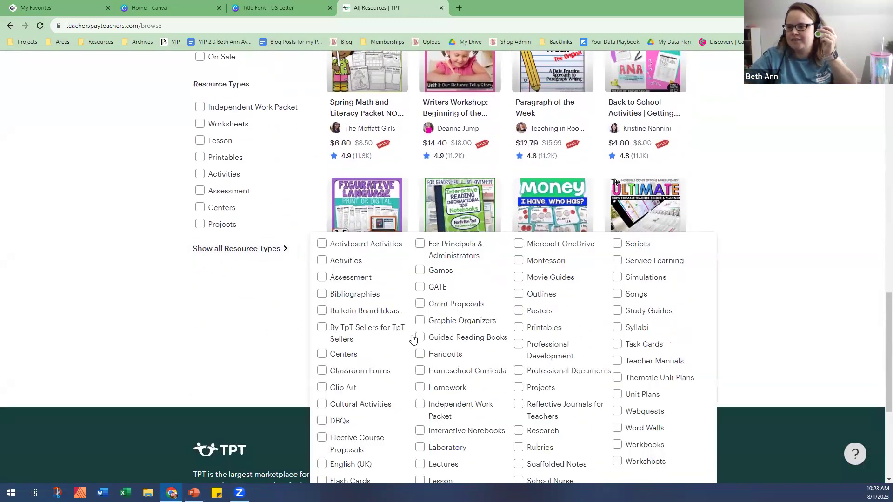
{"action": "scroll", "coordinate": [413, 340], "scroll_direction": "down", "scroll_amount": 2}
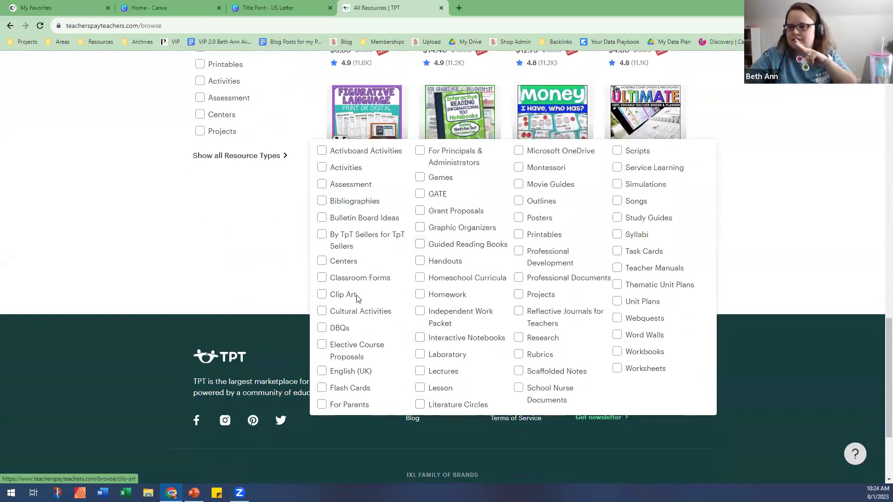
{"action": "left_click", "coordinate": [326, 233]}
Step: Search the filtered seller resources for "ka fonts" and open the store of the KA Fonts seller
{"action": "scroll", "coordinate": [182, 361], "scroll_direction": "up", "scroll_amount": 20}
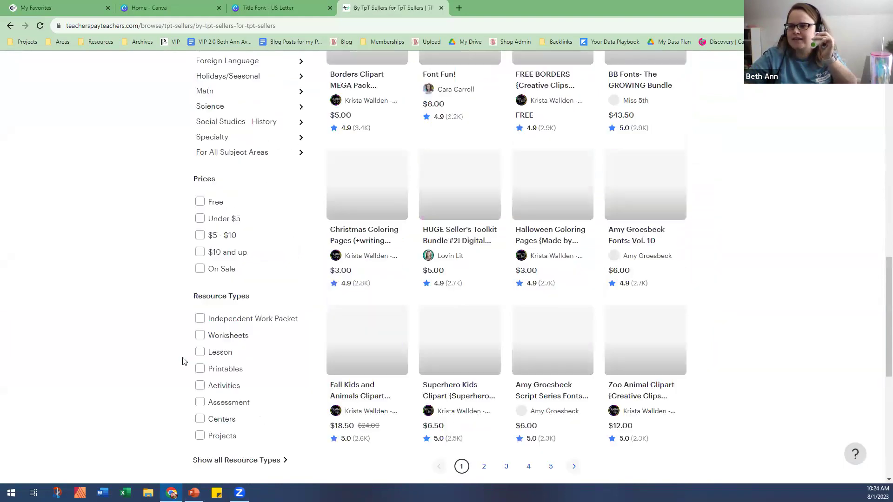
{"action": "scroll", "coordinate": [173, 393], "scroll_direction": "up", "scroll_amount": 1}
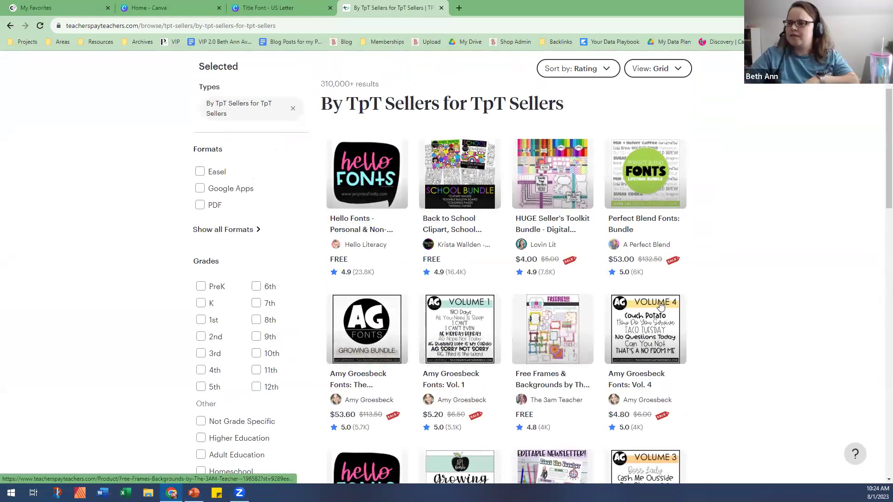
{"action": "scroll", "coordinate": [753, 252], "scroll_direction": "down", "scroll_amount": 5}
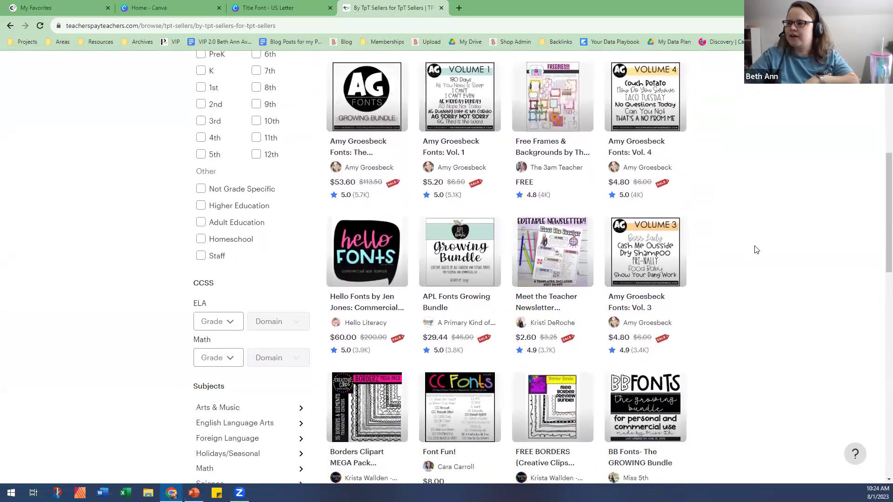
{"action": "scroll", "coordinate": [757, 248], "scroll_direction": "up", "scroll_amount": 7}
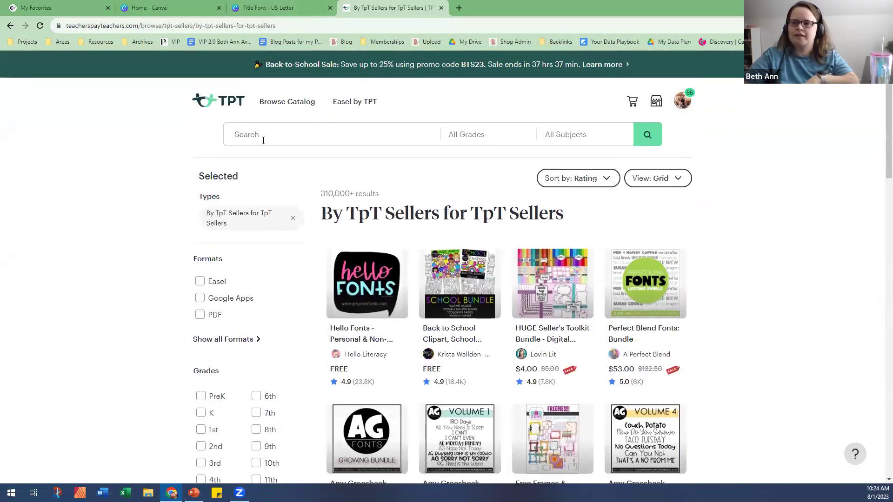
{"action": "left_click", "coordinate": [276, 139]}
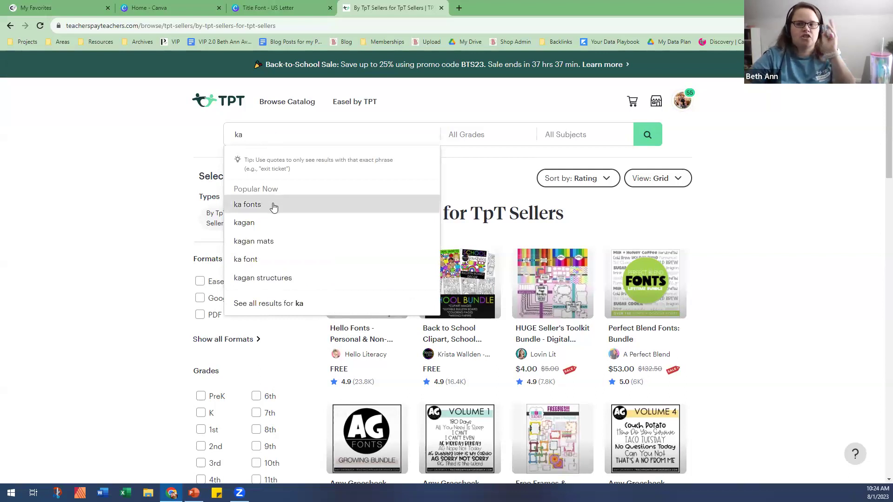
{"action": "left_click", "coordinate": [274, 207]}
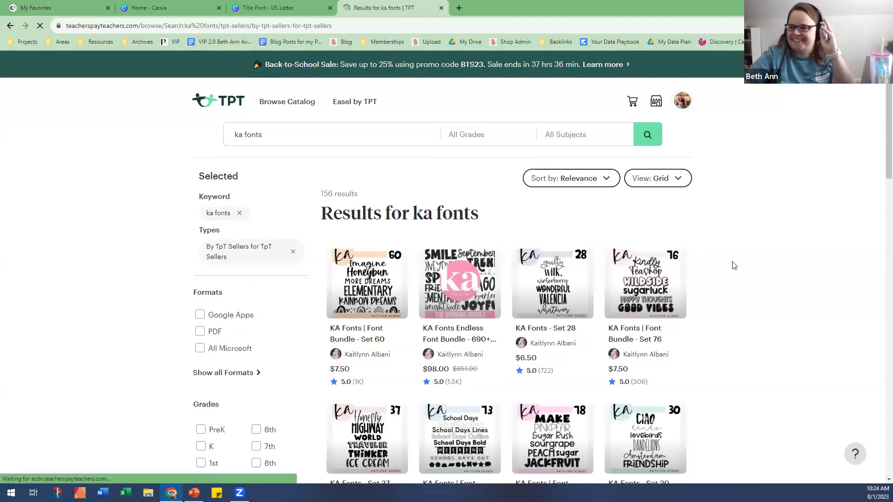
{"action": "scroll", "coordinate": [369, 361], "scroll_direction": "down", "scroll_amount": 1}
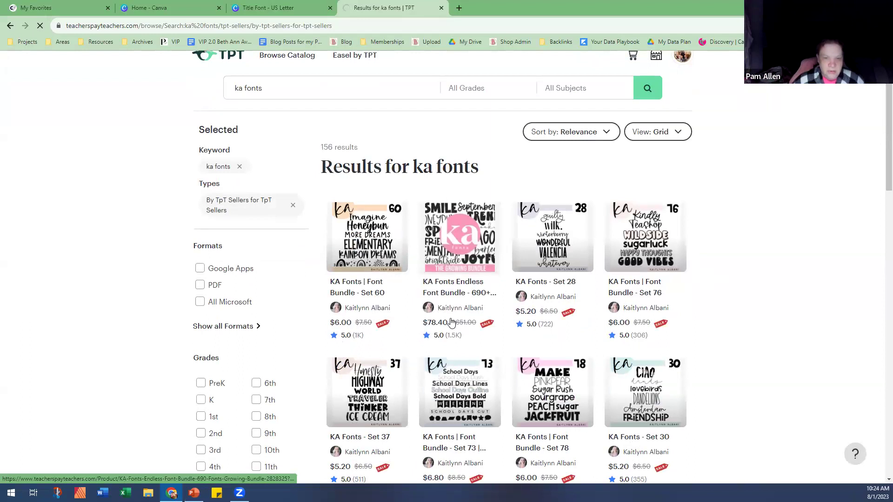
{"action": "scroll", "coordinate": [697, 273], "scroll_direction": "down", "scroll_amount": 3}
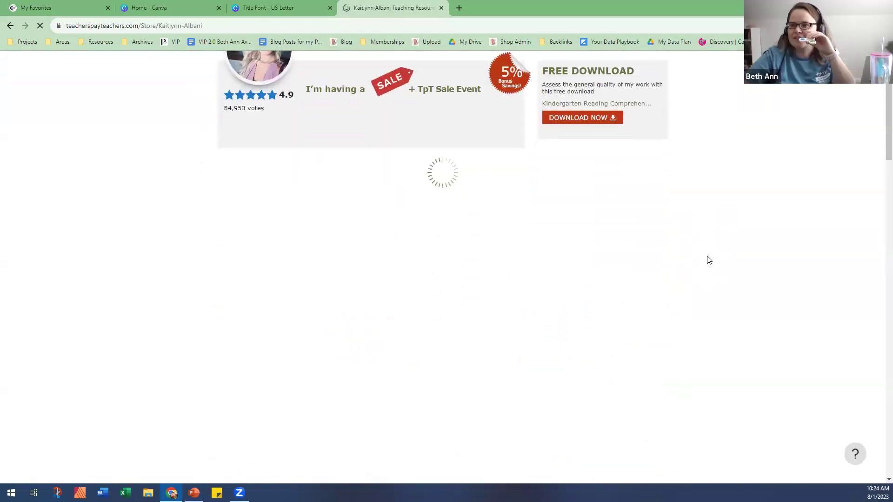
Step: Filter the KA Fonts seller's store to show only free products
{"action": "scroll", "coordinate": [709, 259], "scroll_direction": "up", "scroll_amount": 1}
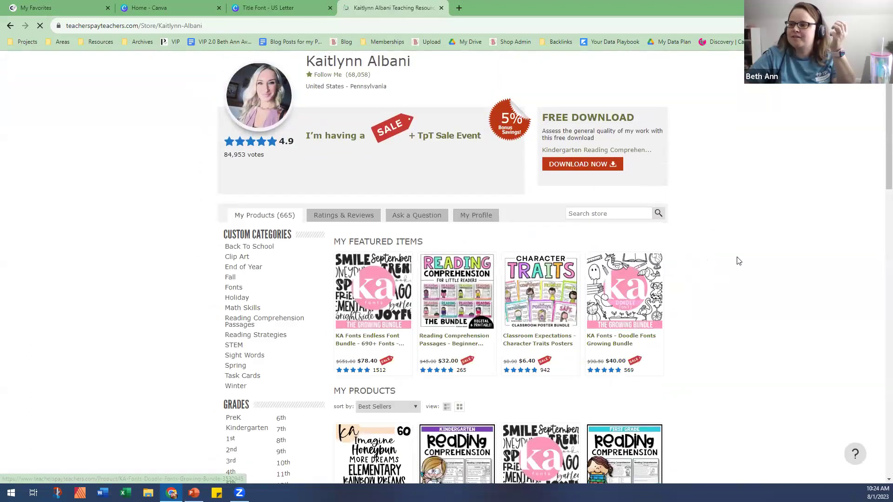
{"action": "scroll", "coordinate": [737, 260], "scroll_direction": "down", "scroll_amount": 3}
{"action": "scroll", "coordinate": [262, 288], "scroll_direction": "down", "scroll_amount": 5}
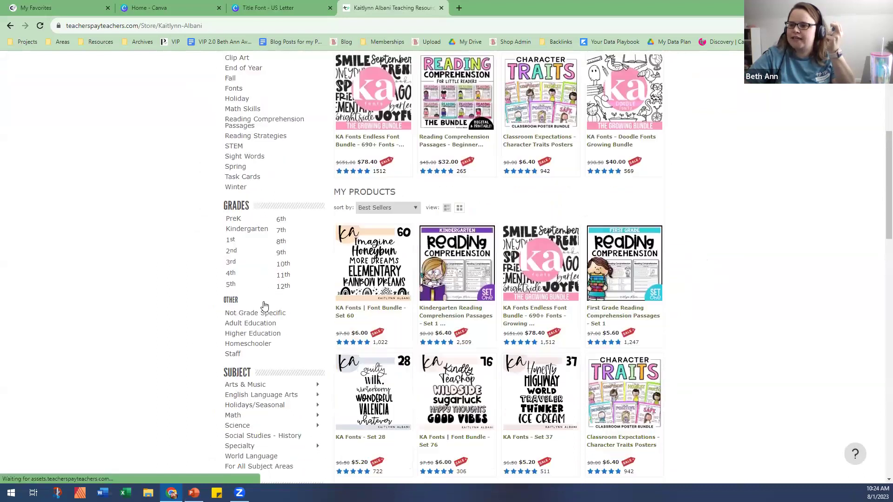
{"action": "scroll", "coordinate": [152, 339], "scroll_direction": "down", "scroll_amount": 3}
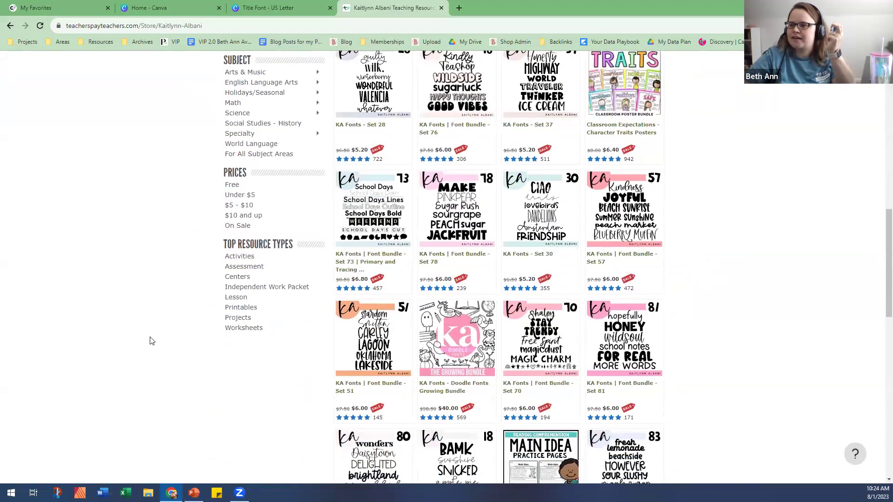
{"action": "left_click", "coordinate": [232, 186]}
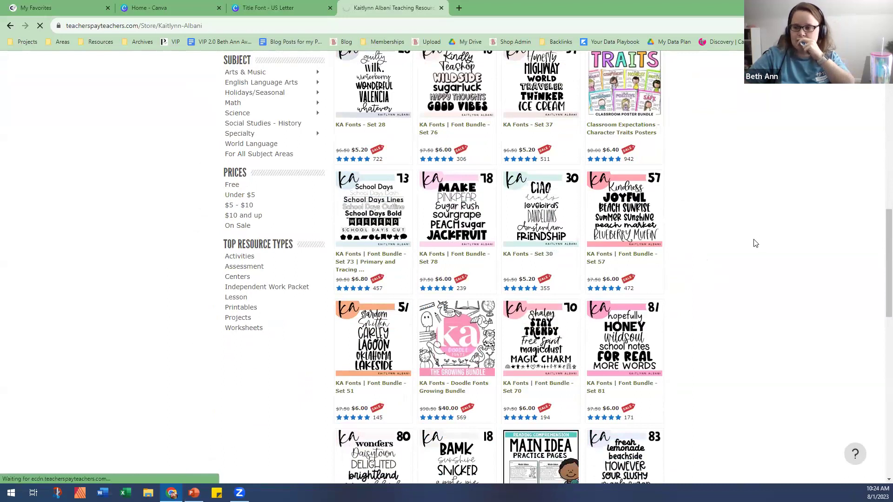
{"action": "scroll", "coordinate": [750, 243], "scroll_direction": "down", "scroll_amount": 10}
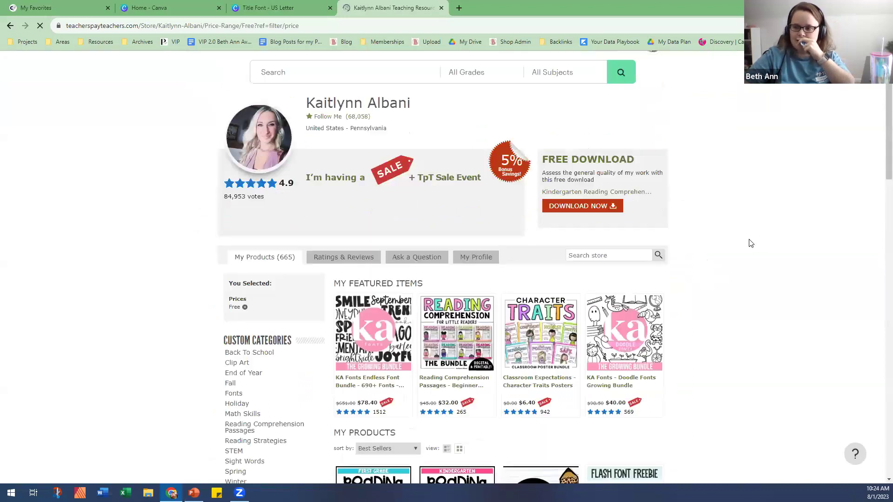
{"action": "scroll", "coordinate": [749, 242], "scroll_direction": "up", "scroll_amount": 4}
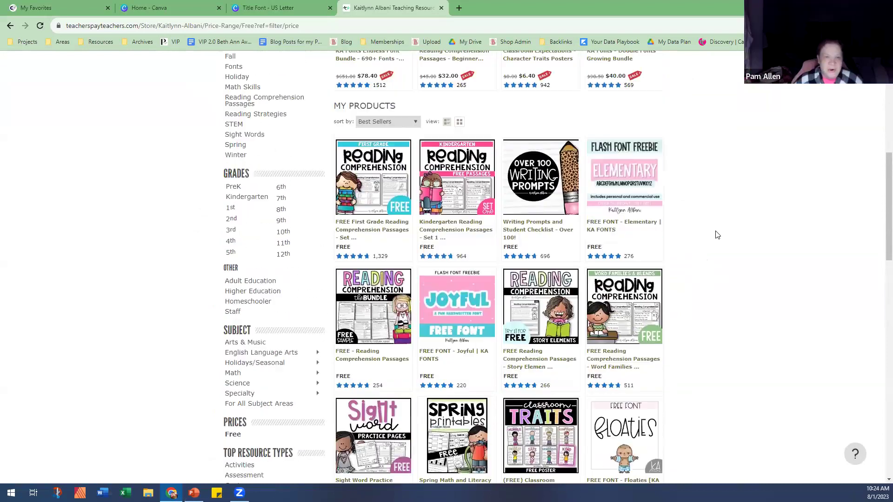
Step: Sort the store's free products by Most Recent
{"action": "left_click", "coordinate": [385, 175]}
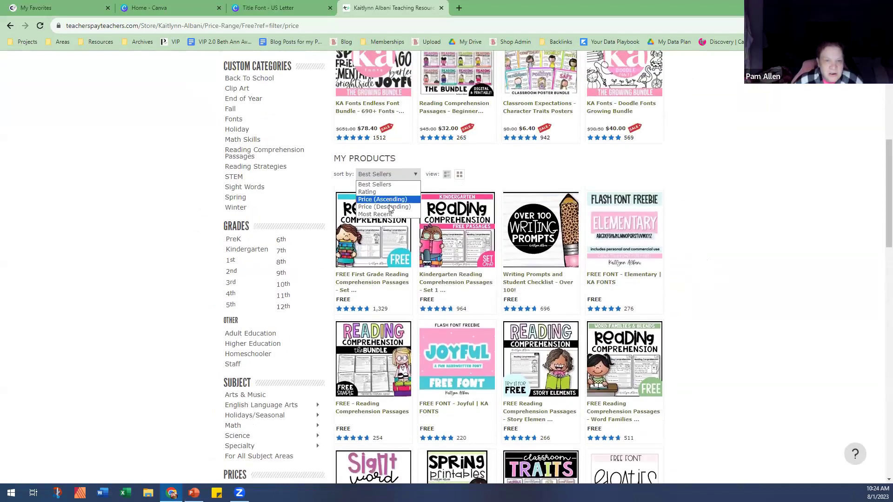
{"action": "left_click", "coordinate": [372, 191]}
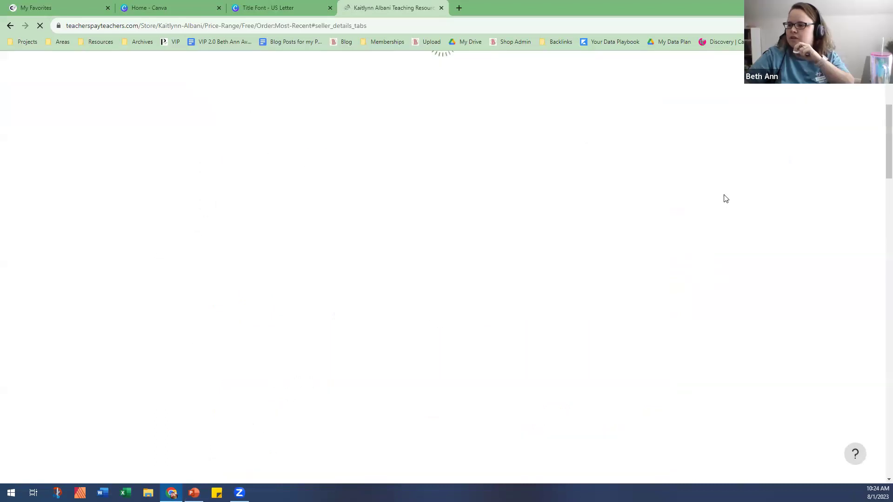
{"action": "scroll", "coordinate": [728, 197], "scroll_direction": "down", "scroll_amount": 2}
Step: View the FLASH FREE FONTS - KA FONTS product page in a separate tab, highlight its web address, and close the tab
{"action": "mouse_move", "coordinate": [386, 220]}
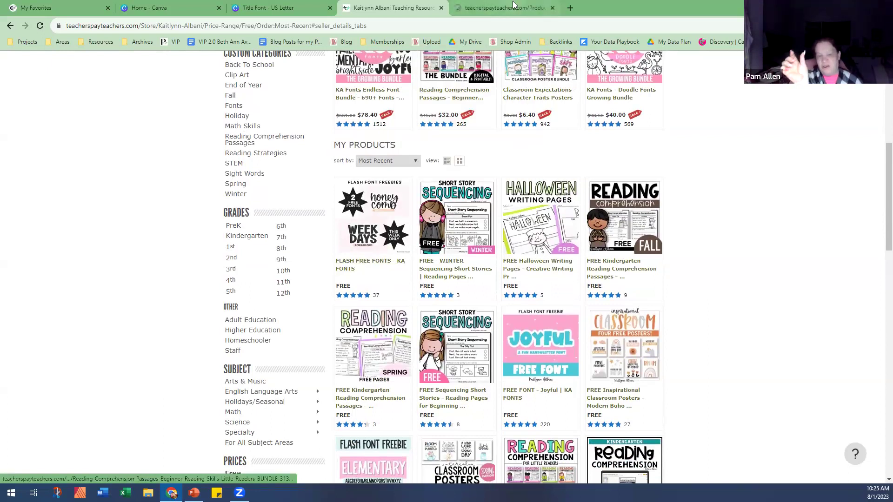
{"action": "left_click", "coordinate": [486, 10]}
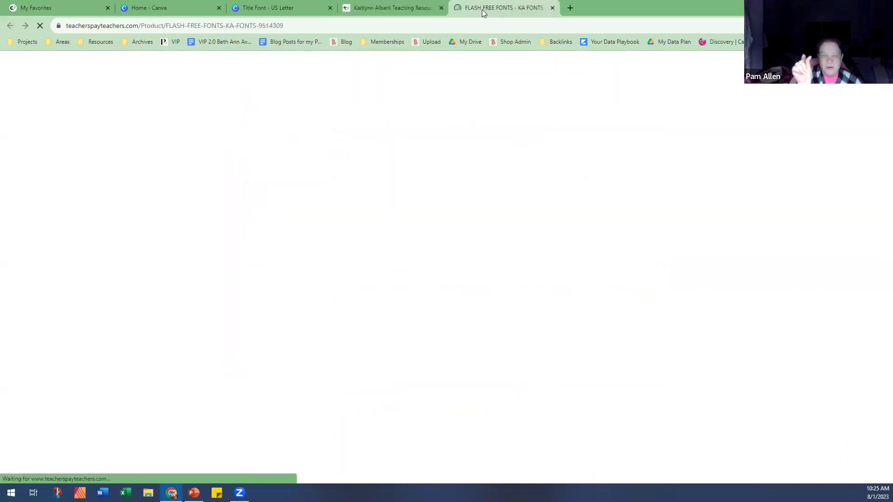
{"action": "left_click", "coordinate": [311, 21]}
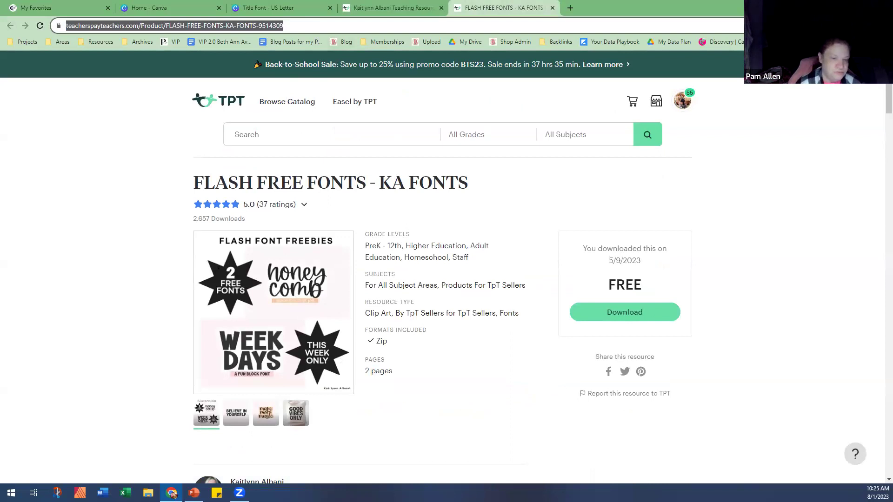
{"action": "key", "text": "Escape"}
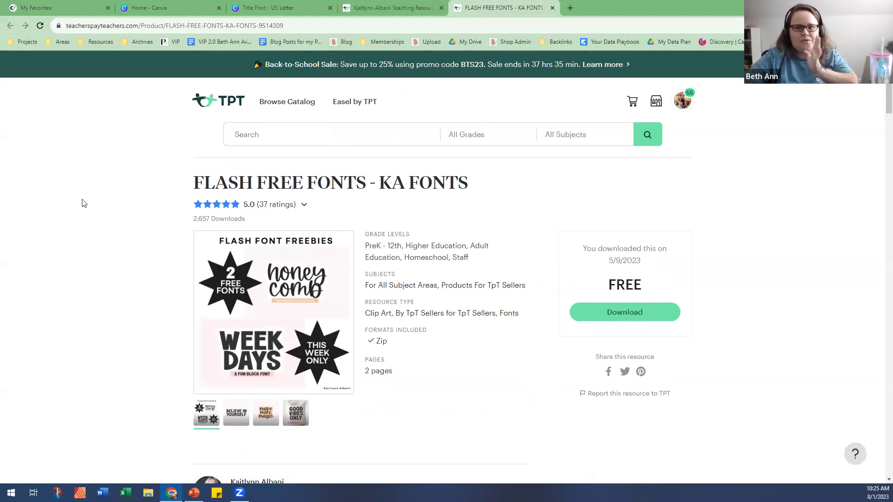
{"action": "left_click", "coordinate": [570, 26]}
{"action": "key", "text": "ctrl+w"}
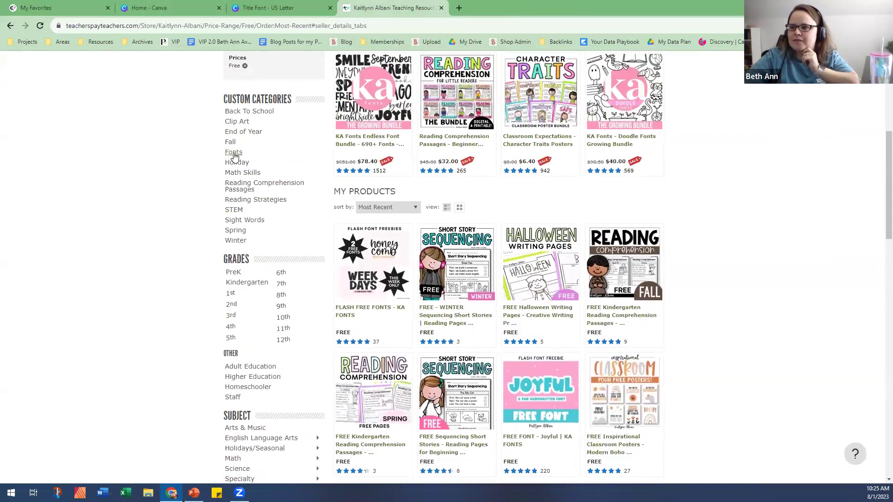
Step: Narrow the free products to the Fonts category and preview the Elementary, Cookie Jar, Joyful and Floaties fonts
{"action": "left_click", "coordinate": [233, 153]}
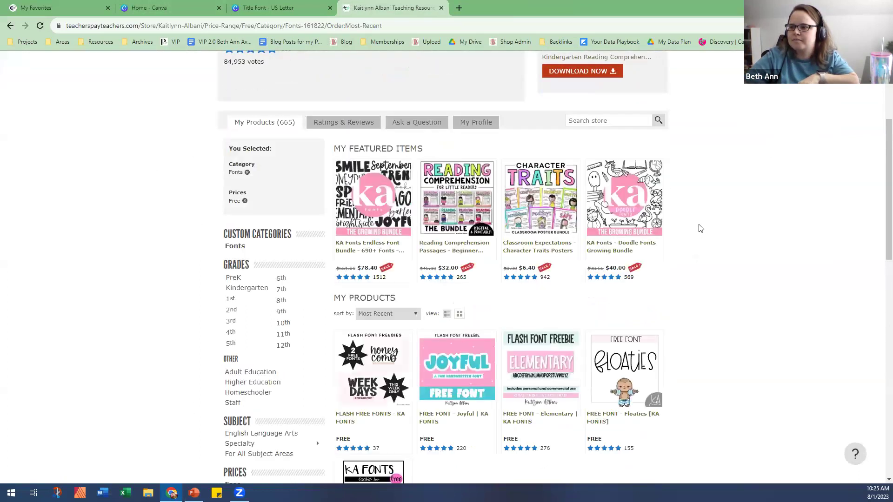
{"action": "scroll", "coordinate": [697, 227], "scroll_direction": "down", "scroll_amount": 4}
{"action": "mouse_move", "coordinate": [537, 181]}
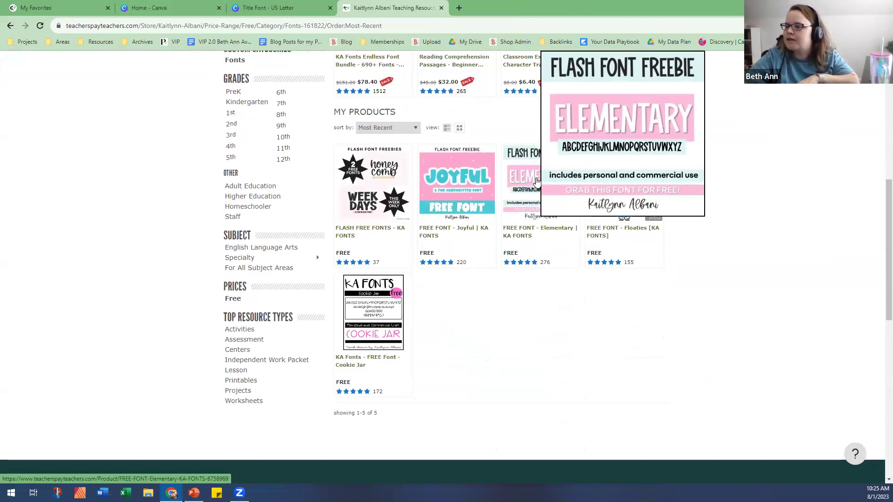
{"action": "mouse_move", "coordinate": [375, 317]}
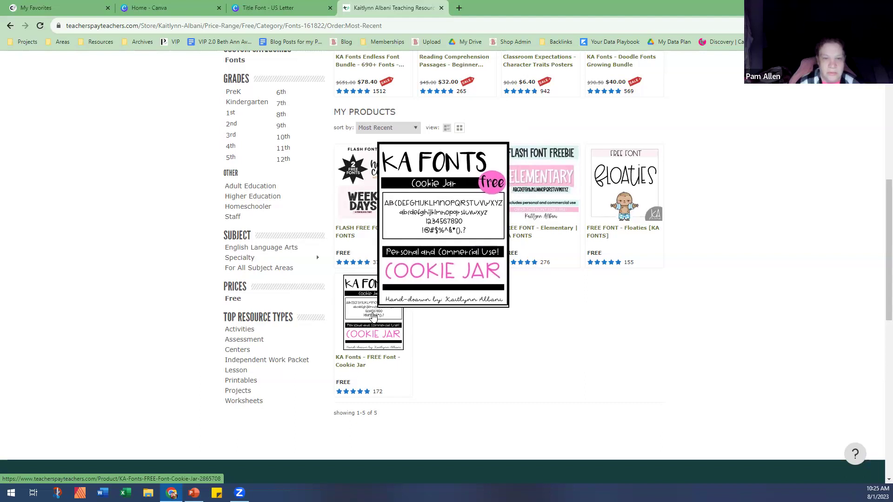
{"action": "mouse_move", "coordinate": [456, 206]}
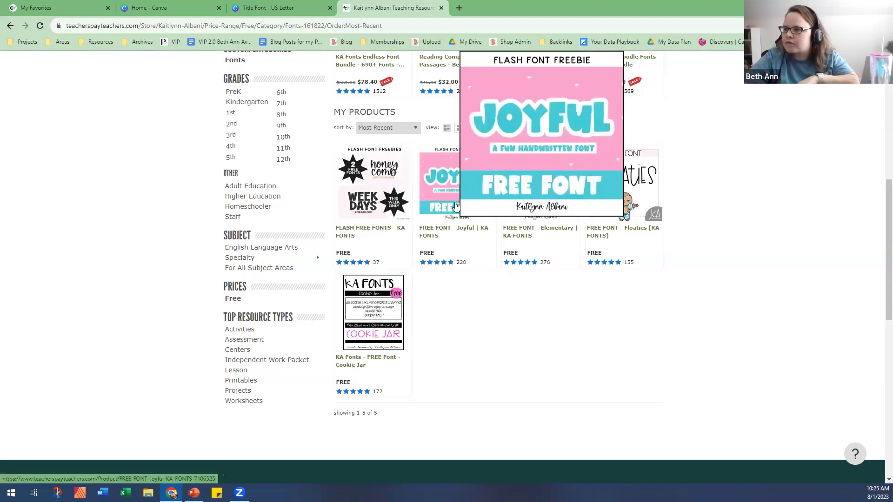
{"action": "mouse_move", "coordinate": [629, 195]}
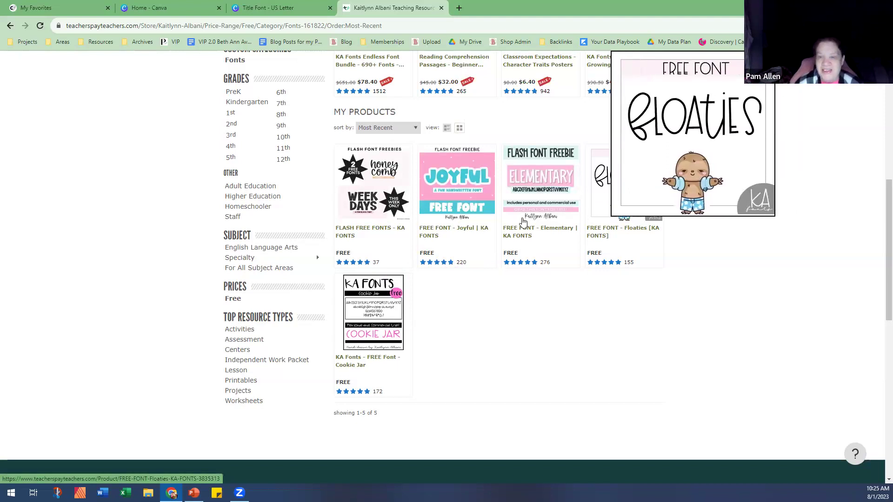
{"action": "mouse_move", "coordinate": [619, 214]}
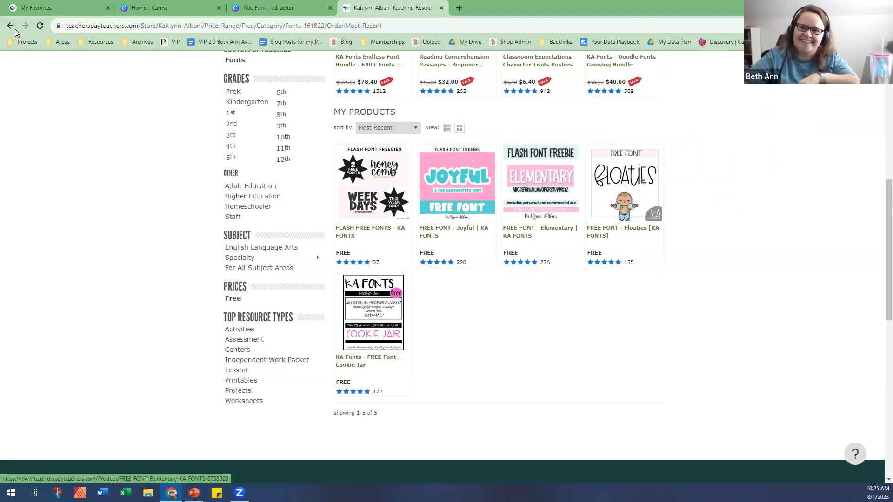
Step: Switch to the Creative Fabrica favorites and open the Snicker font's product page
{"action": "left_click", "coordinate": [56, 8]}
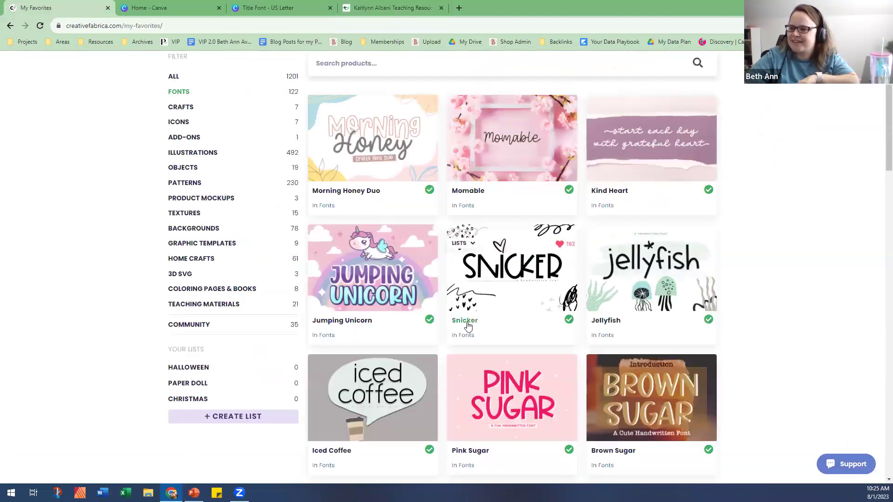
{"action": "left_click", "coordinate": [655, 296]}
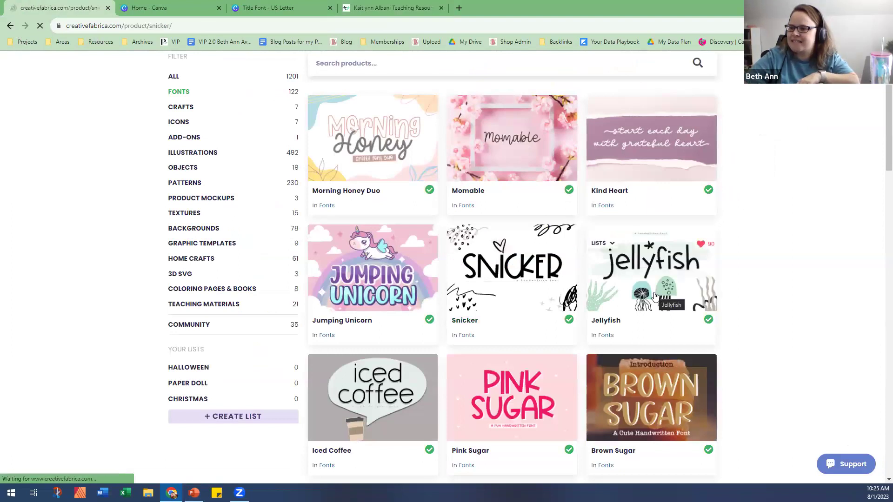
Step: Open the KA Designs profile from the Snicker font page and browse the designer's fonts and illustrations
{"action": "scroll", "coordinate": [428, 251], "scroll_direction": "down", "scroll_amount": 3}
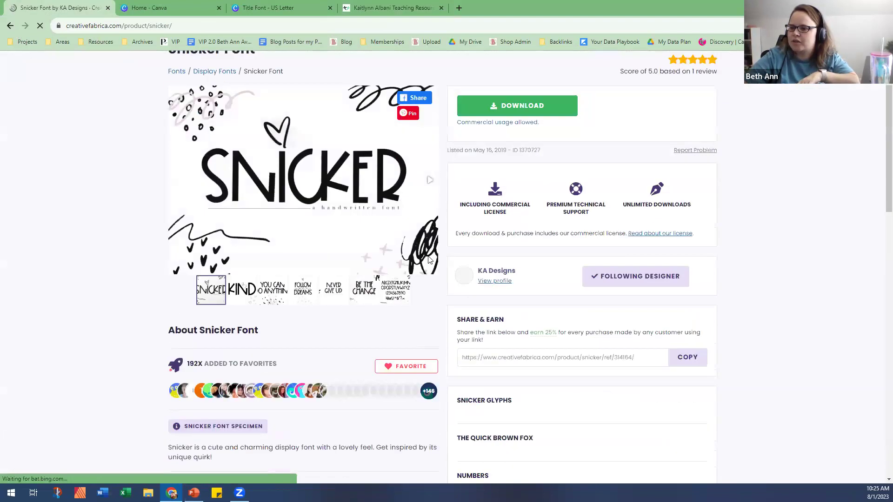
{"action": "scroll", "coordinate": [515, 265], "scroll_direction": "up", "scroll_amount": 2}
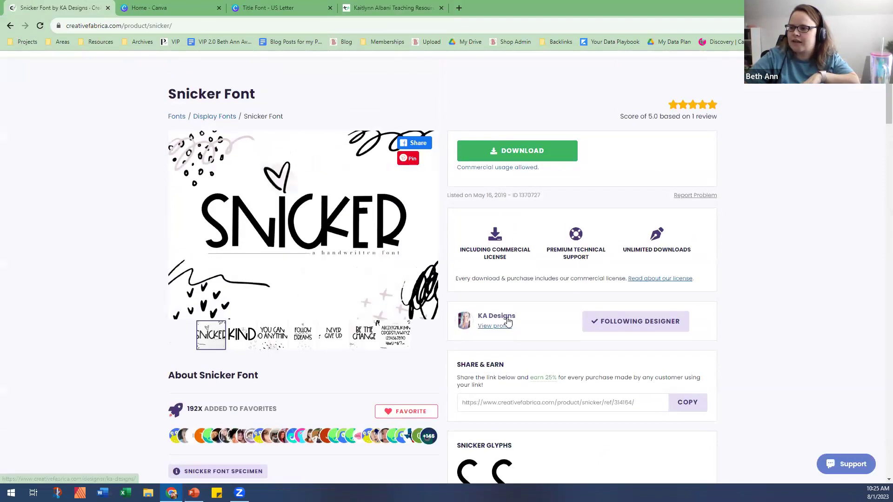
{"action": "left_click", "coordinate": [494, 326]}
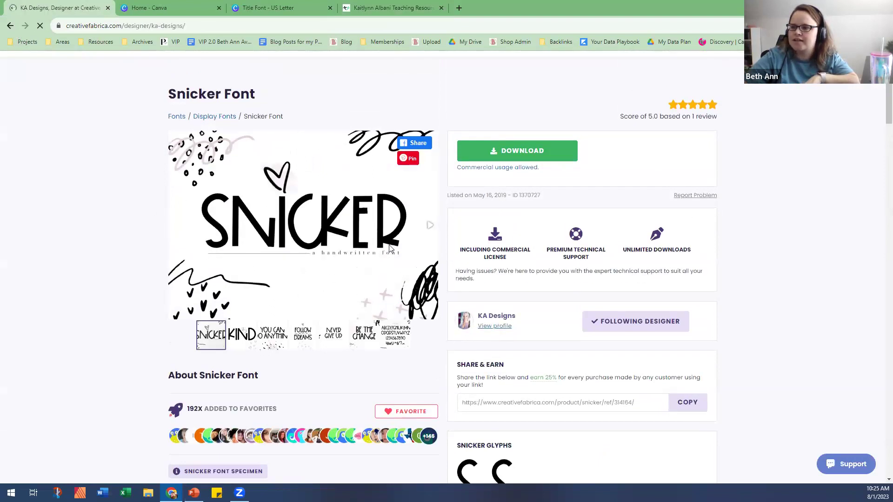
{"action": "scroll", "coordinate": [406, 324], "scroll_direction": "down", "scroll_amount": 2}
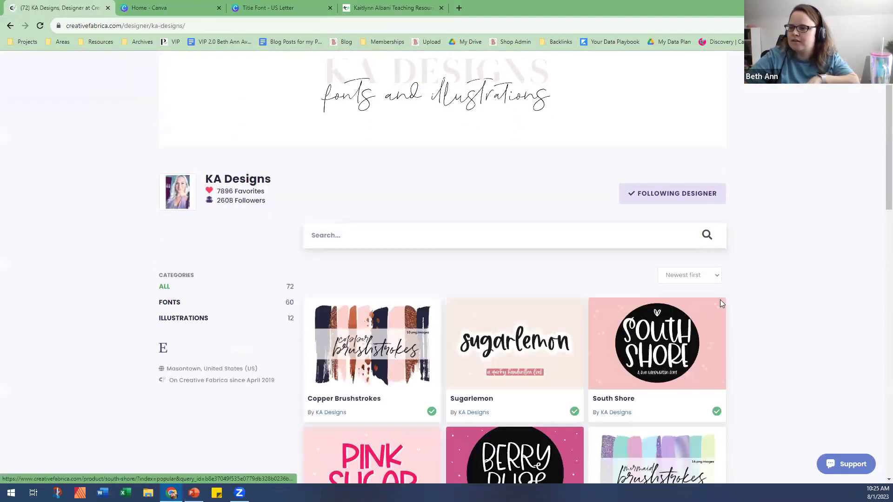
{"action": "scroll", "coordinate": [748, 275], "scroll_direction": "down", "scroll_amount": 7}
{"action": "scroll", "coordinate": [748, 273], "scroll_direction": "down", "scroll_amount": 12}
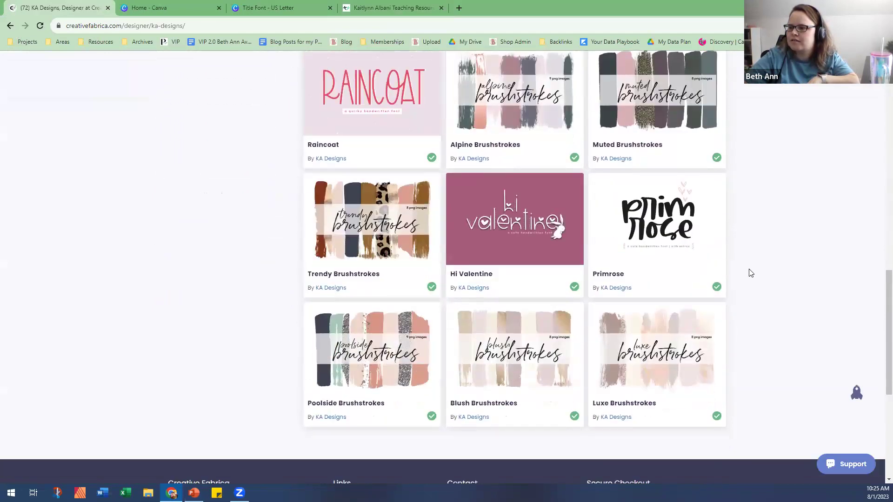
{"action": "scroll", "coordinate": [500, 189], "scroll_direction": "up", "scroll_amount": 6}
{"action": "scroll", "coordinate": [500, 190], "scroll_direction": "up", "scroll_amount": 14}
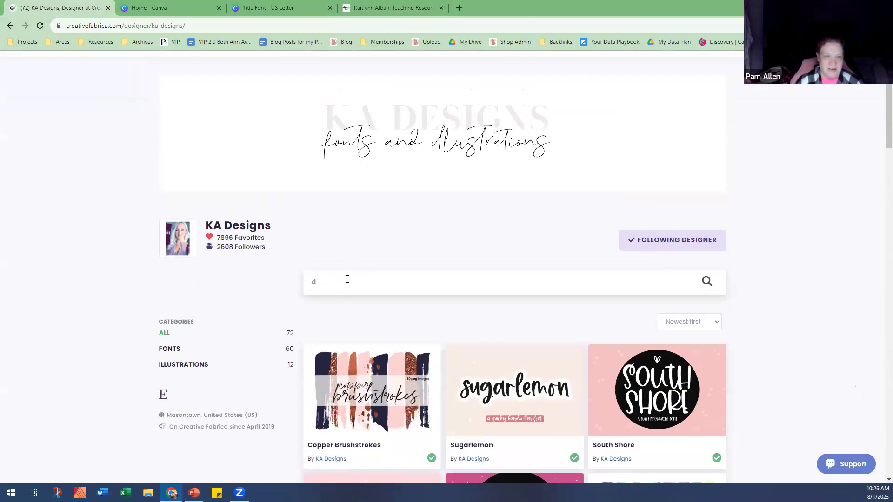
Step: Search the KA Designs products for "day" and open the Day Dreamer font's product page
{"action": "type", "text": "ay"}
{"action": "left_click", "coordinate": [512, 414]}
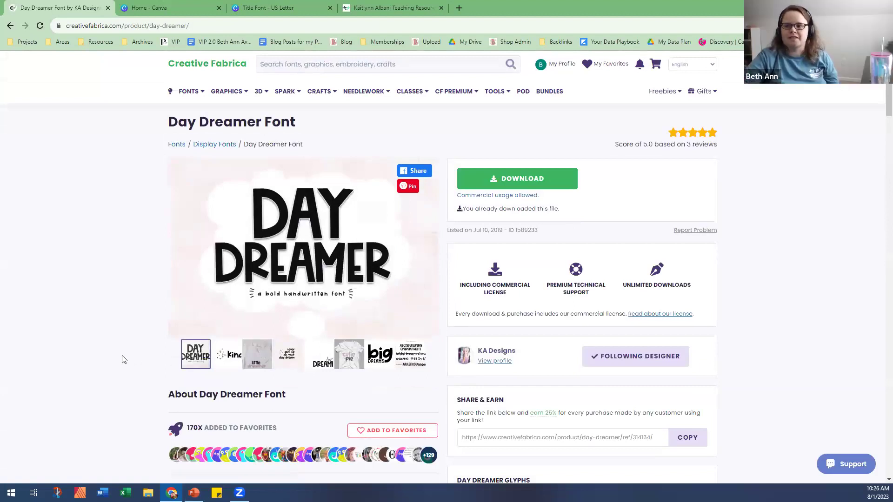
{"action": "left_click", "coordinate": [409, 8]}
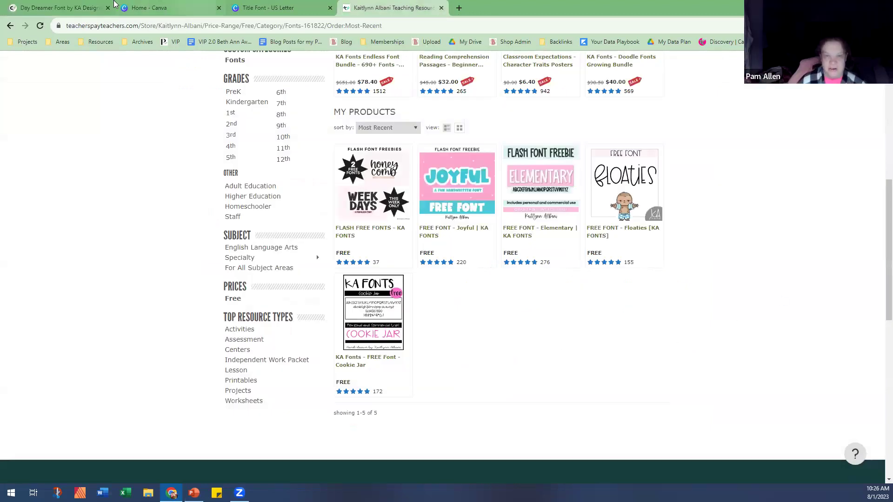
{"action": "left_click", "coordinate": [60, 8]}
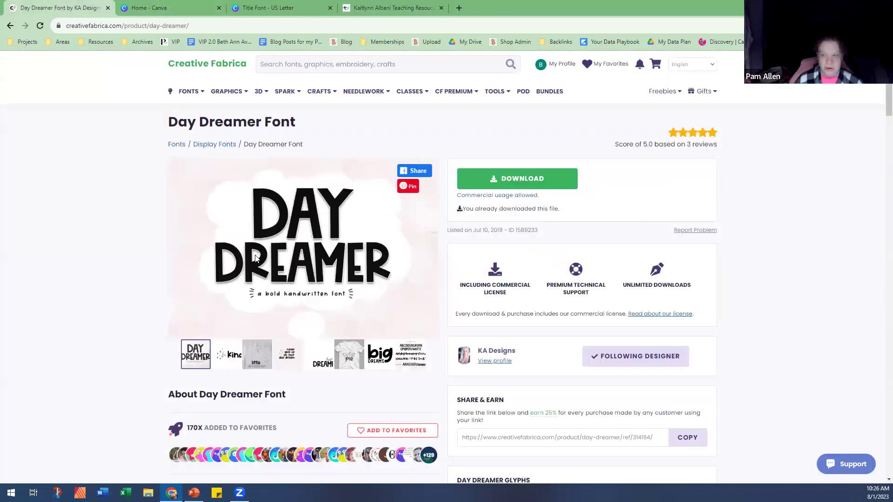
Step: Preview the "be kind" and "keep on dreamin'" sample images of the Day Dreamer font
{"action": "left_click", "coordinate": [228, 357]}
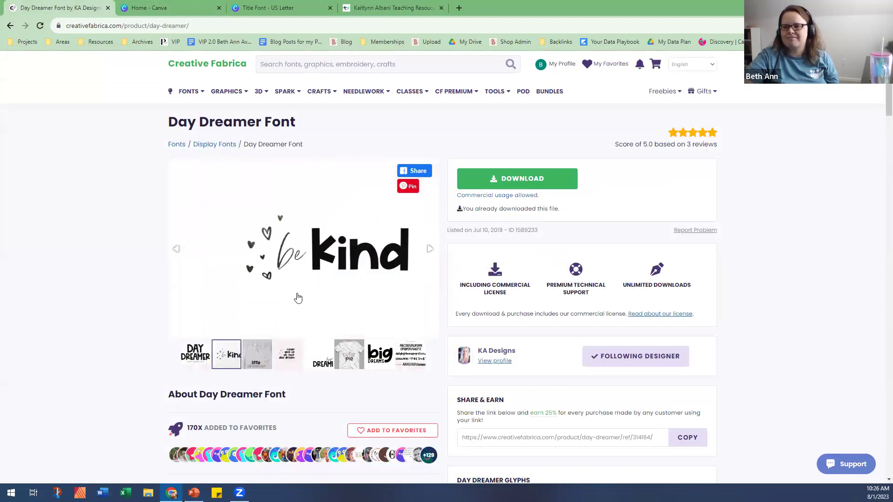
{"action": "left_click", "coordinate": [326, 368]}
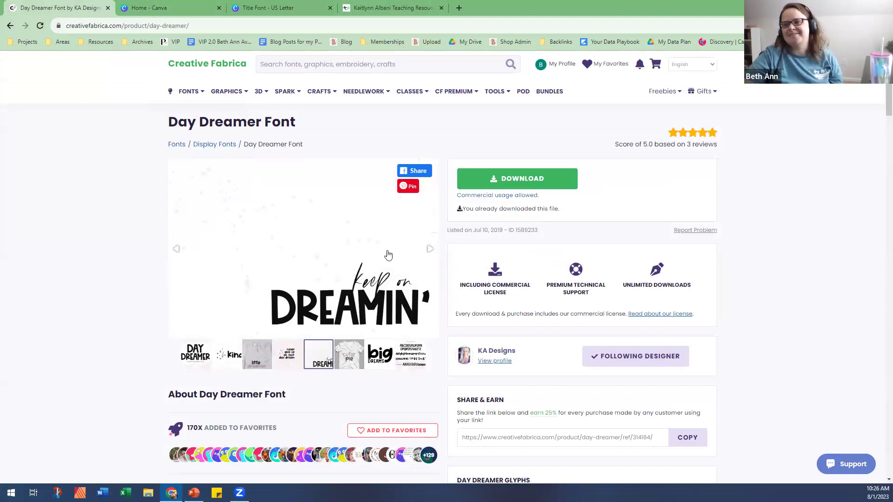
{"action": "scroll", "coordinate": [343, 276], "scroll_direction": "down", "scroll_amount": 6}
{"action": "scroll", "coordinate": [334, 278], "scroll_direction": "up", "scroll_amount": 5}
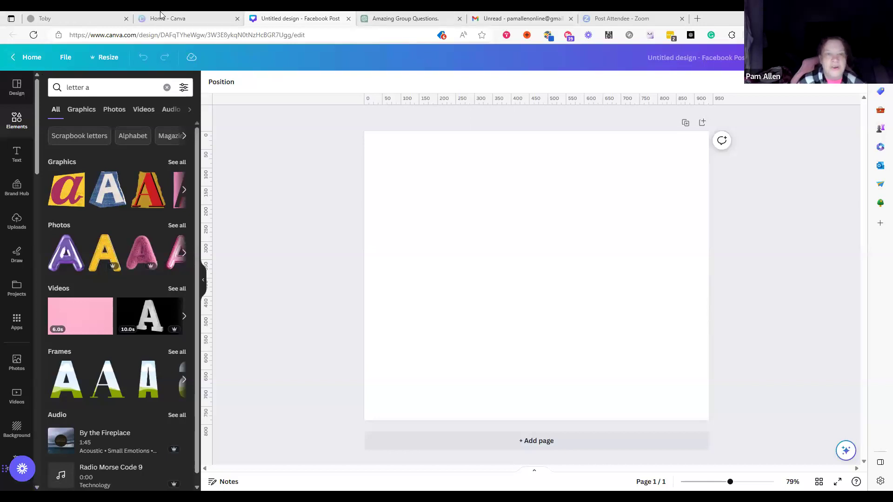
Step: Open The Canva Clubhouse brand kit in Canva and look over its logo and color palette
{"action": "left_click", "coordinate": [181, 18]}
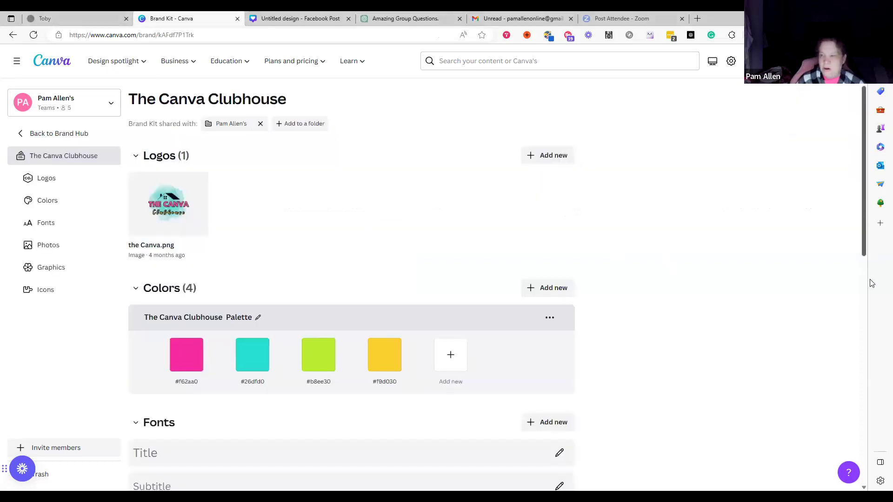
{"action": "scroll", "coordinate": [870, 283], "scroll_direction": "down", "scroll_amount": 5}
{"action": "scroll", "coordinate": [875, 293], "scroll_direction": "up", "scroll_amount": 3}
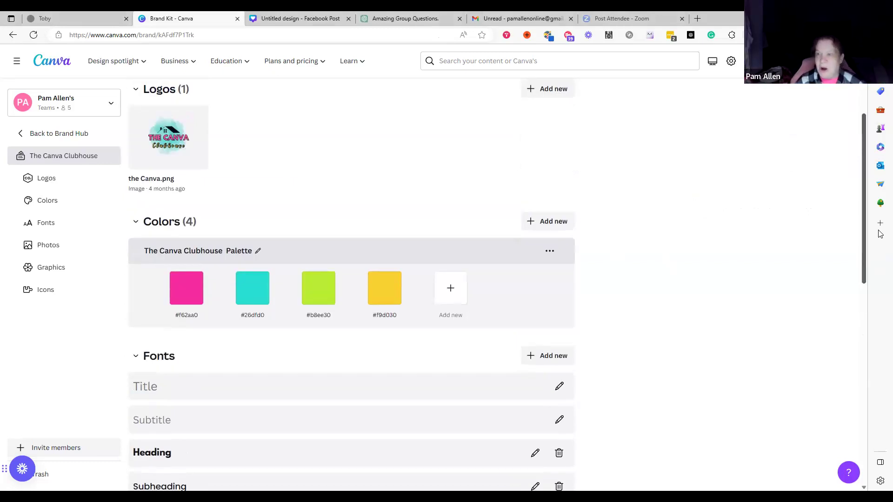
{"action": "scroll", "coordinate": [880, 235], "scroll_direction": "up", "scroll_amount": 1}
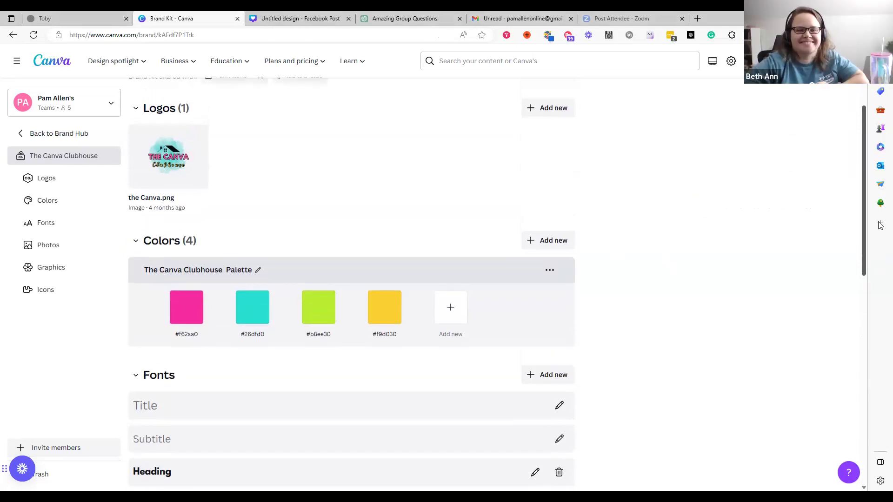
{"action": "scroll", "coordinate": [880, 236], "scroll_direction": "down", "scroll_amount": 1}
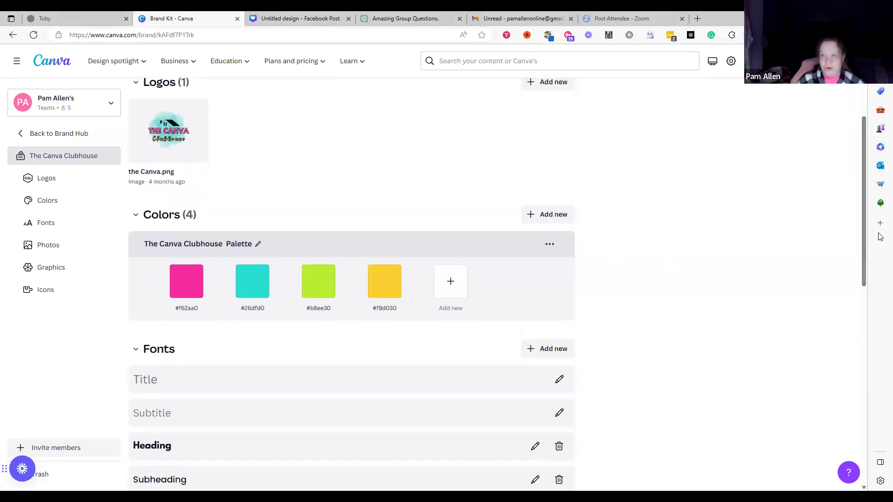
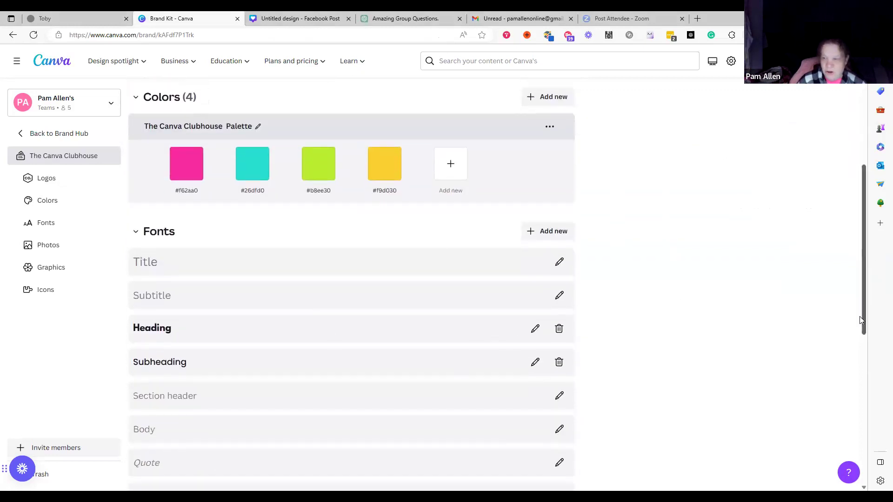
Step: Examine The Canva Clubhouse kit's font styles from Title to Caption and open the Passive Income Pathways (PIPs) brand kit
{"action": "scroll", "coordinate": [863, 317], "scroll_direction": "down", "scroll_amount": 2}
{"action": "scroll", "coordinate": [880, 355], "scroll_direction": "down", "scroll_amount": 1}
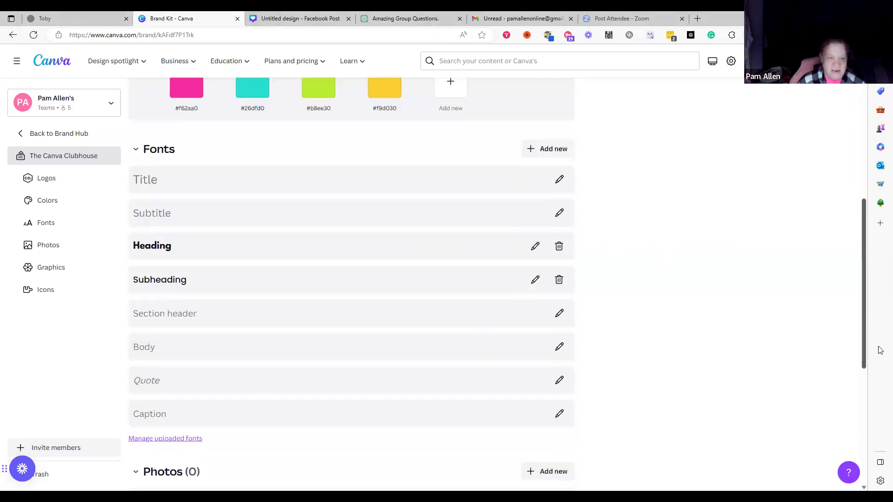
{"action": "scroll", "coordinate": [366, 368], "scroll_direction": "up", "scroll_amount": 1}
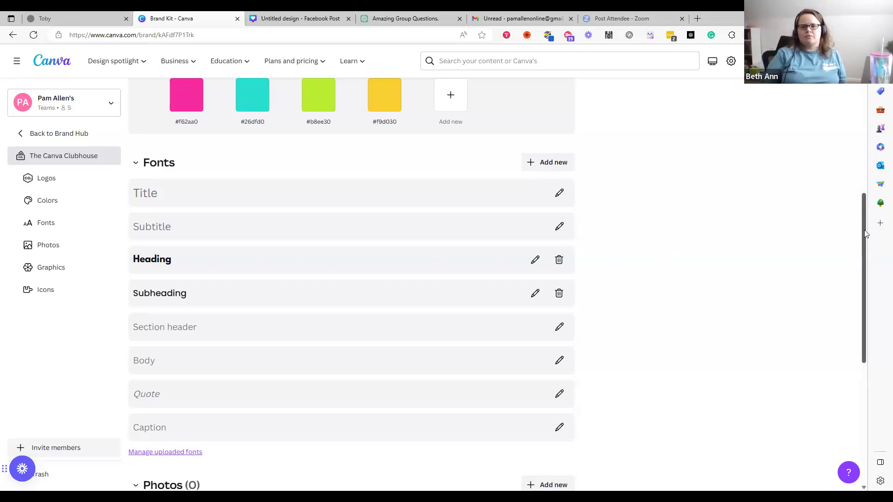
{"action": "scroll", "coordinate": [865, 230], "scroll_direction": "up", "scroll_amount": 1}
{"action": "scroll", "coordinate": [869, 230], "scroll_direction": "down", "scroll_amount": 1}
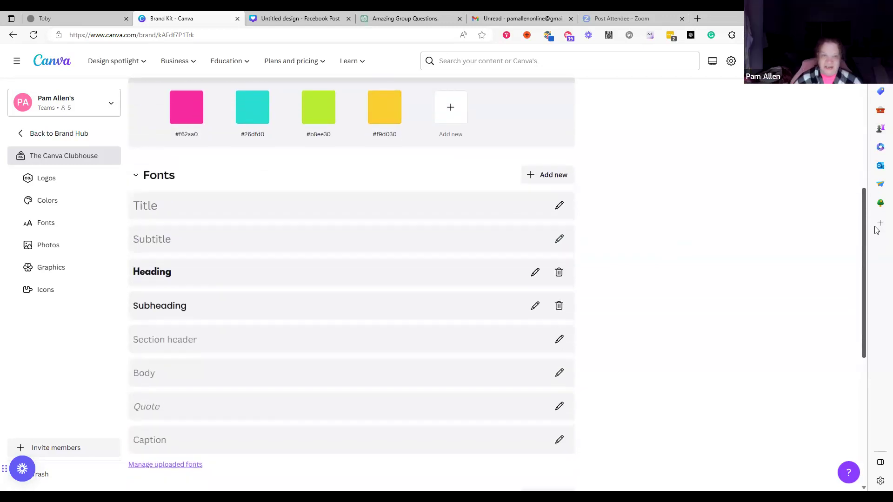
{"action": "scroll", "coordinate": [874, 230], "scroll_direction": "down", "scroll_amount": 1}
{"action": "scroll", "coordinate": [874, 230], "scroll_direction": "up", "scroll_amount": 1}
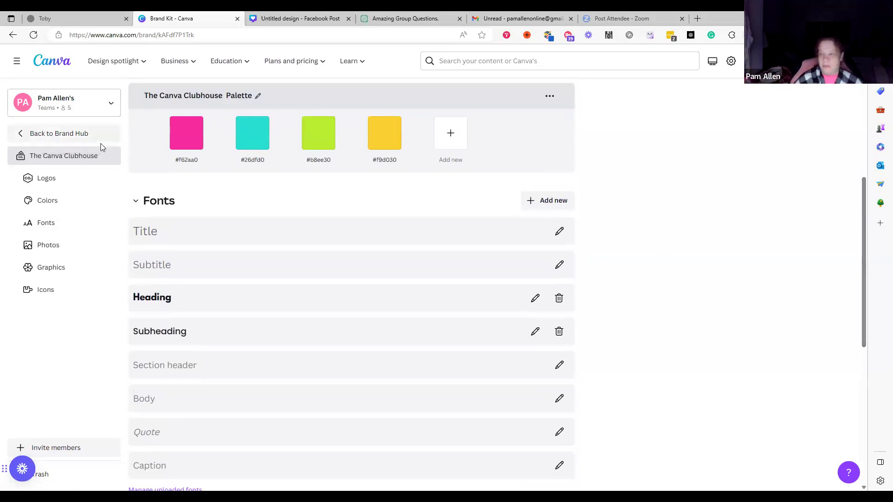
{"action": "scroll", "coordinate": [861, 215], "scroll_direction": "up", "scroll_amount": 5}
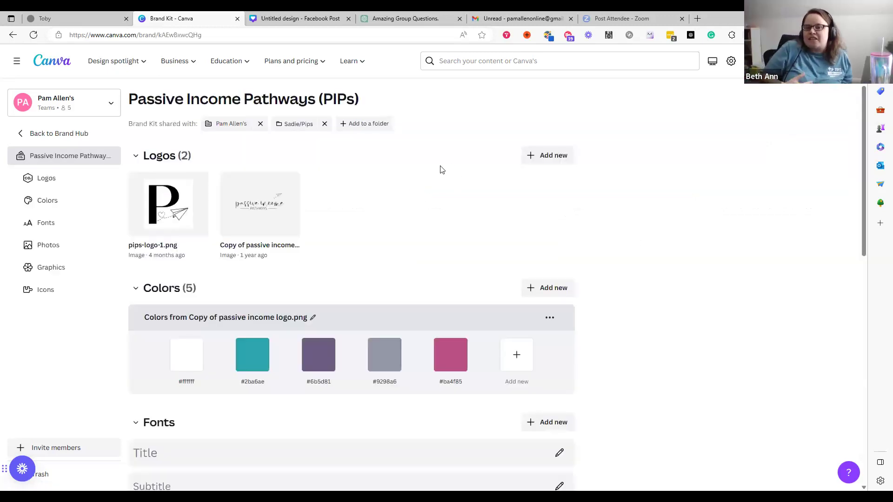
{"action": "mouse_move", "coordinate": [864, 135]}
{"action": "left_mouse_down"}
{"action": "mouse_move", "coordinate": [861, 217]}
{"action": "mouse_move", "coordinate": [863, 135]}
{"action": "left_mouse_up"}
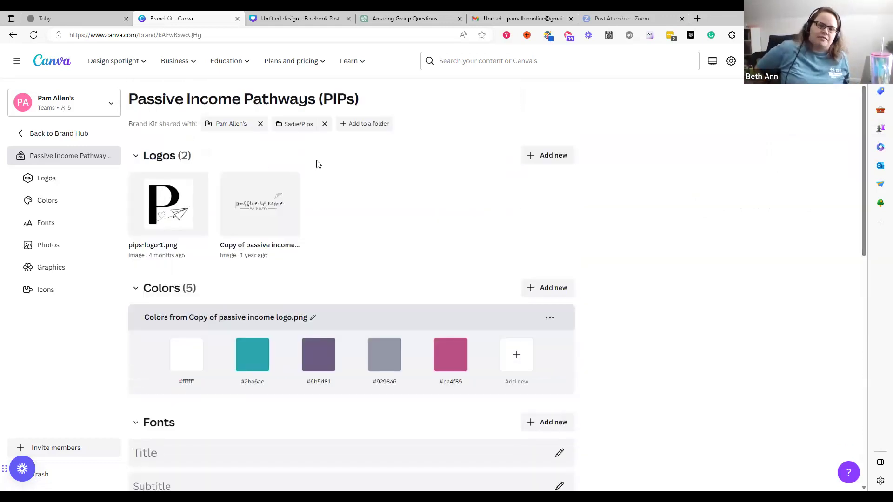
Step: Add a heading in the Heal and Love Yourself brand kit's style to the upper-left area of the blank Facebook post
{"action": "left_click", "coordinate": [309, 17]}
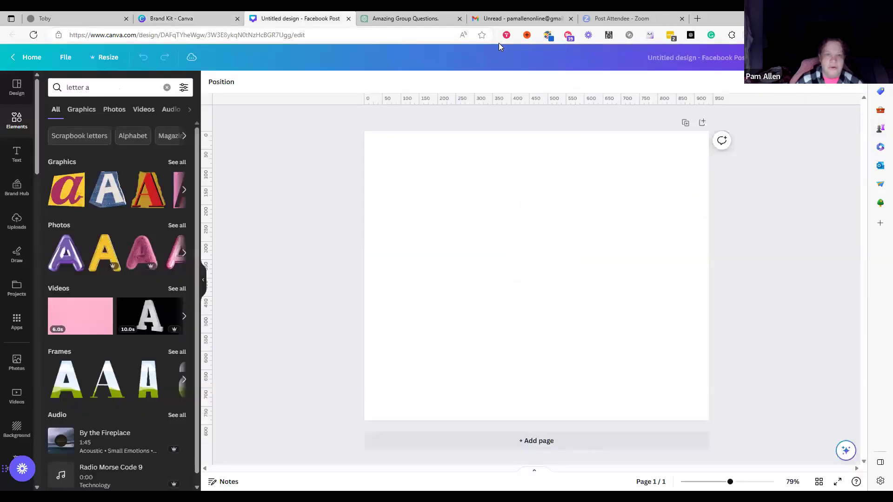
{"action": "left_click", "coordinate": [498, 204]}
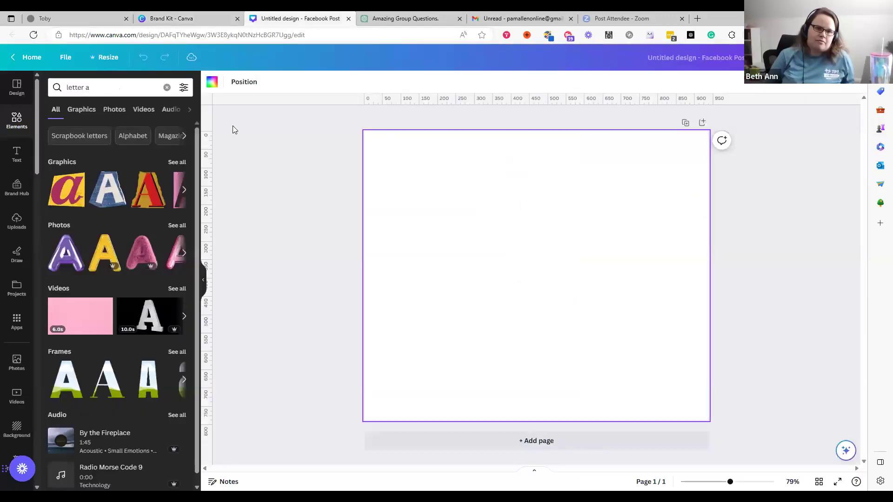
{"action": "left_click", "coordinate": [17, 154]}
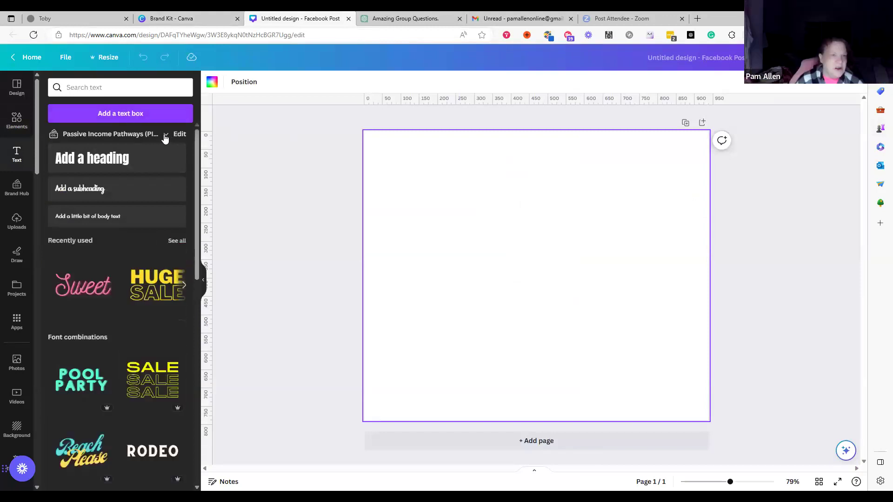
{"action": "left_click", "coordinate": [166, 134]}
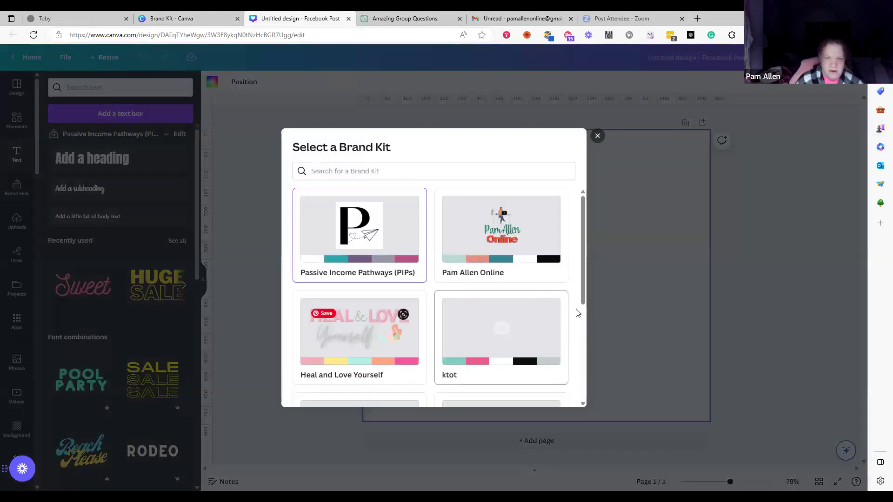
{"action": "left_click", "coordinate": [380, 335]}
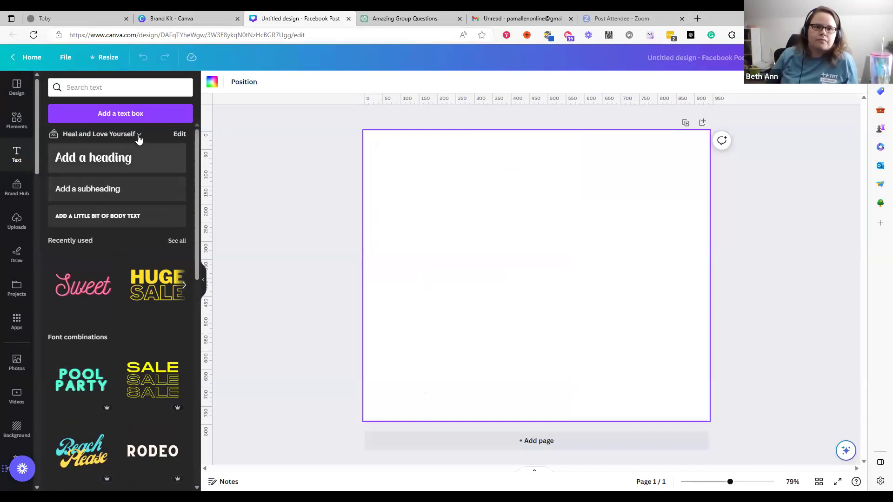
{"action": "left_click", "coordinate": [125, 160]}
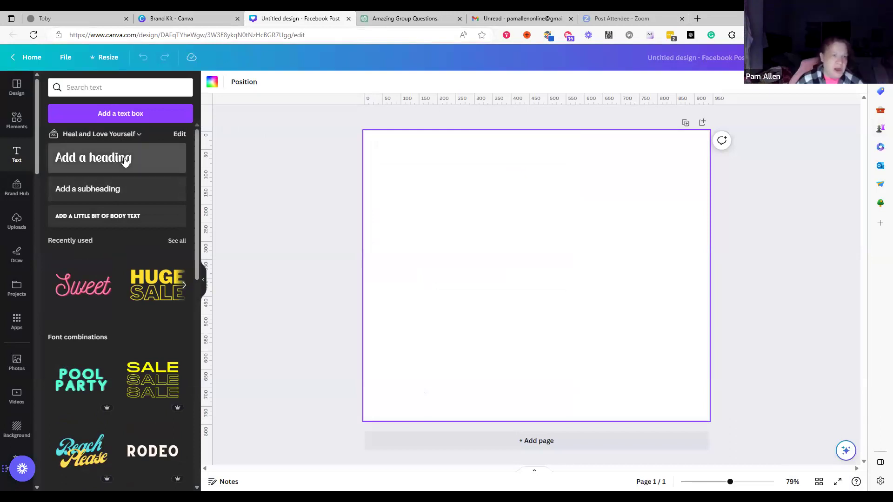
{"action": "left_click_drag", "start_coordinate": [498, 264], "coordinate": [421, 168]}
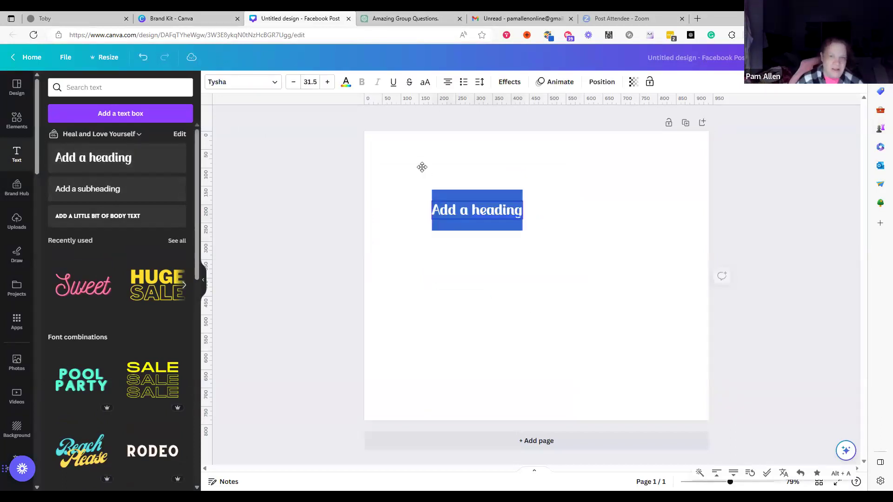
Step: Switch the text styles to the Passive Income Pathways (PIPs) brand kit and add its heading to the Facebook post
{"action": "left_click", "coordinate": [141, 135]}
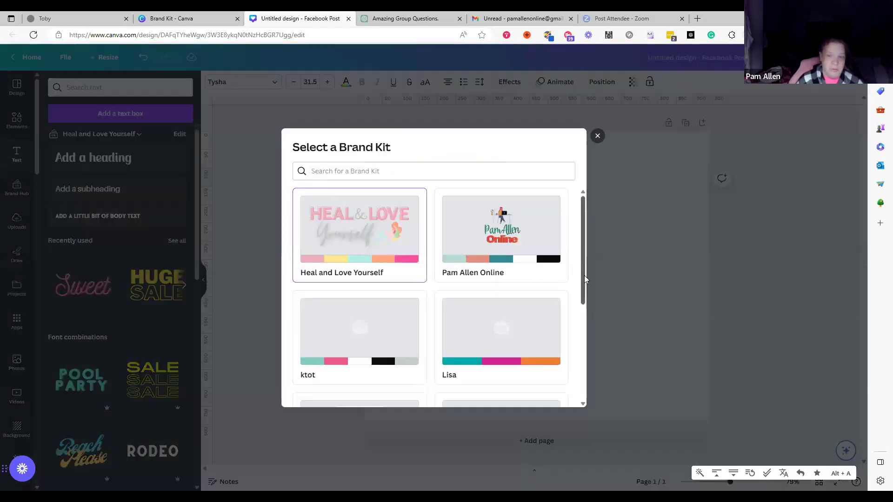
{"action": "left_click_drag", "start_coordinate": [584, 278], "coordinate": [583, 338]}
{"action": "left_click", "coordinate": [409, 303]}
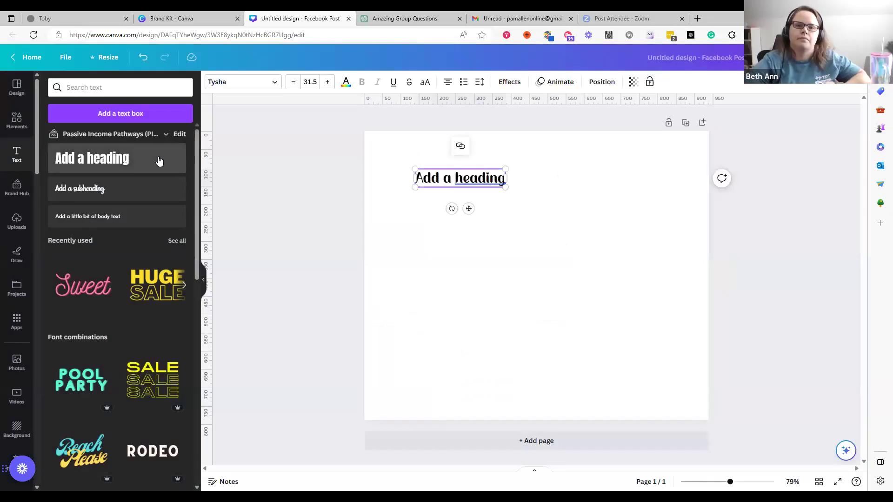
{"action": "key", "text": "t"}
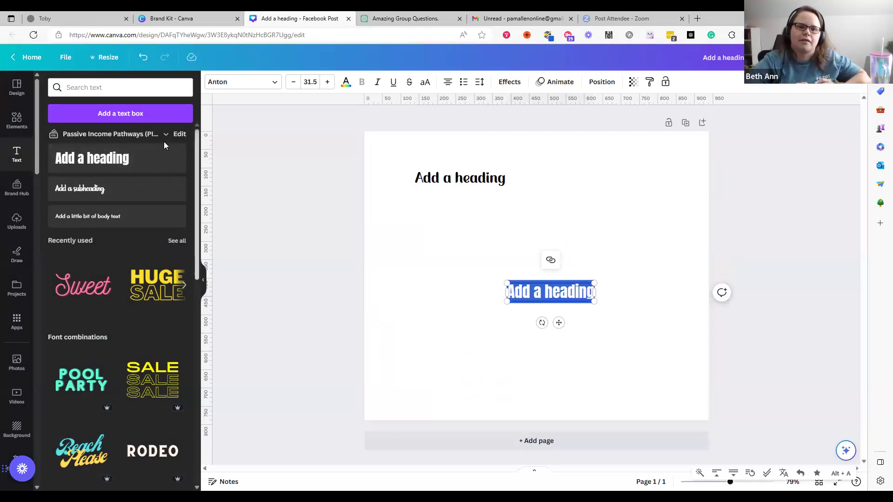
{"action": "left_click", "coordinate": [146, 136]}
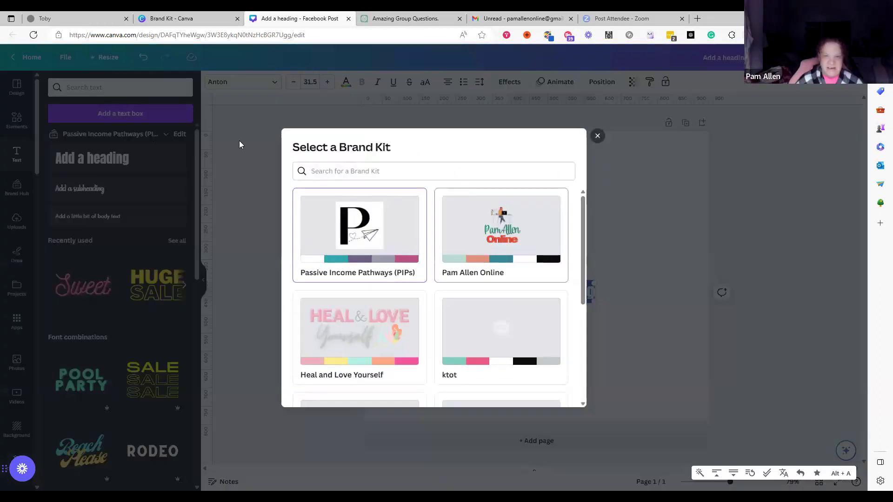
{"action": "left_click", "coordinate": [147, 135]}
{"action": "left_click", "coordinate": [146, 135]}
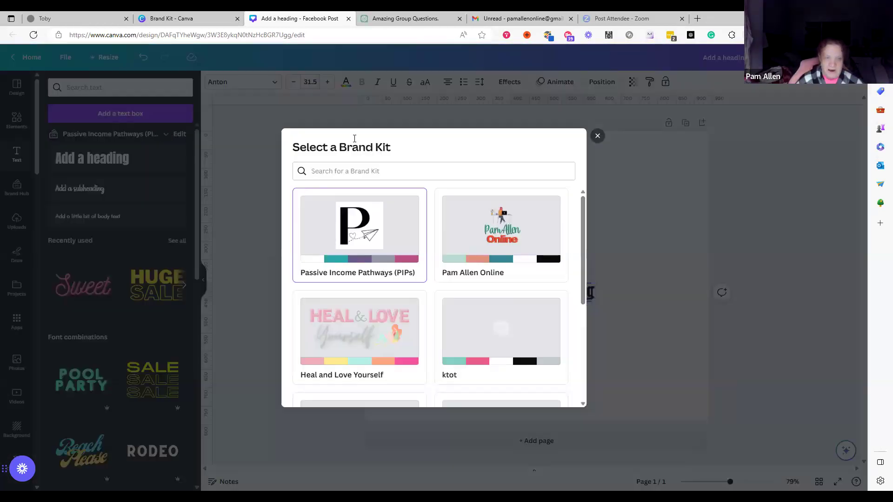
{"action": "left_click", "coordinate": [598, 136]}
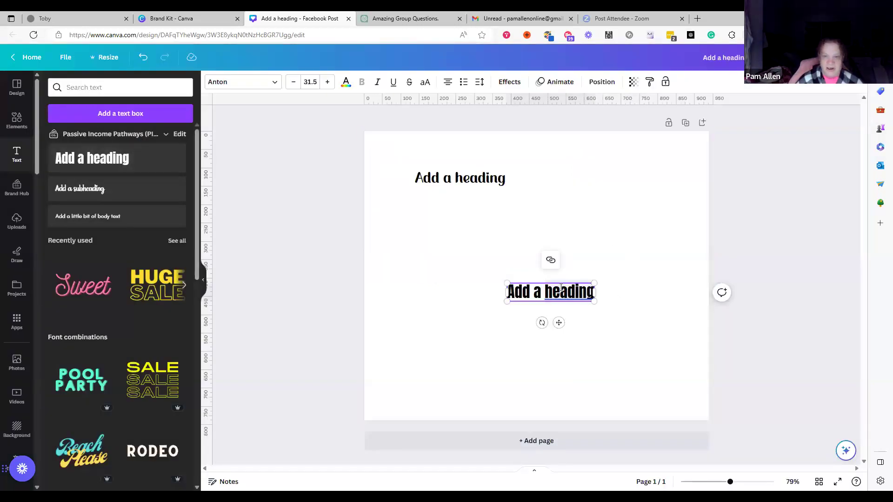
{"action": "left_click", "coordinate": [652, 240]}
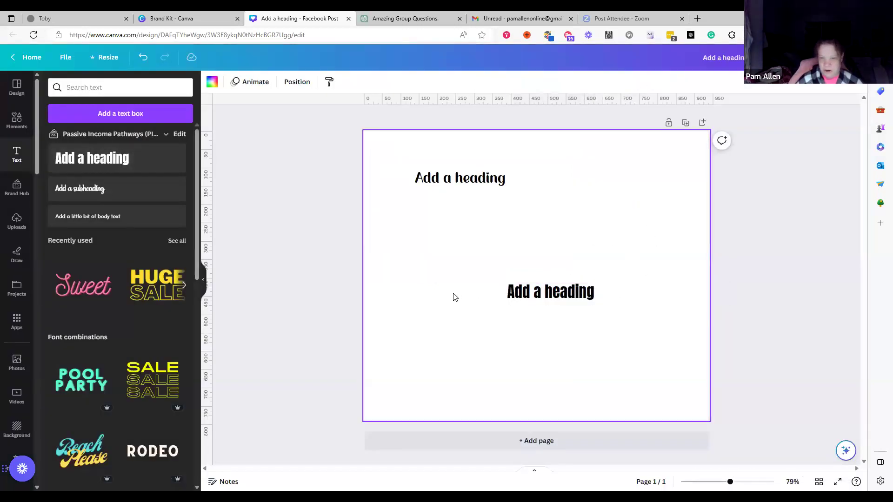
Step: Switch the text styles to The Canva Clubhouse brand kit, add its heading and place it above the Anton heading
{"action": "left_click", "coordinate": [165, 135]}
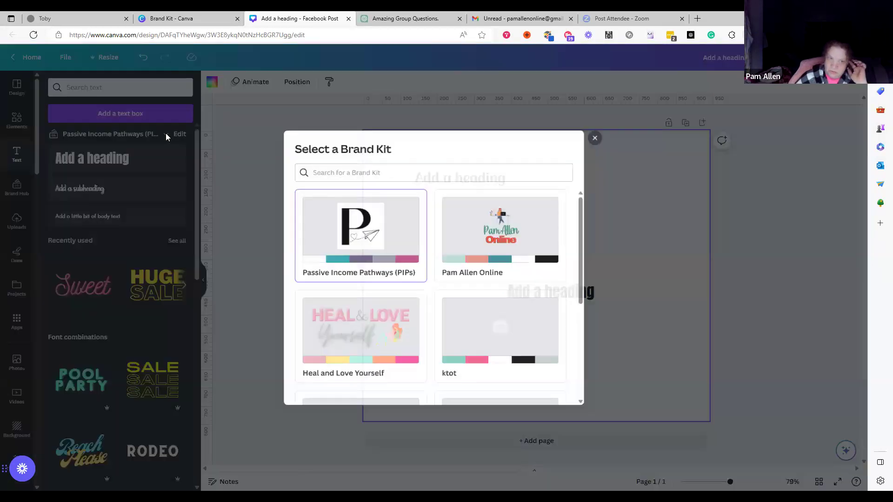
{"action": "left_click_drag", "start_coordinate": [585, 261], "coordinate": [584, 377]}
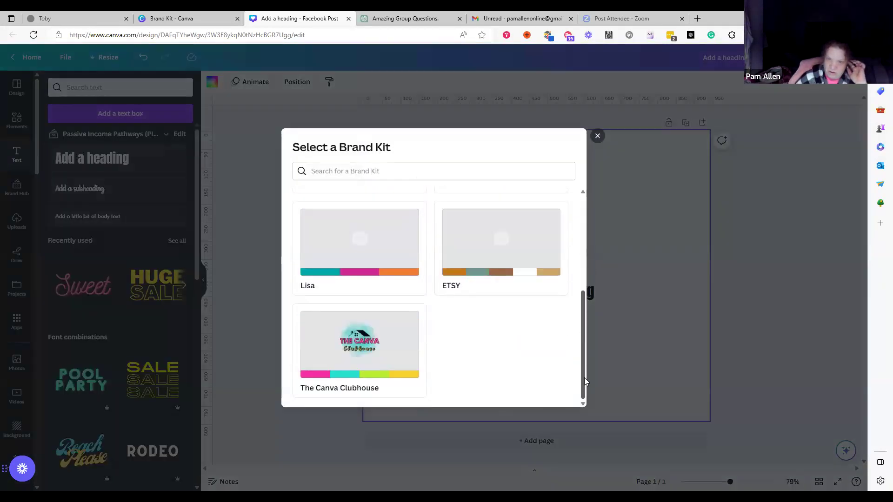
{"action": "left_click", "coordinate": [335, 314]}
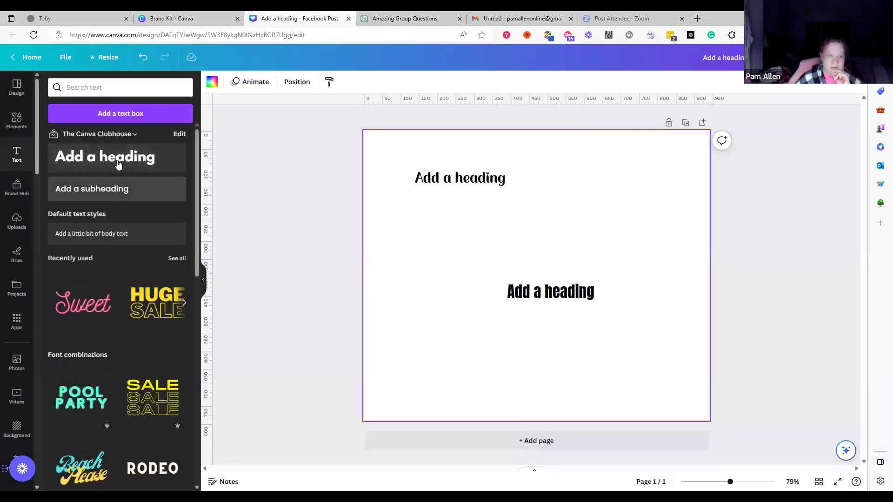
{"action": "key", "text": "t"}
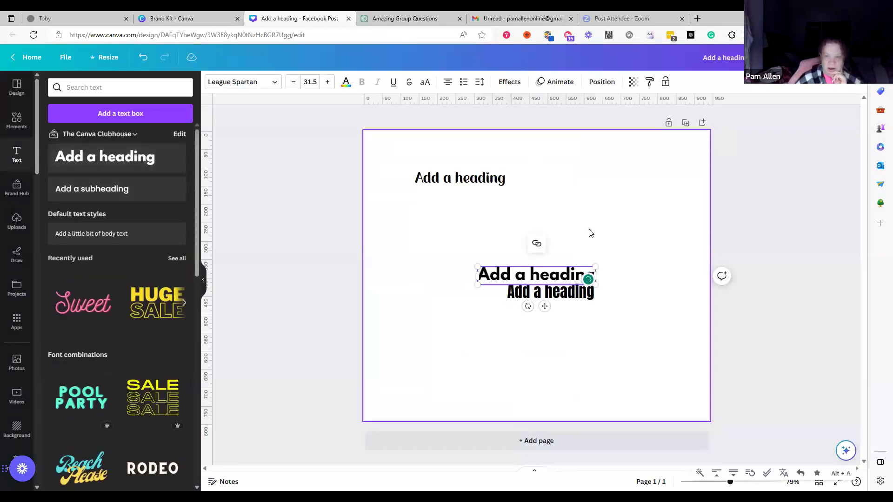
{"action": "left_click", "coordinate": [587, 231]}
{"action": "left_click_drag", "start_coordinate": [541, 277], "coordinate": [550, 228]}
{"action": "left_click", "coordinate": [646, 193]}
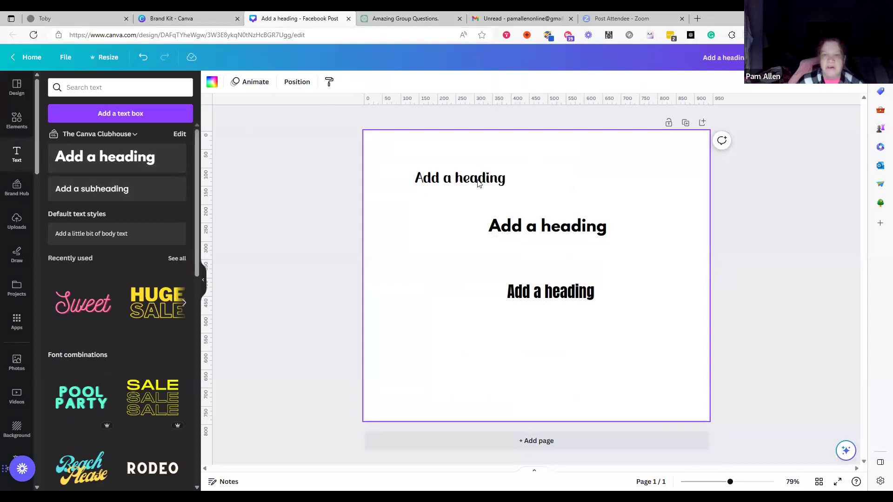
Step: Move the Tysha heading down near the page's left edge, beside the other two headings
{"action": "left_click", "coordinate": [461, 180]}
{"action": "left_click_drag", "start_coordinate": [463, 182], "coordinate": [432, 278]}
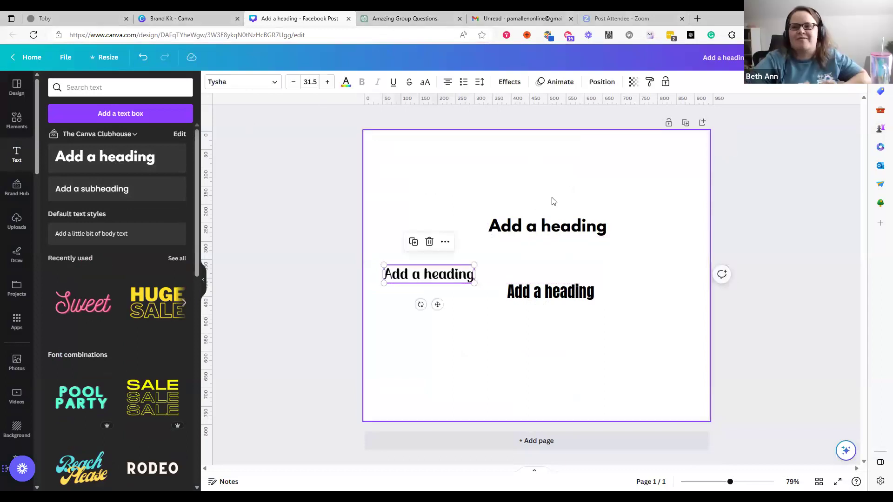
{"action": "left_click", "coordinate": [623, 195]}
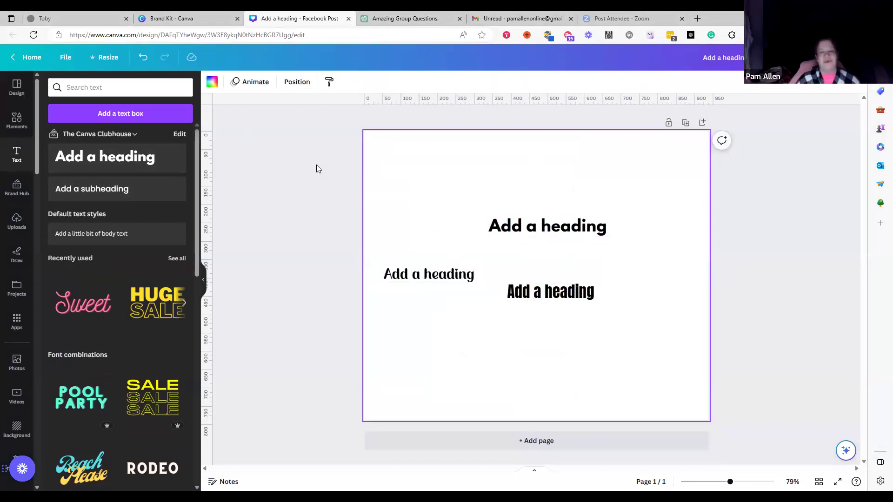
Step: Change the League Spartan heading to uppercase and widen its letter spacing
{"action": "left_click", "coordinate": [550, 232]}
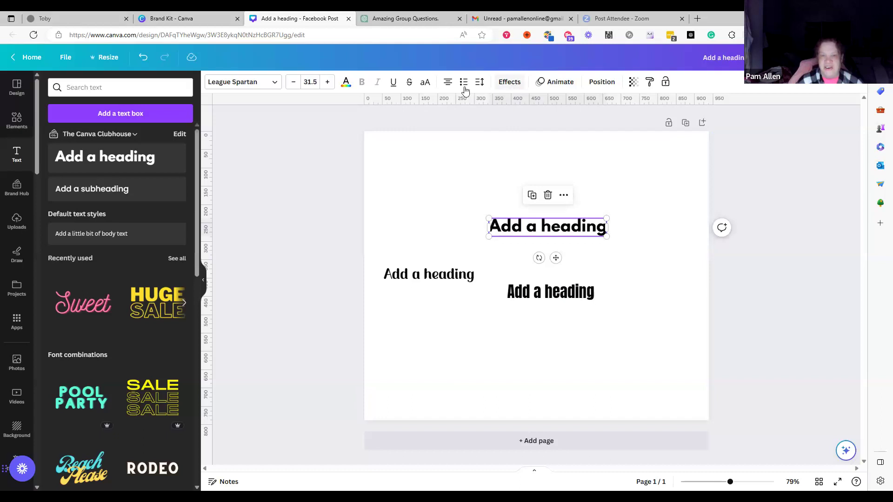
{"action": "left_click", "coordinate": [425, 86]}
{"action": "left_click", "coordinate": [425, 88]}
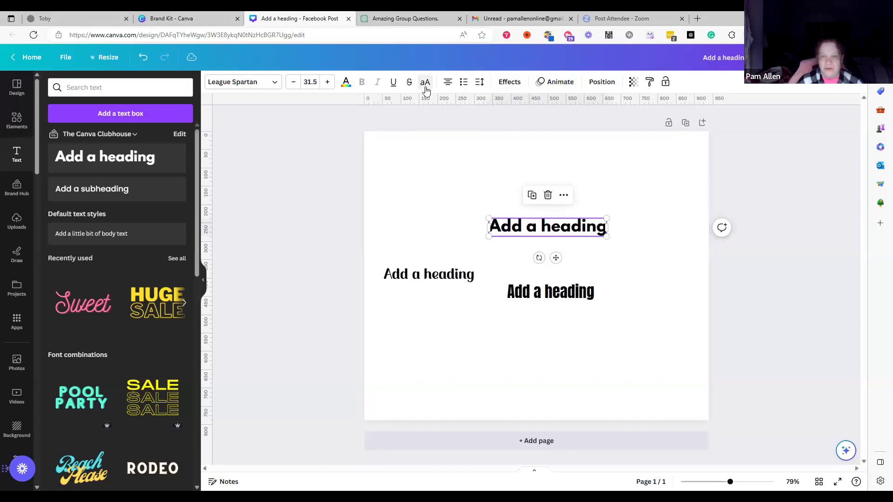
{"action": "left_click", "coordinate": [425, 87]}
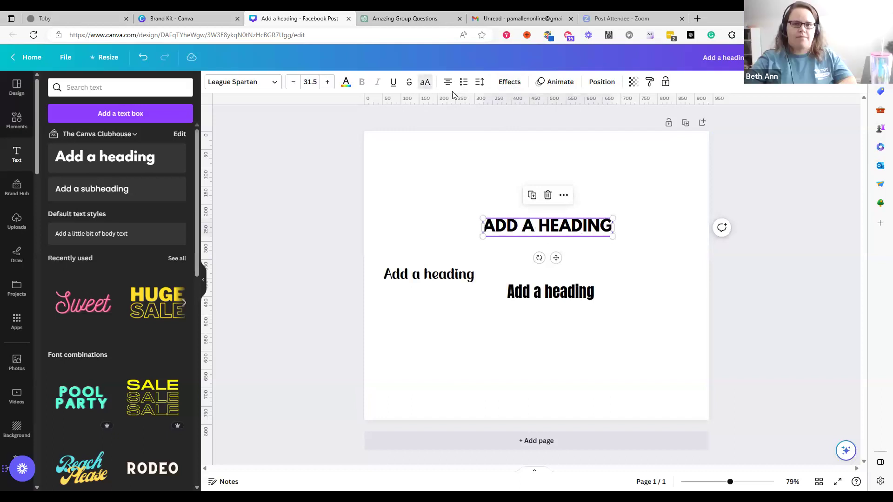
{"action": "left_click", "coordinate": [480, 88]}
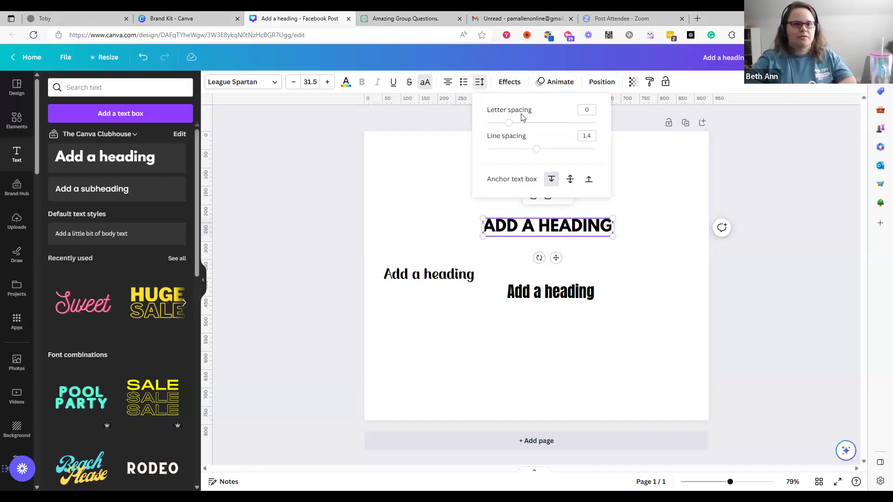
{"action": "left_click_drag", "start_coordinate": [509, 122], "coordinate": [537, 149]}
{"action": "left_click", "coordinate": [441, 112]}
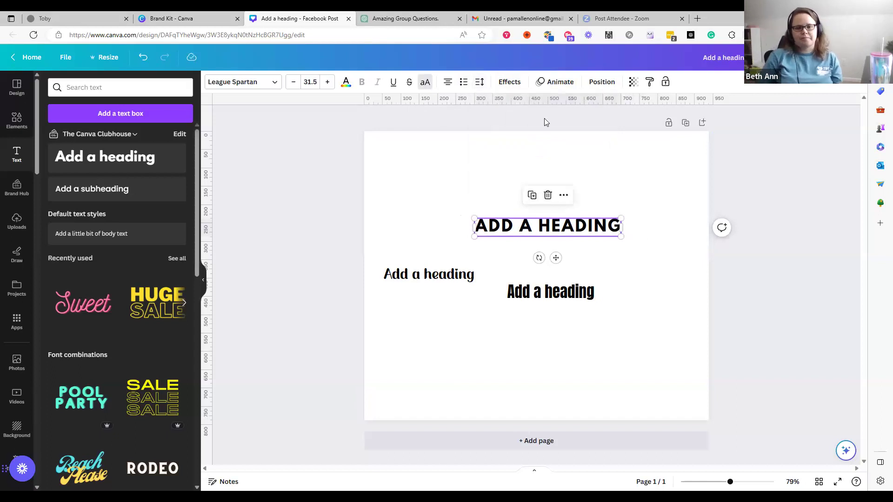
Step: Apply the Outline effect to the uppercase heading in The Canva Clubhouse palette's pink with thickness 128
{"action": "left_click", "coordinate": [514, 84]}
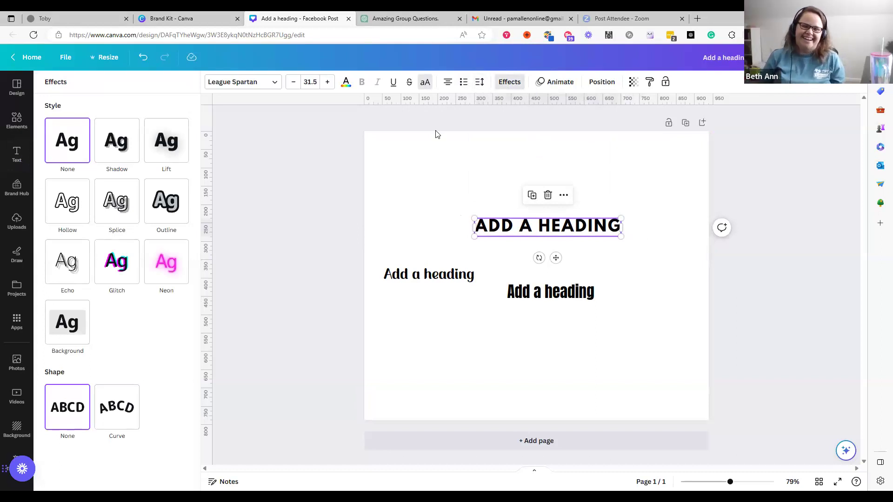
{"action": "left_click", "coordinate": [160, 194]}
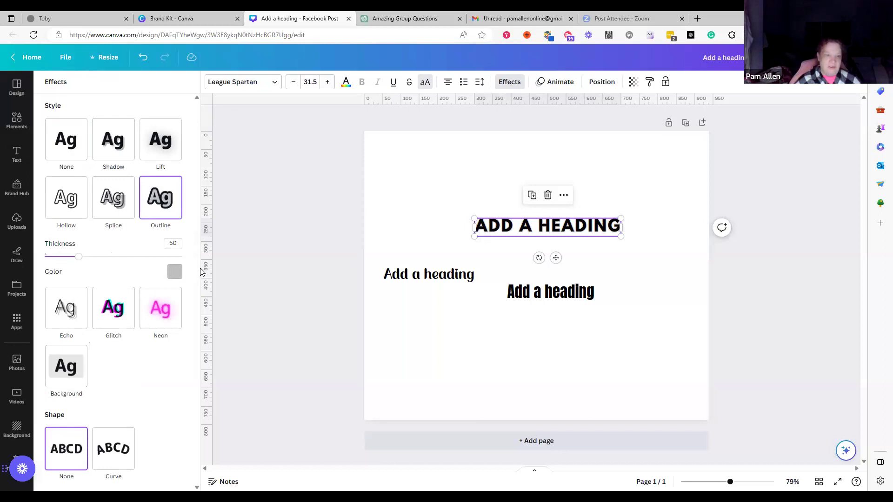
{"action": "left_click", "coordinate": [175, 272]}
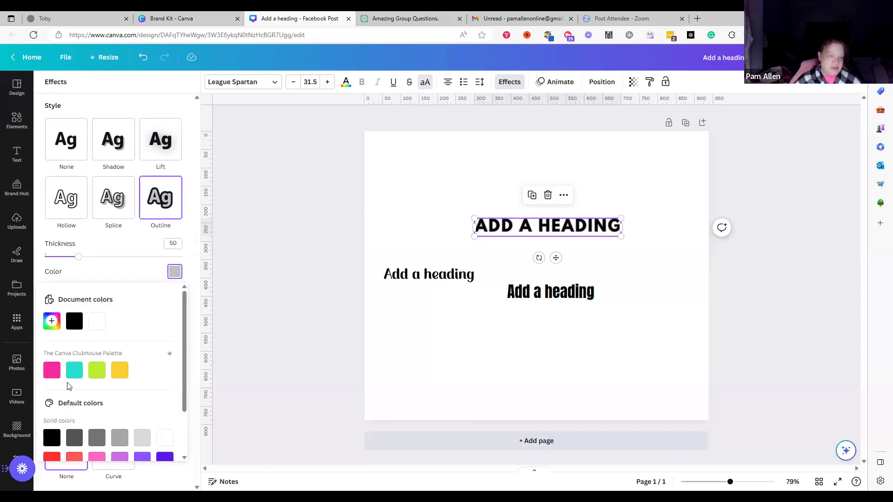
{"action": "left_click", "coordinate": [52, 370]}
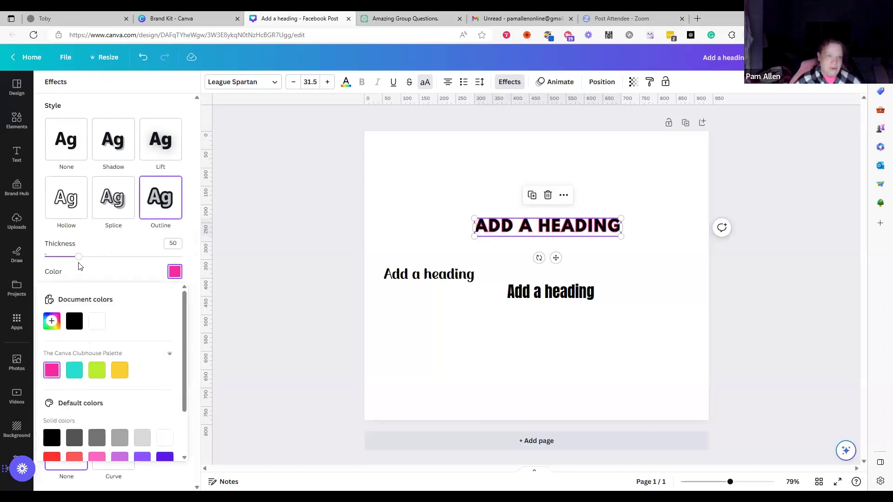
{"action": "left_click_drag", "start_coordinate": [79, 257], "coordinate": [132, 261]}
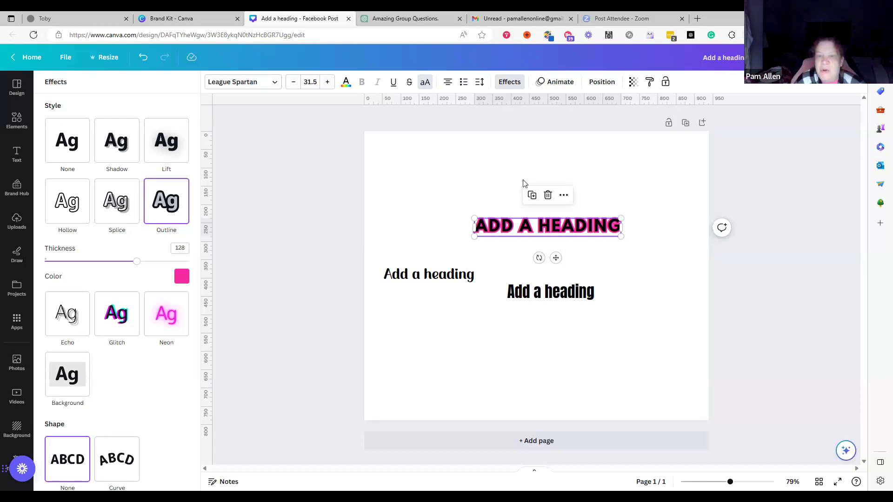
Step: Increase the uppercase heading's outline thickness to 149
{"action": "left_click", "coordinate": [453, 281]}
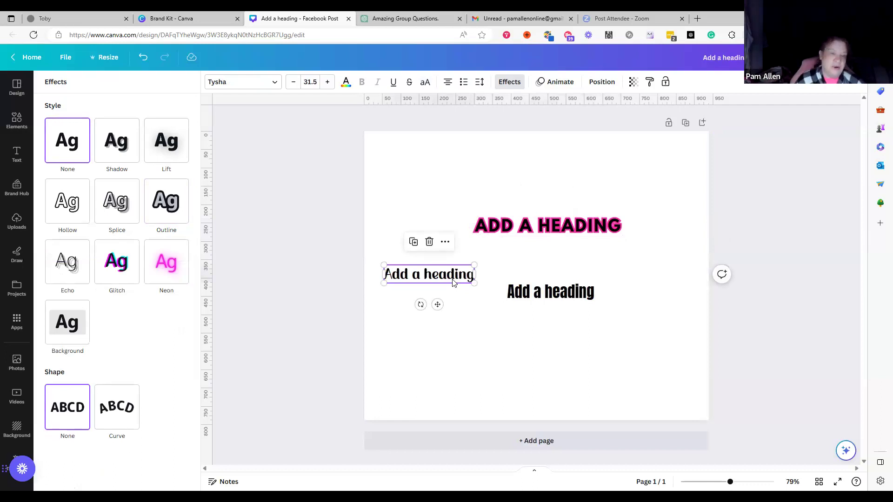
{"action": "left_click", "coordinate": [525, 227]}
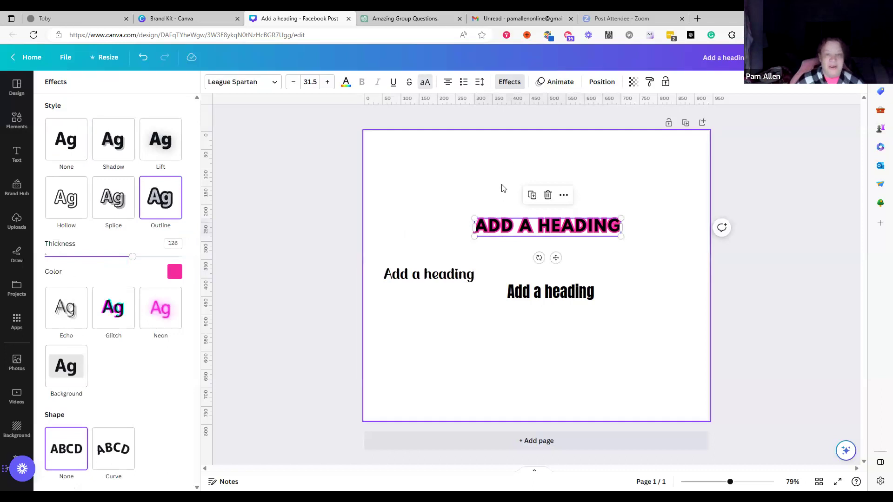
{"action": "mouse_move", "coordinate": [132, 256]}
{"action": "left_mouse_down"}
{"action": "mouse_move", "coordinate": [171, 257]}
{"action": "mouse_move", "coordinate": [74, 256]}
{"action": "mouse_move", "coordinate": [160, 257]}
{"action": "mouse_move", "coordinate": [122, 257]}
{"action": "mouse_move", "coordinate": [148, 256]}
{"action": "left_mouse_up"}
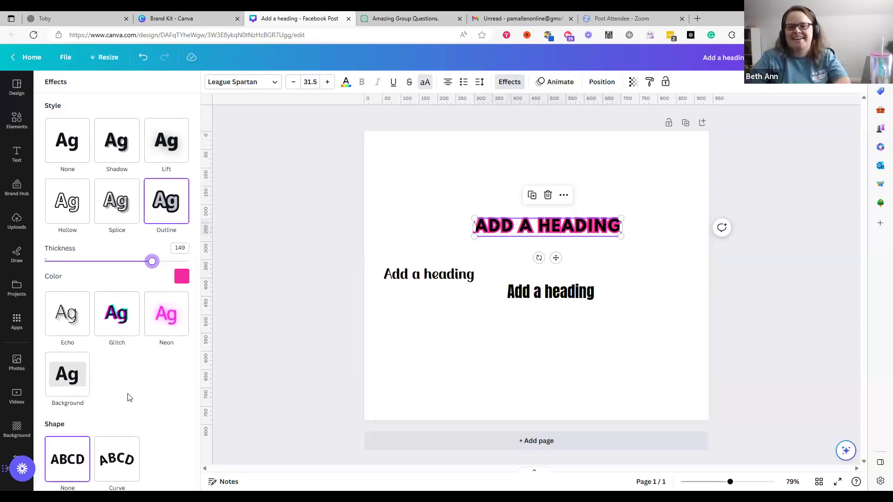
Step: Try the Curve shape on the pink-outlined heading, restore its straight shape, and place it near the top of the page
{"action": "left_click", "coordinate": [116, 464]}
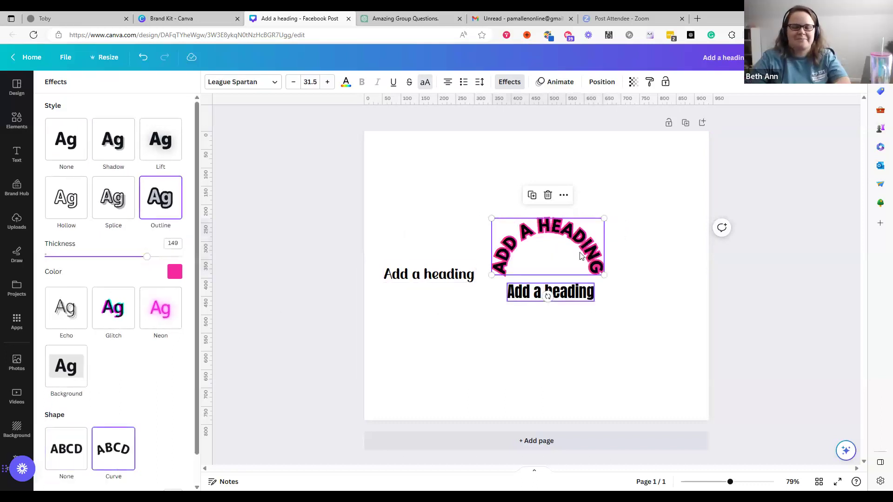
{"action": "left_click_drag", "start_coordinate": [545, 167], "coordinate": [545, 143]}
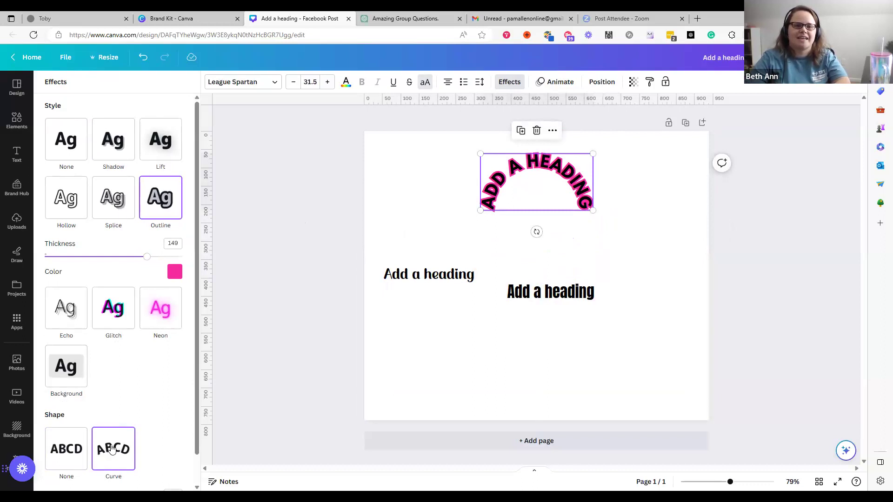
{"action": "left_click", "coordinate": [63, 449]}
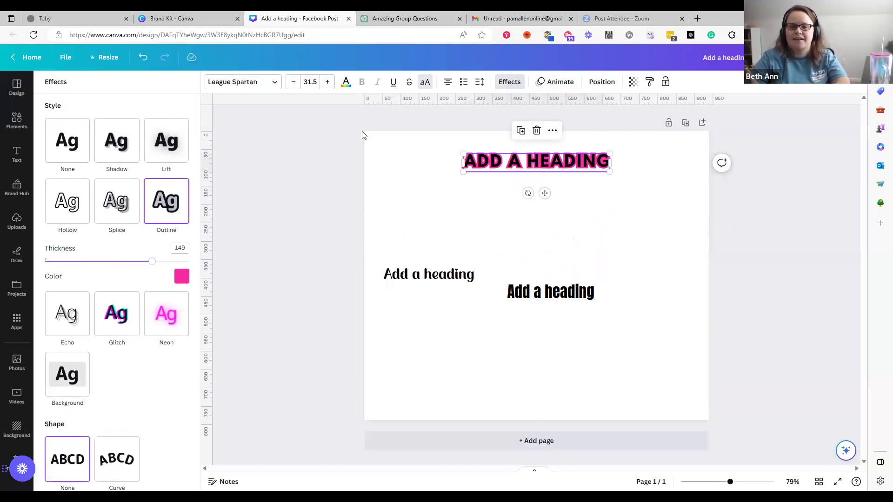
{"action": "left_click_drag", "start_coordinate": [556, 157], "coordinate": [552, 178]}
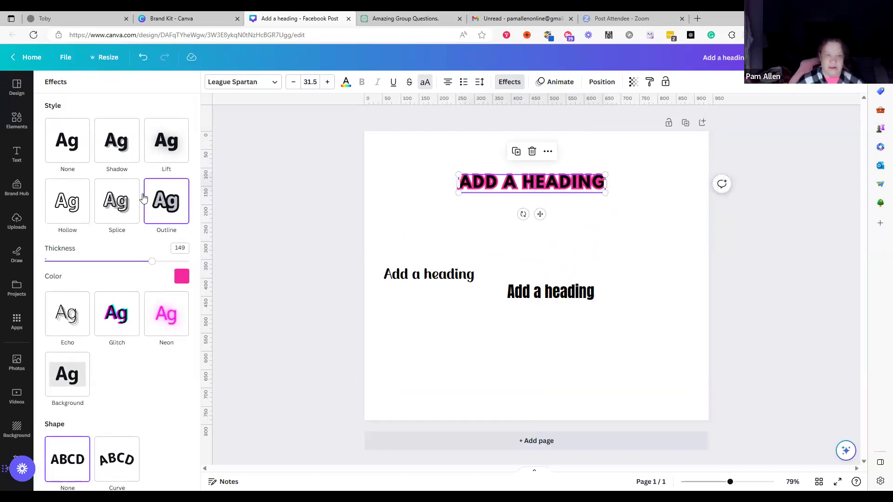
Step: Try the Splice, Hollow, None, Shadow and Lift effects in turn on the "ADD A HEADING" text
{"action": "left_click", "coordinate": [111, 207]}
{"action": "left_click", "coordinate": [71, 212]}
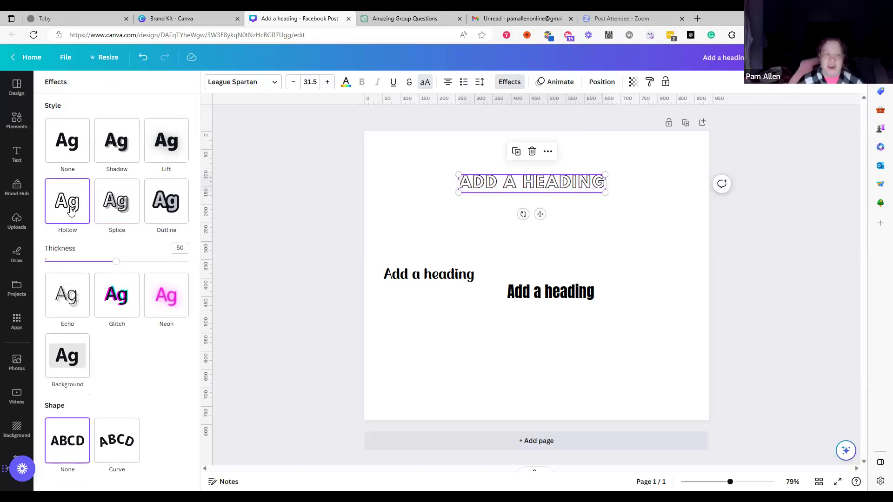
{"action": "left_click", "coordinate": [70, 142]}
{"action": "left_click", "coordinate": [121, 141]}
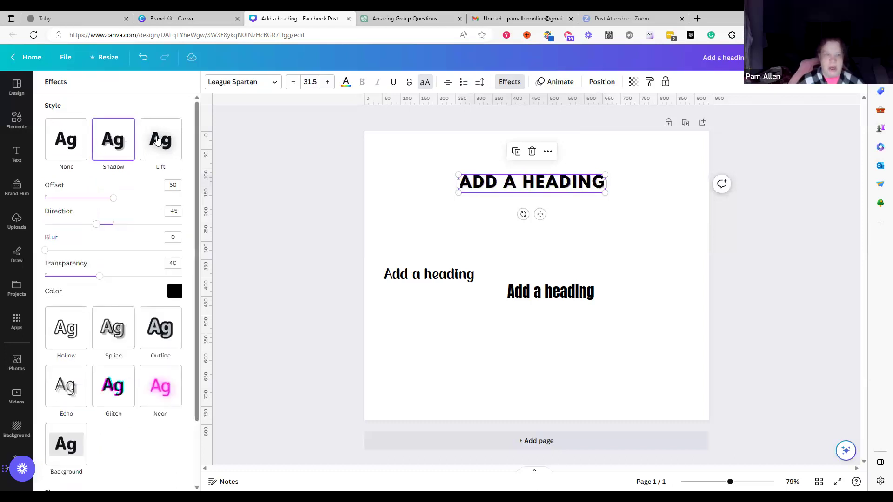
{"action": "left_click", "coordinate": [160, 140]}
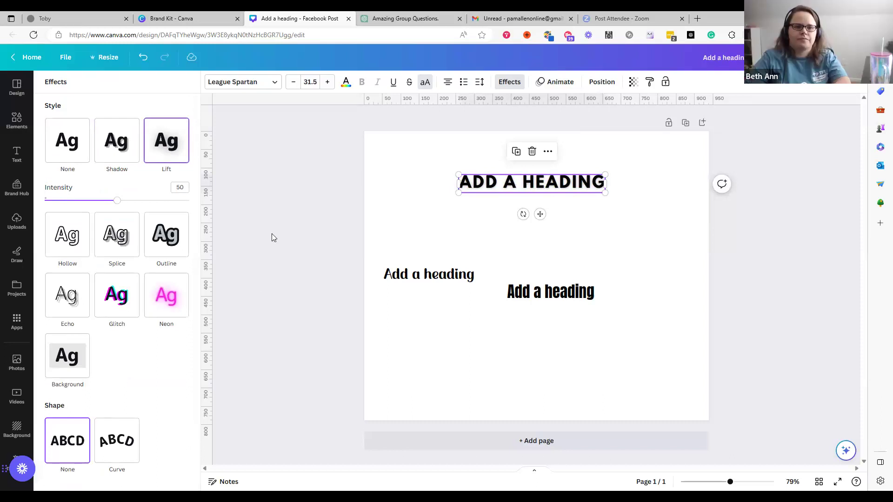
Step: Apply the Background effect to the uppercase heading and break its text into three lines: ADD, A, HEADING
{"action": "left_click", "coordinate": [70, 359]}
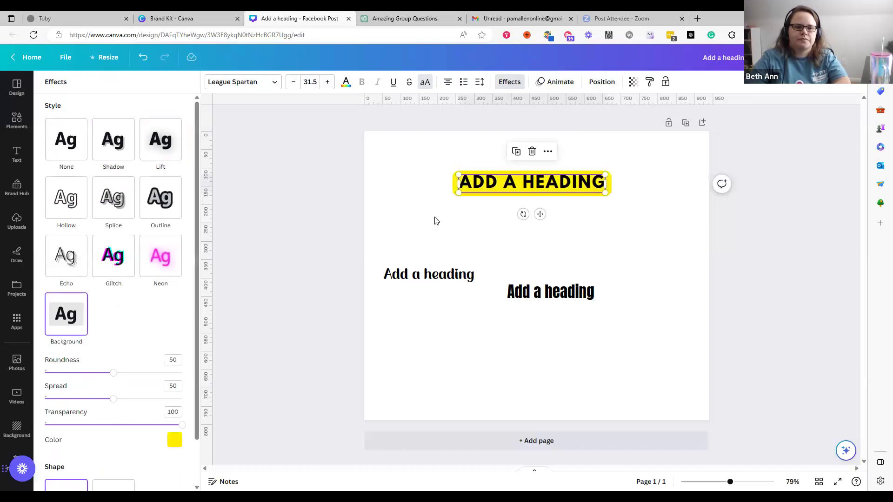
{"action": "left_click_drag", "start_coordinate": [530, 188], "coordinate": [536, 188]}
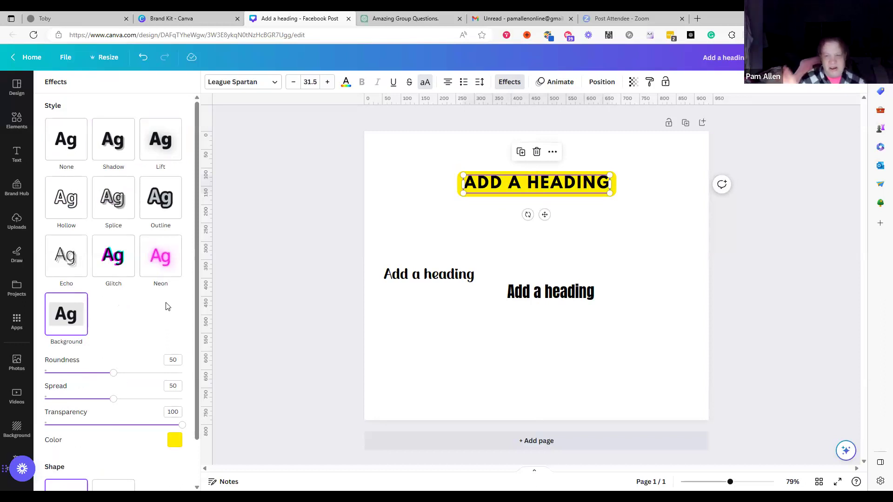
{"action": "double_click", "coordinate": [529, 184]}
{"action": "left_click", "coordinate": [529, 184]}
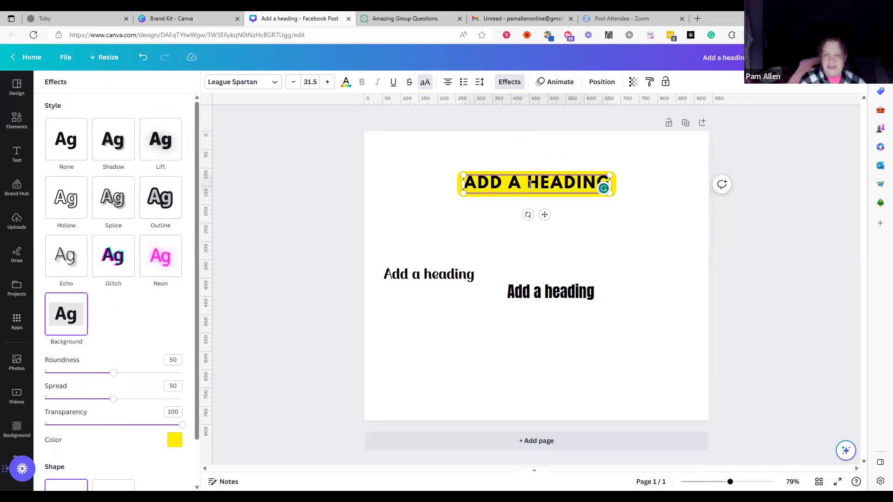
{"action": "key", "text": "Return"}
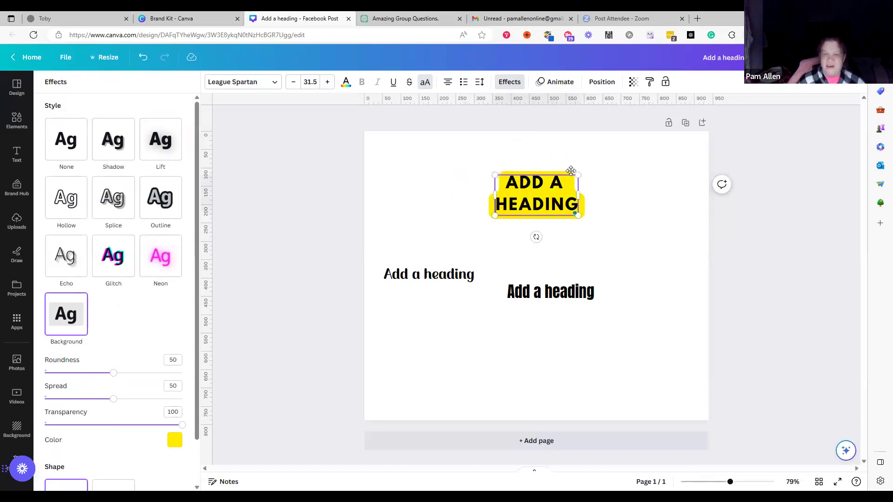
{"action": "left_click", "coordinate": [551, 184]}
{"action": "key", "text": "Return"}
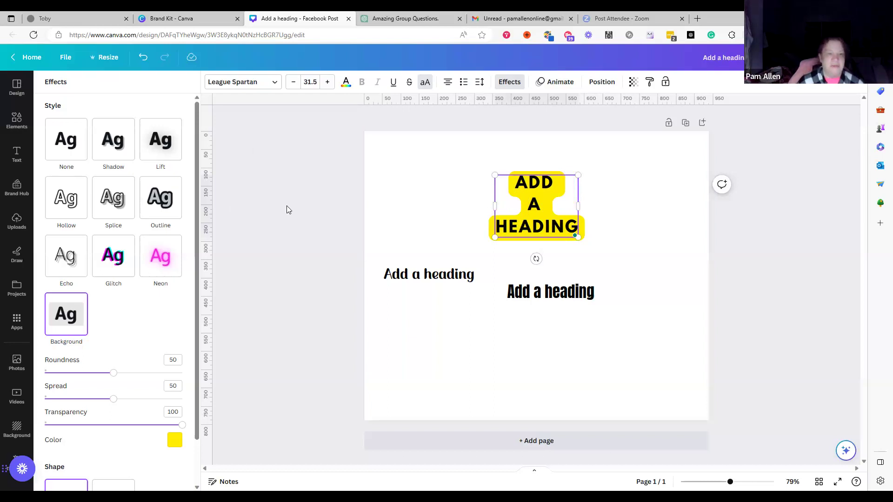
{"action": "key", "text": "Escape"}
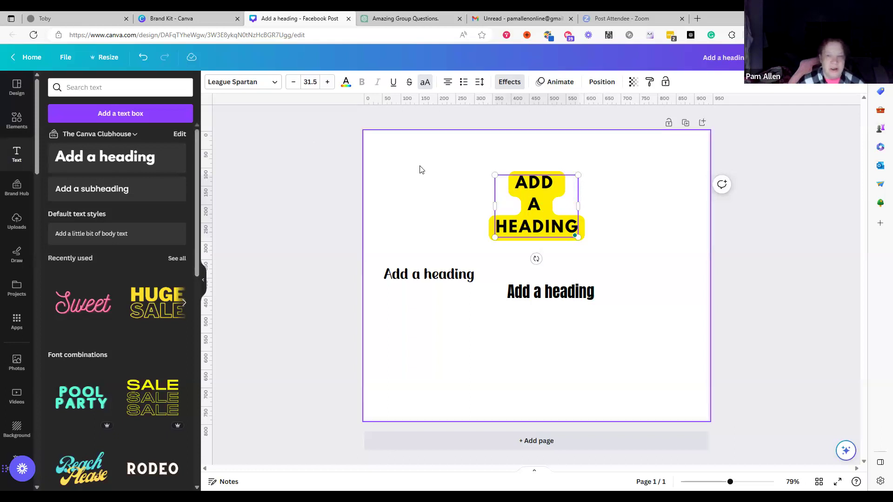
Step: Try the Hollow and Splice effects on the three-line heading
{"action": "left_click", "coordinate": [509, 82]}
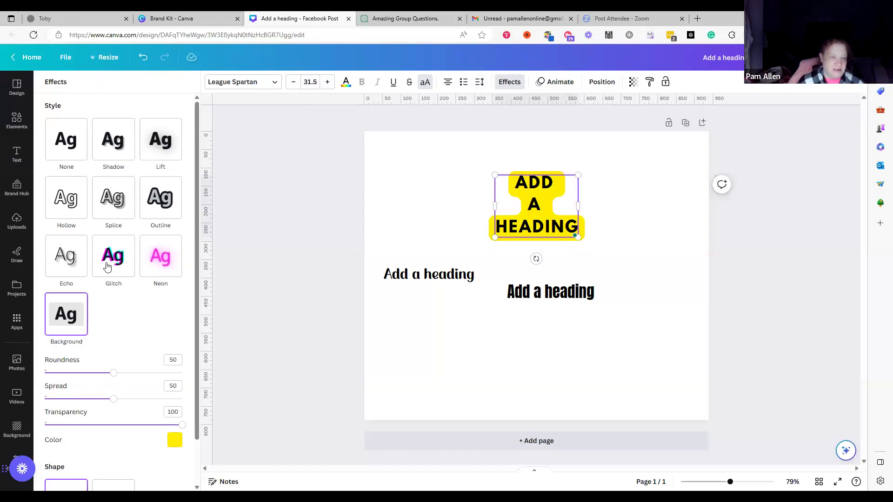
{"action": "left_click", "coordinate": [64, 203]}
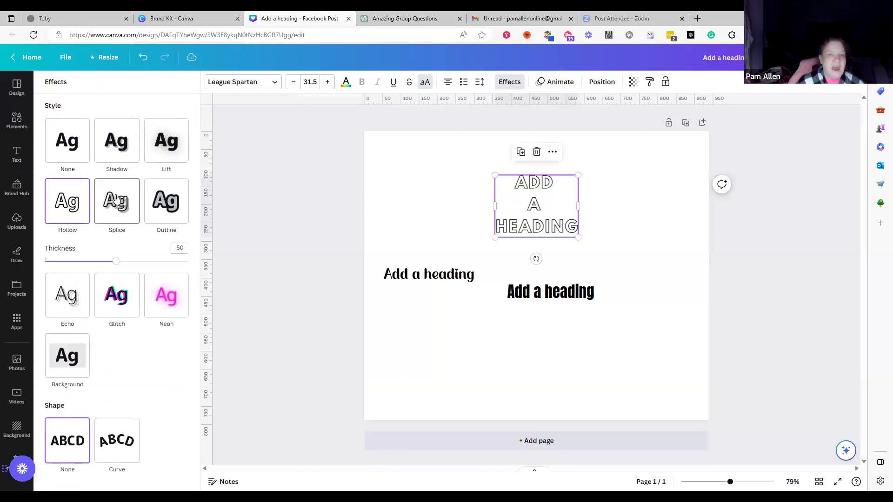
{"action": "left_click", "coordinate": [116, 203]}
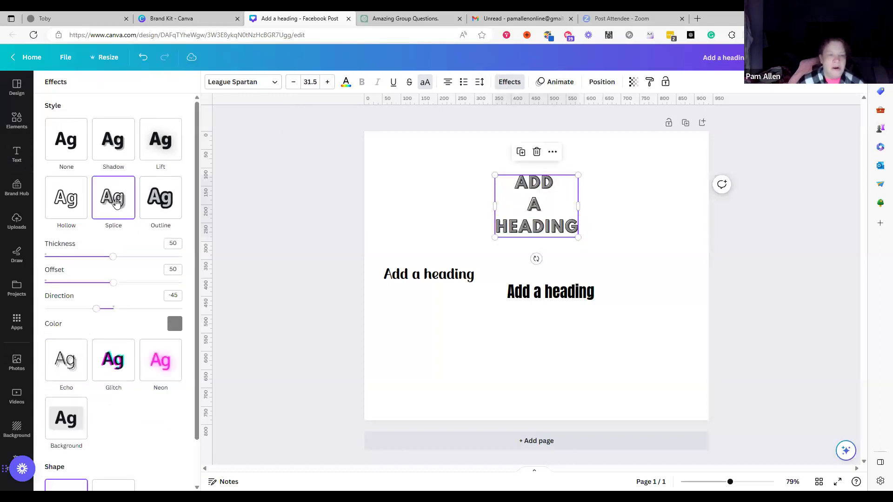
Step: Give the three-line heading an Outline effect in the brand palette's yellow with a thickness of 169
{"action": "left_click", "coordinate": [160, 198]}
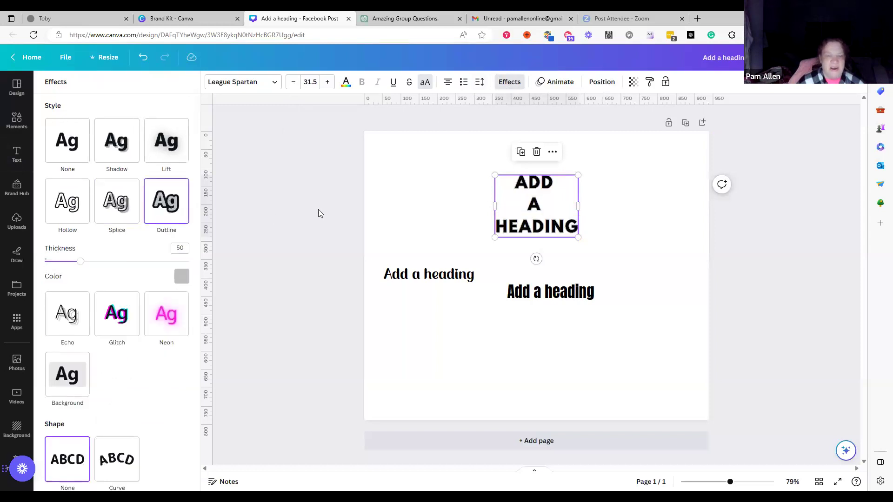
{"action": "left_click", "coordinate": [181, 278]}
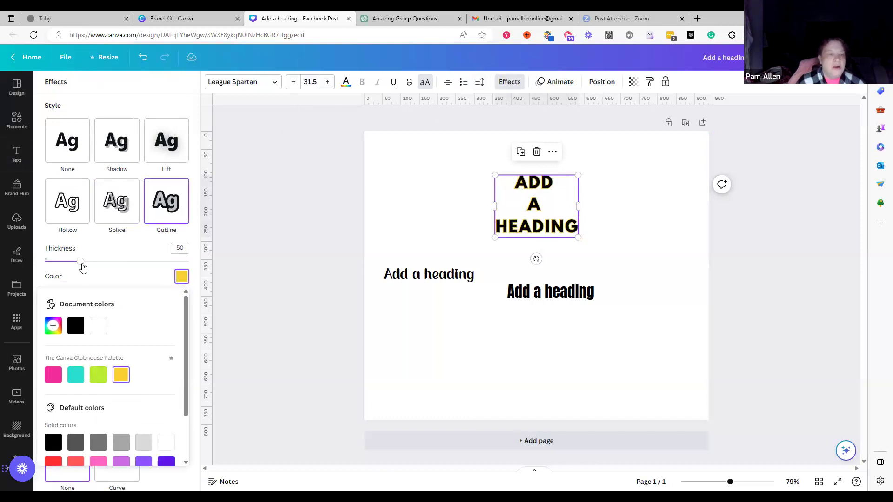
{"action": "left_click", "coordinate": [108, 265]}
{"action": "left_click_drag", "start_coordinate": [108, 265], "coordinate": [162, 263]}
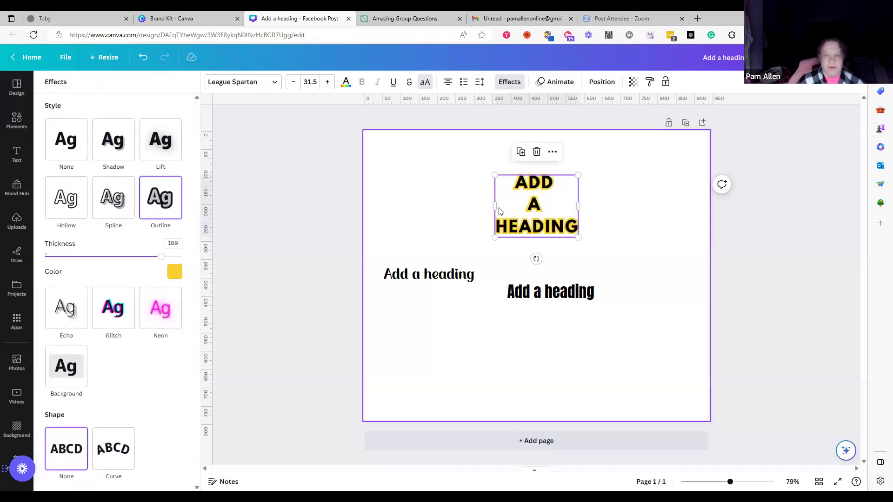
Step: Delete the three-line outlined heading and move the Tysha heading into the upper-left area of the page
{"action": "left_click_drag", "start_coordinate": [490, 204], "coordinate": [424, 199]}
{"action": "left_click", "coordinate": [585, 151]}
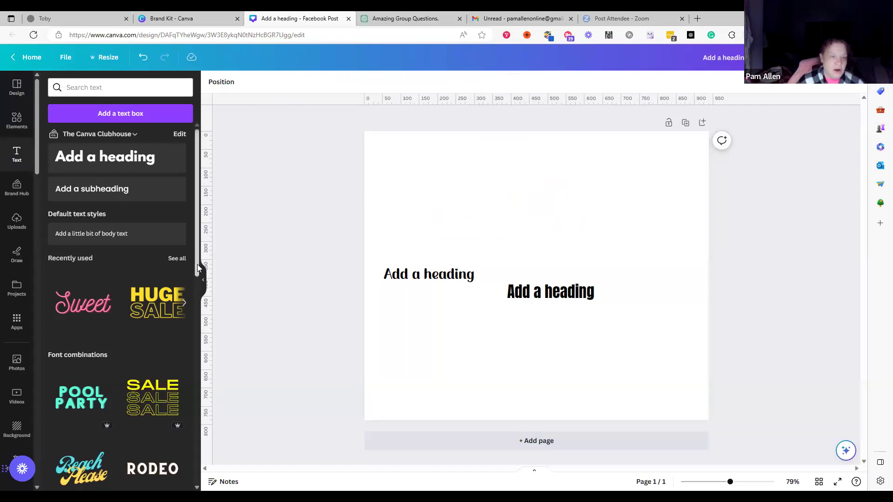
{"action": "left_click_drag", "start_coordinate": [197, 264], "coordinate": [228, 393]}
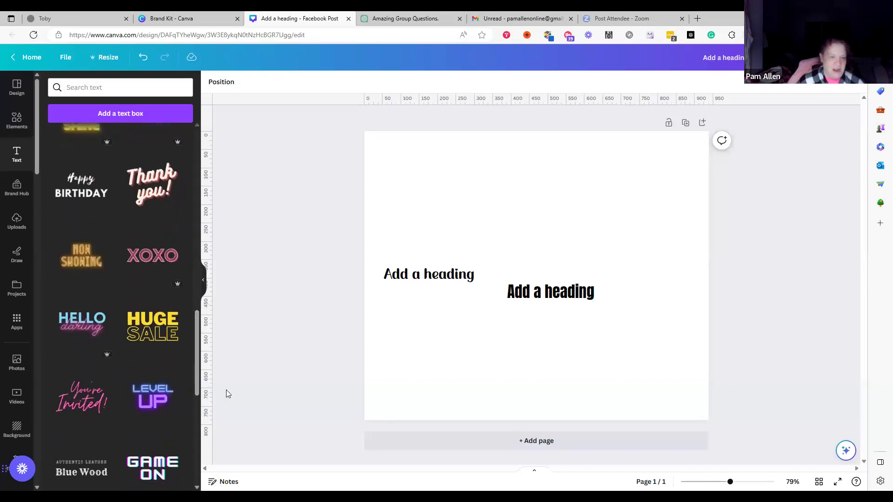
{"action": "left_click_drag", "start_coordinate": [443, 280], "coordinate": [460, 194]}
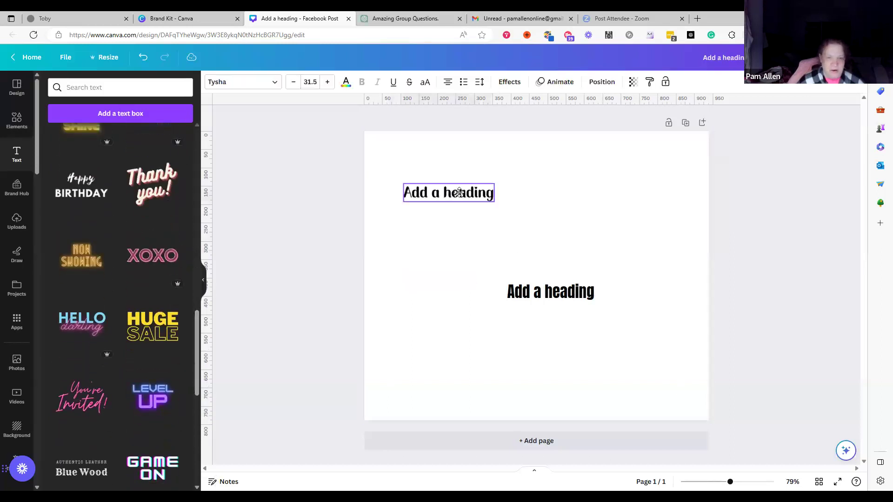
Step: Add a default body text box below the Tysha heading and set its font to Anton
{"action": "left_click_drag", "start_coordinate": [197, 326], "coordinate": [197, 135]}
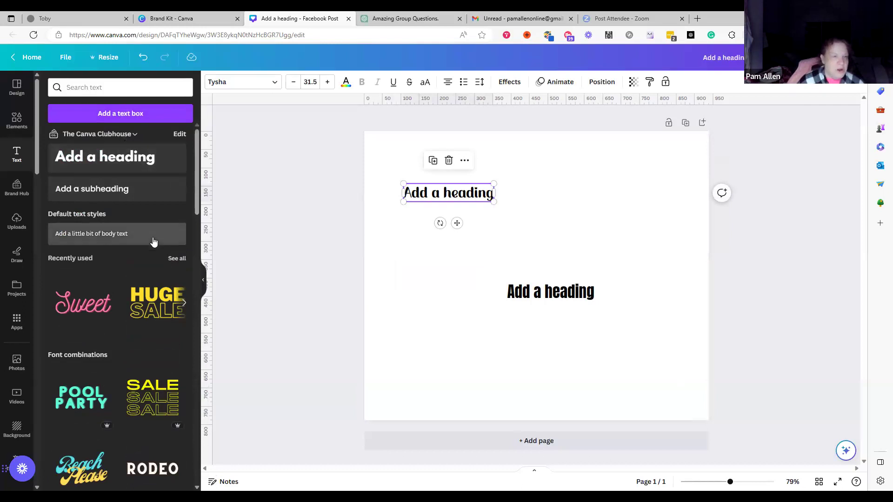
{"action": "left_click", "coordinate": [184, 231]}
{"action": "left_click", "coordinate": [570, 201]}
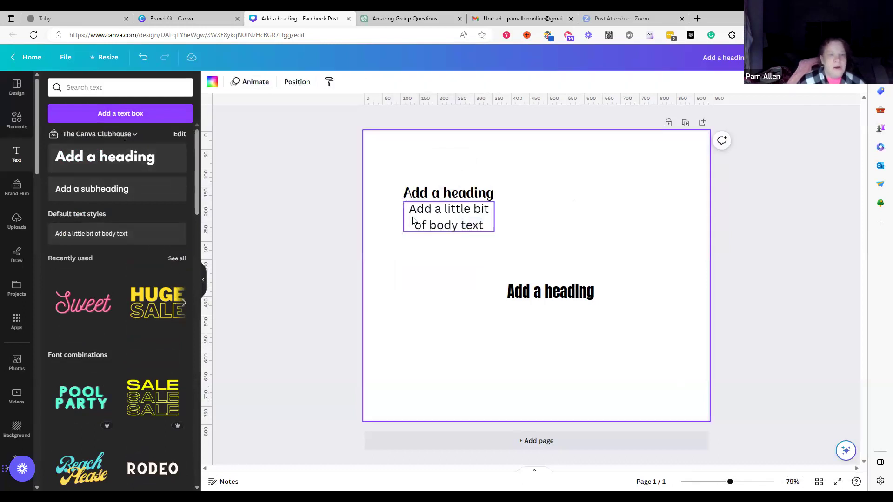
{"action": "left_click_drag", "start_coordinate": [409, 226], "coordinate": [403, 277]}
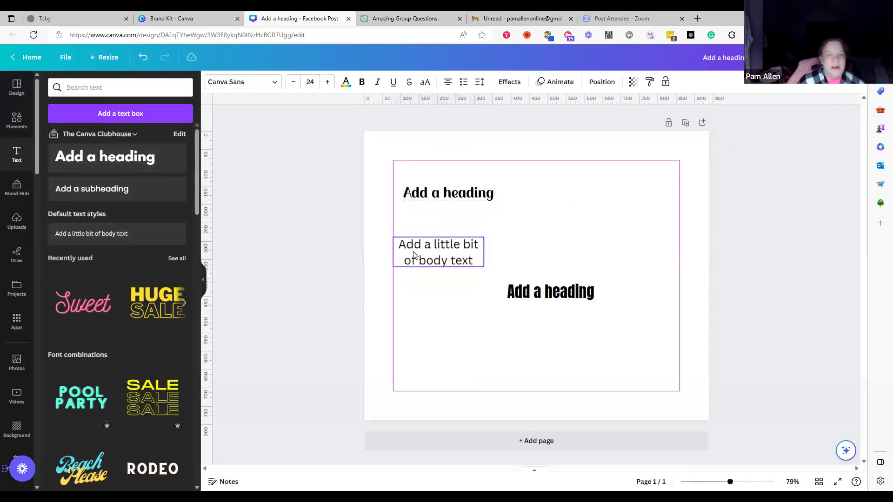
{"action": "left_click", "coordinate": [275, 84]}
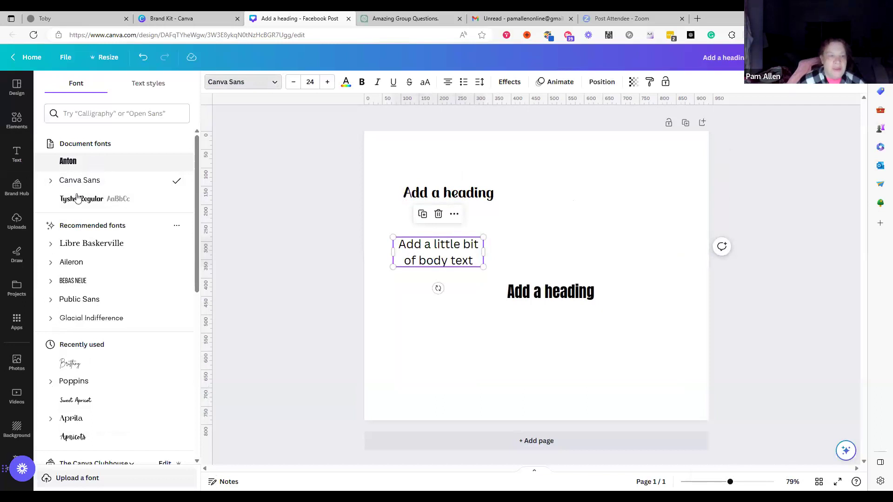
{"action": "left_click", "coordinate": [66, 164]}
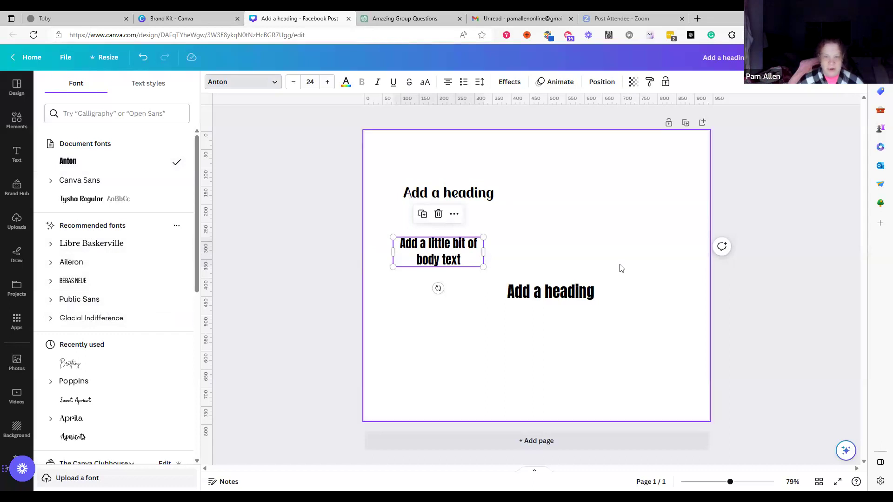
Step: Change the lower Anton heading to the Tysha text style already used in the document
{"action": "left_click", "coordinate": [562, 298]}
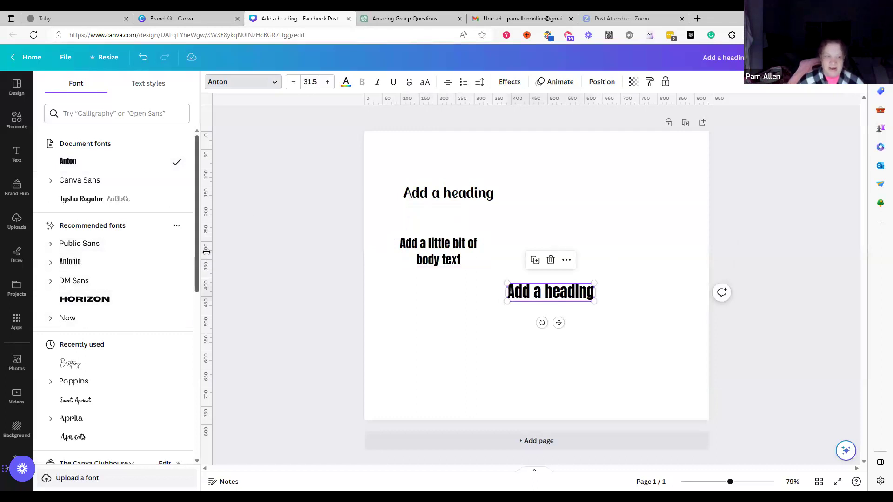
{"action": "scroll", "coordinate": [196, 265], "scroll_direction": "down", "scroll_amount": 1}
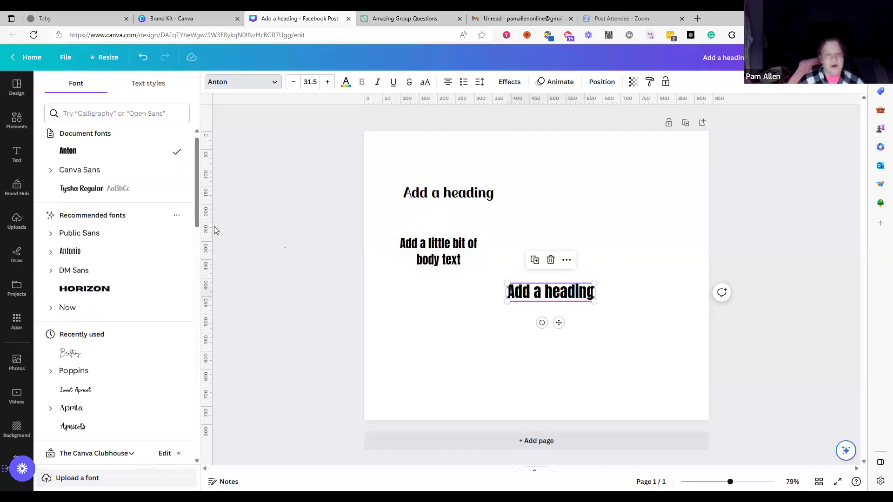
{"action": "key", "text": "Escape"}
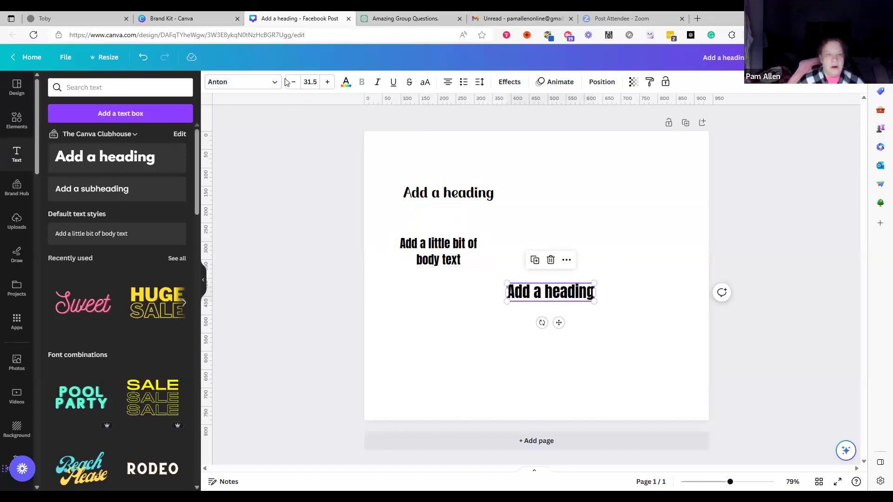
{"action": "left_click", "coordinate": [260, 83]}
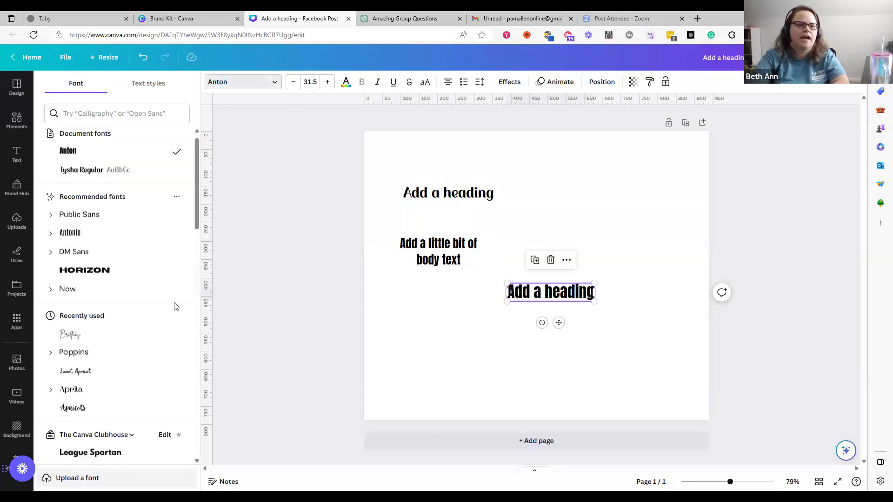
{"action": "left_click_drag", "start_coordinate": [196, 208], "coordinate": [197, 231]}
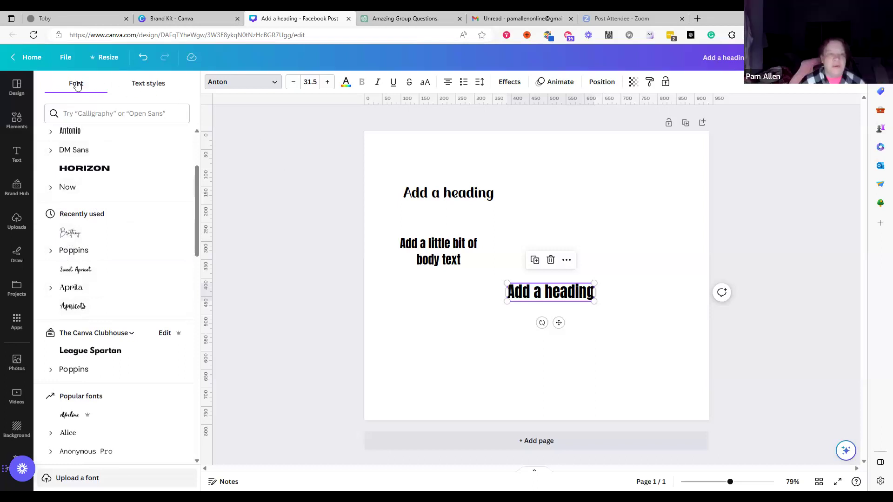
{"action": "left_click", "coordinate": [146, 86]}
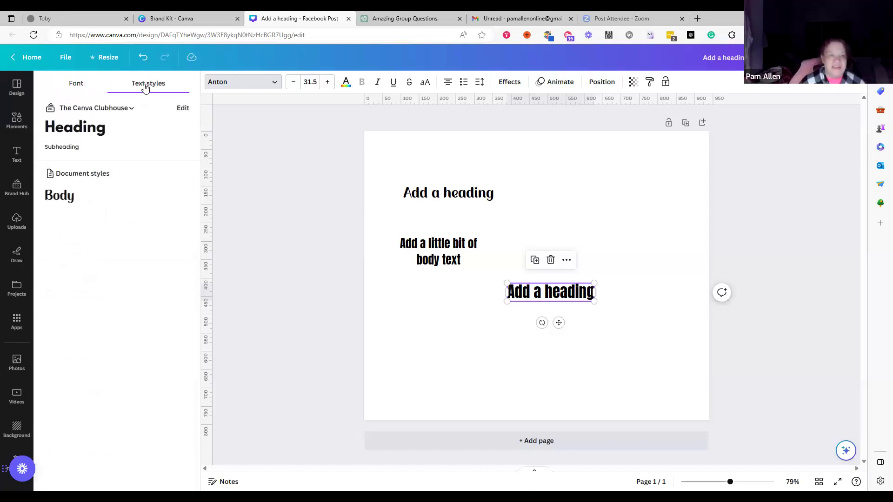
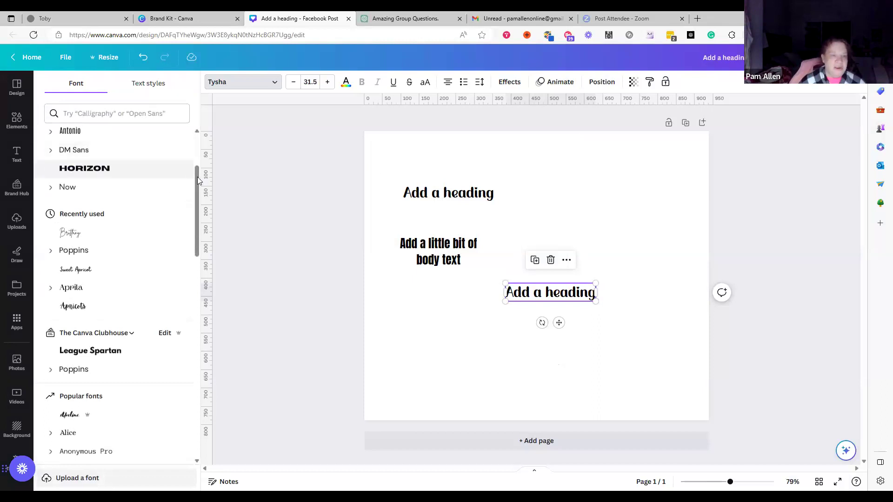
Step: Review the text styles available for the upper Tysha heading and browse the ready-made font combinations
{"action": "left_click", "coordinate": [466, 196]}
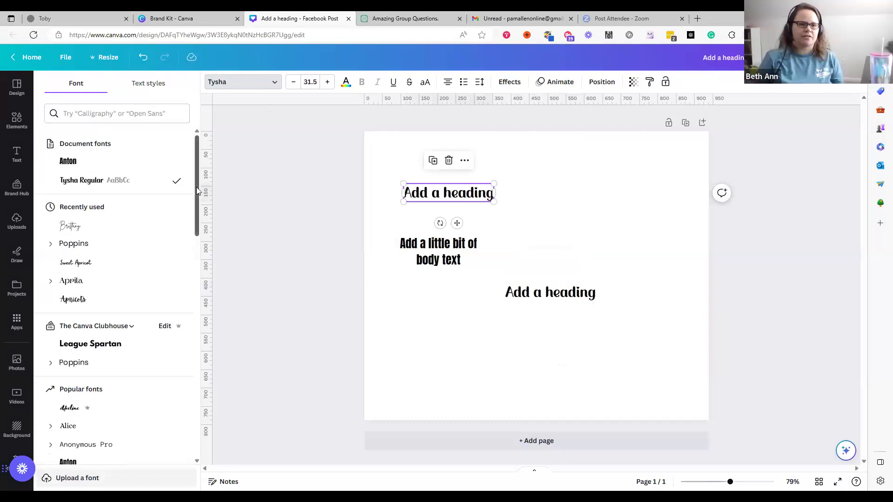
{"action": "left_click", "coordinate": [147, 86]}
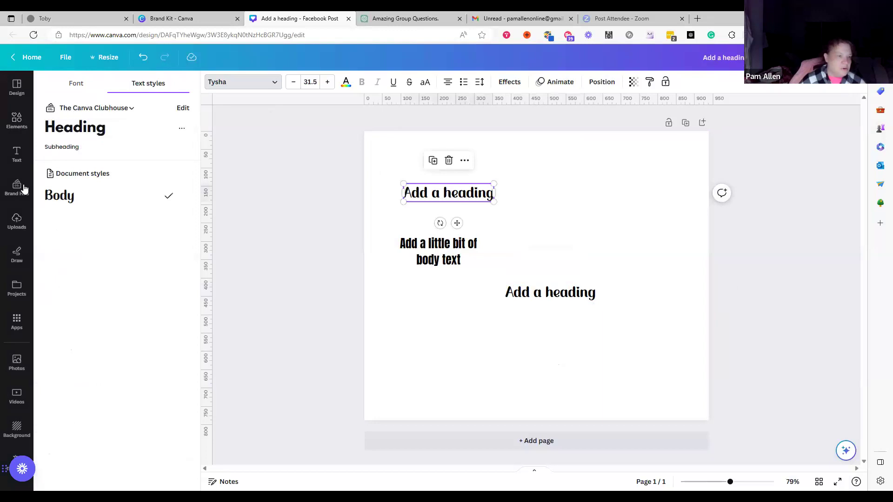
{"action": "left_click", "coordinate": [21, 152]}
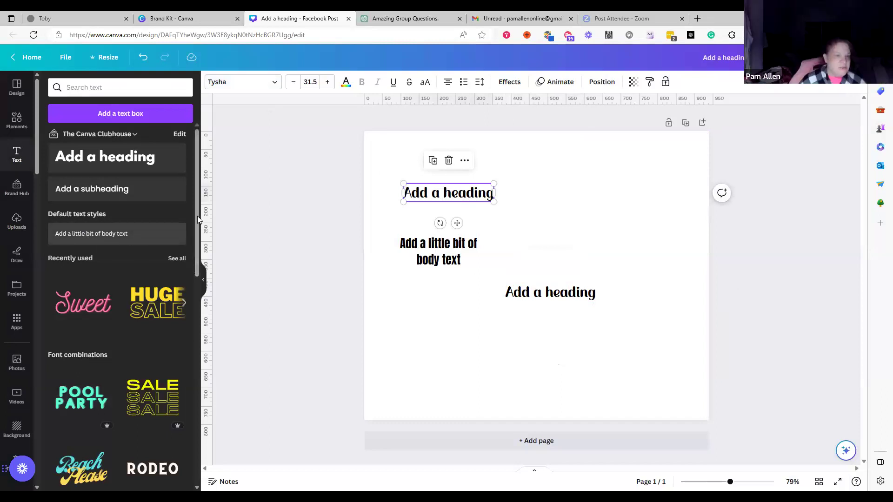
{"action": "scroll", "coordinate": [180, 416], "scroll_direction": "down", "scroll_amount": 5}
{"action": "scroll", "coordinate": [180, 416], "scroll_direction": "down", "scroll_amount": 10}
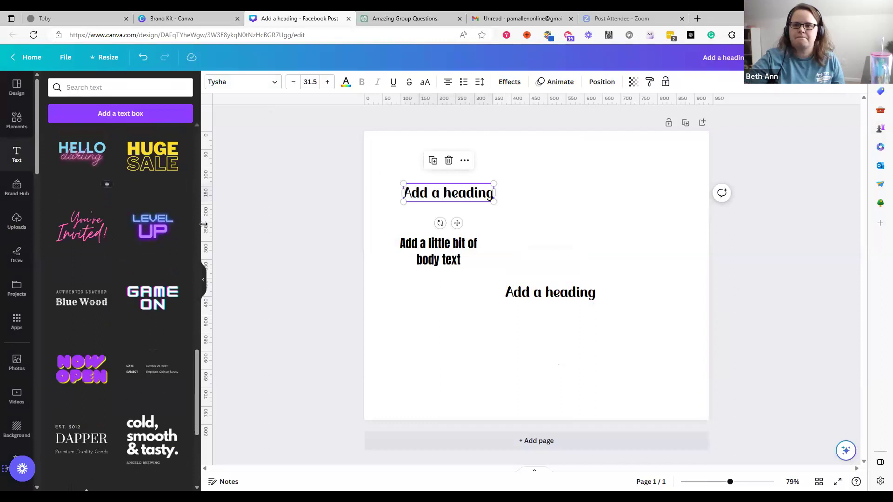
{"action": "scroll", "coordinate": [196, 367], "scroll_direction": "down", "scroll_amount": 8}
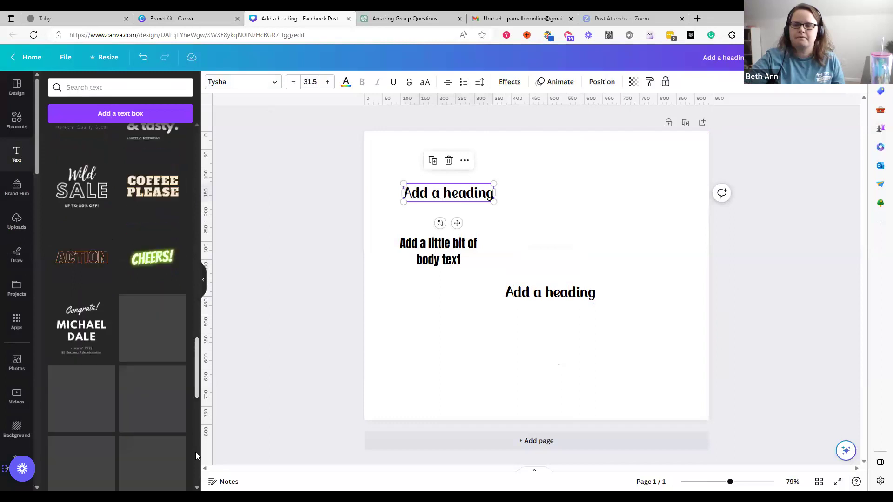
{"action": "scroll", "coordinate": [196, 476], "scroll_direction": "down", "scroll_amount": 8}
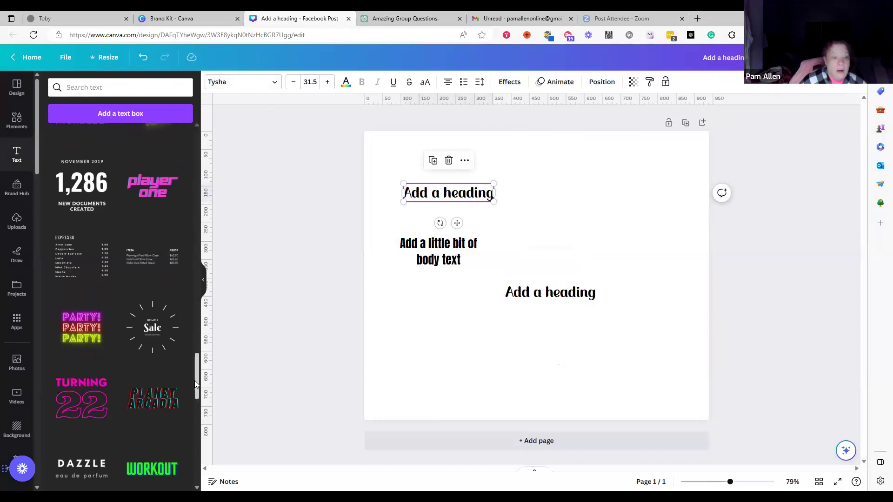
{"action": "scroll", "coordinate": [194, 456], "scroll_direction": "down", "scroll_amount": 10}
{"action": "scroll", "coordinate": [191, 461], "scroll_direction": "down", "scroll_amount": 5}
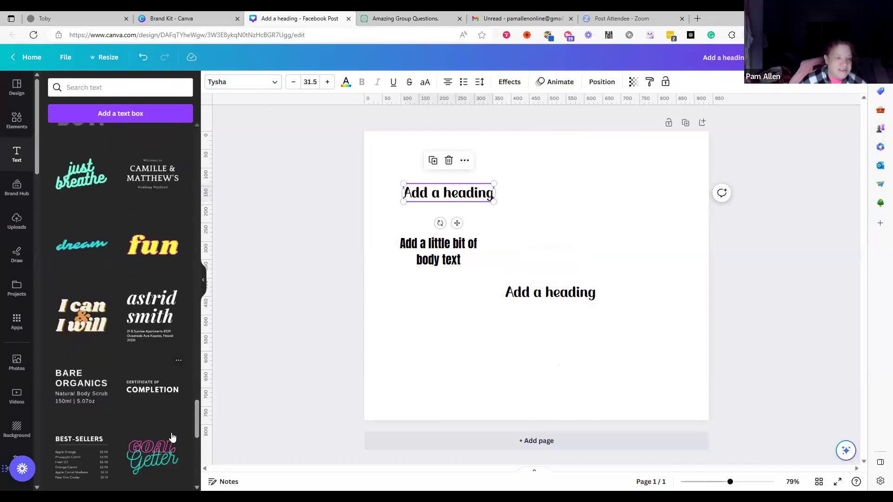
{"action": "scroll", "coordinate": [196, 422], "scroll_direction": "down", "scroll_amount": 8}
{"action": "left_click_drag", "start_coordinate": [195, 439], "coordinate": [200, 111]}
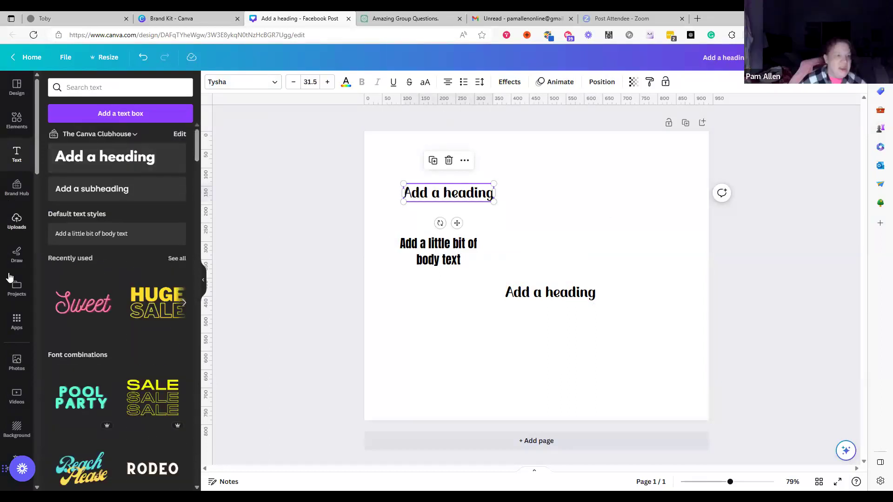
Step: Add a second page and insert the TIPS GIGGLES YouTube thumbnail design from the projects into it
{"action": "left_click", "coordinate": [16, 288]}
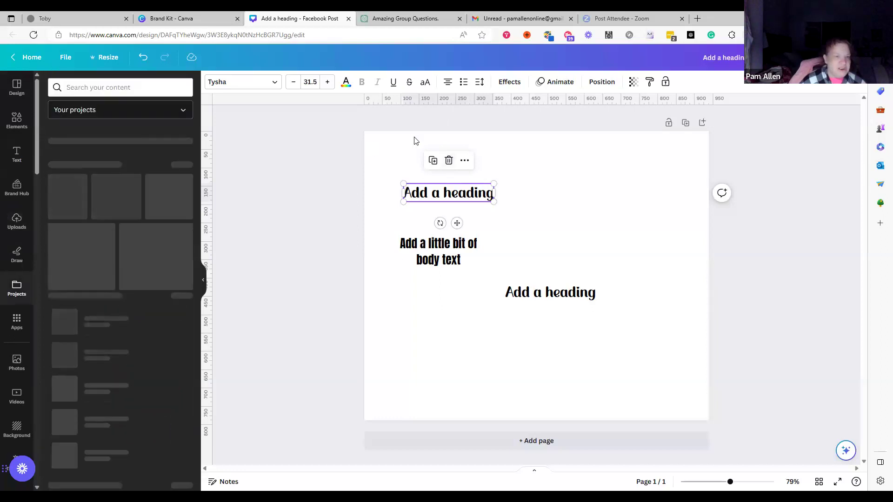
{"action": "left_click", "coordinate": [494, 441]}
{"action": "left_click", "coordinate": [151, 205]}
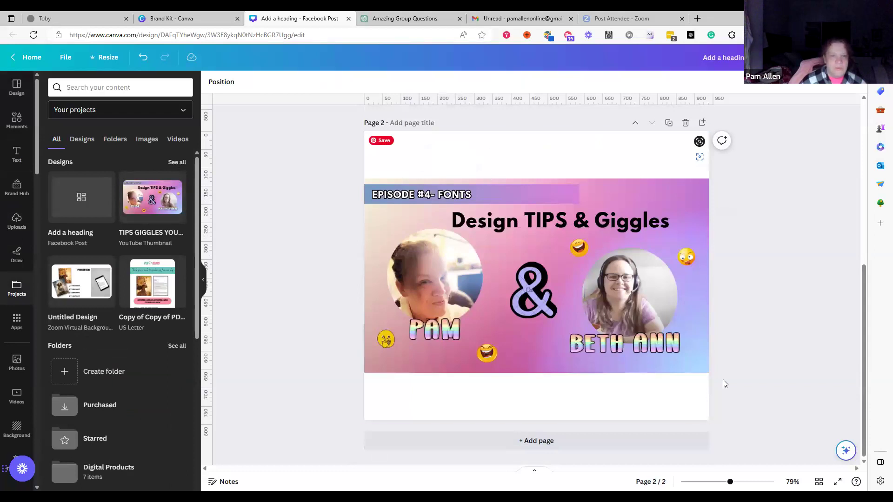
Step: Examine the brand and document text styles offered for the "Design TIPS & Giggles" title on page 2
{"action": "left_click", "coordinate": [573, 221]}
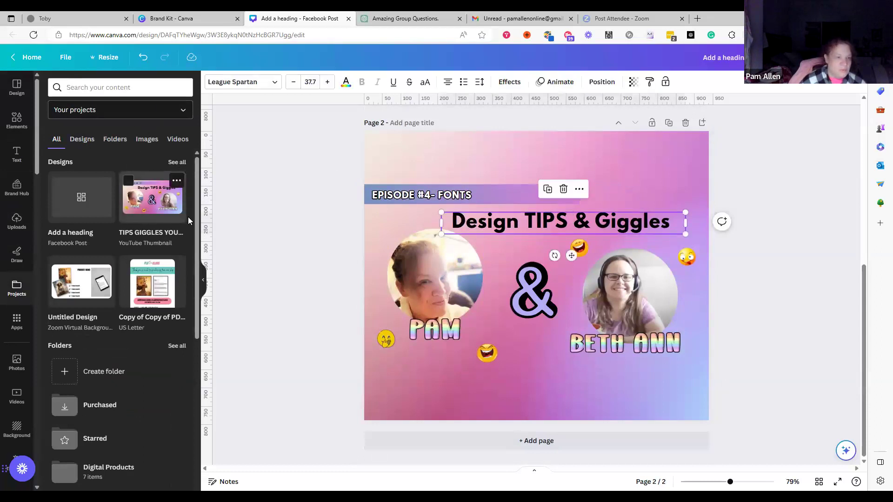
{"action": "left_click", "coordinate": [240, 82]}
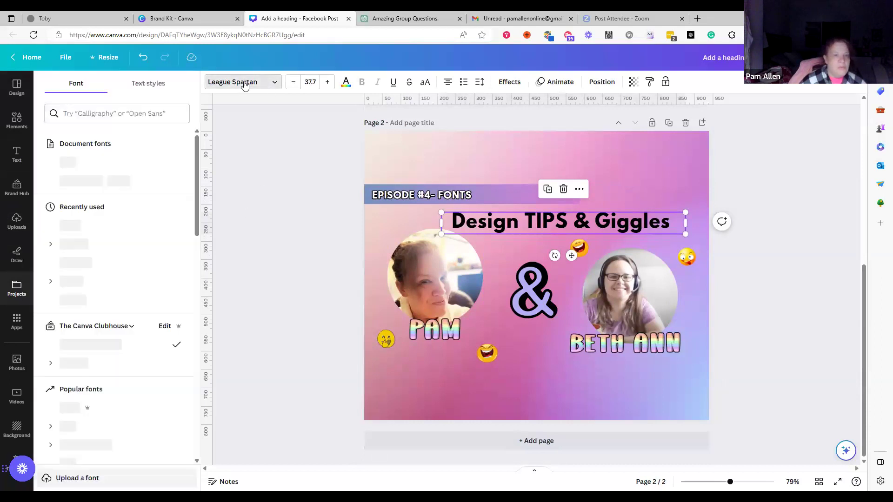
{"action": "left_click", "coordinate": [163, 84]}
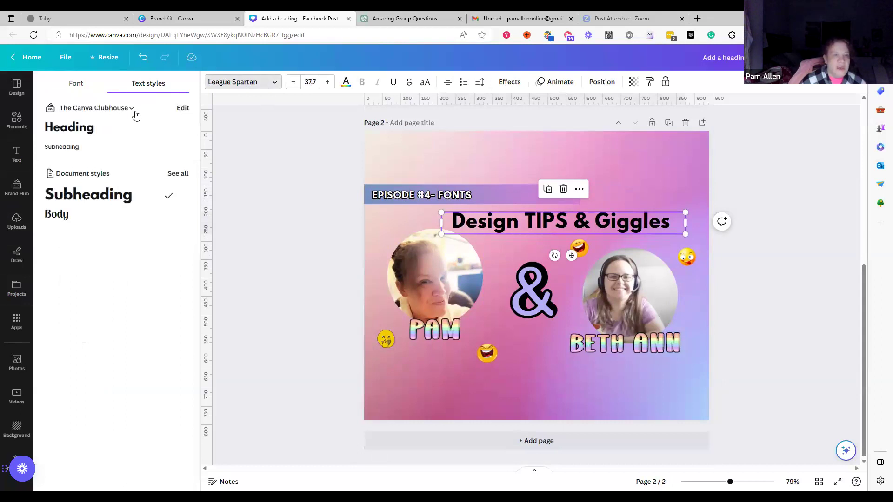
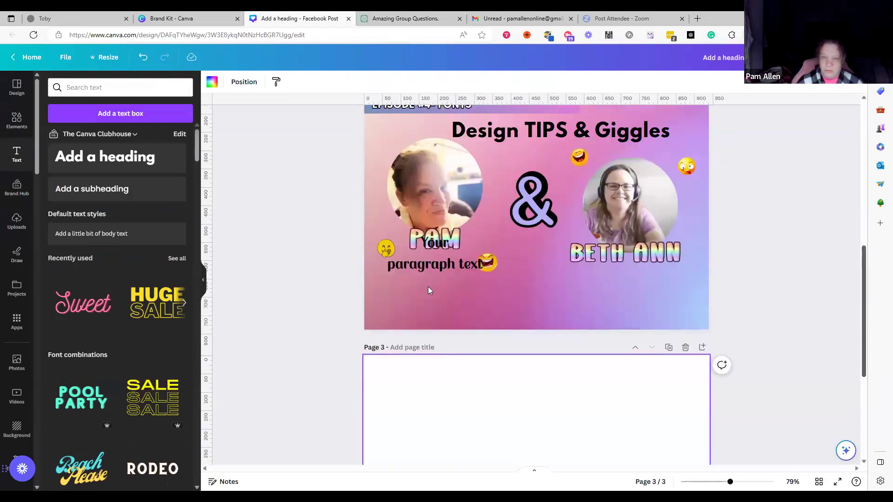
Step: Move the "Your paragraph text" box away from the name lettering on page 2 and delete it
{"action": "left_click_drag", "start_coordinate": [447, 250], "coordinate": [612, 301]}
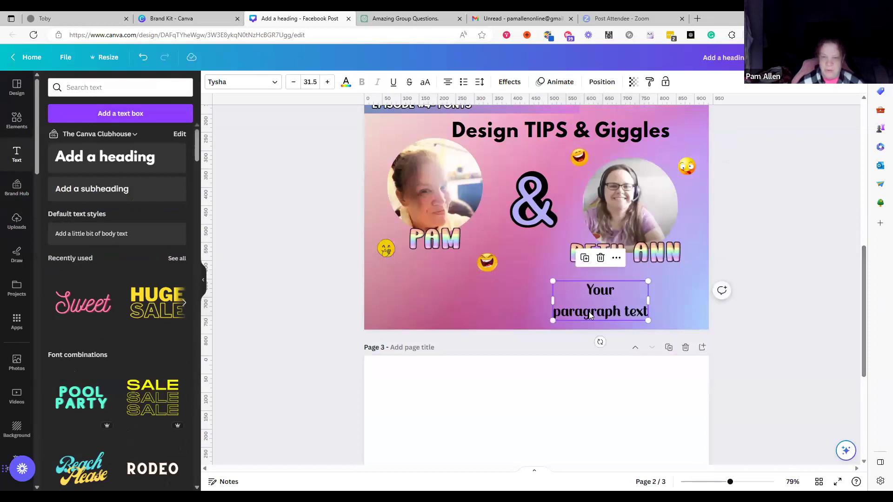
{"action": "left_click", "coordinate": [600, 257]}
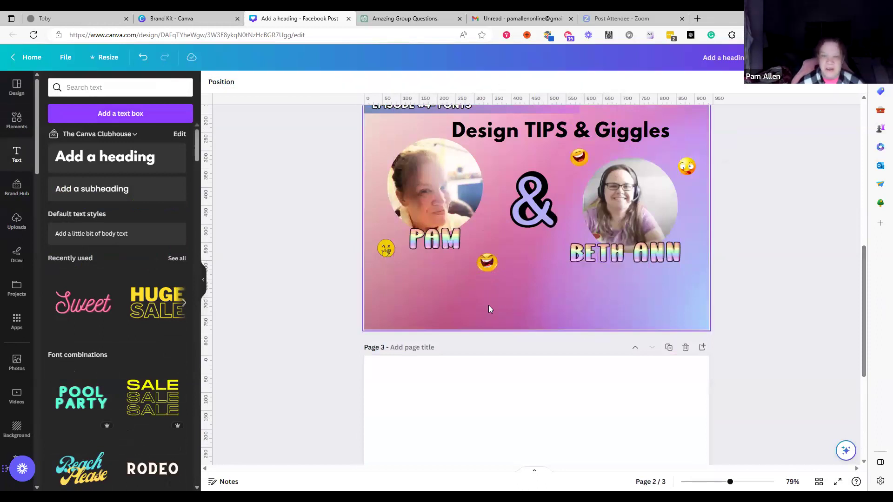
Step: Inspect the separate letter graphics that spell the name under the first portrait on page 2
{"action": "left_click", "coordinate": [412, 243]}
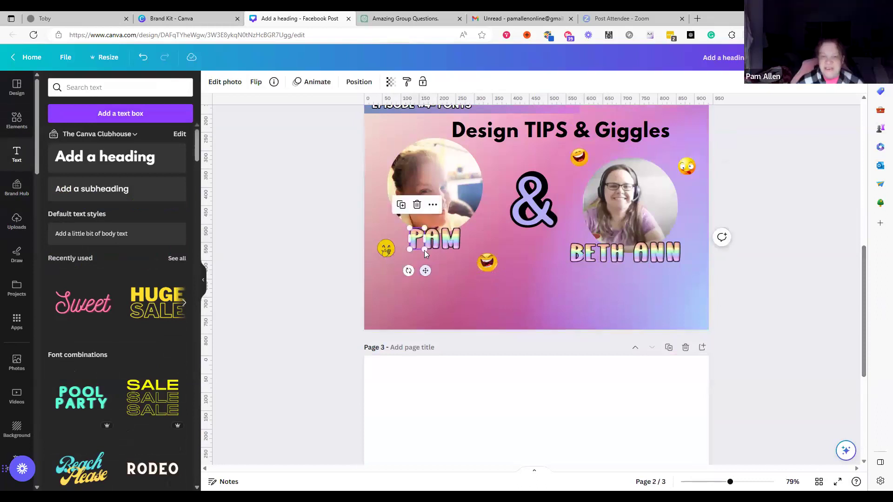
{"action": "left_click_drag", "start_coordinate": [425, 246], "coordinate": [451, 241]}
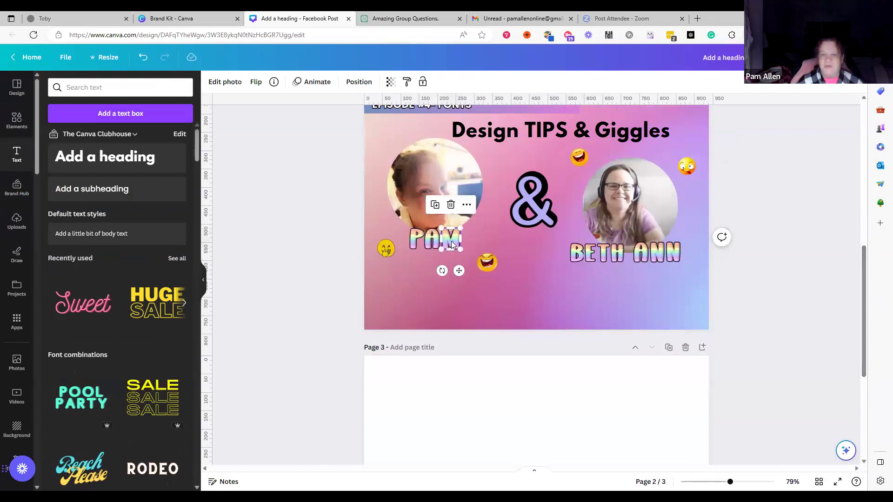
{"action": "key", "text": "ctrl+z"}
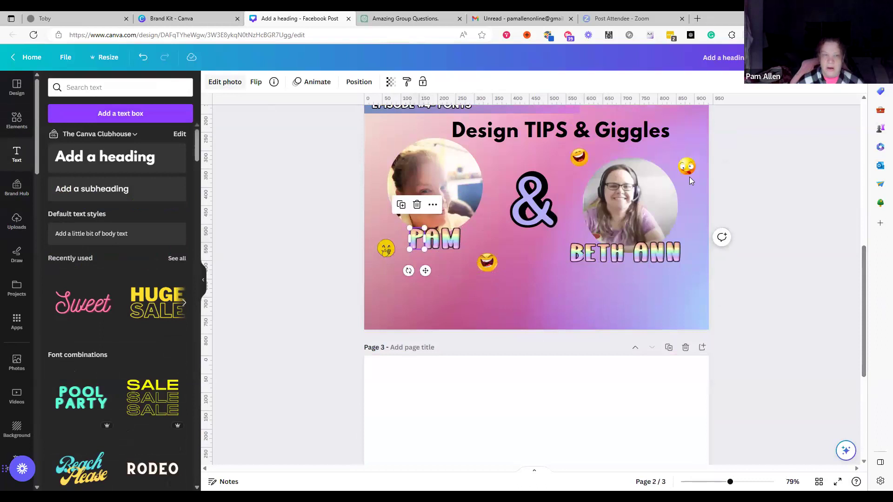
Step: Find "letter a" graphics in the elements library and place the purple a on teal paper on blank page 3
{"action": "left_click_drag", "start_coordinate": [862, 336], "coordinate": [879, 432]}
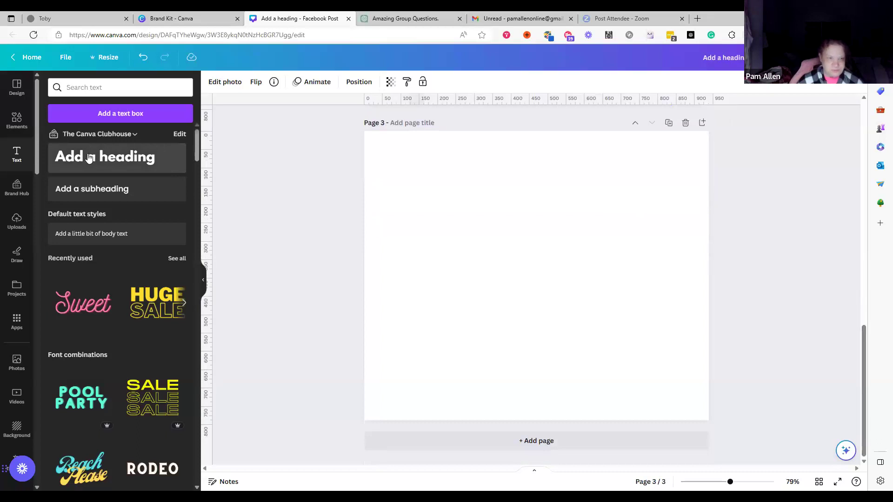
{"action": "left_click", "coordinate": [92, 86]}
{"action": "left_click", "coordinate": [17, 120]}
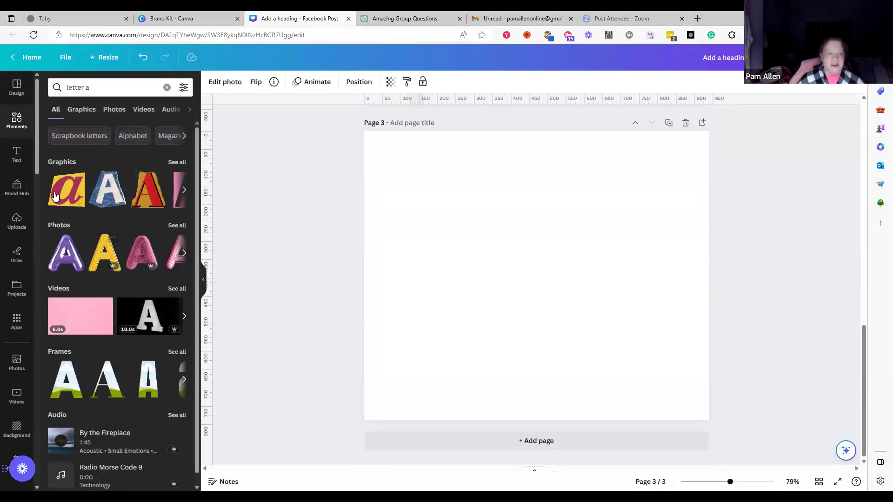
{"action": "left_click", "coordinate": [174, 161]}
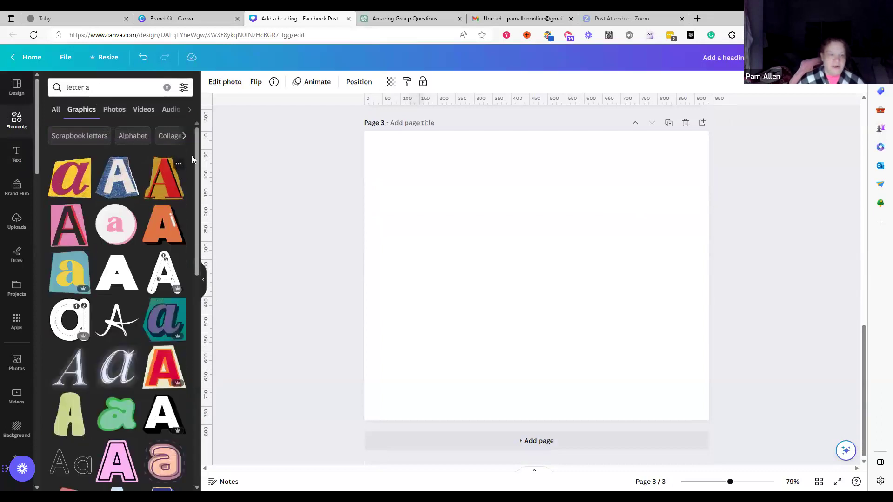
{"action": "scroll", "coordinate": [168, 262], "scroll_direction": "down", "scroll_amount": 2}
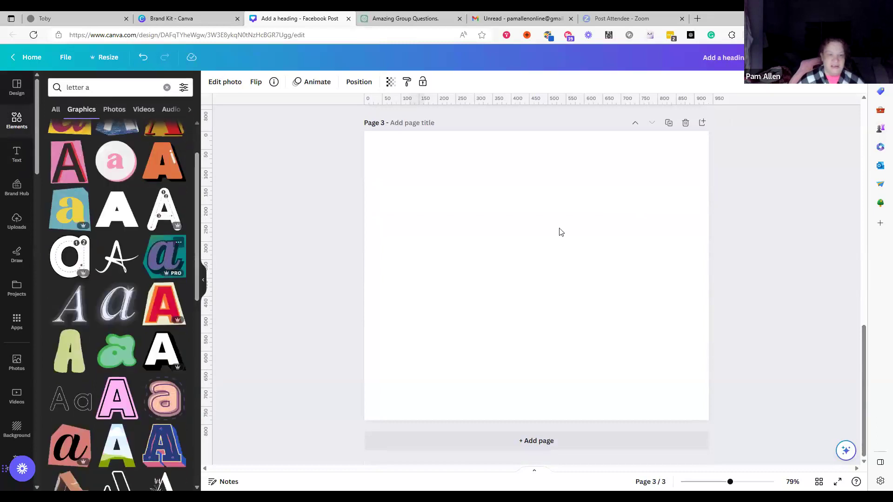
{"action": "mouse_move", "coordinate": [592, 214]}
{"action": "left_mouse_down"}
{"action": "mouse_move", "coordinate": [544, 257]}
{"action": "mouse_move", "coordinate": [579, 222]}
{"action": "left_mouse_up"}
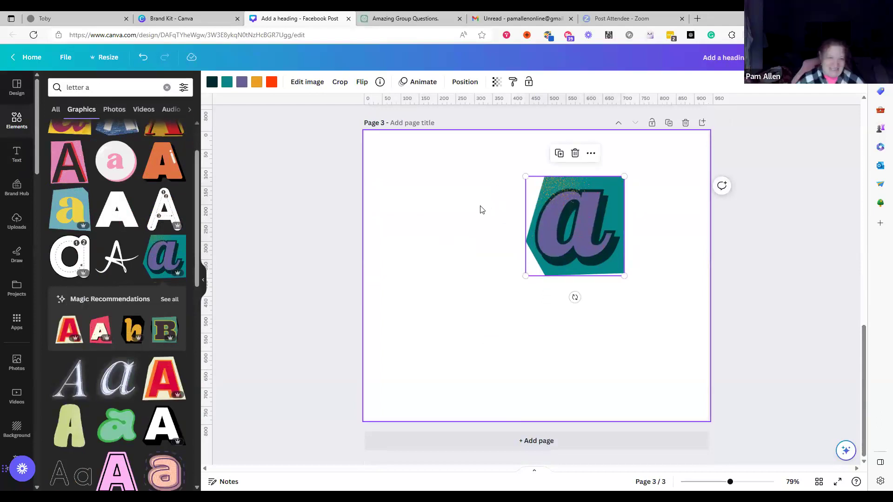
Step: Add the dotted tracing letter a, shrink it to about 217 by 232, and place it beside the teal letter
{"action": "left_click", "coordinate": [69, 255]}
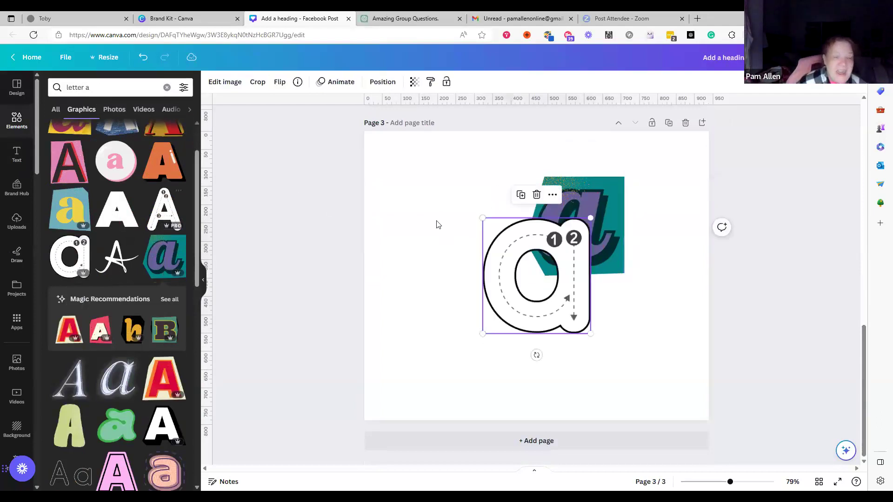
{"action": "left_click_drag", "start_coordinate": [590, 218], "coordinate": [540, 261]}
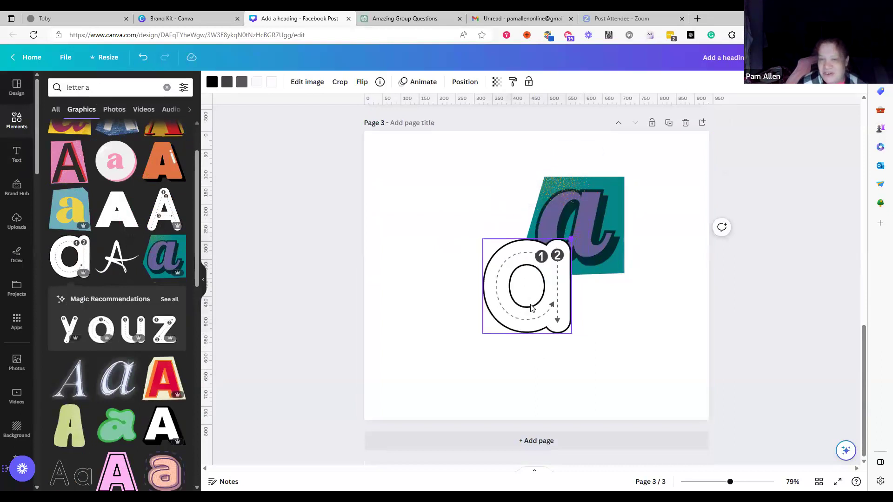
{"action": "left_click_drag", "start_coordinate": [571, 238], "coordinate": [541, 270]}
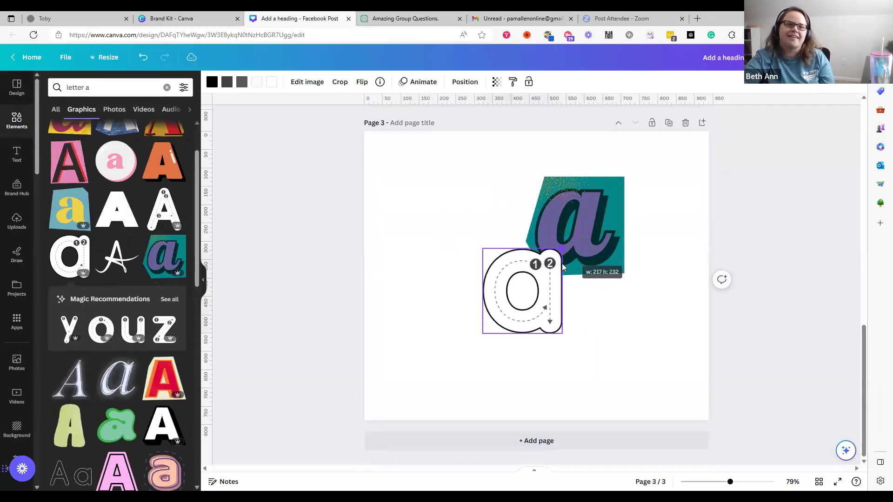
{"action": "left_click_drag", "start_coordinate": [531, 312], "coordinate": [455, 220]}
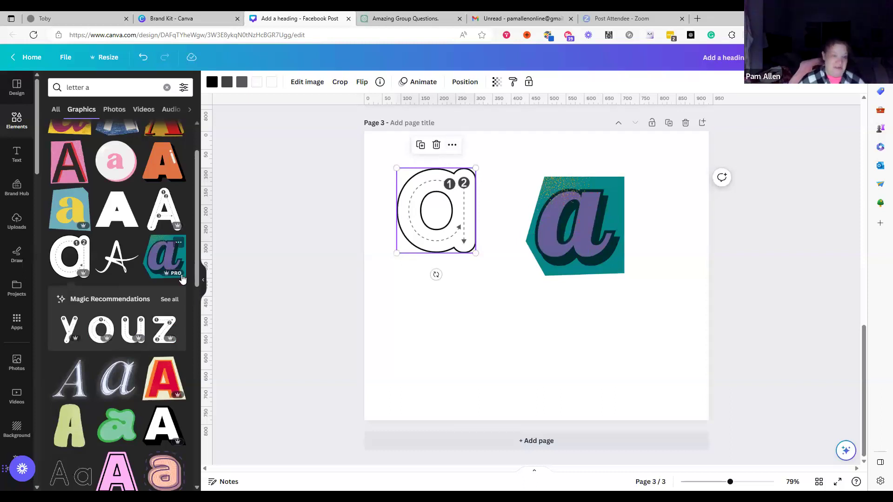
Step: Add the red and orange cut-out A, shrink it to about half size, and place it above and between the two letters
{"action": "left_click", "coordinate": [166, 361]}
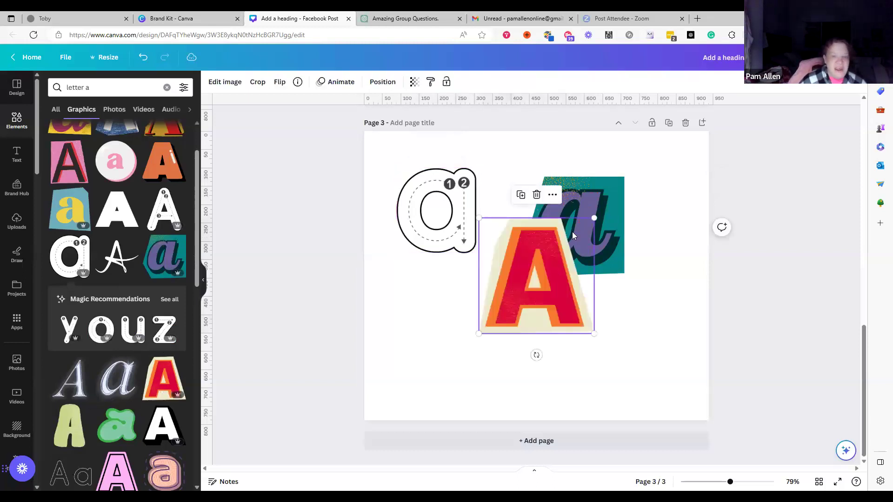
{"action": "left_click_drag", "start_coordinate": [591, 222], "coordinate": [537, 276]}
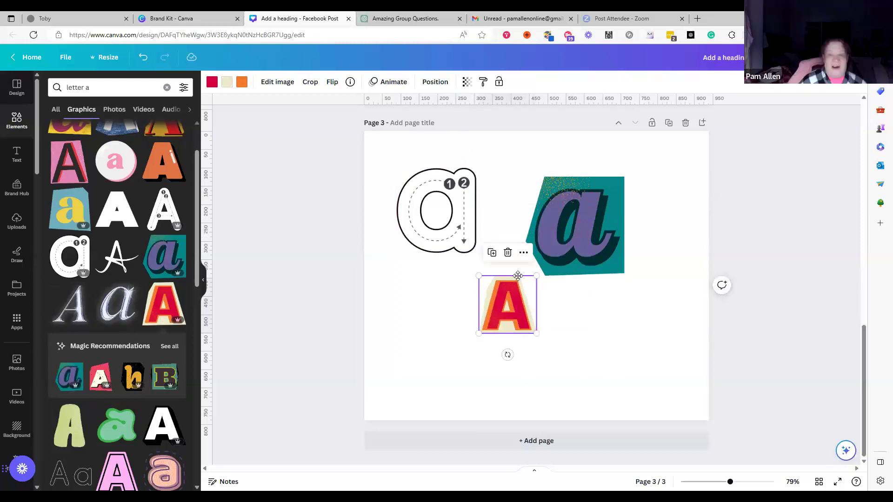
{"action": "left_click_drag", "start_coordinate": [507, 304], "coordinate": [516, 168]}
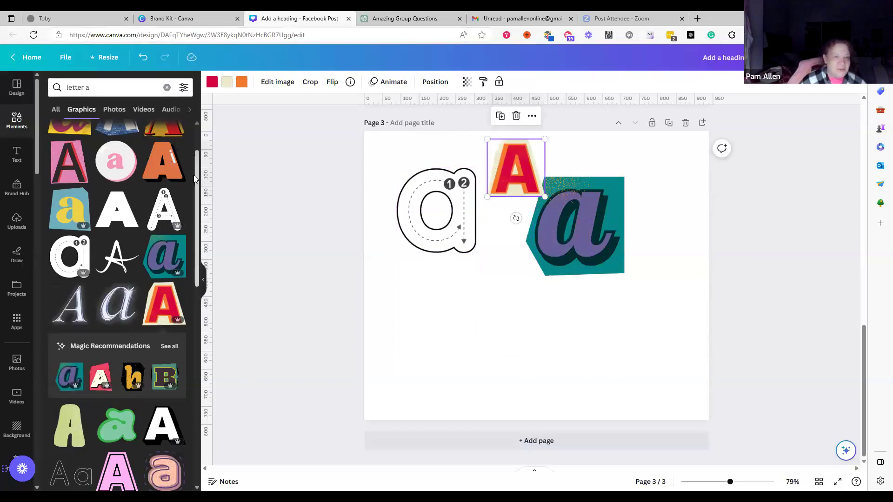
Step: Add the orange-red A with a smiling face and arms, shrink it, and place it below the tracing letter
{"action": "scroll", "coordinate": [195, 203], "scroll_direction": "down", "scroll_amount": 2}
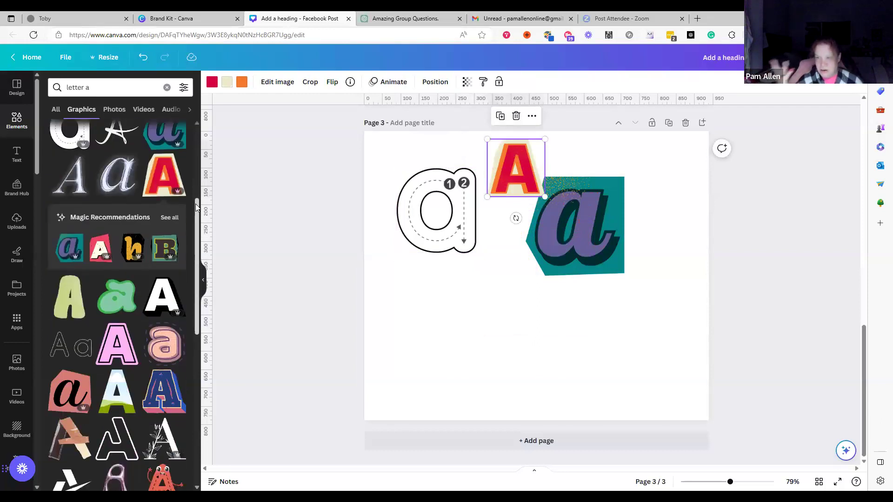
{"action": "left_click_drag", "start_coordinate": [194, 210], "coordinate": [194, 274]}
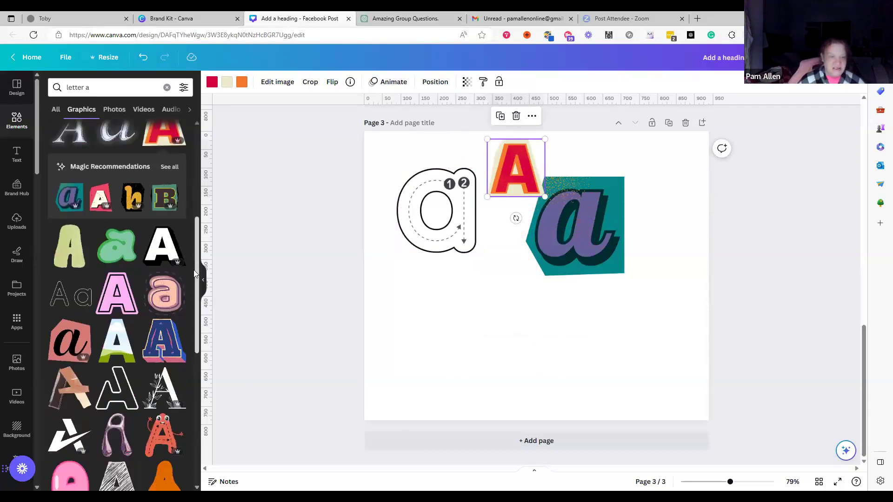
{"action": "left_click", "coordinate": [163, 324]}
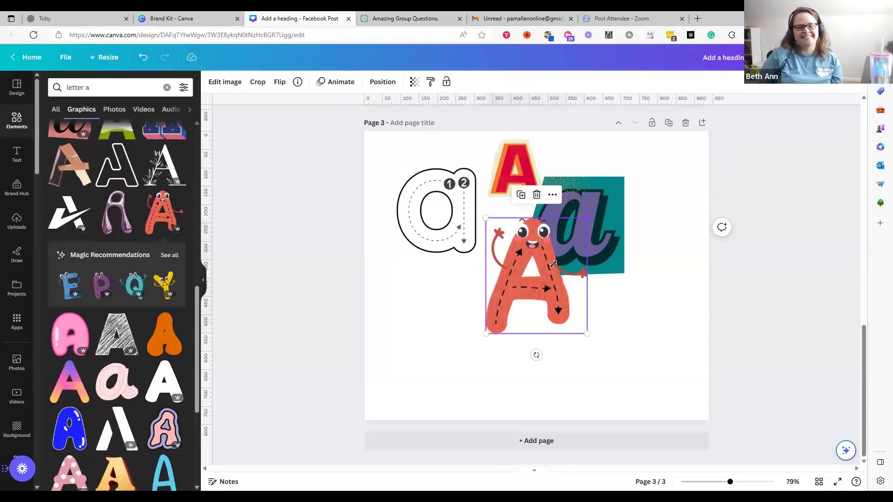
{"action": "key", "text": "ctrl+z"}
{"action": "left_click", "coordinate": [664, 294]}
{"action": "left_click_drag", "start_coordinate": [516, 302], "coordinate": [458, 324]}
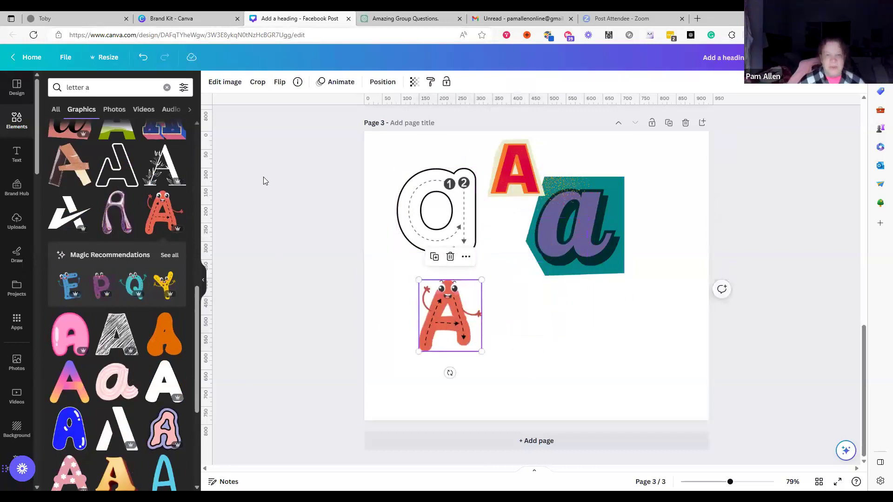
Step: Try the ColorMix Glow effect on the smiling A, and replace it with the Semitone screen effect
{"action": "left_click", "coordinate": [232, 89]}
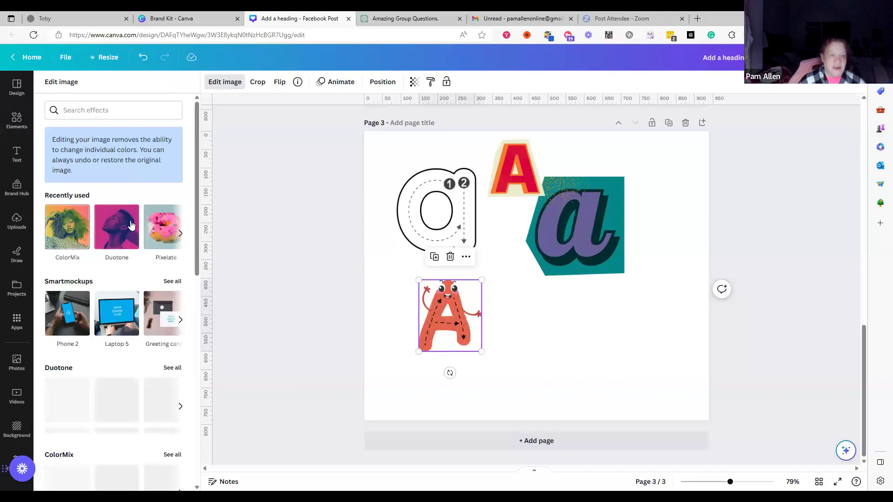
{"action": "left_click", "coordinate": [79, 230]}
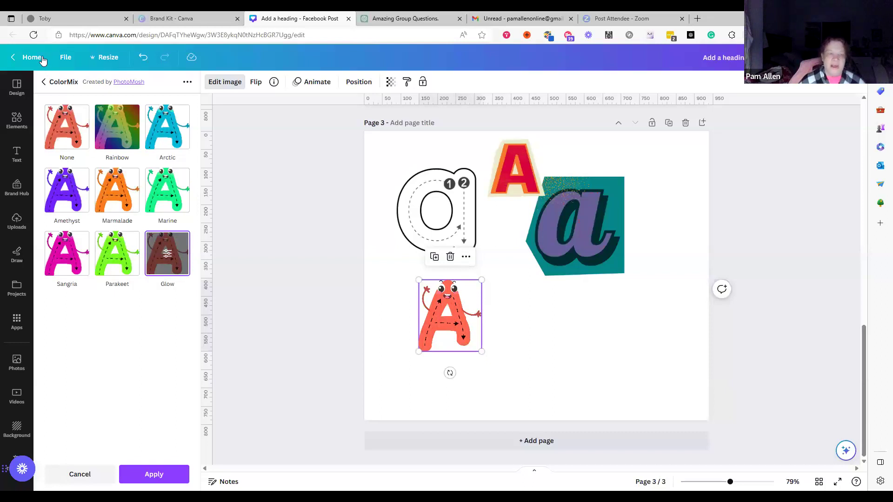
{"action": "left_click", "coordinate": [75, 85]}
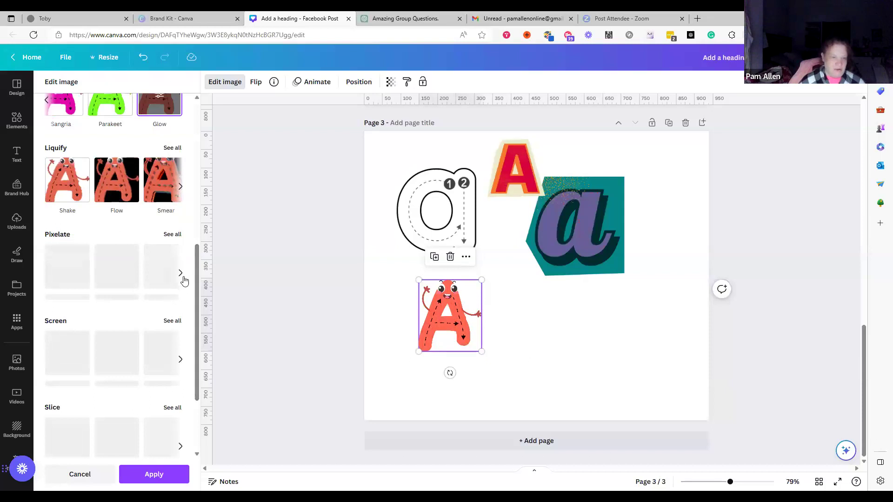
{"action": "mouse_move", "coordinate": [195, 252]}
{"action": "left_mouse_down"}
{"action": "mouse_move", "coordinate": [195, 243]}
{"action": "mouse_move", "coordinate": [206, 297]}
{"action": "left_mouse_up"}
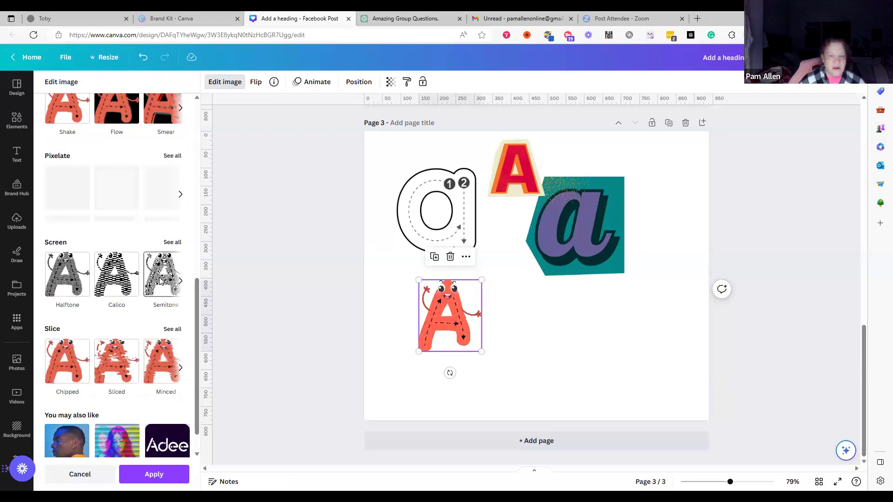
{"action": "left_click", "coordinate": [160, 281]}
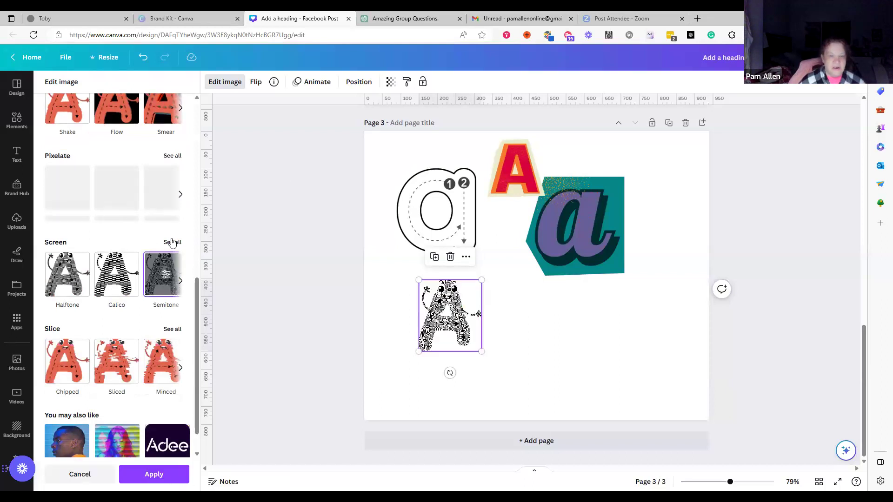
Step: Look through the Duotone effect variants offered for the smiling A
{"action": "left_click_drag", "start_coordinate": [198, 318], "coordinate": [203, 275]}
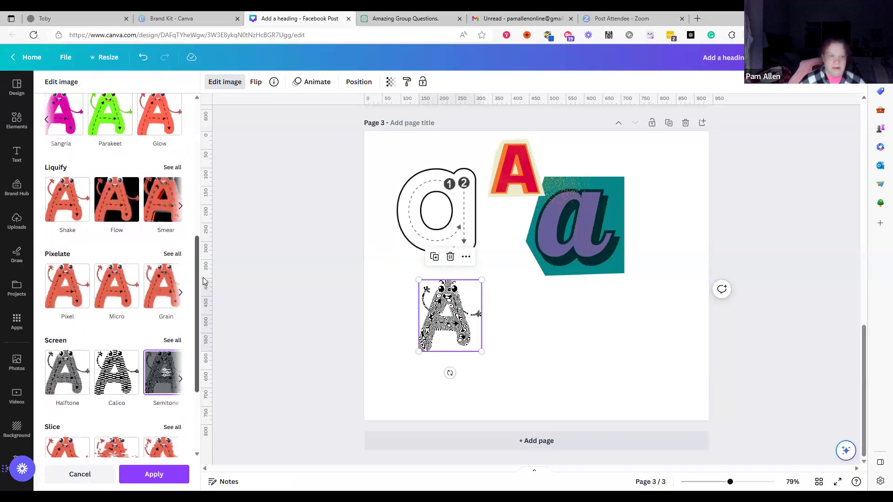
{"action": "left_click_drag", "start_coordinate": [209, 238], "coordinate": [207, 128]}
{"action": "left_click", "coordinate": [172, 273]}
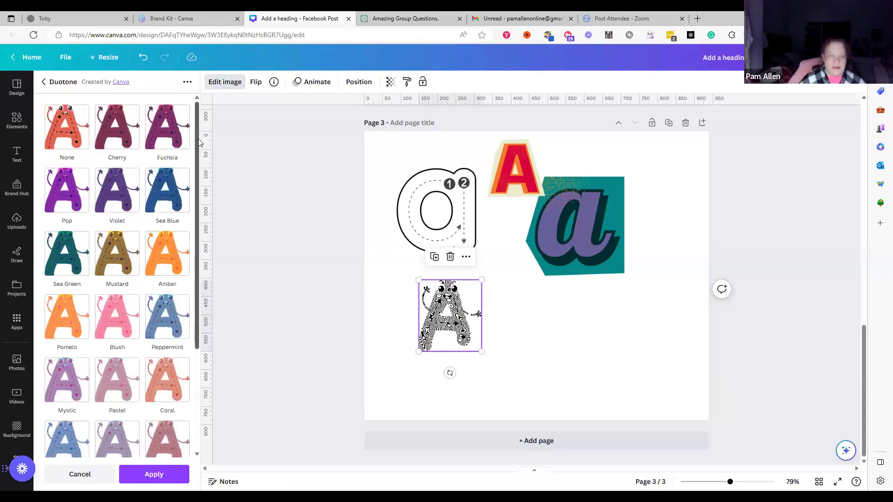
{"action": "scroll", "coordinate": [88, 320], "scroll_direction": "down", "scroll_amount": 3}
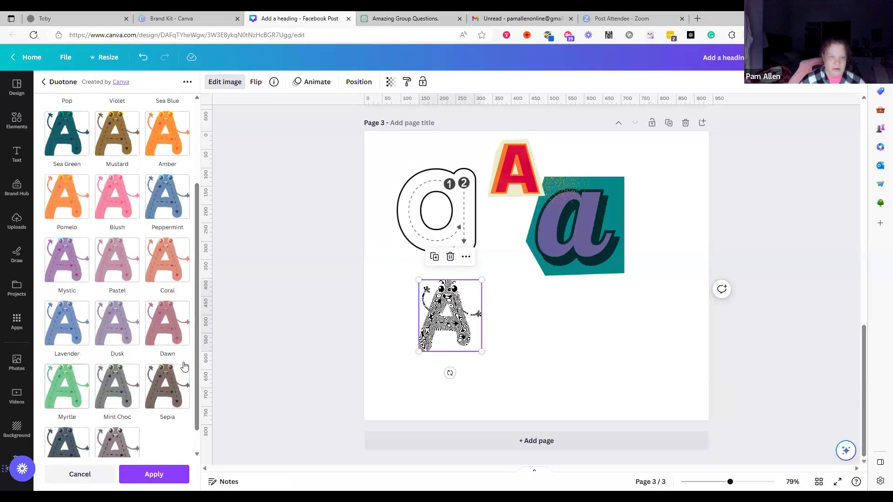
{"action": "left_click_drag", "start_coordinate": [194, 339], "coordinate": [204, 209]}
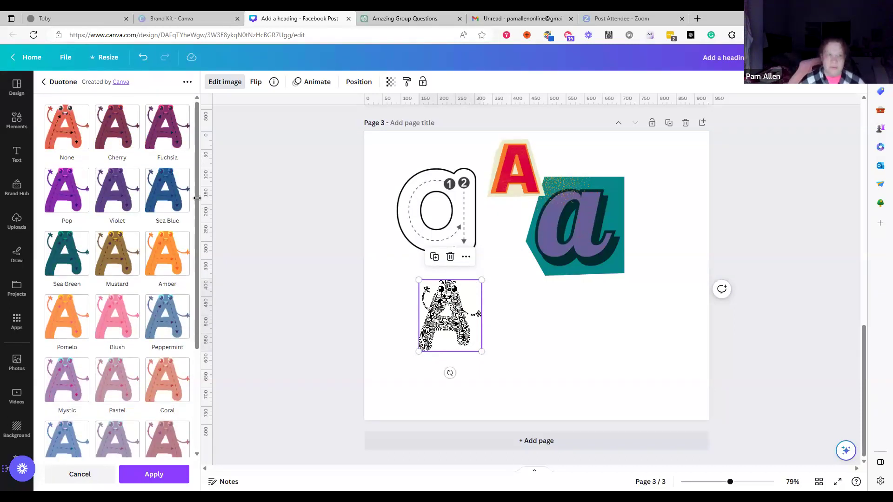
{"action": "left_click", "coordinate": [44, 82]}
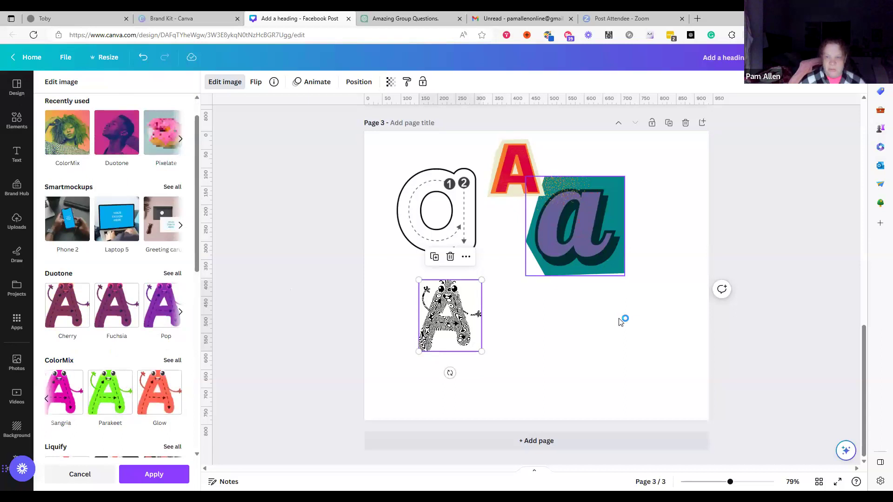
Step: Move the teal-paper letter a lower on the page, try the ColorMix Marine effect on it, and restore None
{"action": "left_click_drag", "start_coordinate": [592, 223], "coordinate": [615, 286]}
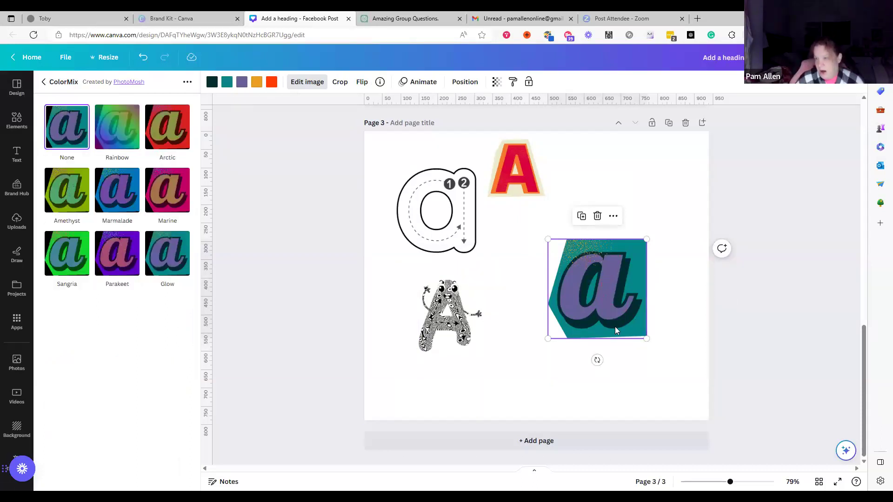
{"action": "left_click", "coordinate": [164, 198]}
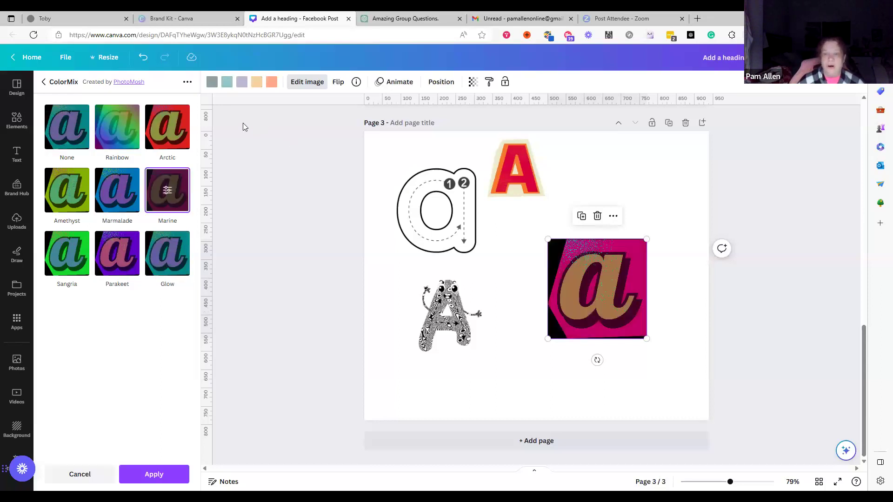
{"action": "left_click", "coordinate": [69, 136]}
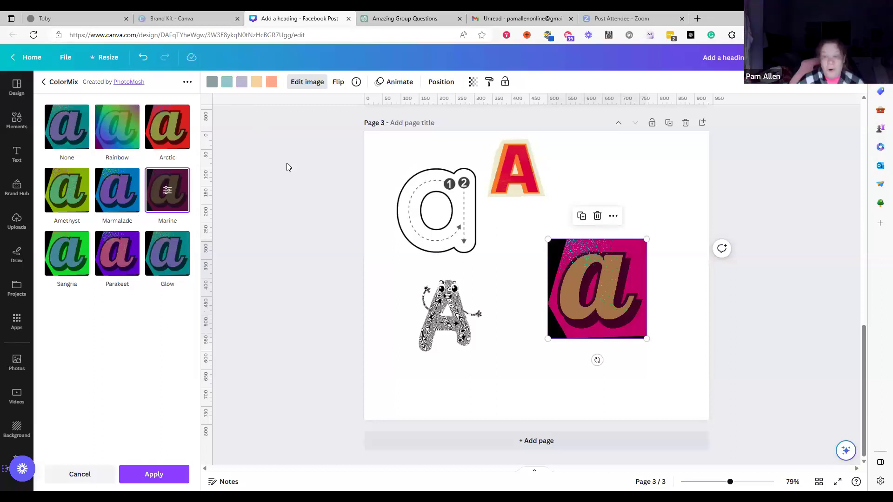
Step: Recolour the letter graphic's teal paper to the document's amber and its purple letter to the Canva Clubhouse pink
{"action": "left_click", "coordinate": [227, 82]}
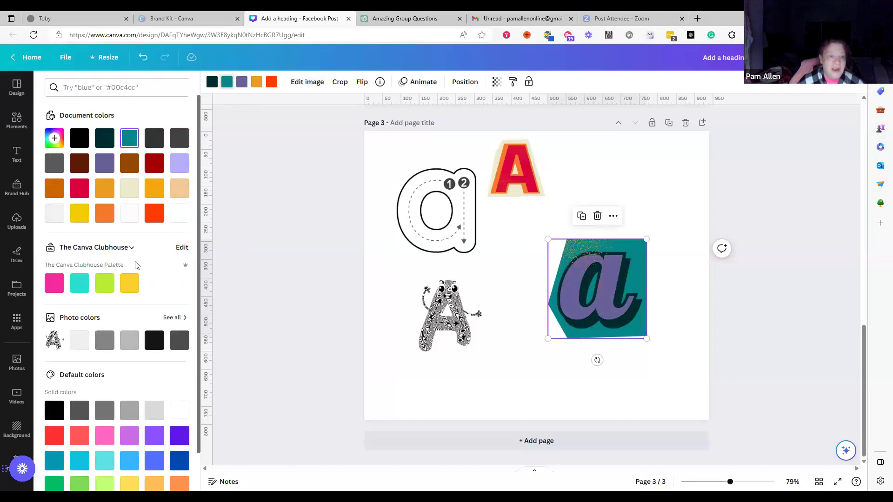
{"action": "left_click", "coordinate": [103, 190]}
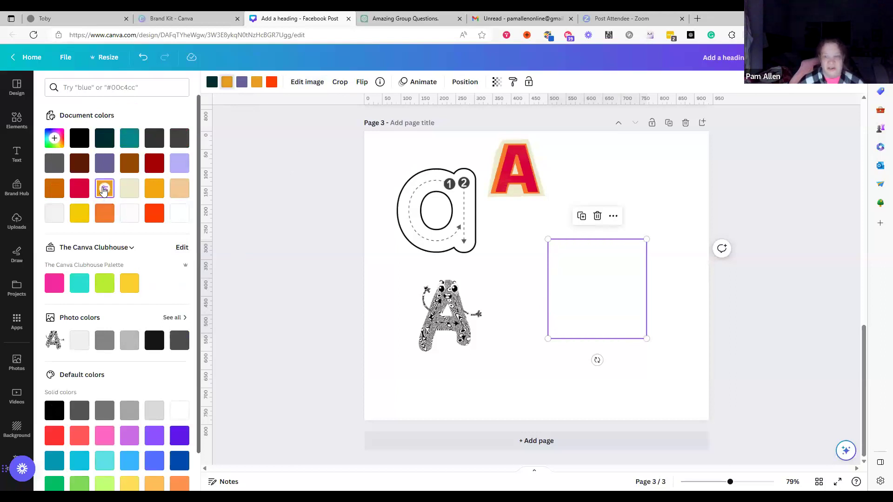
{"action": "left_click", "coordinate": [242, 82]}
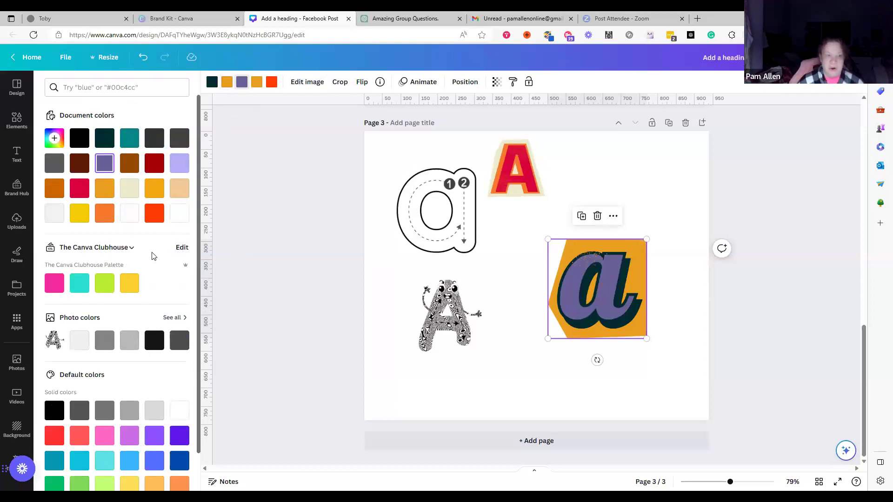
{"action": "left_click", "coordinate": [60, 285]}
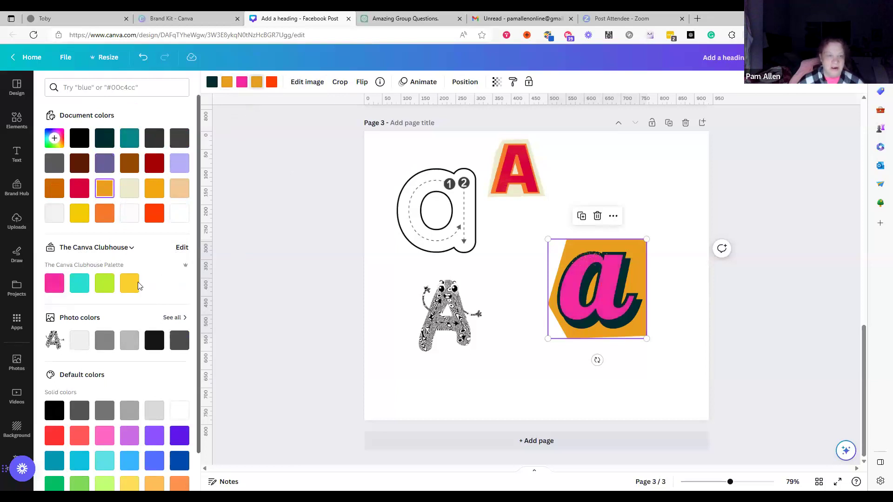
Step: Change the amber to the Canva Clubhouse yellow across all pages, and set the graphic's orange-red colour to the palette's turquoise
{"action": "left_click", "coordinate": [133, 286]}
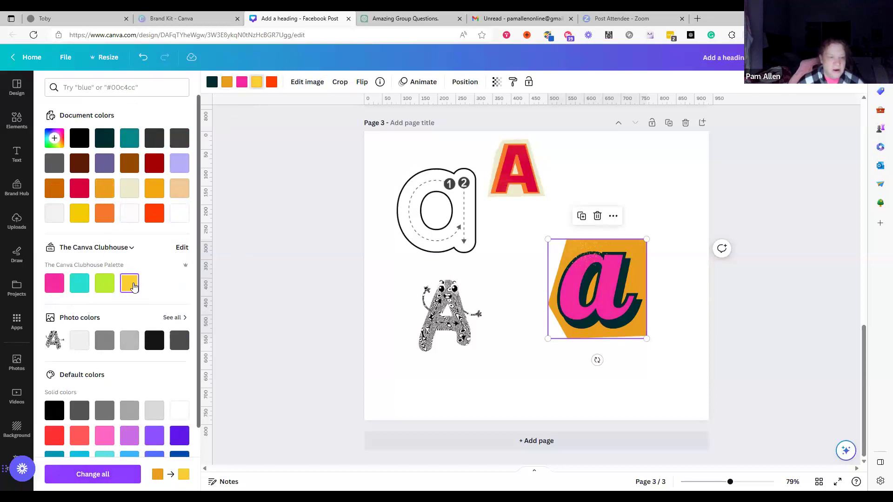
{"action": "left_click", "coordinate": [104, 477]}
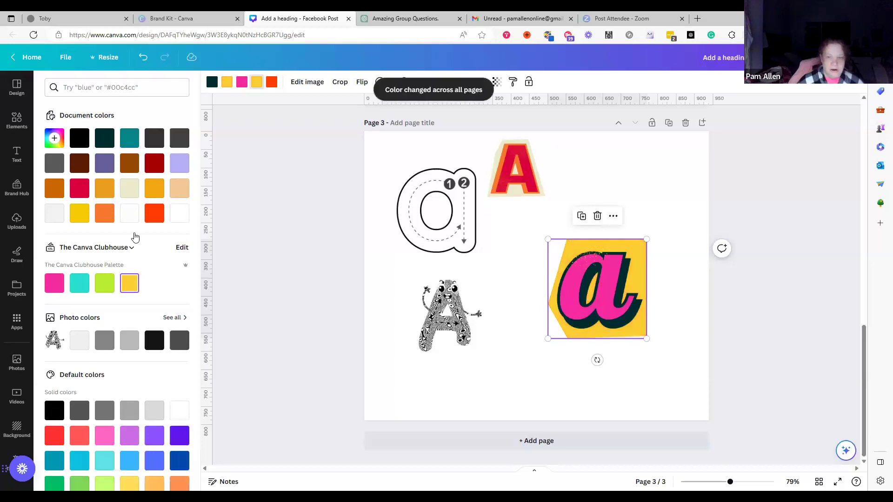
{"action": "left_click", "coordinate": [274, 84]}
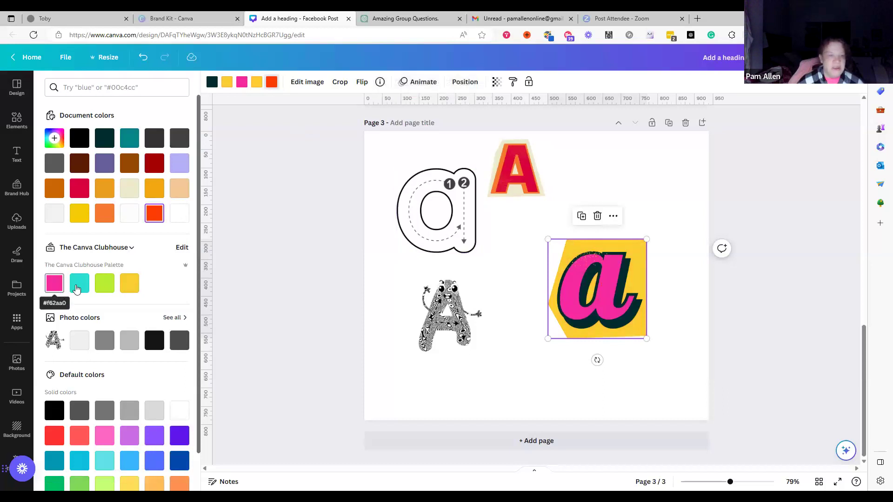
{"action": "left_click", "coordinate": [80, 287]}
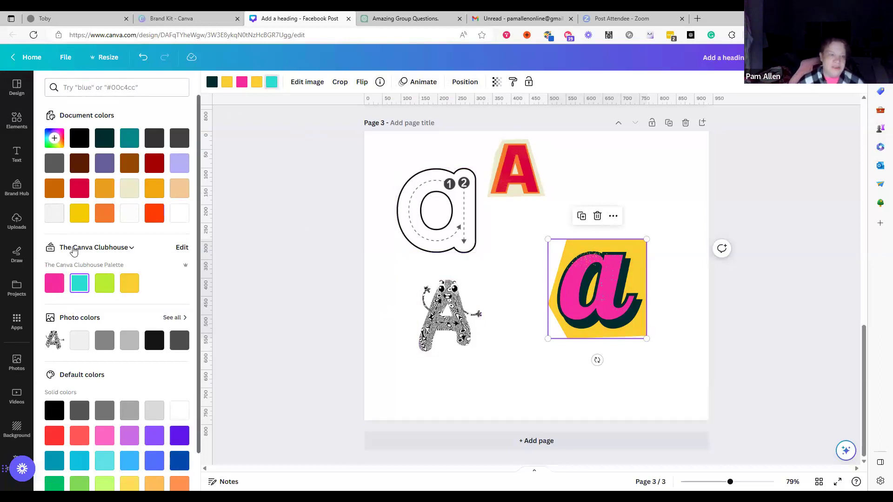
Step: Search the elements library for "letter b" graphics and add the yellow cartoon B sticker with a black outline
{"action": "left_click", "coordinate": [16, 120]}
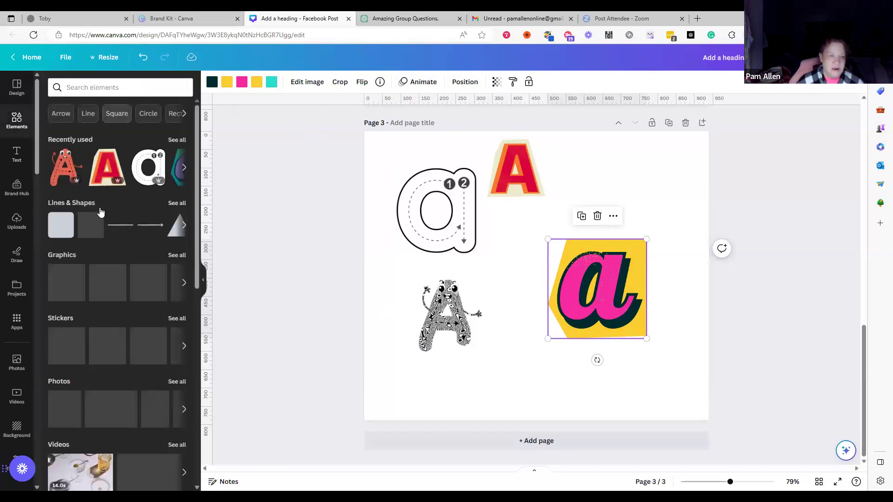
{"action": "left_click", "coordinate": [127, 88]}
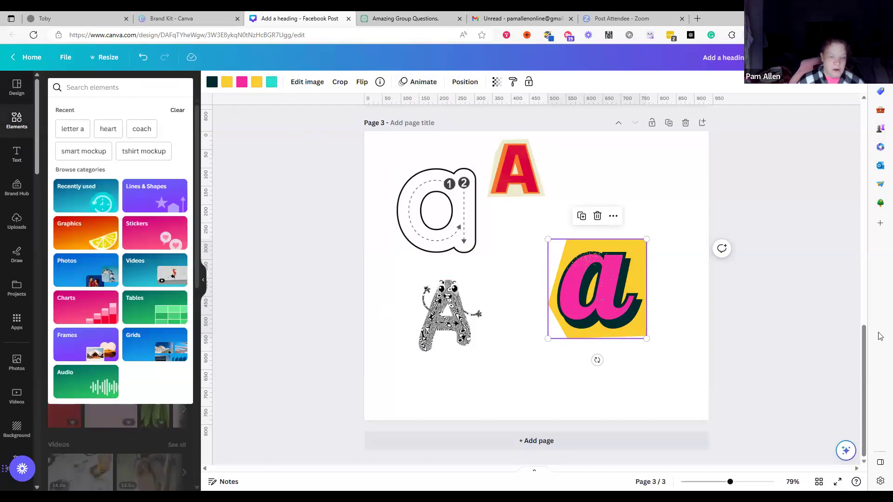
{"action": "type", "text": "letter b"}
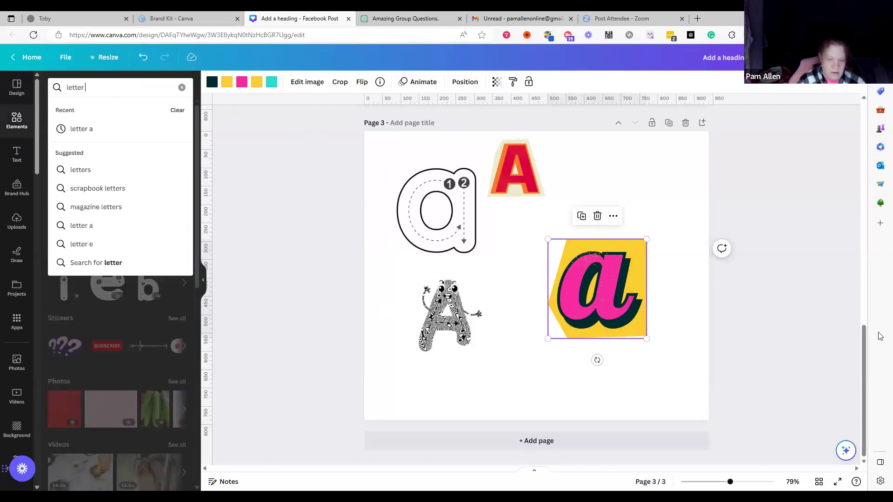
{"action": "key", "text": "Return"}
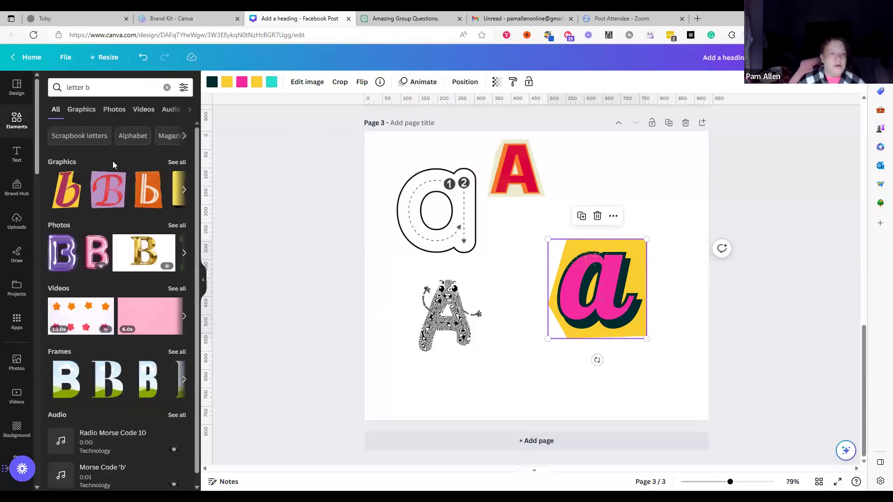
{"action": "left_click", "coordinate": [176, 162]}
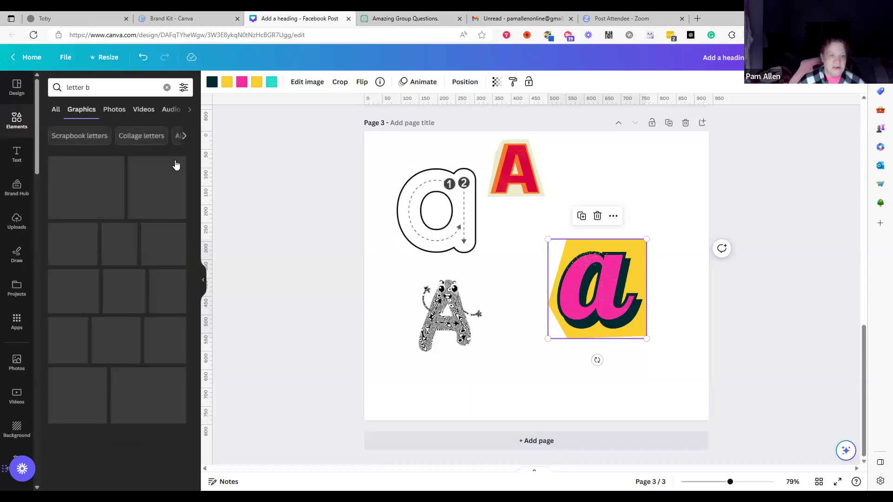
{"action": "left_click_drag", "start_coordinate": [196, 186], "coordinate": [193, 426]}
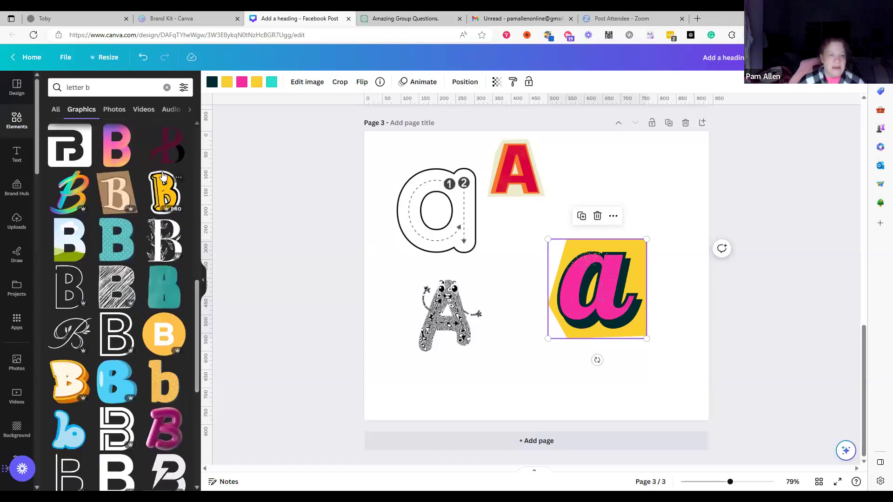
{"action": "left_click", "coordinate": [164, 191]}
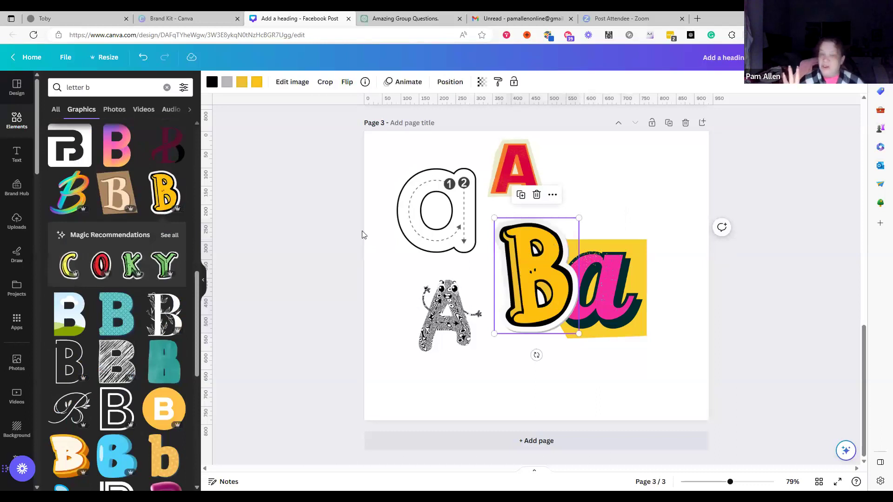
Step: Star the cartoon B graphic, and move it up above the pink letter a
{"action": "left_click", "coordinate": [554, 194]}
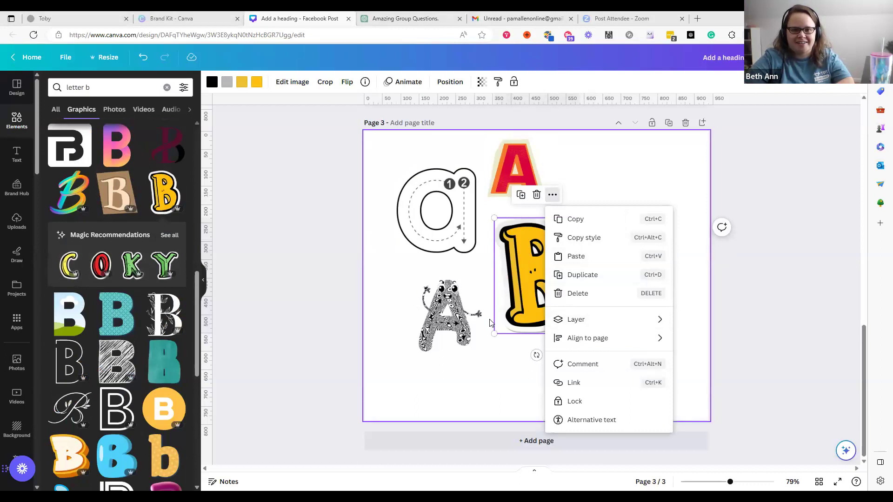
{"action": "left_click", "coordinate": [366, 83]}
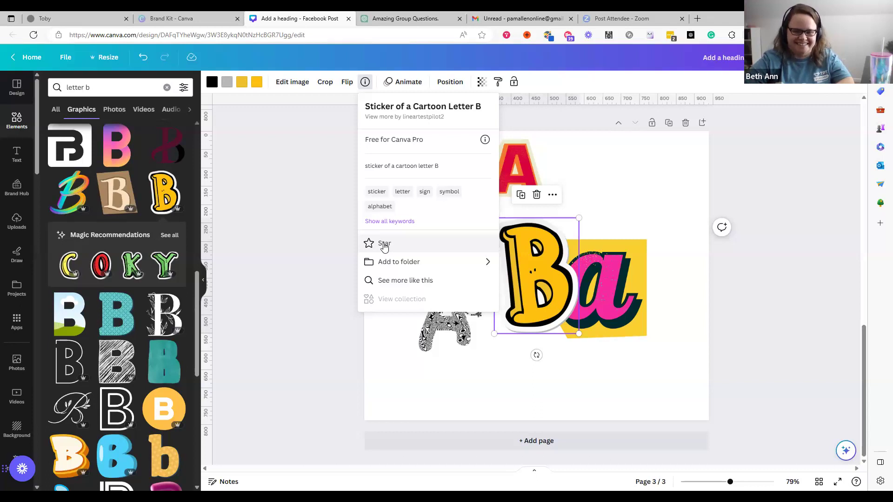
{"action": "left_click", "coordinate": [367, 244]}
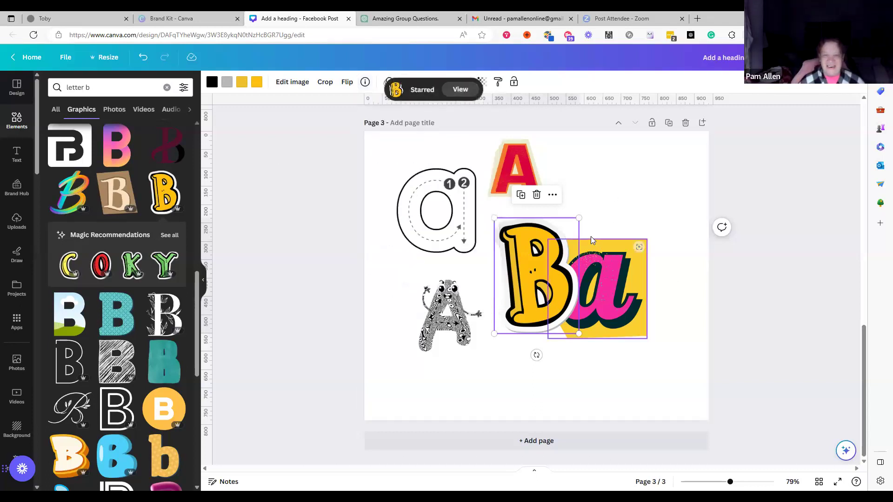
{"action": "left_click_drag", "start_coordinate": [541, 250], "coordinate": [623, 172]}
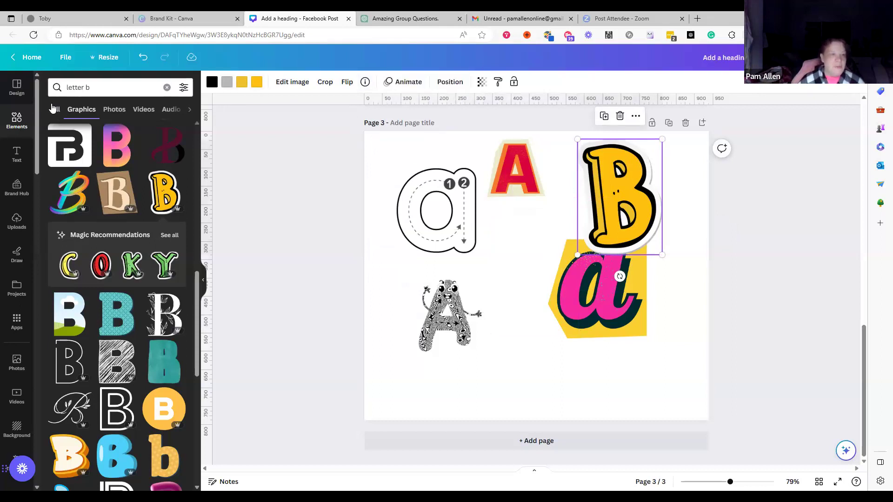
Step: Search the elements library for "letter b" and show all the photo results
{"action": "left_click", "coordinate": [16, 120]}
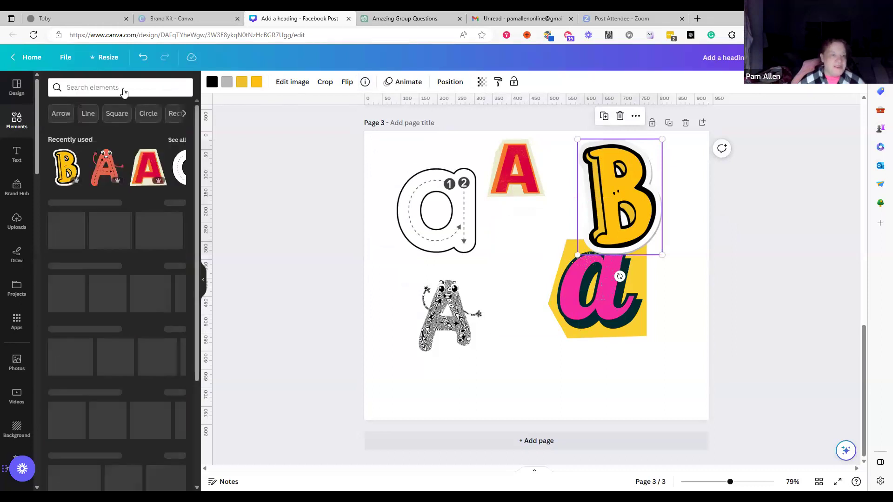
{"action": "left_click", "coordinate": [140, 86]}
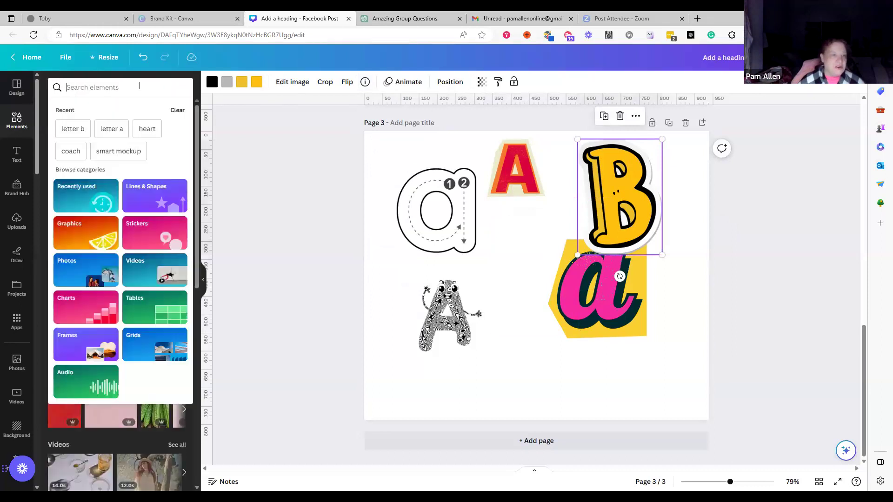
{"action": "type", "text": "b"}
{"action": "key", "text": "BackSpace"}
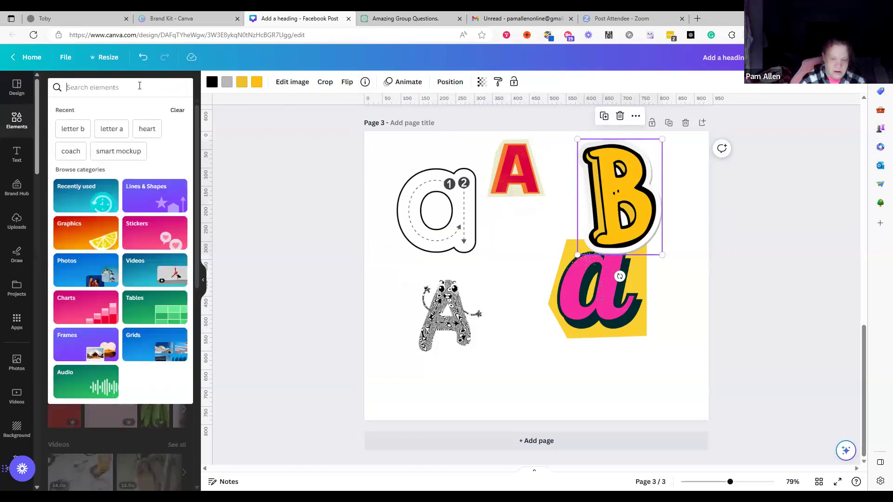
{"action": "type", "text": "letter b"}
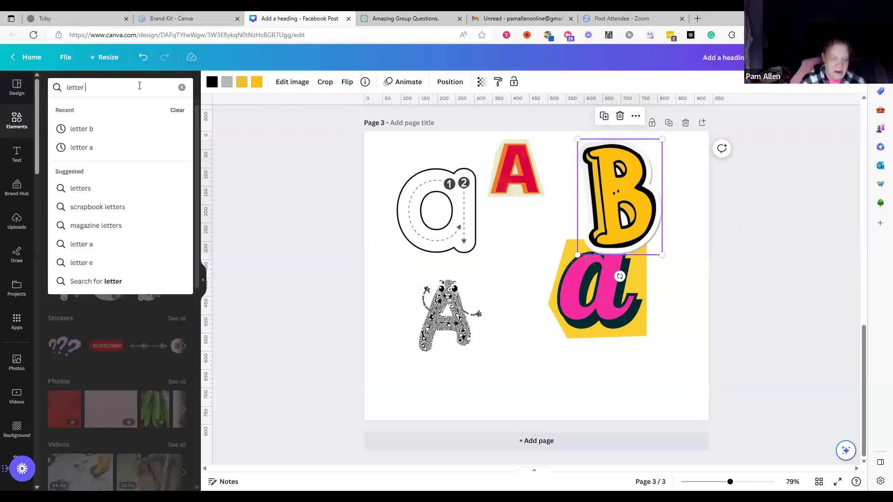
{"action": "left_click", "coordinate": [94, 130]}
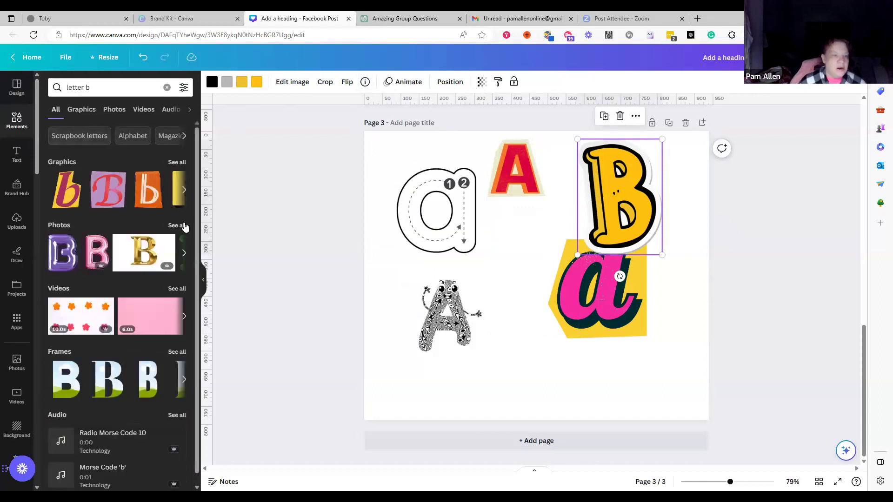
{"action": "left_click", "coordinate": [184, 226]}
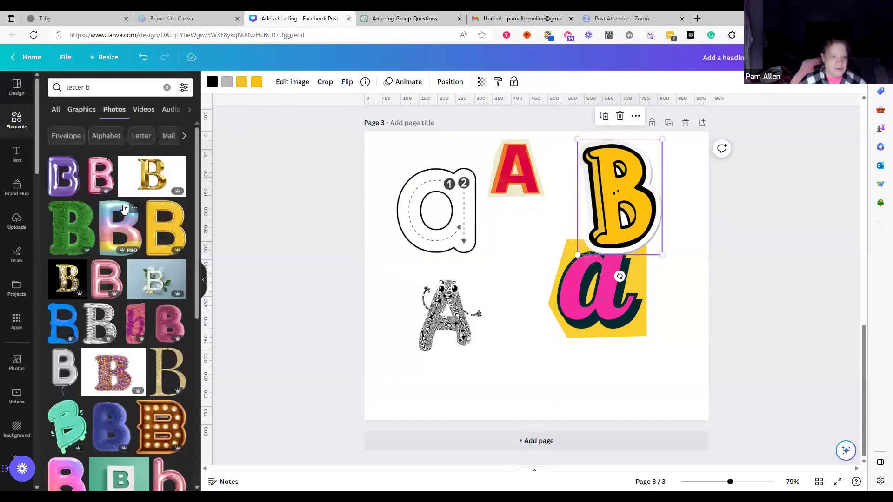
Step: Add the pastel rainbow balloon B photo, shrink it to about half size, and place it beside the black-and-white patterned A
{"action": "left_click", "coordinate": [120, 228]}
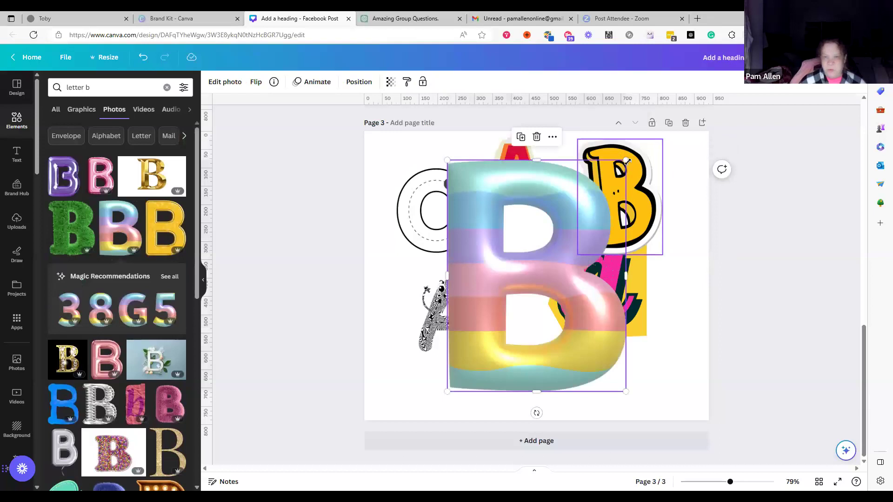
{"action": "left_click_drag", "start_coordinate": [628, 160], "coordinate": [538, 274]}
{"action": "left_click_drag", "start_coordinate": [462, 274], "coordinate": [482, 287]}
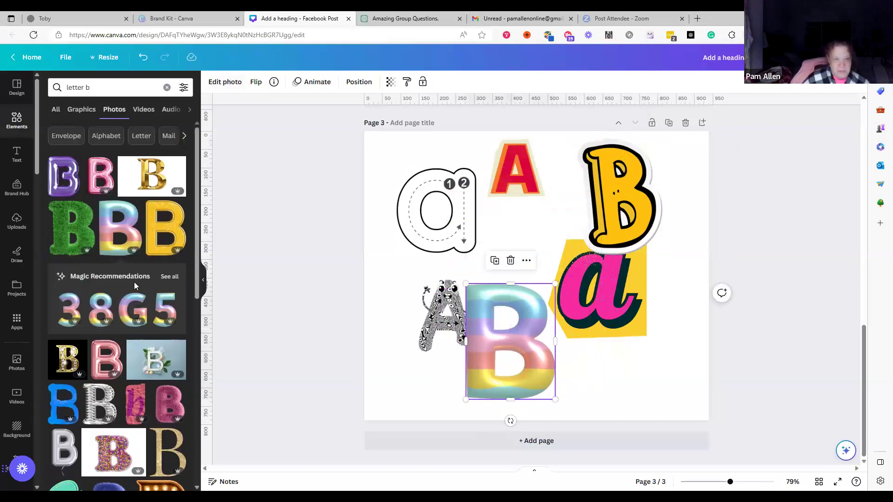
Step: Examine the full set of matching balloon characters and the balloon B photo's details and rainbow keyword
{"action": "left_click", "coordinate": [170, 277]}
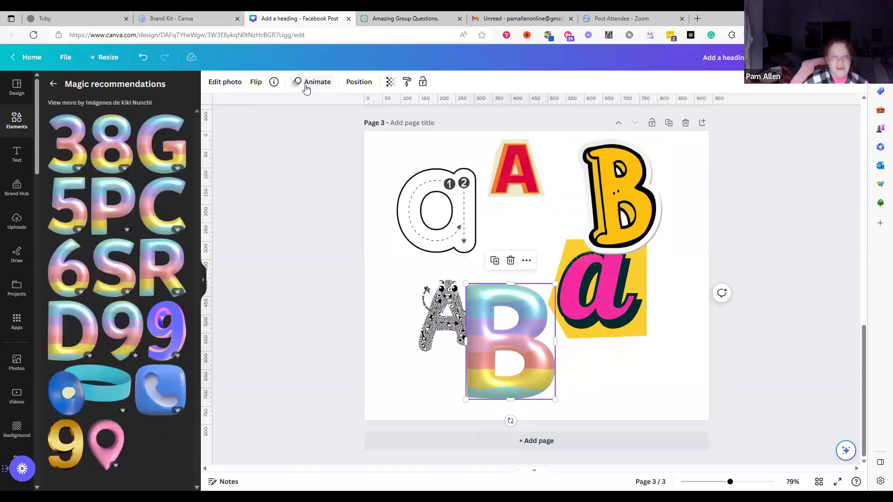
{"action": "left_click", "coordinate": [274, 83]}
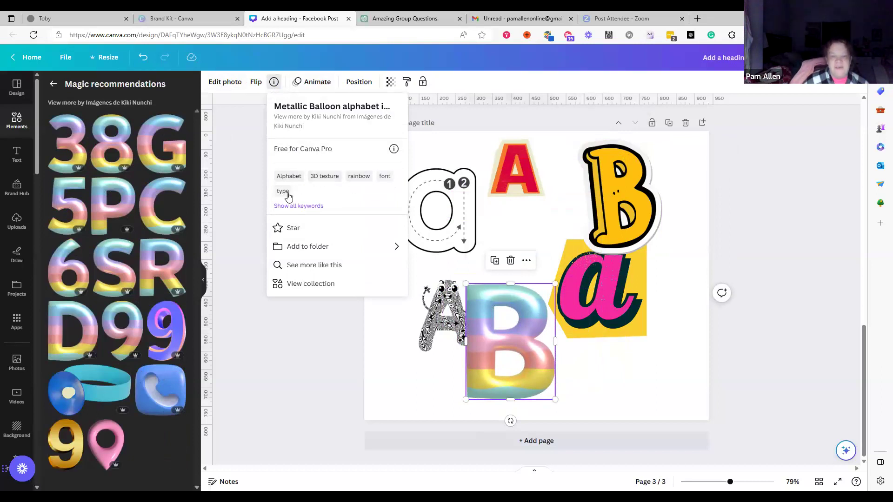
{"action": "left_click", "coordinate": [359, 176]}
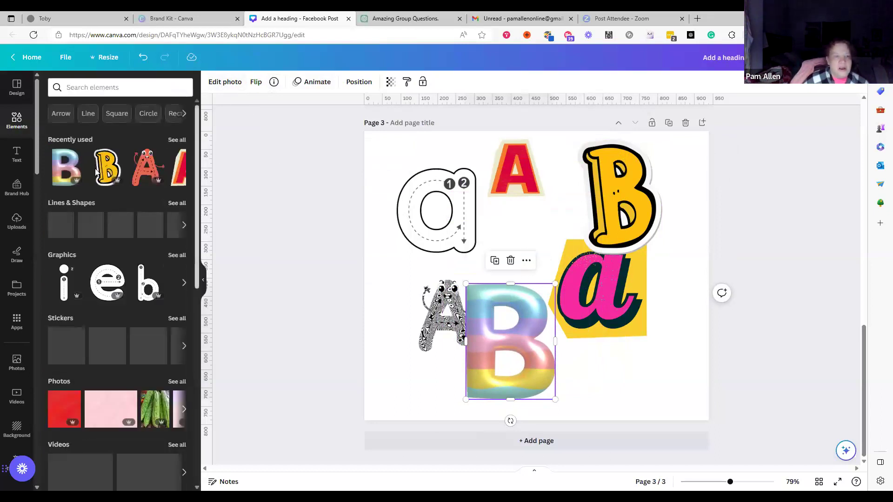
Step: Add a second copy of the rainbow balloon B from the recently used elements
{"action": "left_click", "coordinate": [68, 179]}
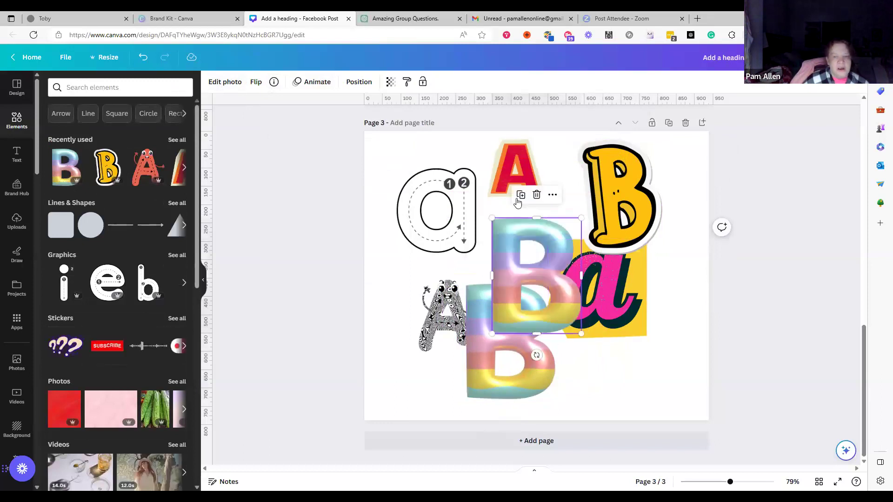
{"action": "left_click", "coordinate": [555, 195]}
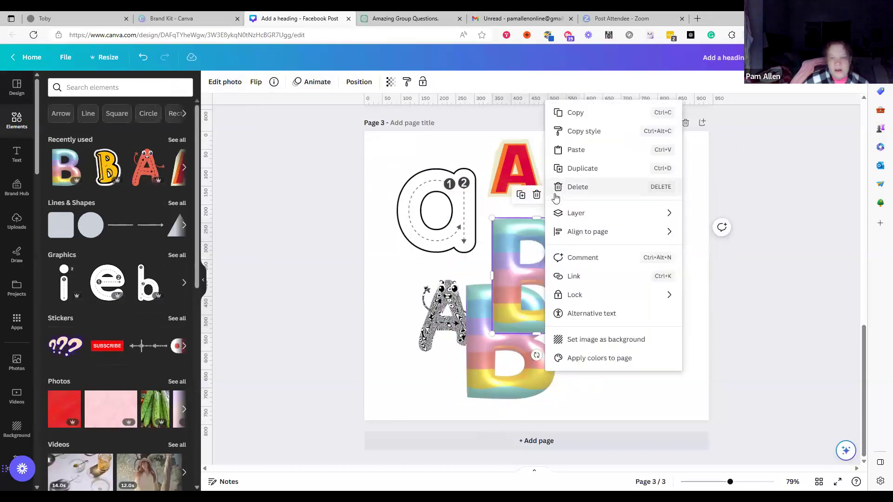
{"action": "left_click", "coordinate": [526, 213]}
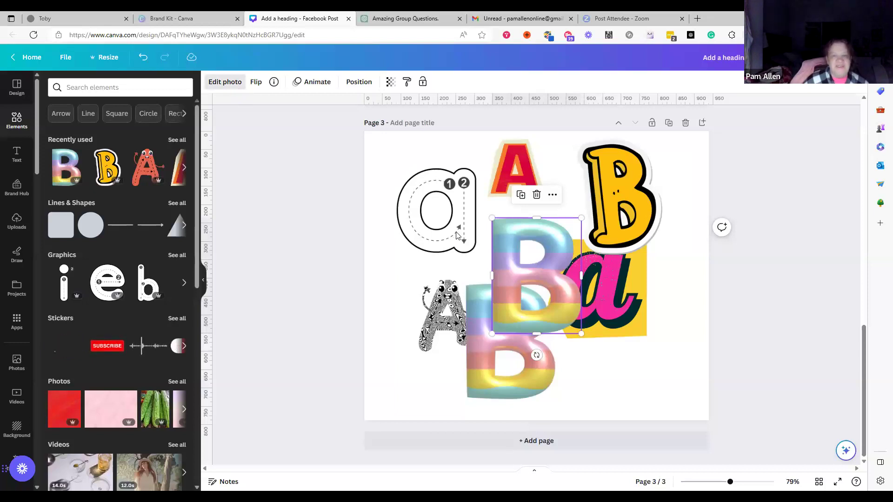
Step: Set the second balloon B's white balance to temperature 89 and tint -16, and place it over the lower part of the pink a
{"action": "left_click", "coordinate": [225, 82]}
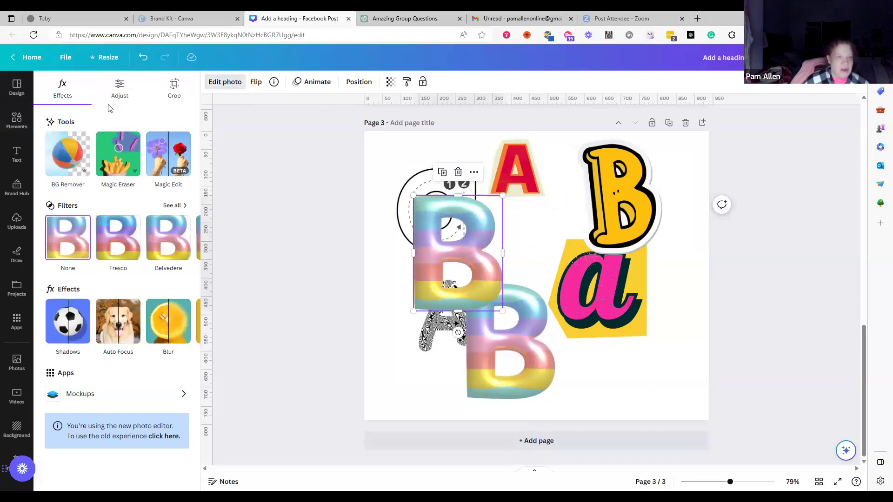
{"action": "left_click", "coordinate": [113, 88]}
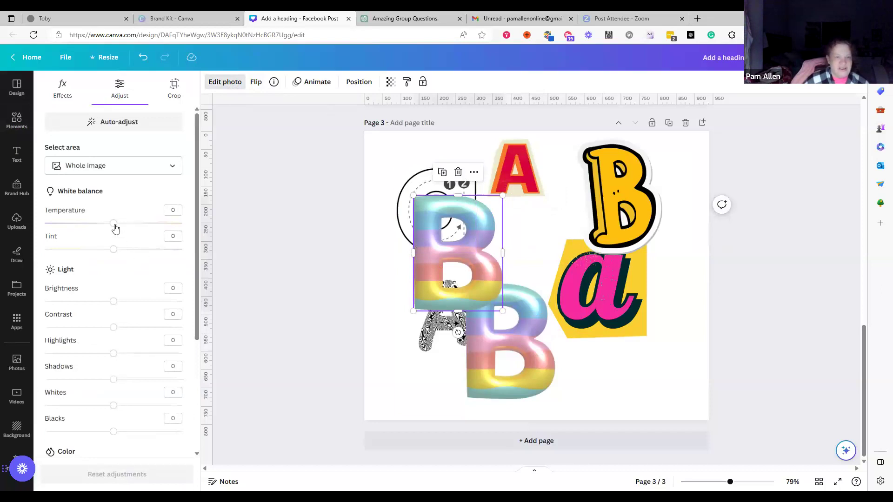
{"action": "left_click_drag", "start_coordinate": [116, 228], "coordinate": [49, 221]}
{"action": "left_click_drag", "start_coordinate": [137, 228], "coordinate": [175, 223]}
{"action": "left_click_drag", "start_coordinate": [145, 259], "coordinate": [103, 263]}
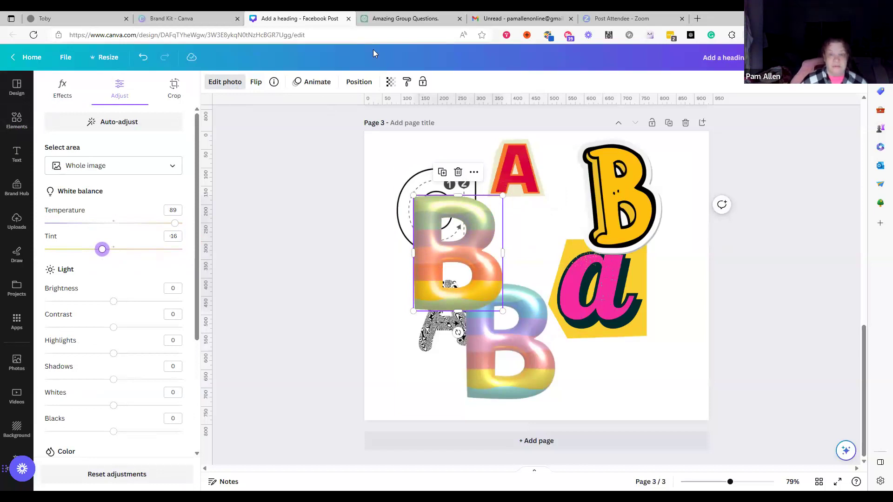
{"action": "left_click_drag", "start_coordinate": [429, 275], "coordinate": [598, 351]}
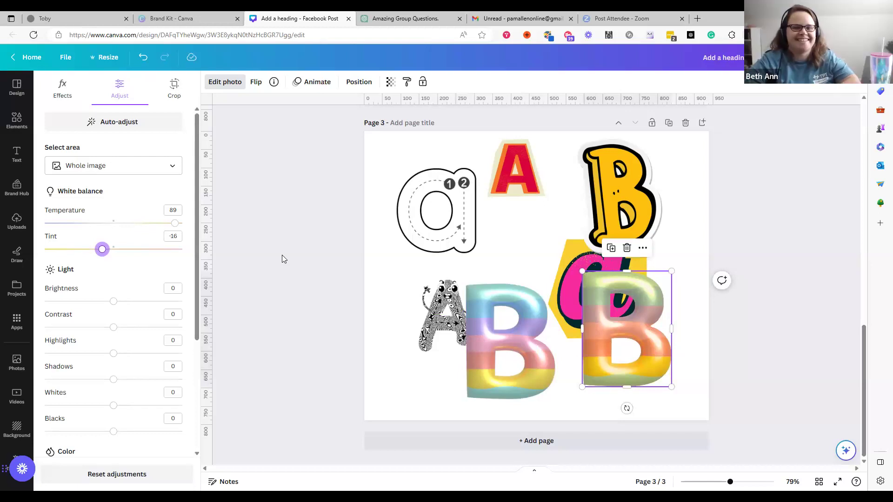
Step: Set the recoloured balloon B's sharpness to -98 in its texture adjustments
{"action": "scroll", "coordinate": [190, 429], "scroll_direction": "down", "scroll_amount": 1}
{"action": "scroll", "coordinate": [190, 428], "scroll_direction": "down", "scroll_amount": 3}
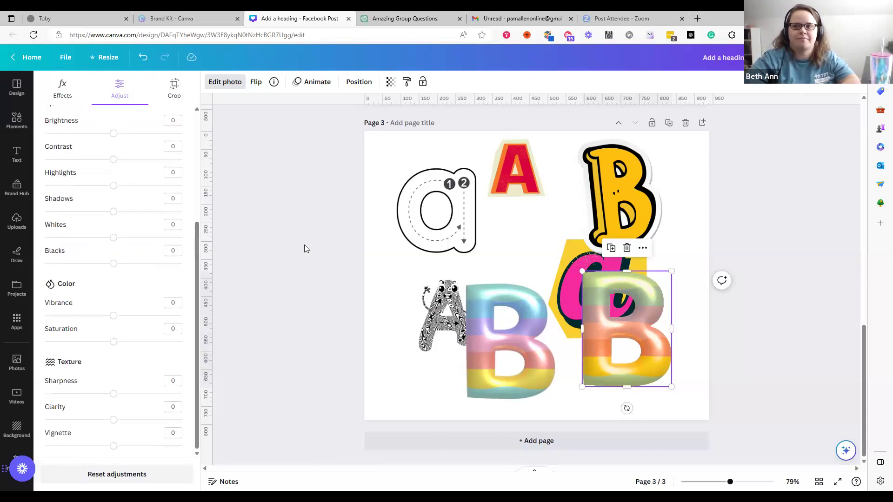
{"action": "left_click_drag", "start_coordinate": [113, 394], "coordinate": [60, 388]}
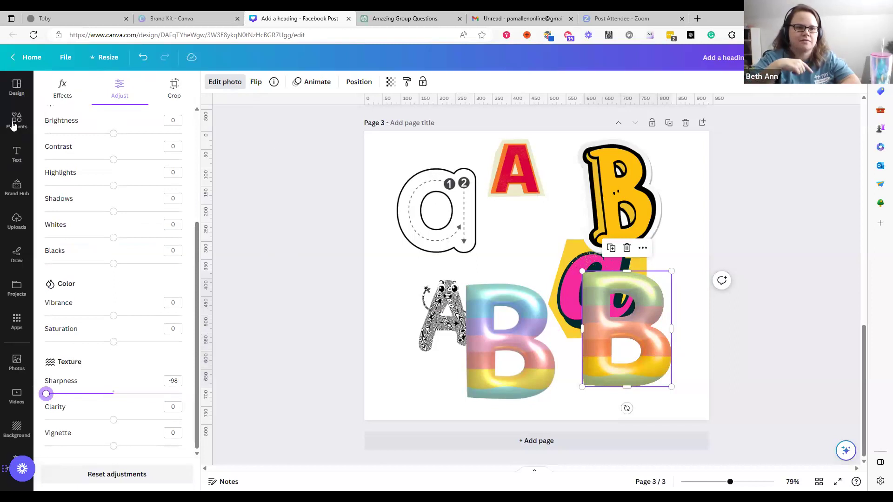
Step: Find the Artistic style combinations among the design styles and apply the Glacial Indifference one with teal and orange colours to page 3
{"action": "left_click", "coordinate": [17, 90]}
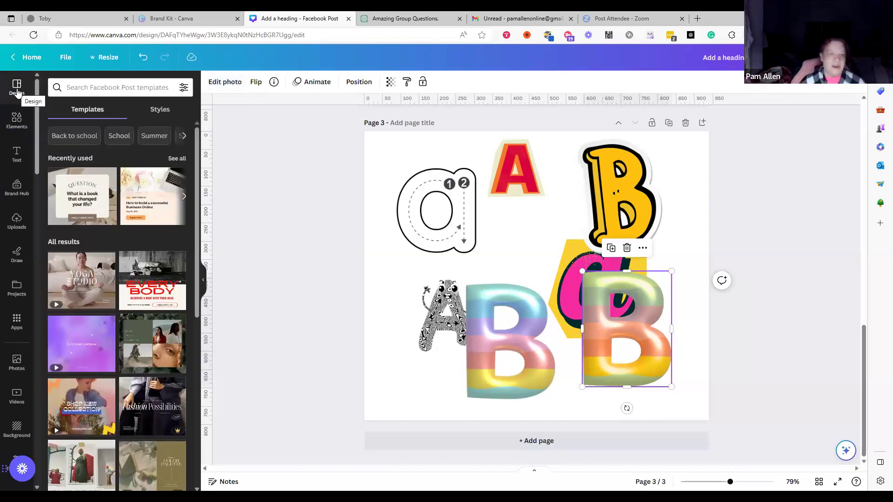
{"action": "left_click", "coordinate": [160, 110]}
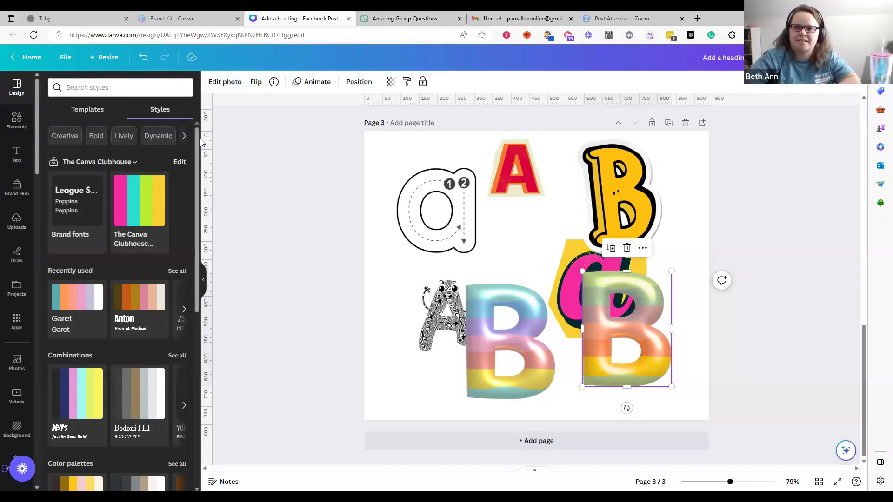
{"action": "left_click_drag", "start_coordinate": [201, 147], "coordinate": [212, 124]}
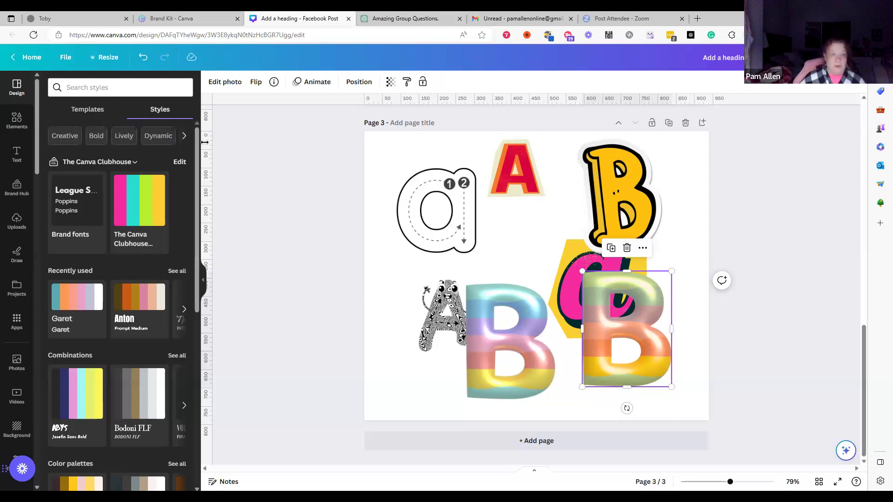
{"action": "left_click", "coordinate": [68, 139]}
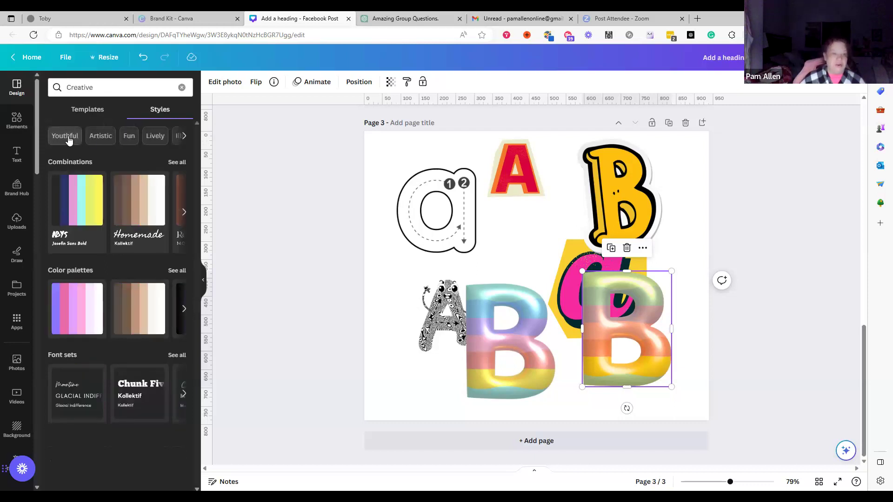
{"action": "left_click", "coordinate": [97, 140]}
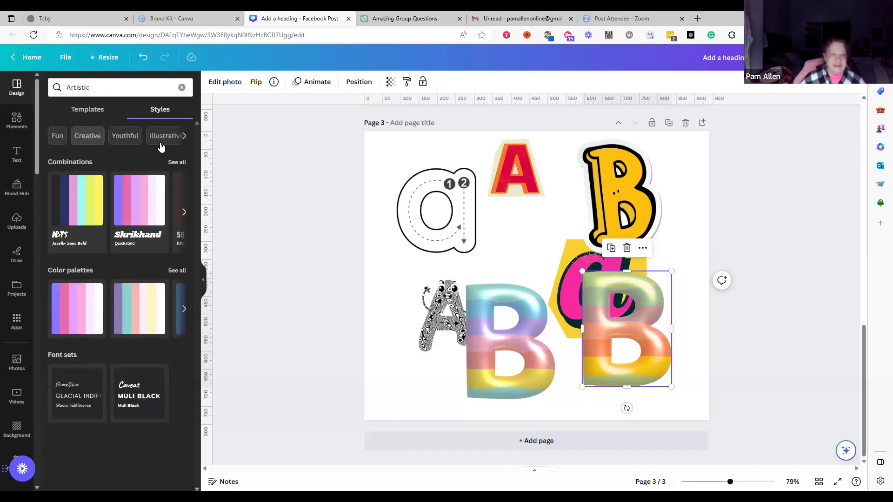
{"action": "left_click", "coordinate": [184, 213]}
{"action": "left_click", "coordinate": [180, 162]}
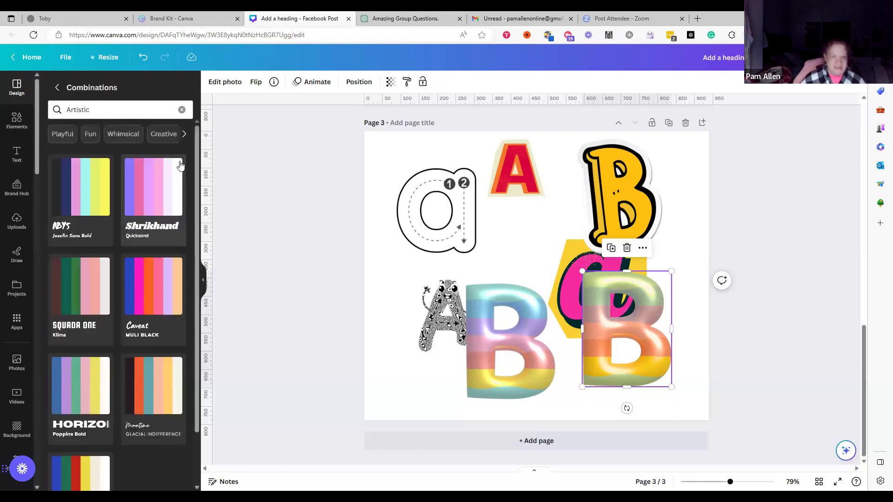
{"action": "left_click_drag", "start_coordinate": [197, 155], "coordinate": [207, 226]}
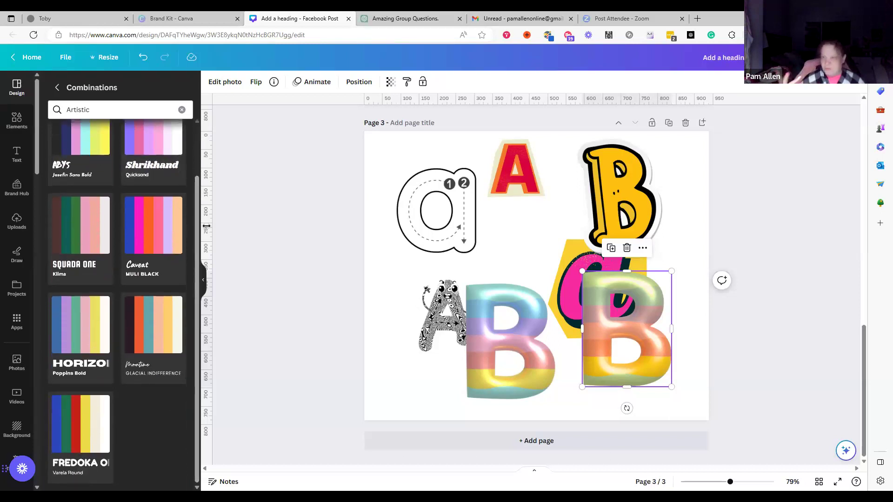
{"action": "left_click", "coordinate": [152, 370]}
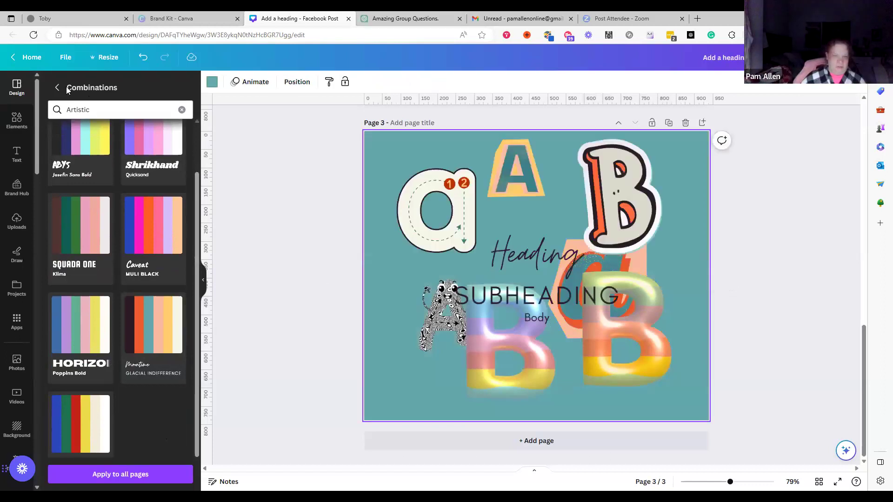
Step: Examine the document, brand, photo and default colours offered for the page background and for the upper letter A graphic
{"action": "left_click", "coordinate": [212, 82]}
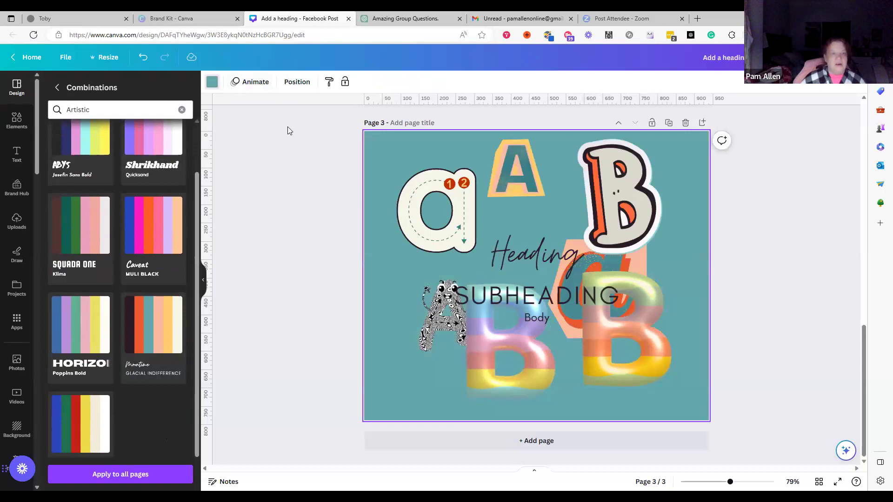
{"action": "scroll", "coordinate": [200, 279], "scroll_direction": "down", "scroll_amount": 2}
{"action": "scroll", "coordinate": [200, 209], "scroll_direction": "up", "scroll_amount": 2}
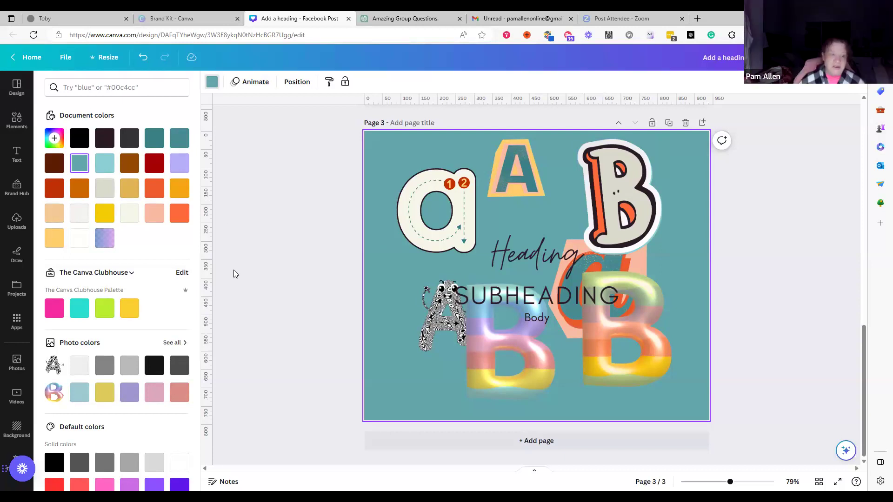
{"action": "left_click_drag", "start_coordinate": [198, 101], "coordinate": [201, 283]}
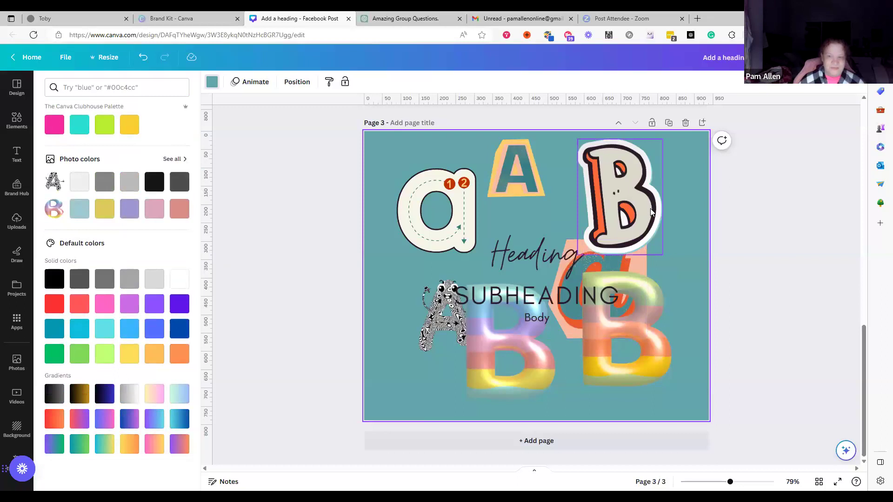
{"action": "left_click", "coordinate": [506, 169]}
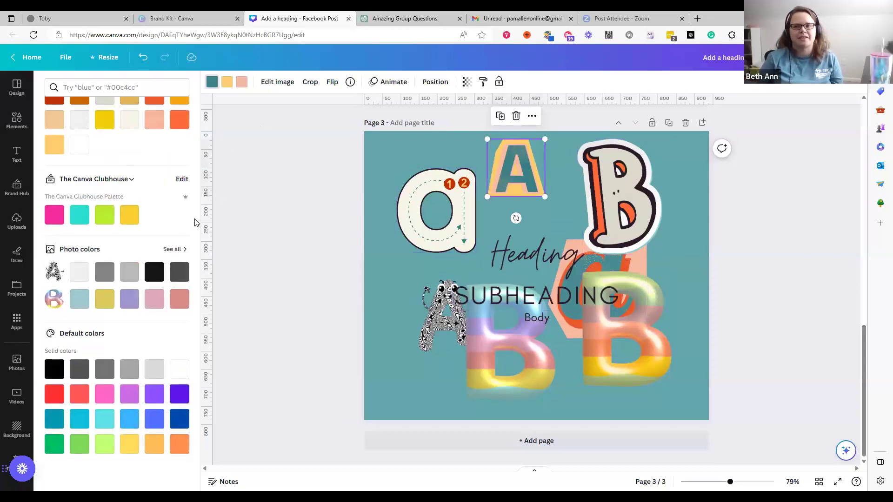
{"action": "scroll", "coordinate": [197, 213], "scroll_direction": "up", "scroll_amount": 2}
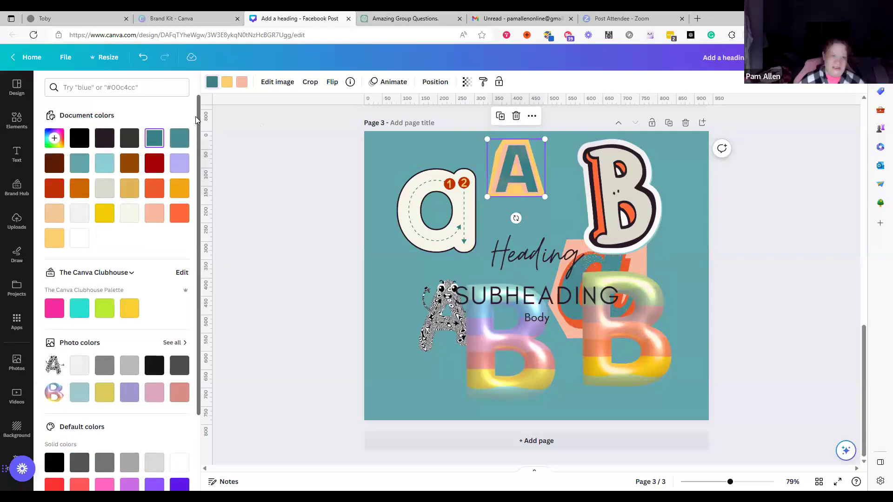
{"action": "scroll", "coordinate": [199, 213], "scroll_direction": "down", "scroll_amount": 2}
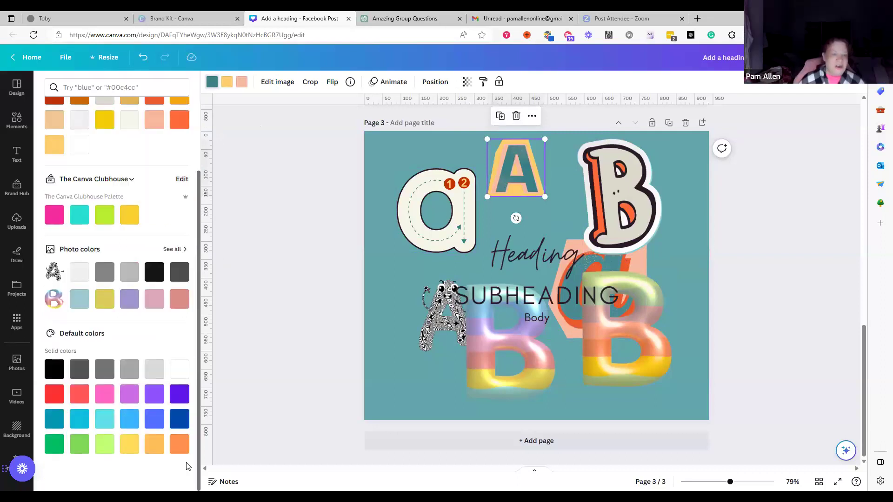
{"action": "scroll", "coordinate": [195, 265], "scroll_direction": "up", "scroll_amount": 2}
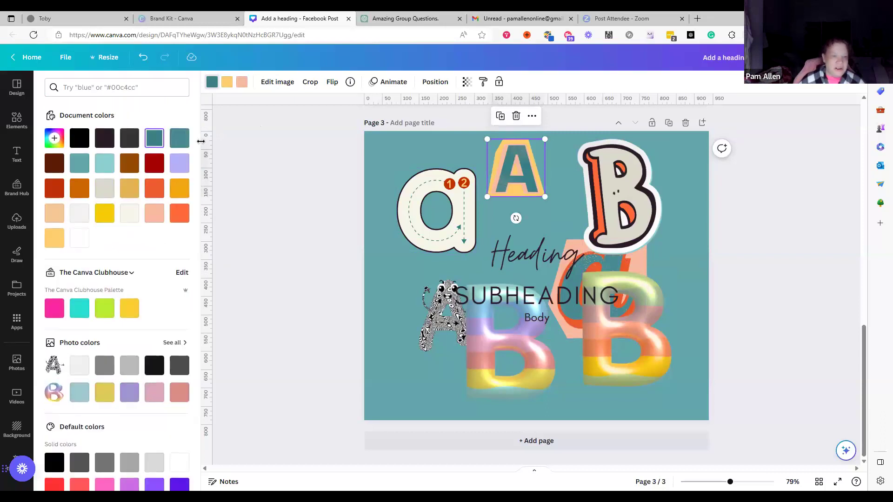
Step: Examine the custom colour picker and hex code for the teal colour of the upper letter A graphic
{"action": "left_click", "coordinate": [153, 139]}
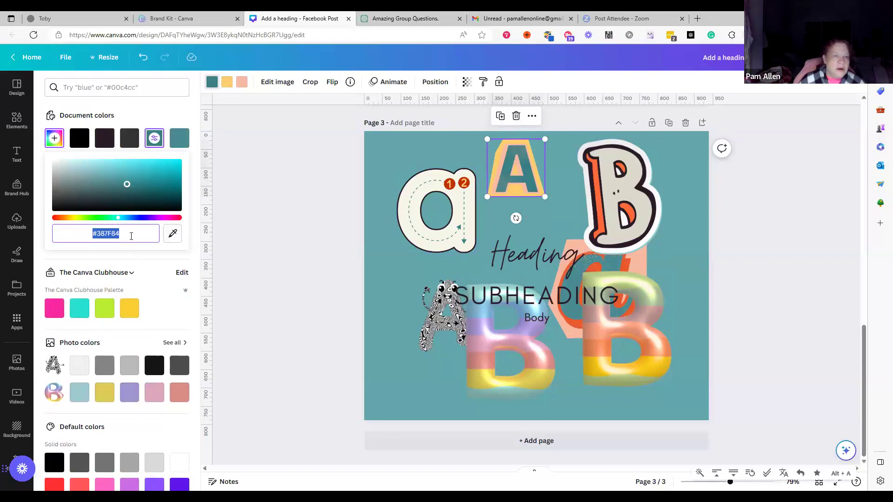
{"action": "left_click", "coordinate": [155, 139]}
{"action": "left_click", "coordinate": [154, 139]}
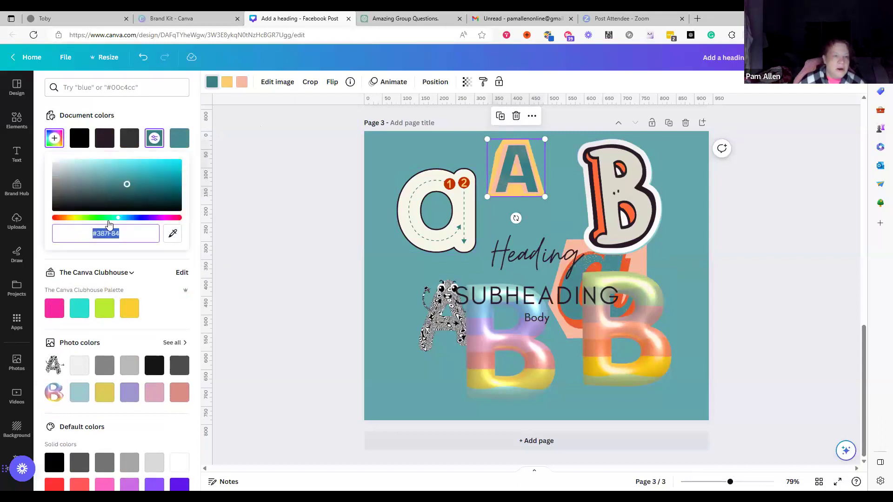
{"action": "left_click", "coordinate": [160, 170]}
{"action": "left_click", "coordinate": [155, 145]}
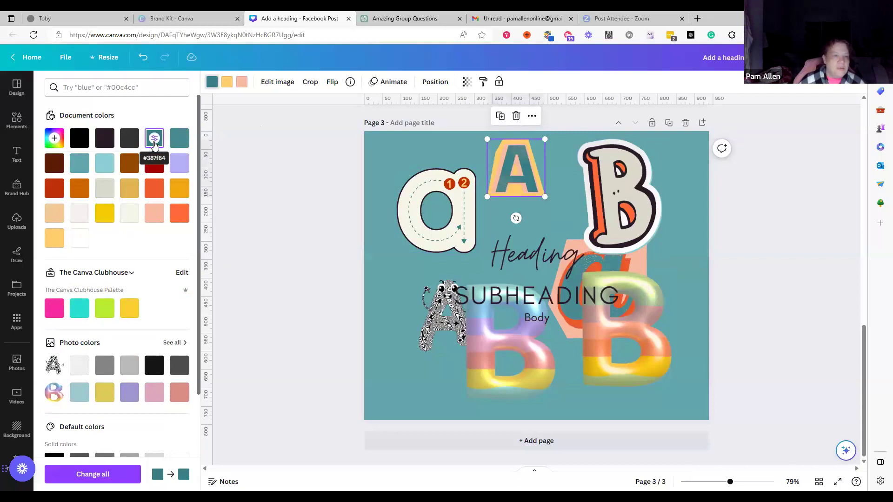
{"action": "left_click", "coordinate": [155, 147]}
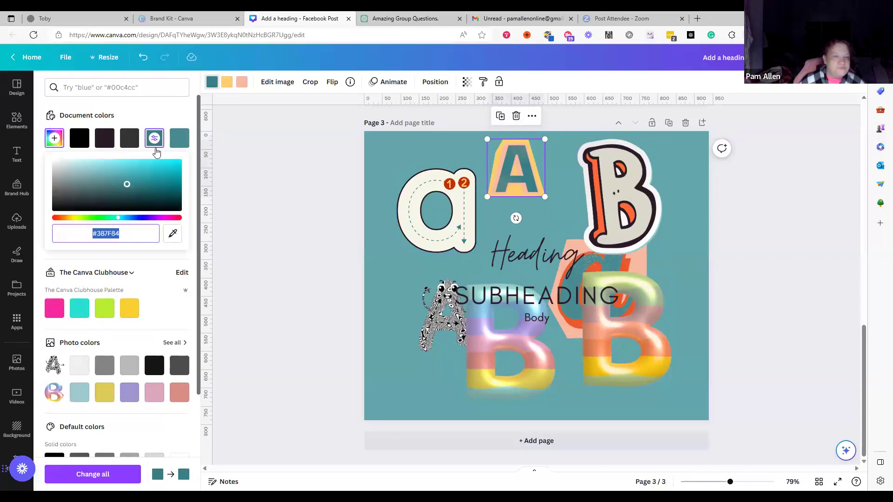
{"action": "left_click", "coordinate": [50, 139]}
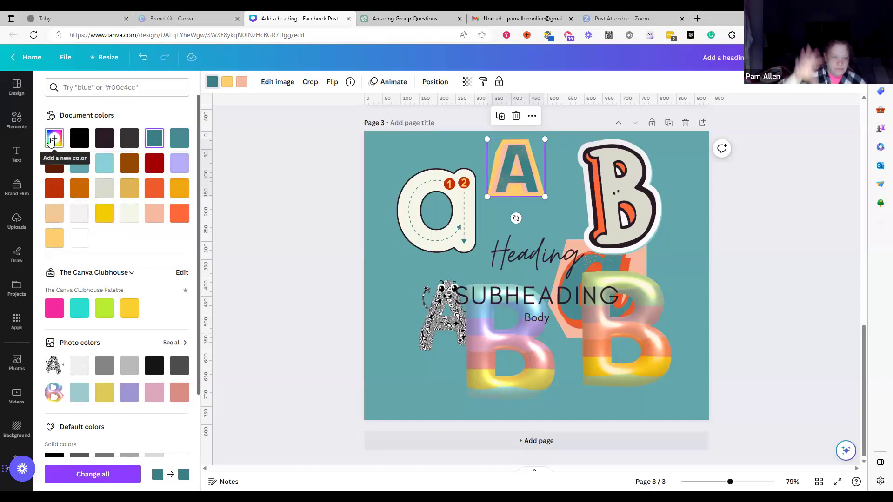
{"action": "left_click_drag", "start_coordinate": [200, 178], "coordinate": [205, 134]}
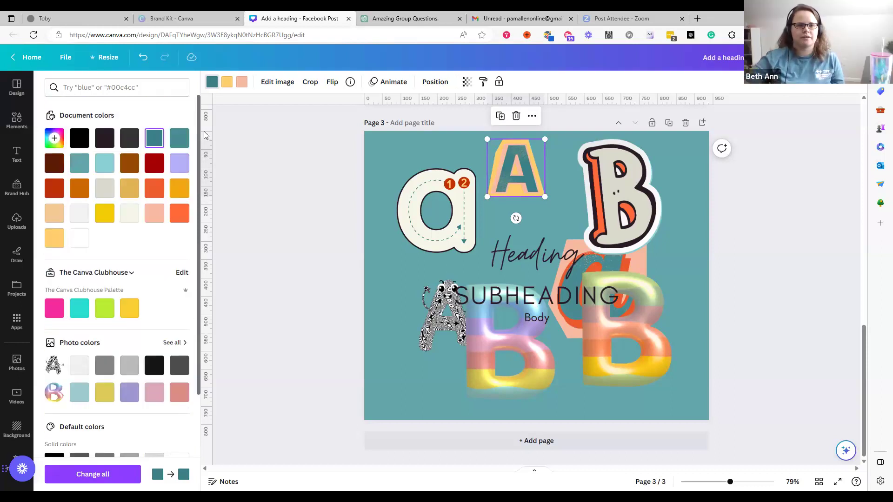
{"action": "left_click", "coordinate": [156, 141]}
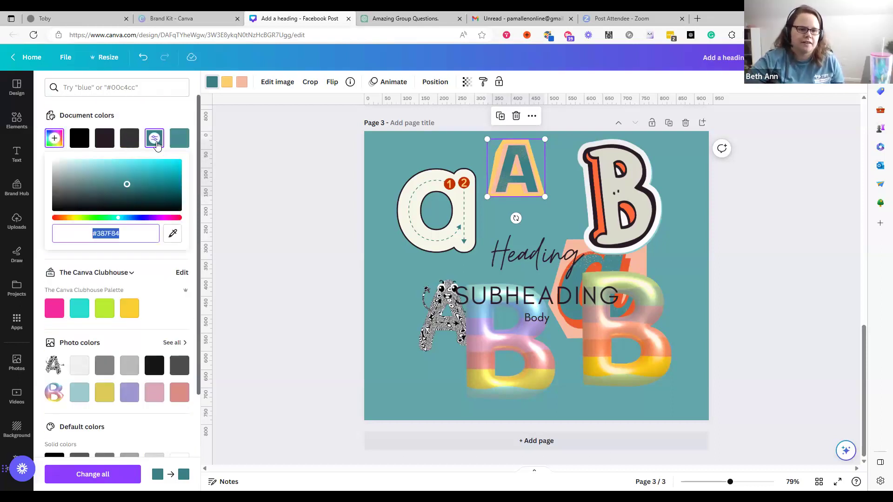
{"action": "left_click", "coordinate": [197, 150]}
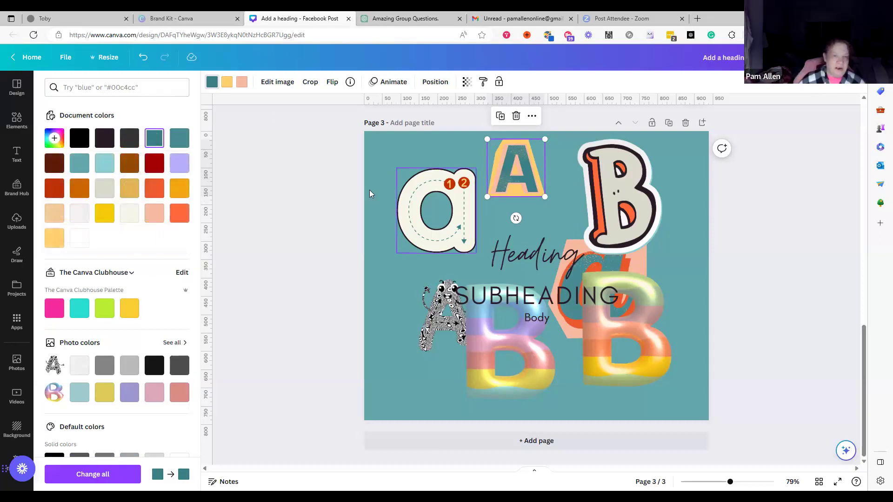
Step: Replace the teal in the upper letter A graphic with the custom bright cyan #41E8F4
{"action": "left_click", "coordinate": [211, 82]}
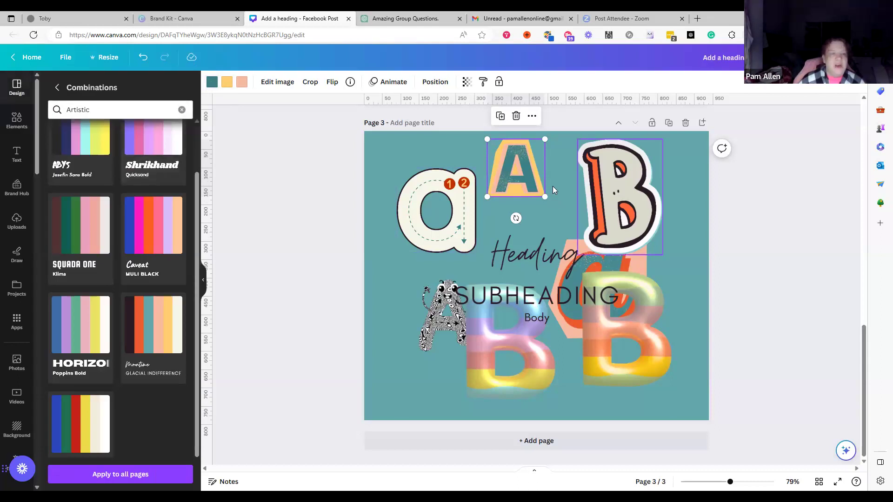
{"action": "left_click", "coordinate": [212, 83]}
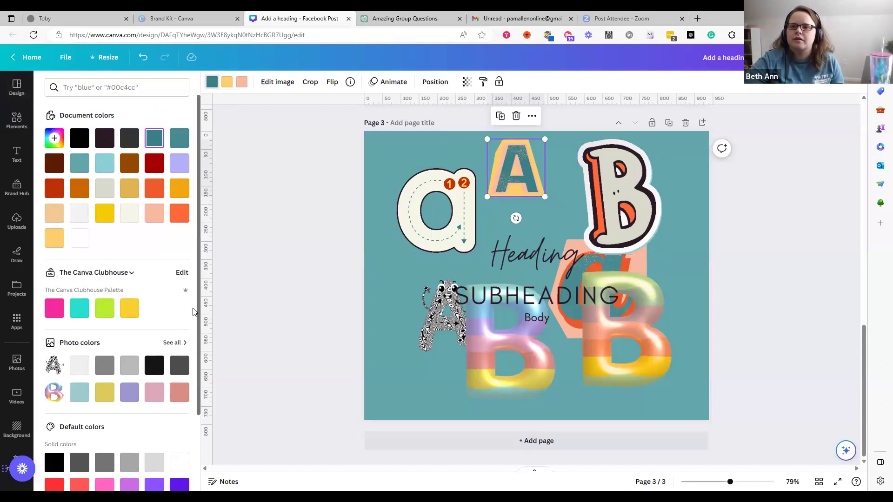
{"action": "scroll", "coordinate": [187, 323], "scroll_direction": "down", "scroll_amount": 2}
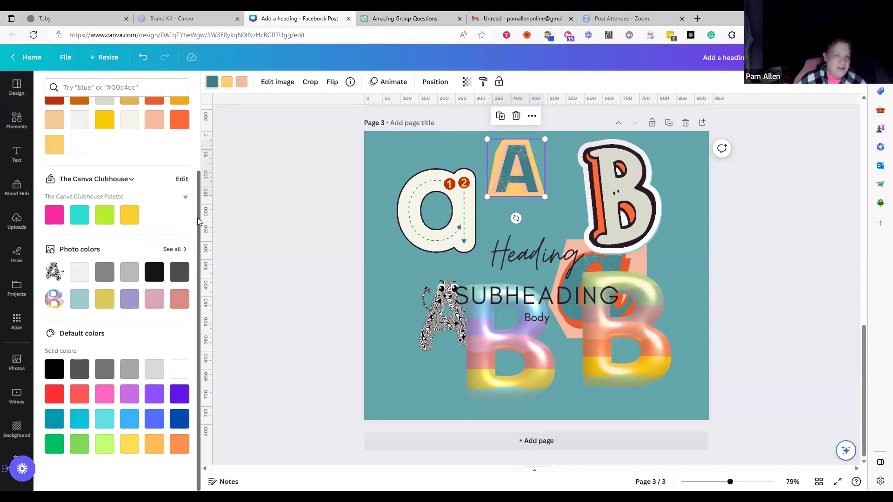
{"action": "scroll", "coordinate": [197, 218], "scroll_direction": "up", "scroll_amount": 3}
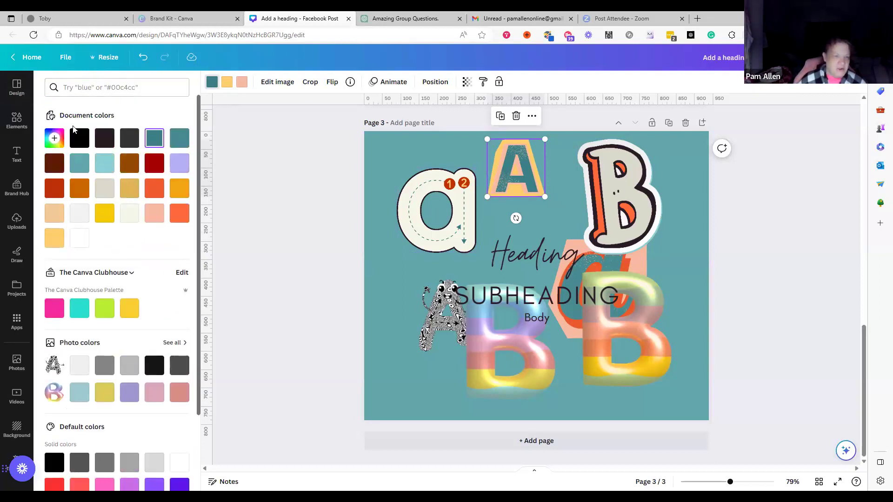
{"action": "left_click", "coordinate": [55, 141]}
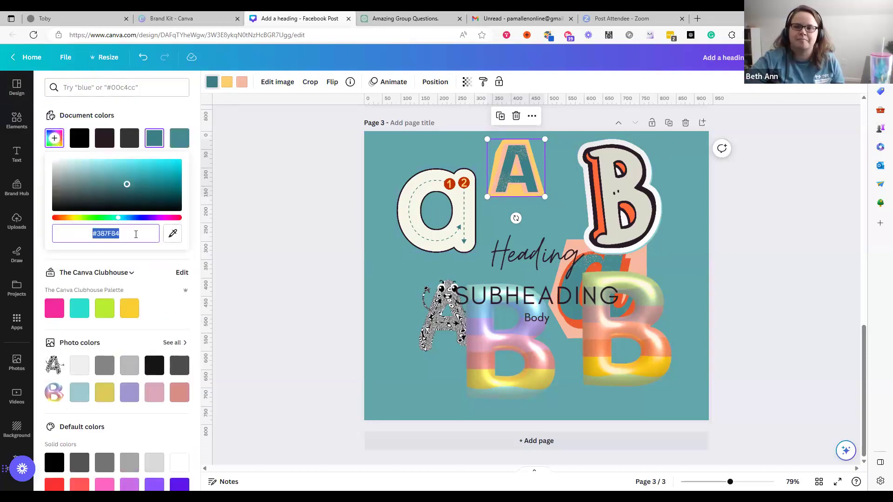
{"action": "left_click", "coordinate": [154, 139]}
{"action": "left_click", "coordinate": [154, 139]}
{"action": "left_click", "coordinate": [147, 162]}
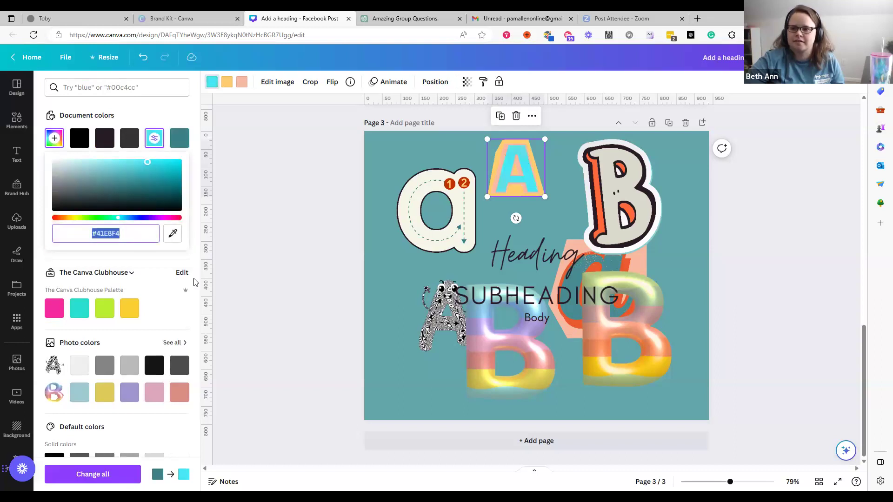
Step: Examine the available palettes and hex code for the letter A's cyan, and browse the image effects offered for that graphic
{"action": "scroll", "coordinate": [198, 291], "scroll_direction": "down", "scroll_amount": 2}
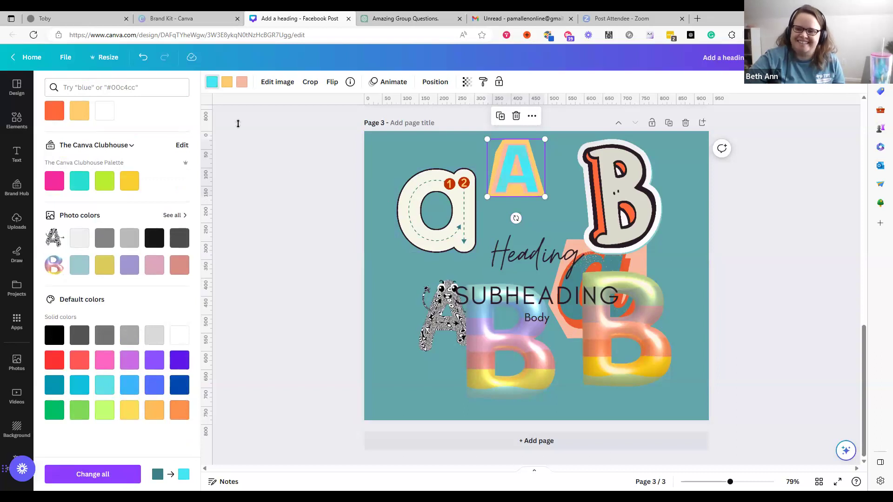
{"action": "left_click_drag", "start_coordinate": [196, 210], "coordinate": [193, 62]}
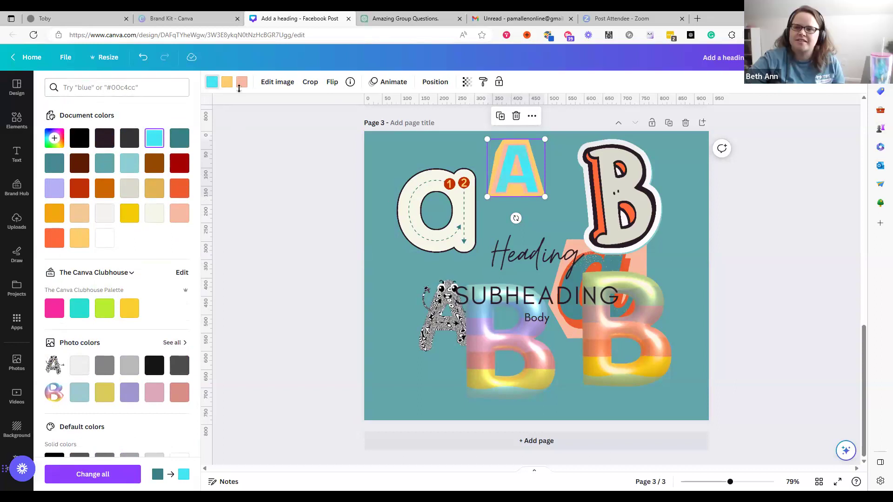
{"action": "mouse_move", "coordinate": [159, 145]}
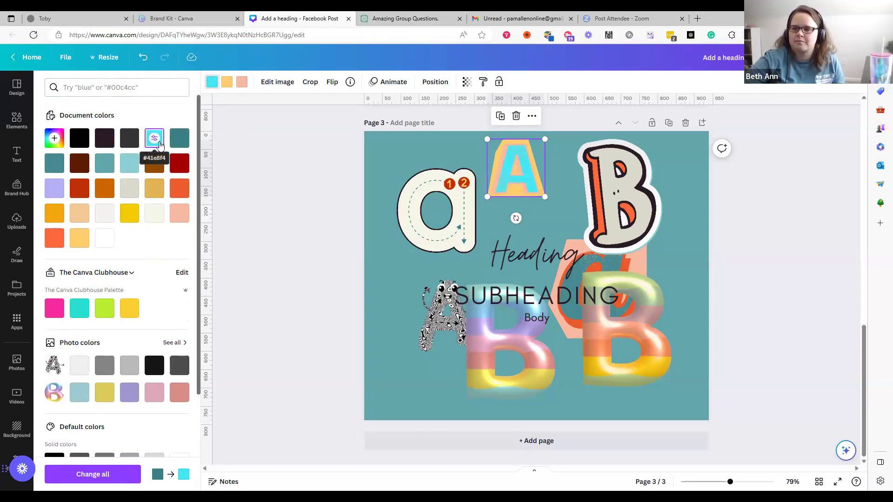
{"action": "left_click", "coordinate": [159, 143]}
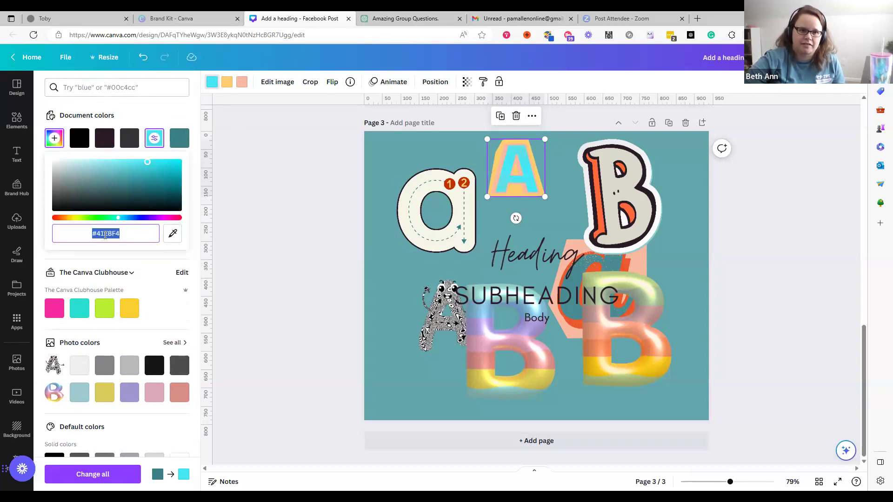
{"action": "left_click", "coordinate": [153, 139]}
{"action": "left_click", "coordinate": [155, 140]}
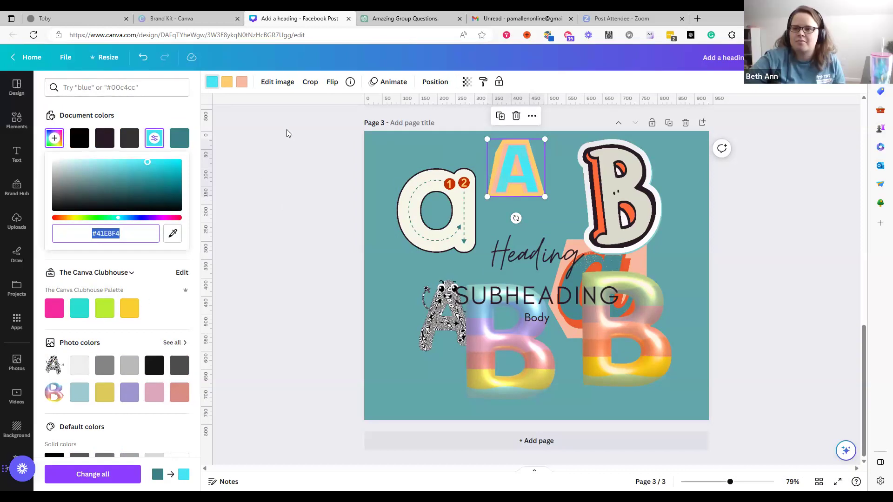
{"action": "key", "text": "Escape"}
{"action": "left_click", "coordinate": [276, 83]}
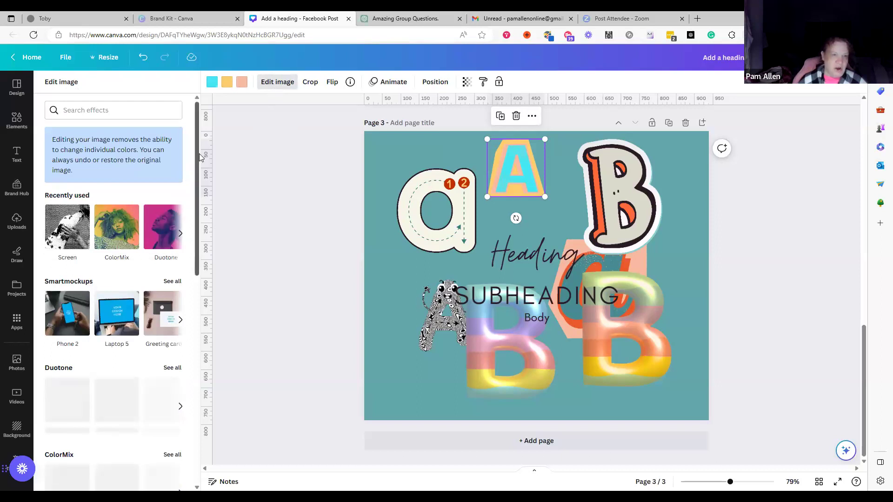
{"action": "scroll", "coordinate": [46, 232], "scroll_direction": "down", "scroll_amount": 5}
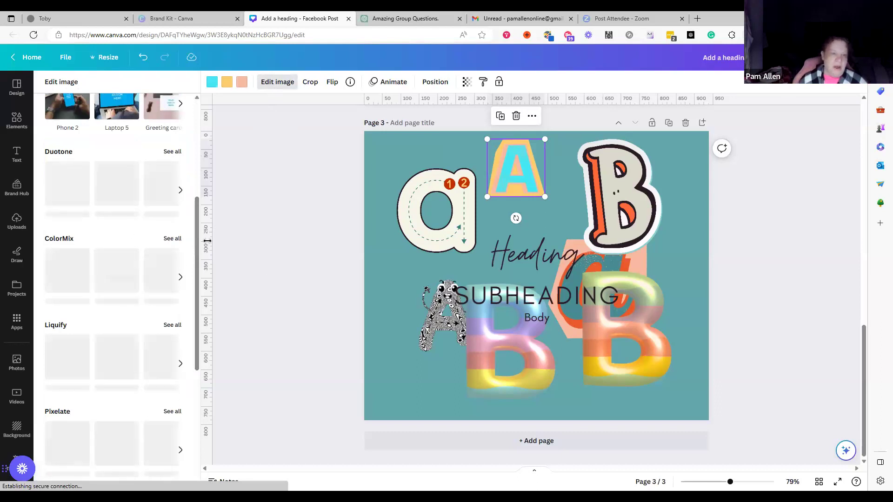
{"action": "mouse_move", "coordinate": [195, 252]}
{"action": "left_mouse_down"}
{"action": "mouse_move", "coordinate": [181, 369]}
{"action": "mouse_move", "coordinate": [186, 335]}
{"action": "left_mouse_up"}
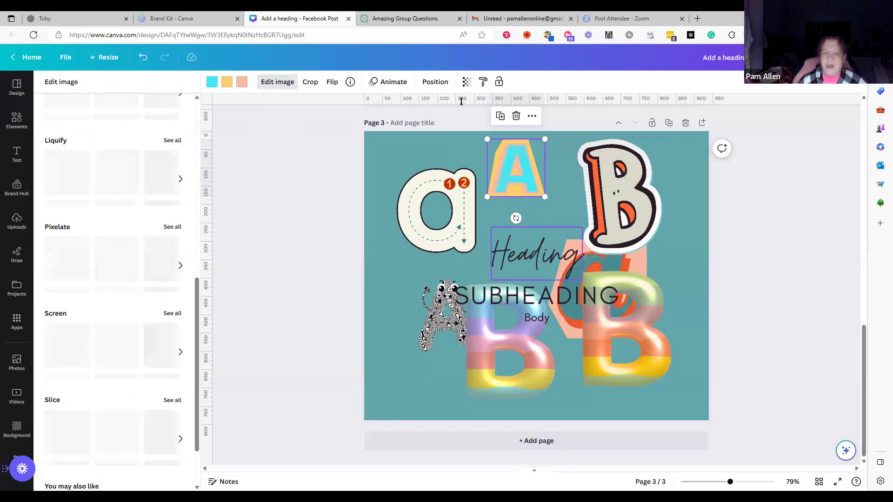
Step: Delete the Heading, Subheading and Body texts from page 3
{"action": "left_click", "coordinate": [533, 258]}
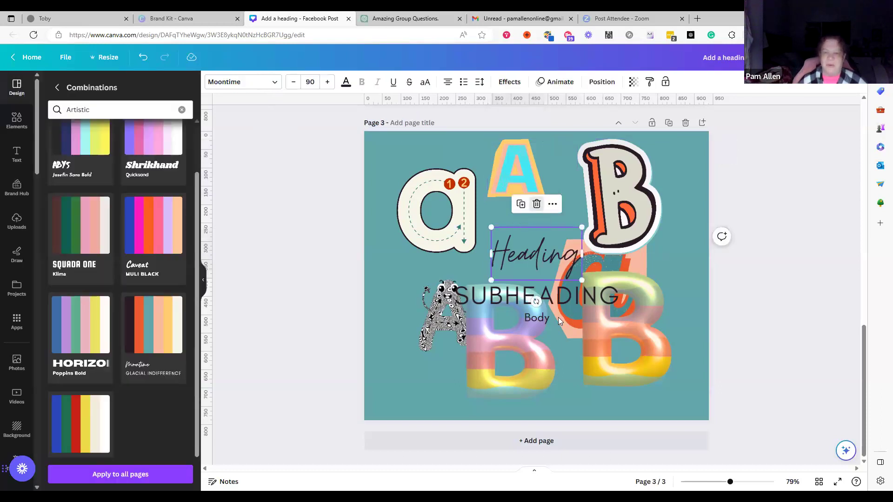
{"action": "key", "text": "Delete"}
{"action": "left_click", "coordinate": [555, 303]}
{"action": "key", "text": "Delete"}
{"action": "left_click", "coordinate": [539, 314]}
{"action": "key", "text": "Delete"}
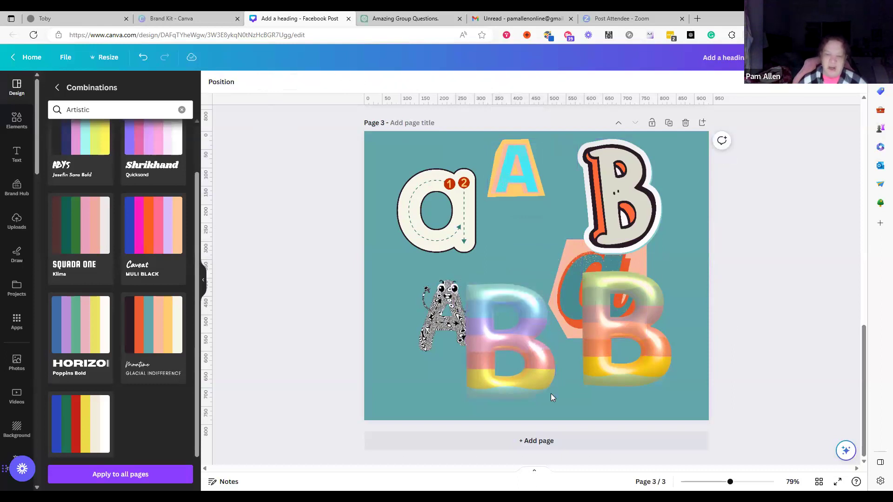
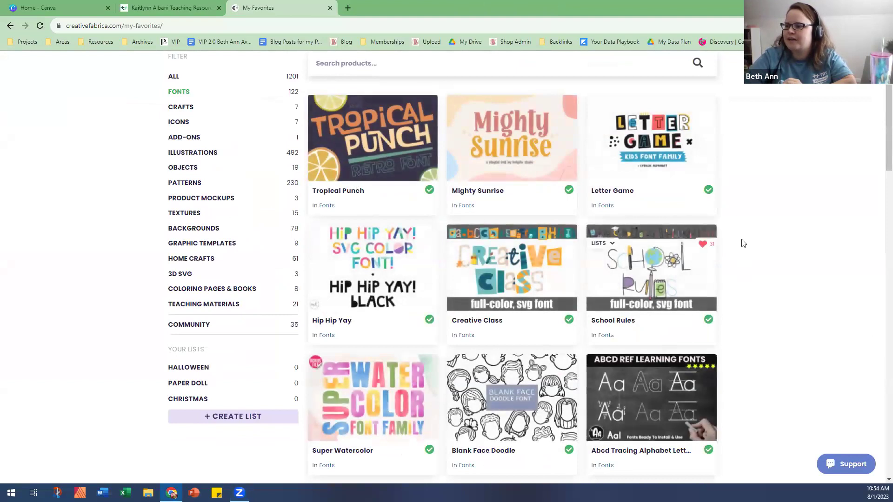
Step: Browse the first page of favourite fonts on Creative Fabrica
{"action": "scroll", "coordinate": [773, 253], "scroll_direction": "down", "scroll_amount": 15}
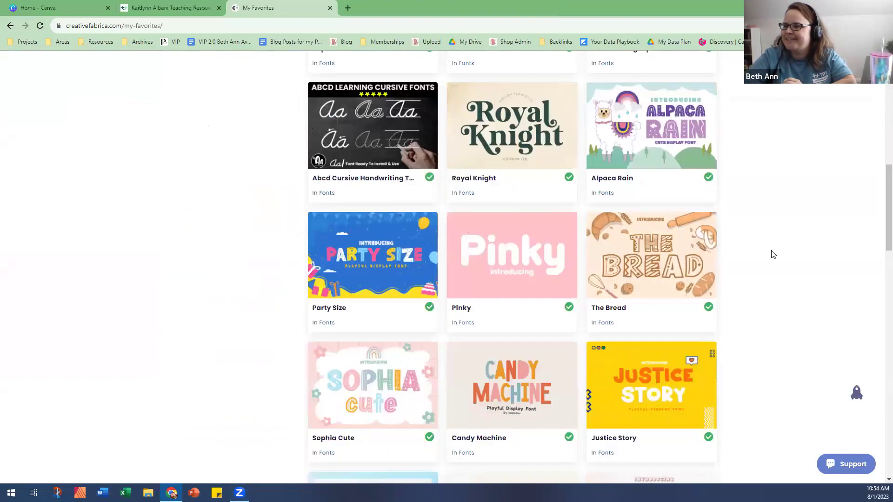
{"action": "scroll", "coordinate": [774, 256], "scroll_direction": "down", "scroll_amount": 12}
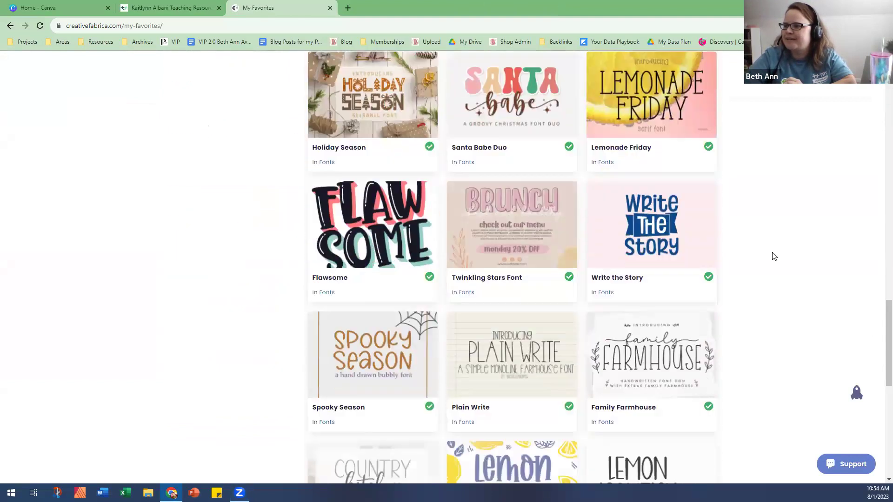
{"action": "scroll", "coordinate": [774, 257], "scroll_direction": "down", "scroll_amount": 1}
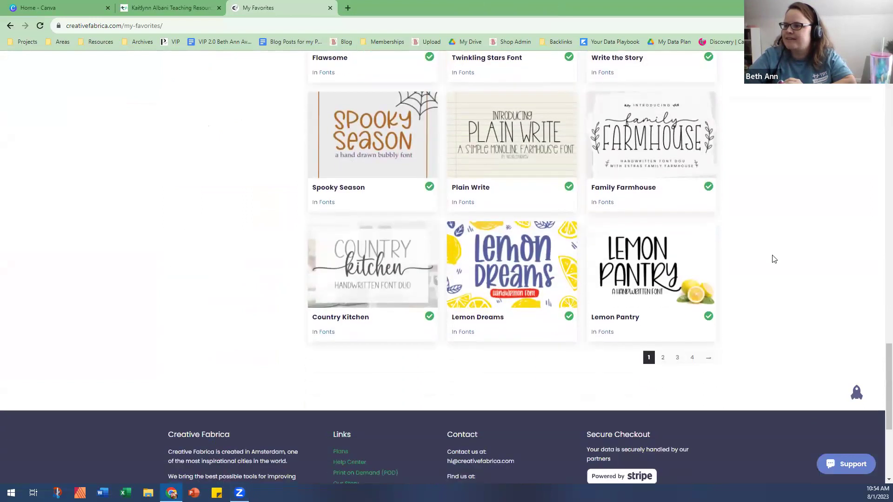
{"action": "scroll", "coordinate": [774, 259], "scroll_direction": "up", "scroll_amount": 1}
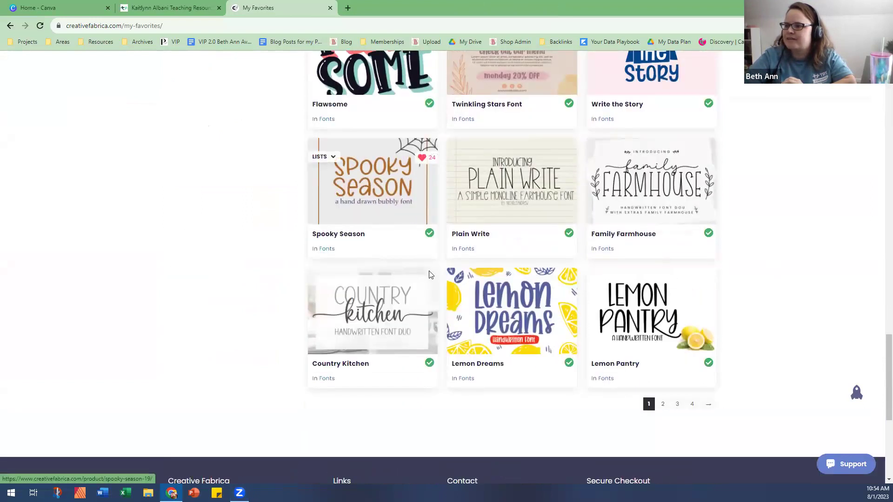
Step: Find the Angel Without Wings font on the second page of favourite fonts, open its product page and download it
{"action": "left_click", "coordinate": [662, 403]}
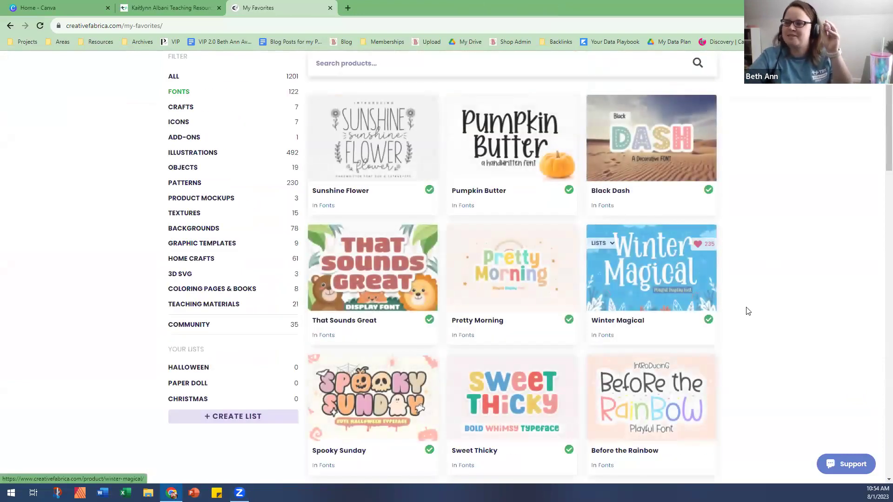
{"action": "scroll", "coordinate": [769, 316], "scroll_direction": "down", "scroll_amount": 6}
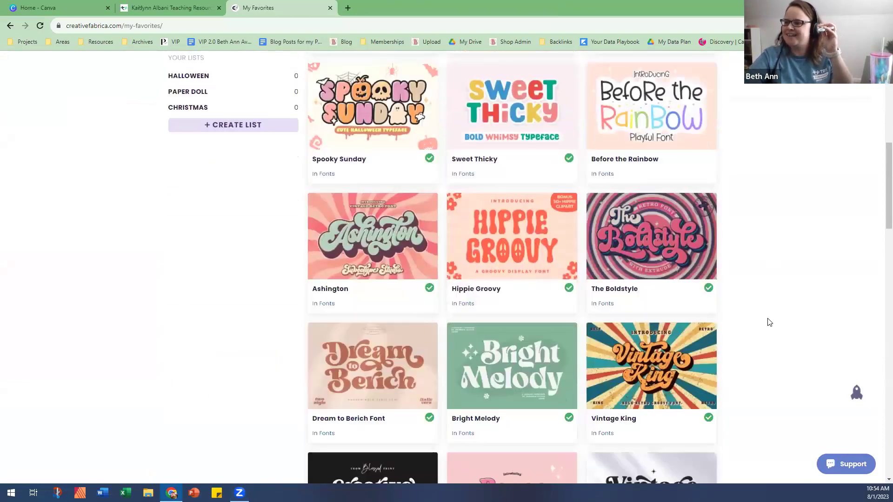
{"action": "scroll", "coordinate": [769, 322], "scroll_direction": "down", "scroll_amount": 15}
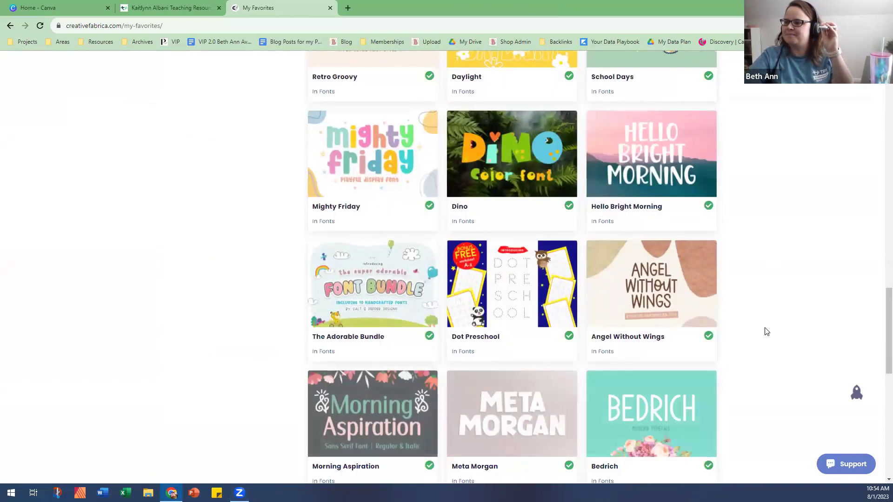
{"action": "scroll", "coordinate": [766, 332], "scroll_direction": "down", "scroll_amount": 5}
{"action": "scroll", "coordinate": [764, 335], "scroll_direction": "up", "scroll_amount": 3}
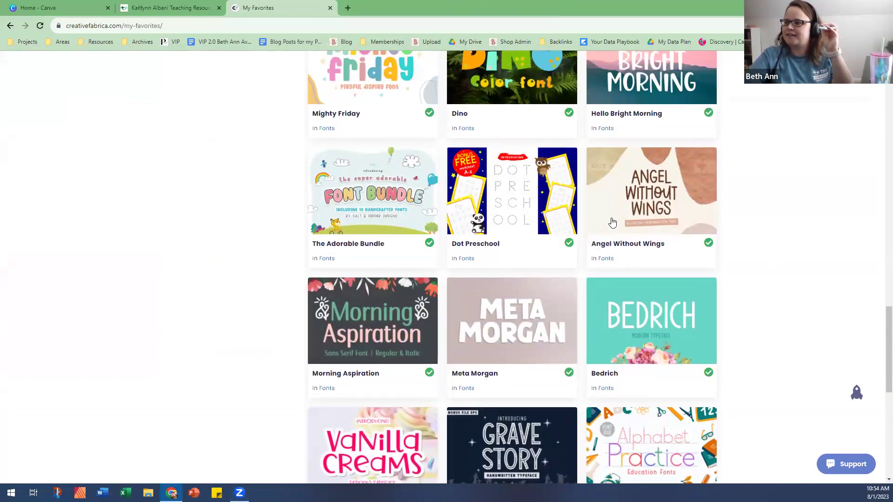
{"action": "left_click", "coordinate": [677, 267]}
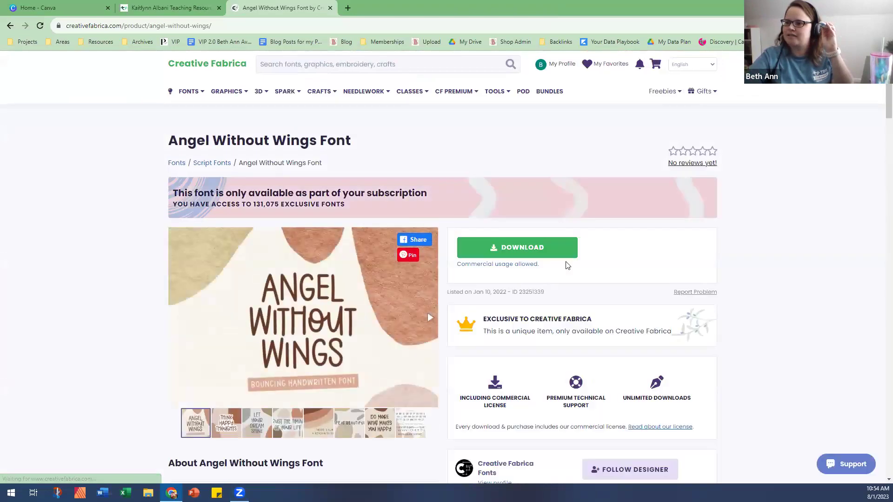
{"action": "left_click", "coordinate": [534, 251]}
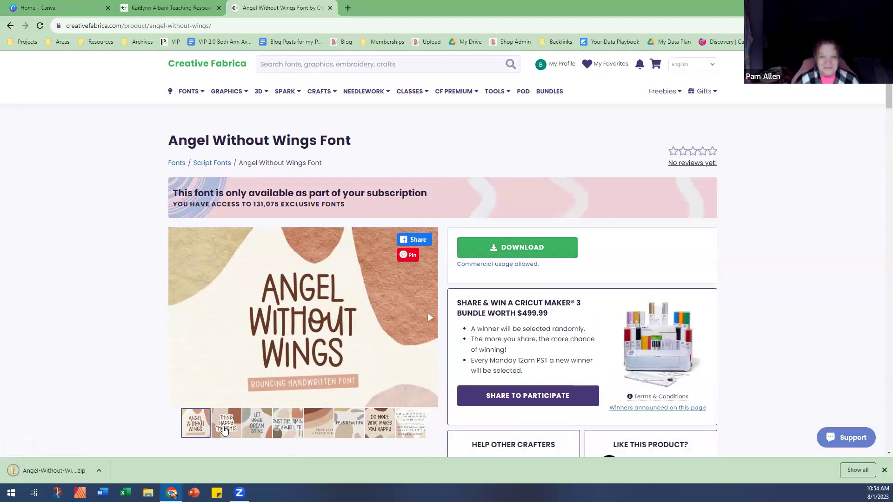
Step: Preview the Angel Without Wings sample images, and install the font from the downloaded zip file
{"action": "left_click", "coordinate": [241, 432]}
{"action": "left_click", "coordinate": [253, 430]}
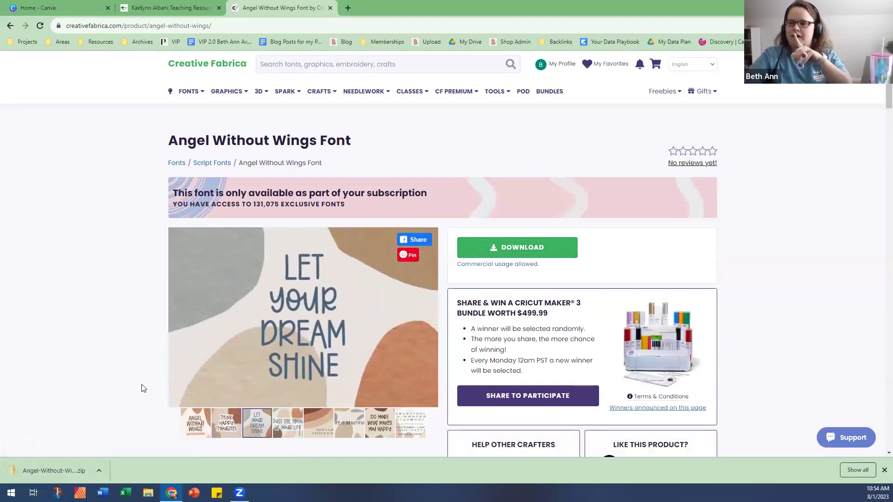
{"action": "left_click", "coordinate": [64, 473]}
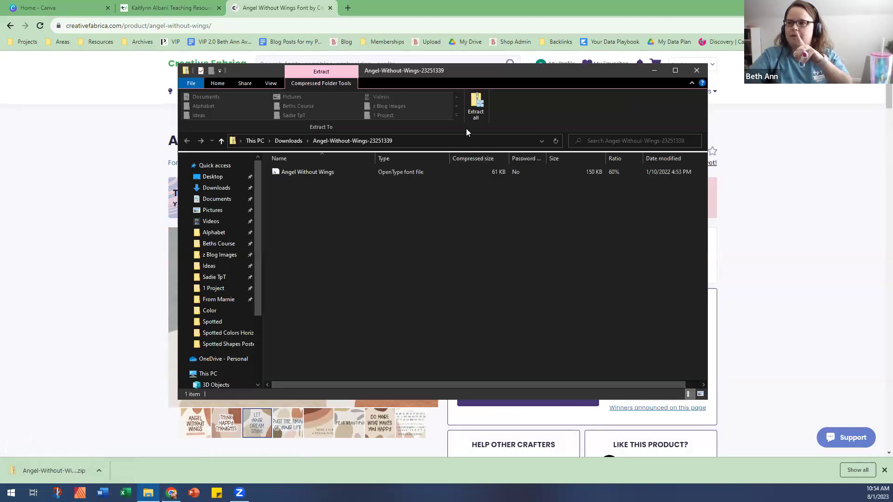
{"action": "left_click", "coordinate": [318, 176]}
{"action": "double_click", "coordinate": [317, 175]}
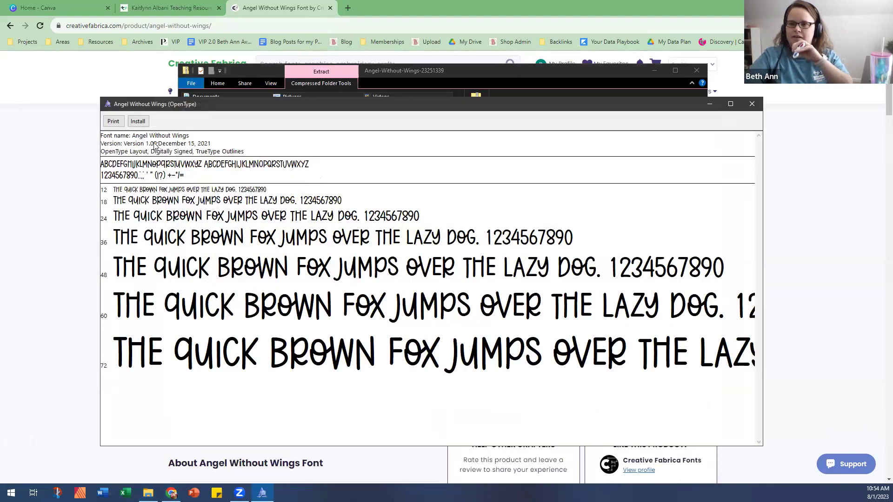
{"action": "left_click", "coordinate": [138, 122]}
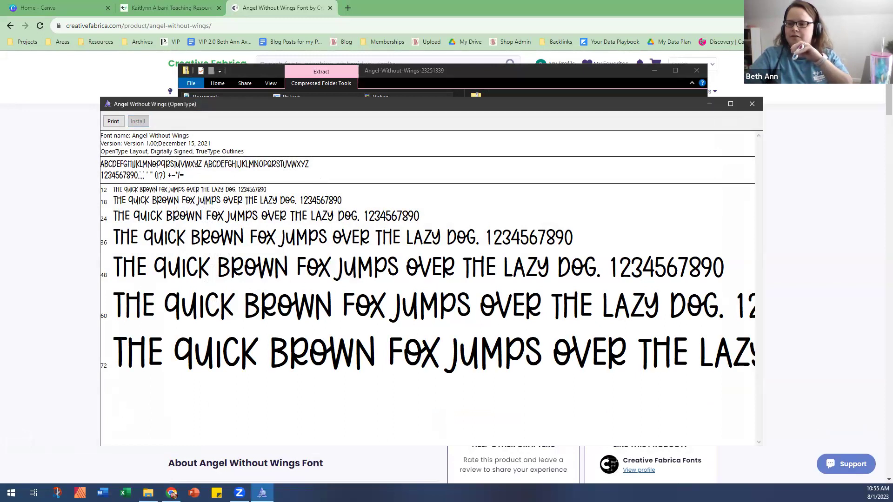
{"action": "left_click", "coordinate": [752, 104]}
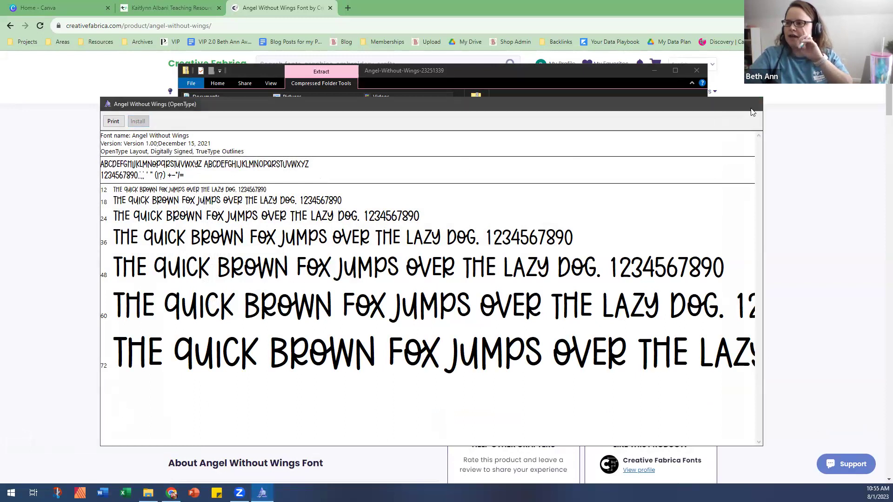
{"action": "left_click", "coordinate": [148, 492]}
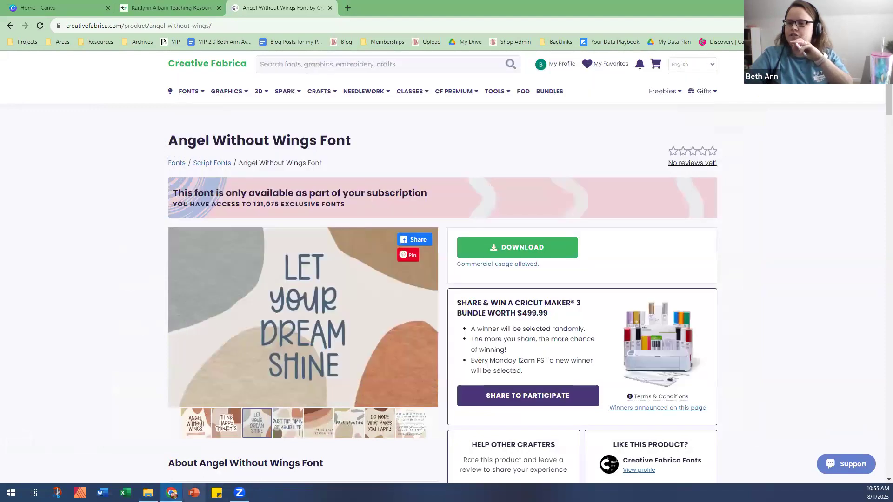
Step: Switch to PowerPoint, open the SS Spotted Numbers presentation and set the "numbers posters" text on slide 1 to Angel Without Wings
{"action": "left_click", "coordinate": [194, 492]}
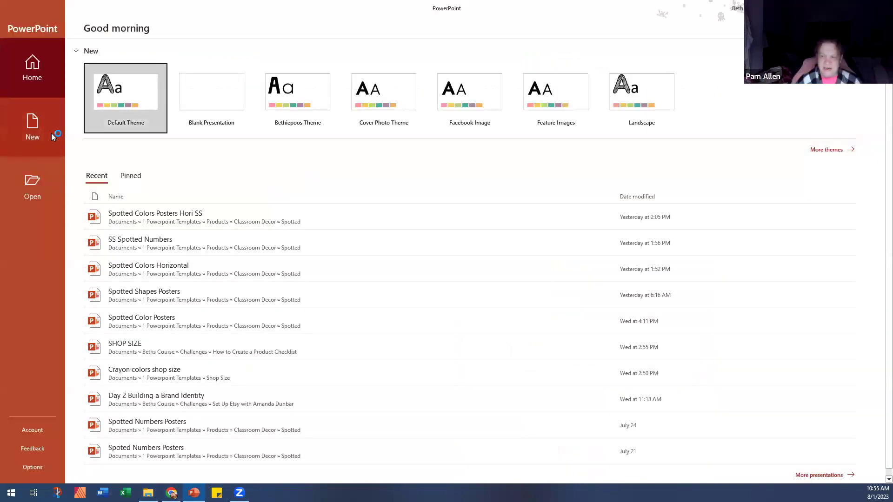
{"action": "left_click", "coordinate": [207, 246]}
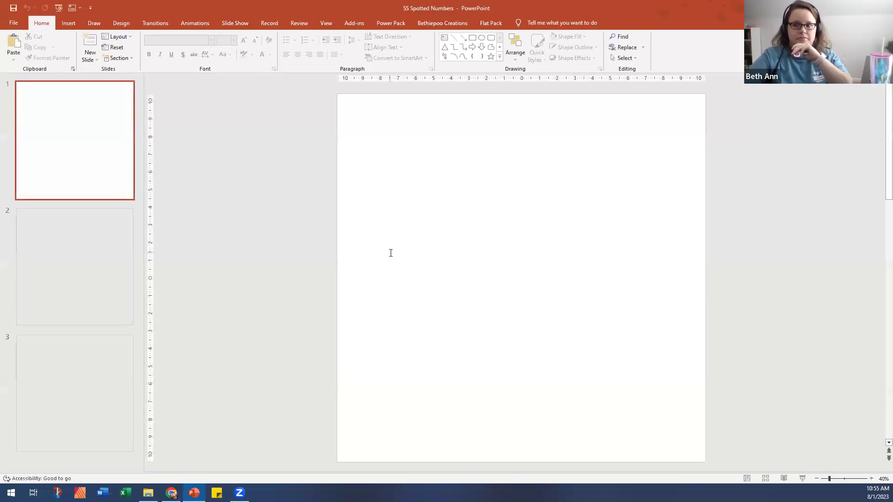
{"action": "left_click", "coordinate": [489, 211]}
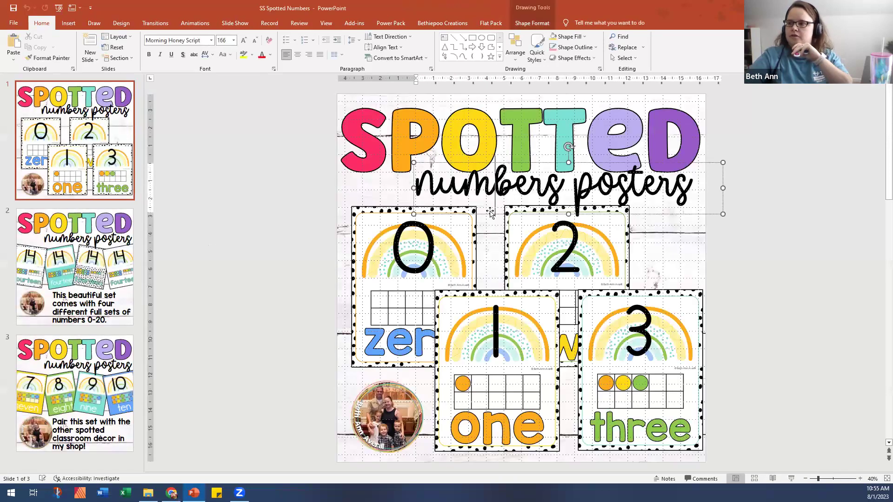
{"action": "left_click", "coordinate": [478, 213]}
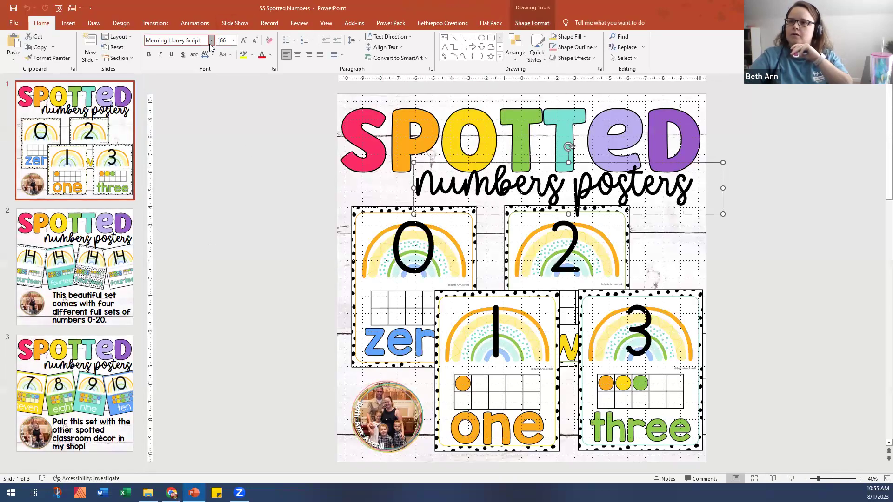
{"action": "left_click", "coordinate": [209, 43]}
{"action": "left_click_drag", "start_coordinate": [273, 247], "coordinate": [272, 71]}
{"action": "left_click", "coordinate": [179, 132]}
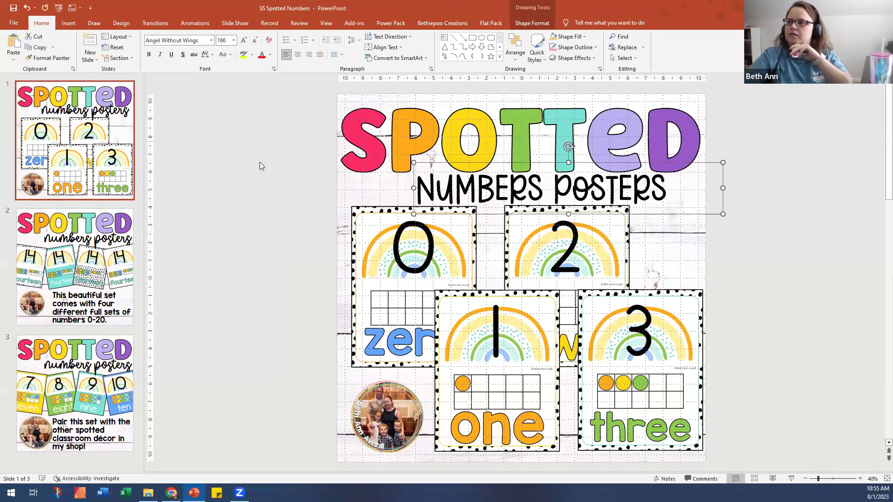
Step: Try shifting the "numbers posters" text slightly upward, undo the move and close the presentation without saving
{"action": "left_click", "coordinate": [451, 227]}
{"action": "left_click_drag", "start_coordinate": [451, 227], "coordinate": [532, 201]}
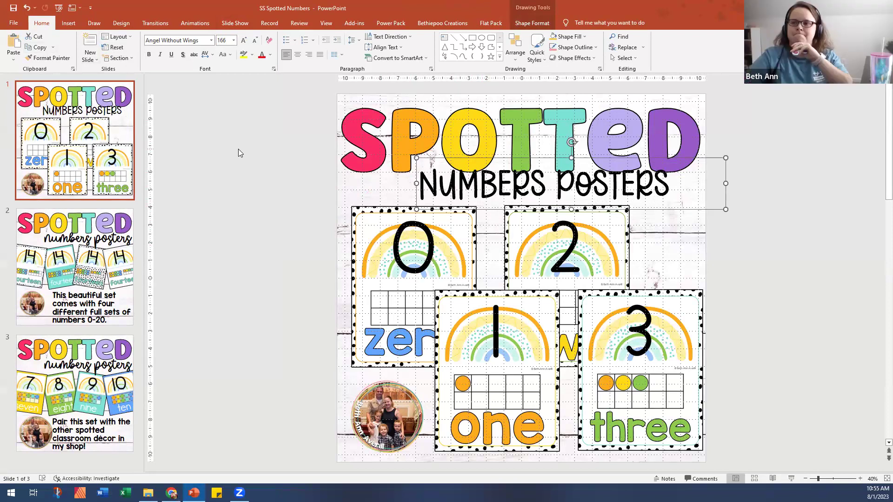
{"action": "left_click", "coordinate": [27, 7]}
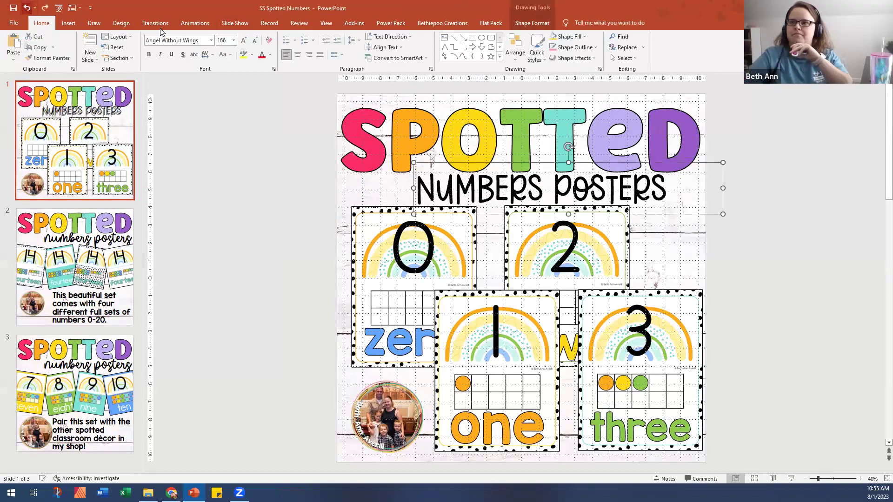
{"action": "key", "text": "ctrl+w"}
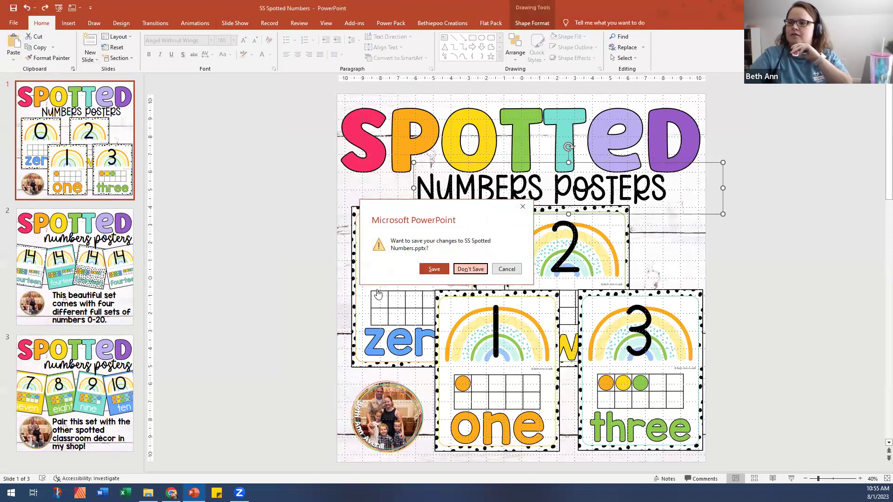
{"action": "left_click", "coordinate": [473, 269]}
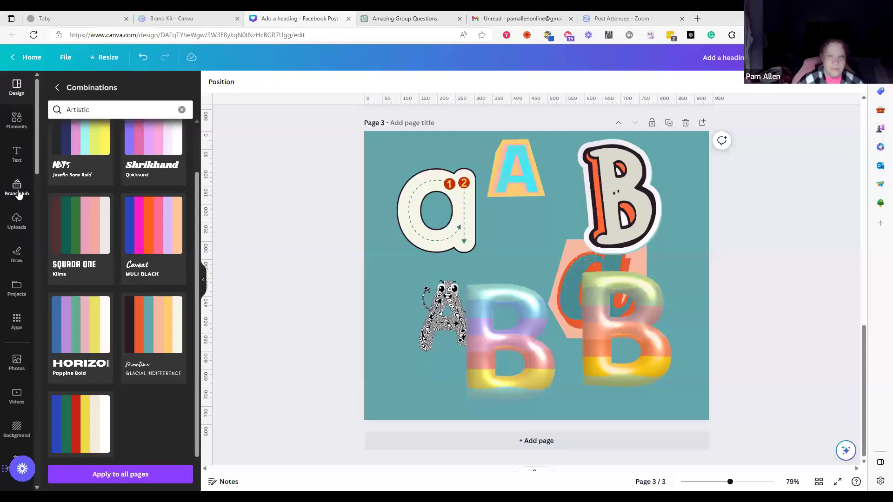
Step: Switch to Canva, open the first brand kit from the Brand Hub and go to its Fonts section
{"action": "left_click", "coordinate": [17, 187]}
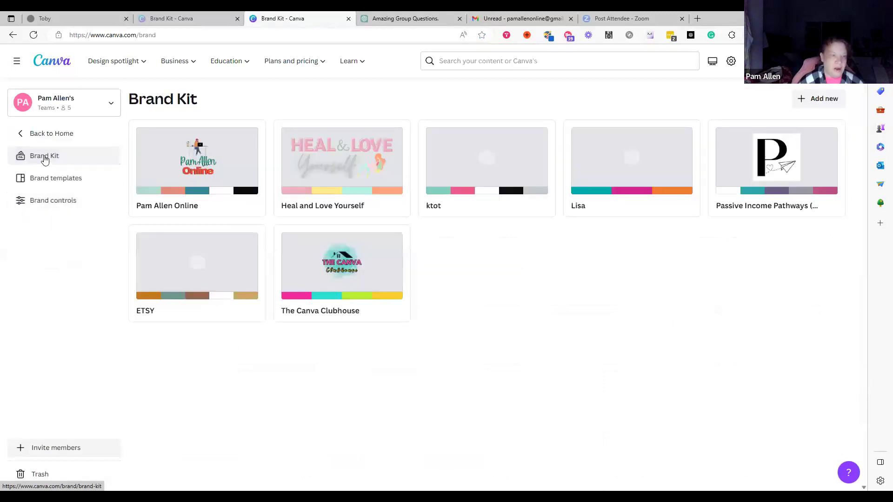
{"action": "left_click", "coordinate": [239, 166]}
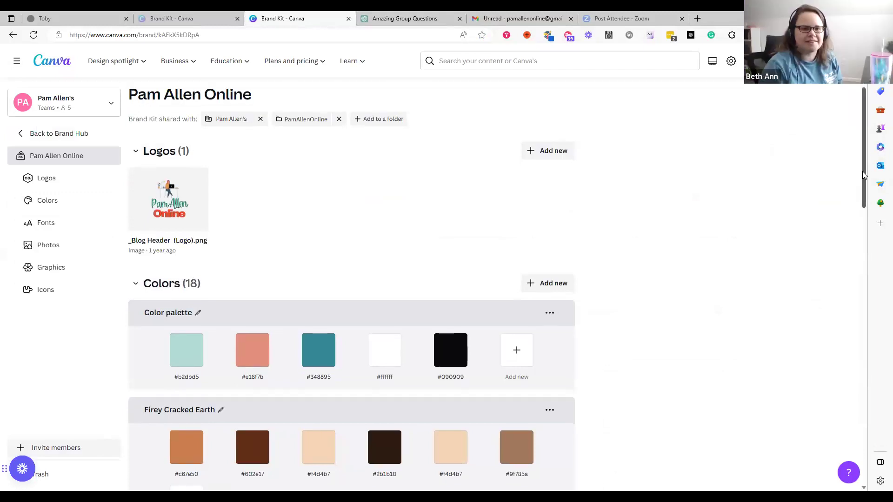
{"action": "scroll", "coordinate": [862, 174], "scroll_direction": "down", "scroll_amount": 3}
{"action": "scroll", "coordinate": [874, 231], "scroll_direction": "down", "scroll_amount": 7}
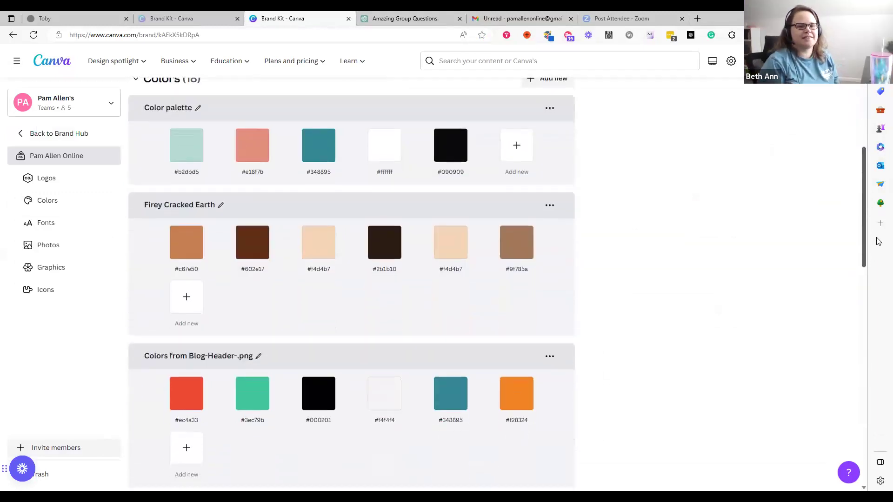
{"action": "scroll", "coordinate": [880, 326], "scroll_direction": "down", "scroll_amount": 5}
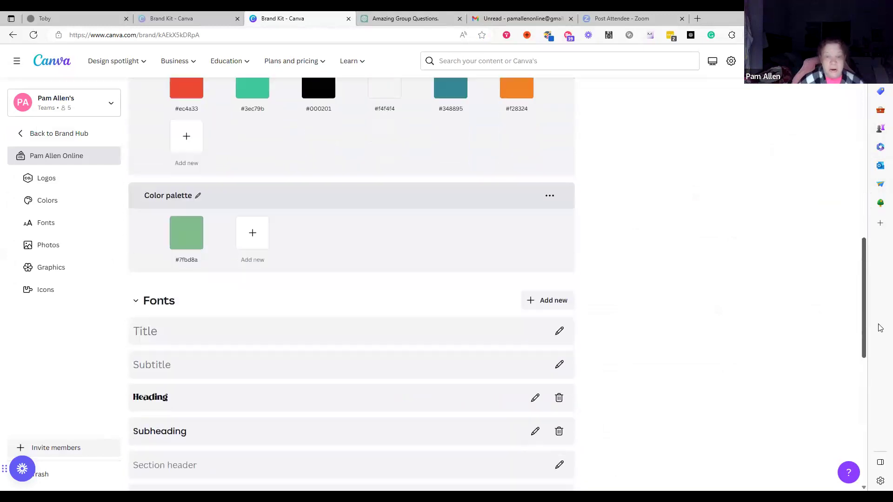
Step: Review the text styles that can be added to the brand fonts, and open the font guidelines field
{"action": "left_click", "coordinate": [551, 141]}
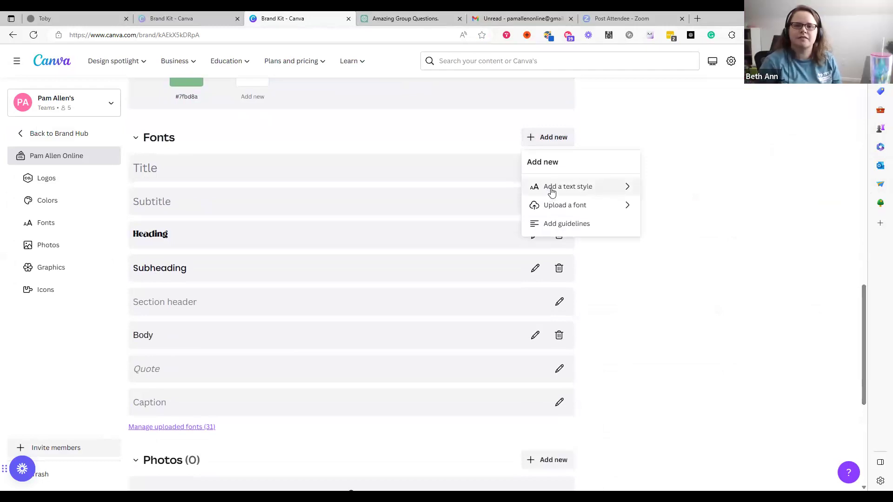
{"action": "left_click", "coordinate": [552, 191]}
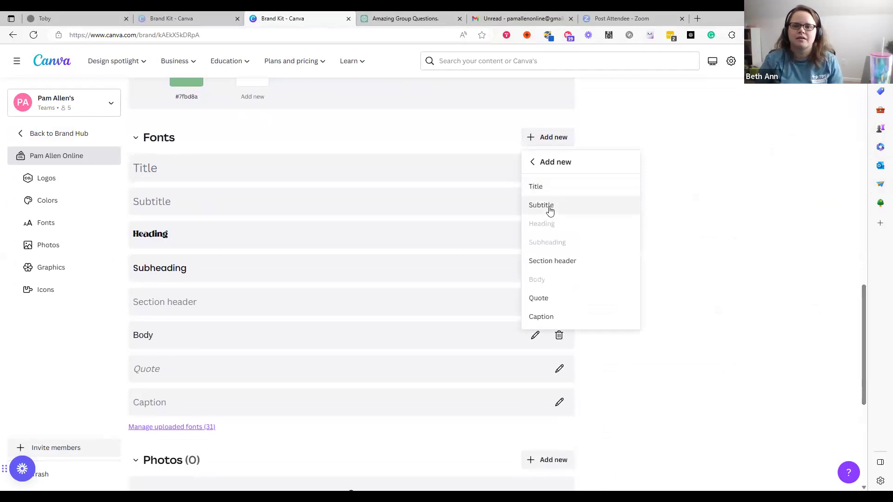
{"action": "left_click", "coordinate": [532, 162]}
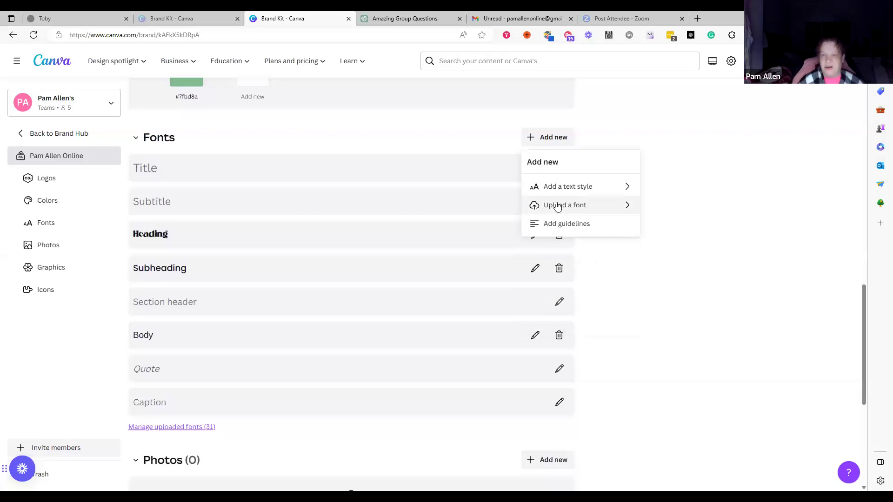
{"action": "left_click", "coordinate": [564, 225]}
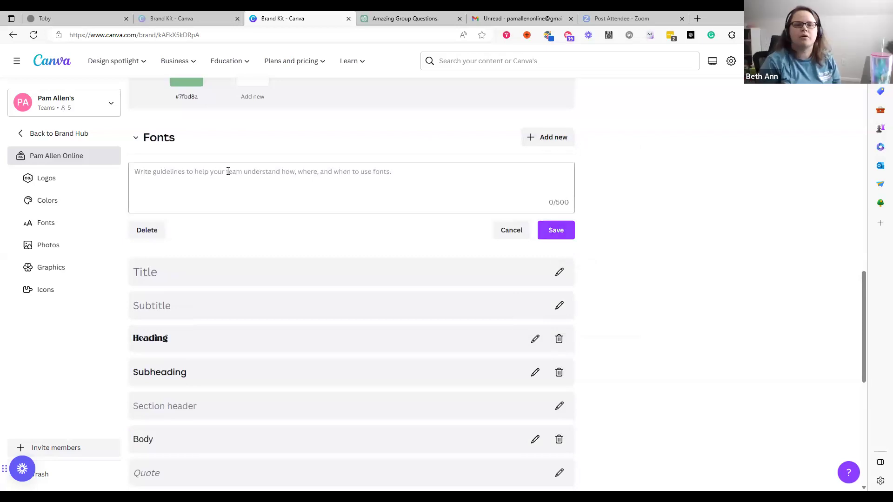
Step: Open the brand kit's uploaded fonts and look through the whole list
{"action": "left_click", "coordinate": [568, 138]}
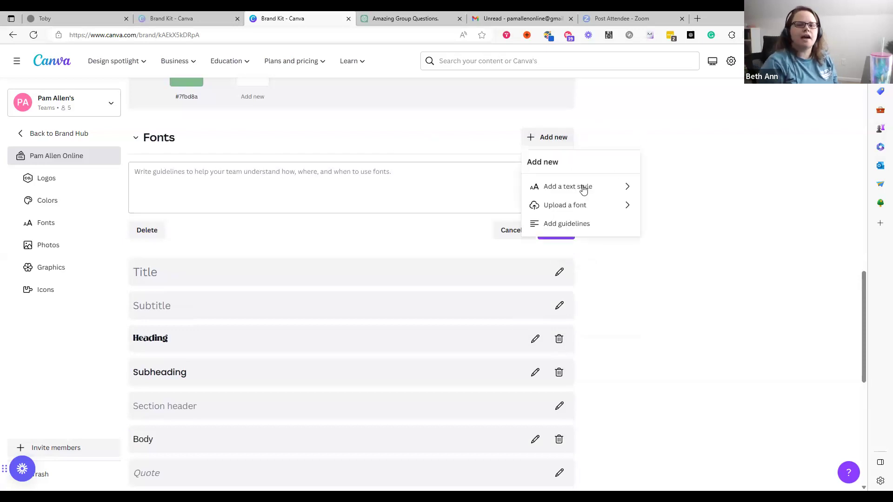
{"action": "left_click", "coordinate": [585, 207]}
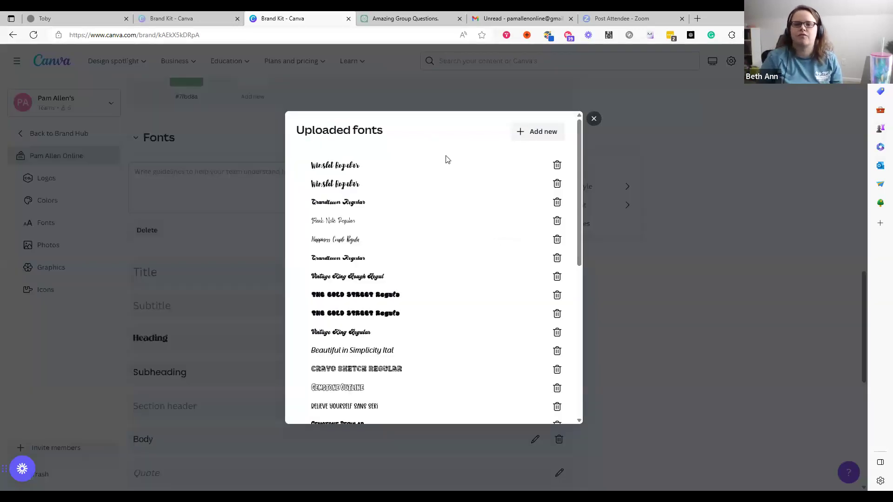
{"action": "scroll", "coordinate": [577, 147], "scroll_direction": "down", "scroll_amount": 1}
{"action": "left_click_drag", "start_coordinate": [578, 143], "coordinate": [579, 346]}
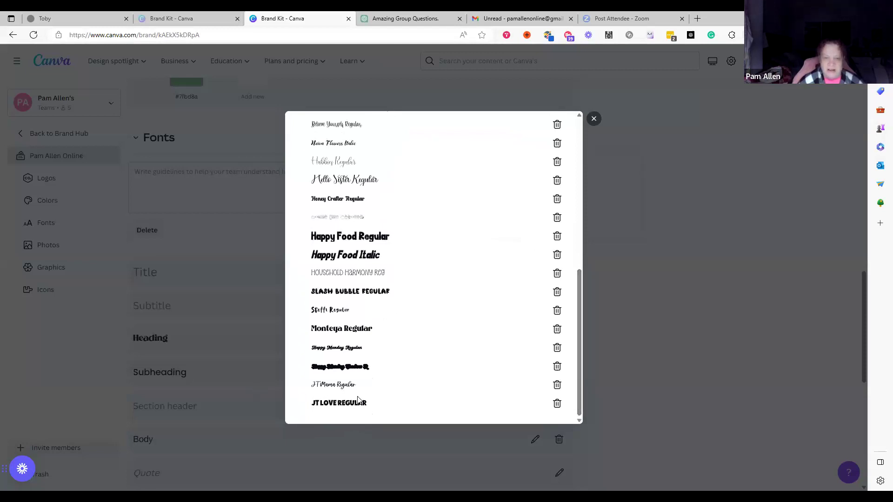
{"action": "left_click_drag", "start_coordinate": [575, 309], "coordinate": [594, 119]}
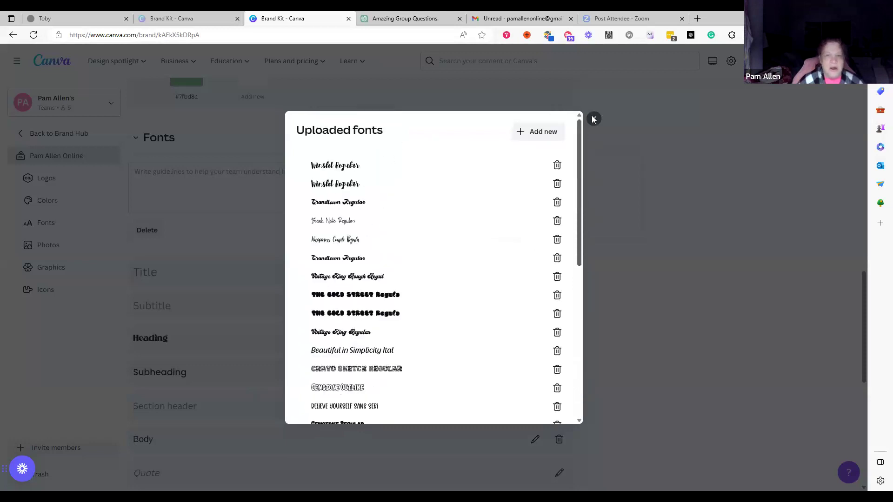
Step: Search Downloads for "font", upload Sexy Queen.ttf to the brand kit and confirm the right to use it
{"action": "left_click", "coordinate": [542, 131]}
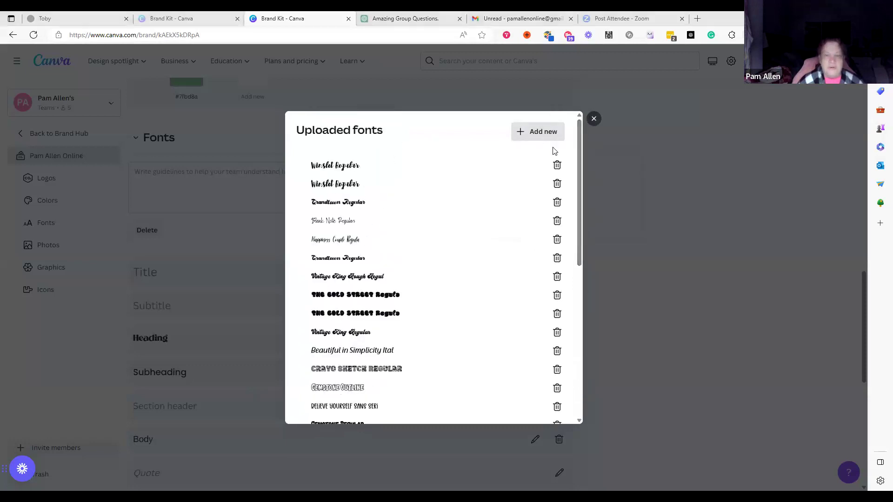
{"action": "left_click", "coordinate": [445, 38]}
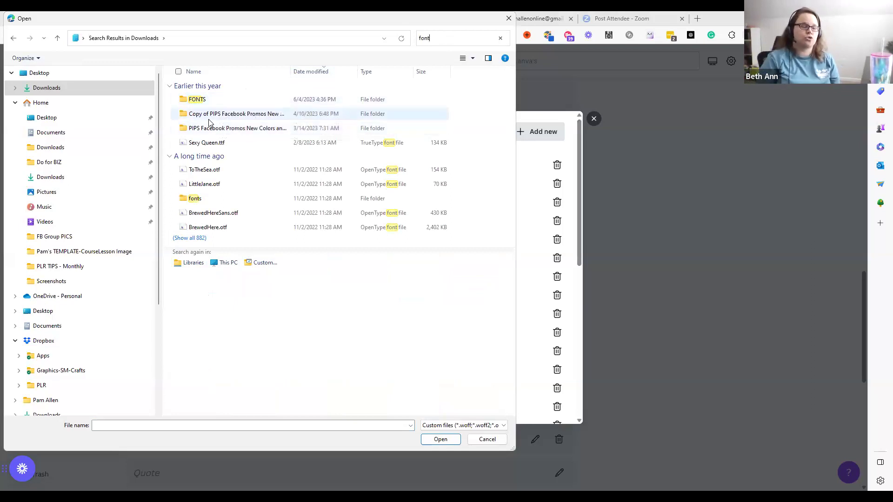
{"action": "left_click", "coordinate": [216, 145]}
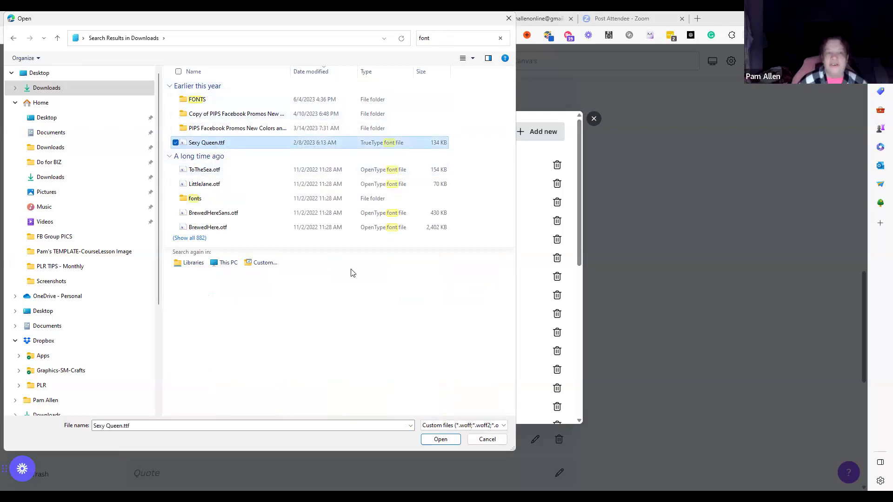
{"action": "double_click", "coordinate": [220, 147]}
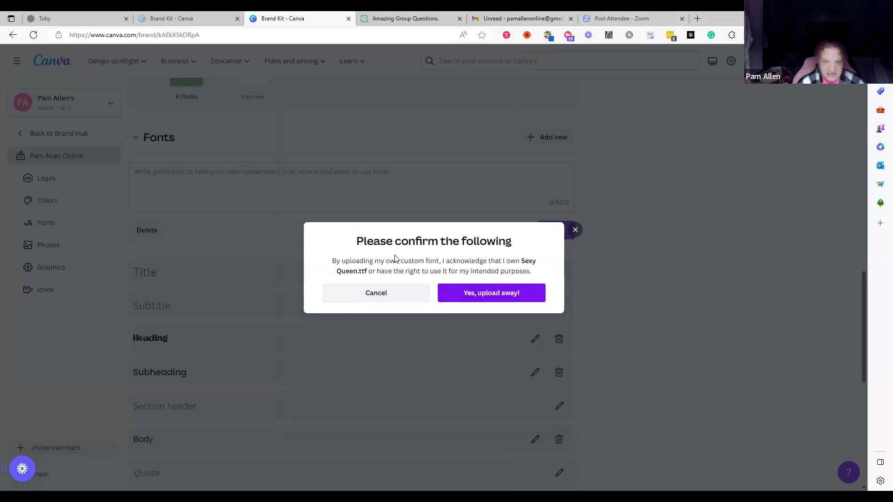
{"action": "left_click", "coordinate": [481, 298]}
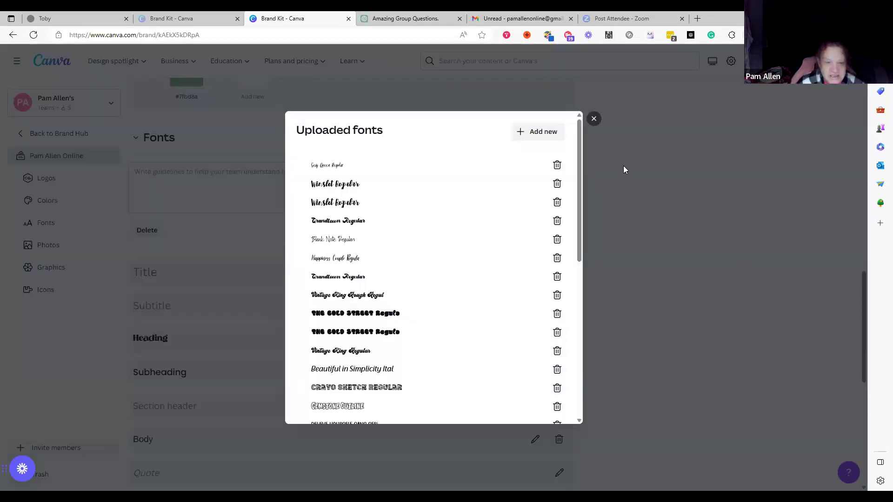
Step: Check the start of the uploaded fonts list, close it and return to the brand kit overview
{"action": "left_click_drag", "start_coordinate": [578, 181], "coordinate": [597, 143]}
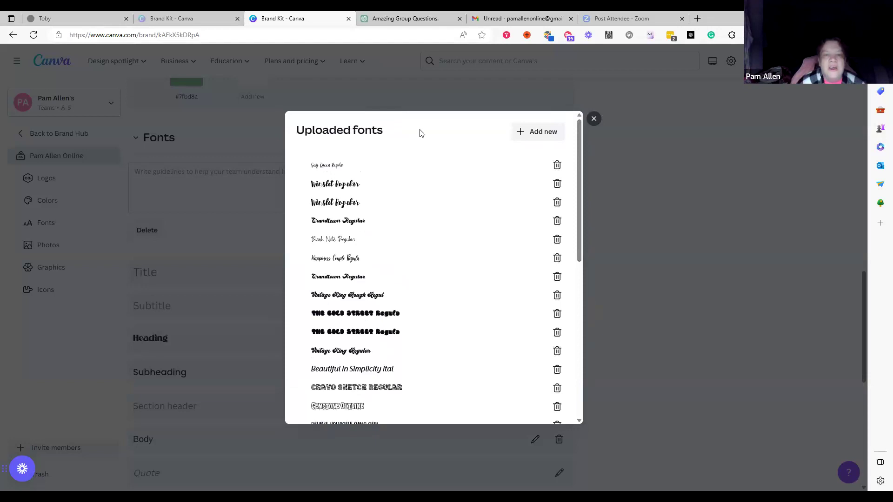
{"action": "left_click", "coordinate": [594, 120]}
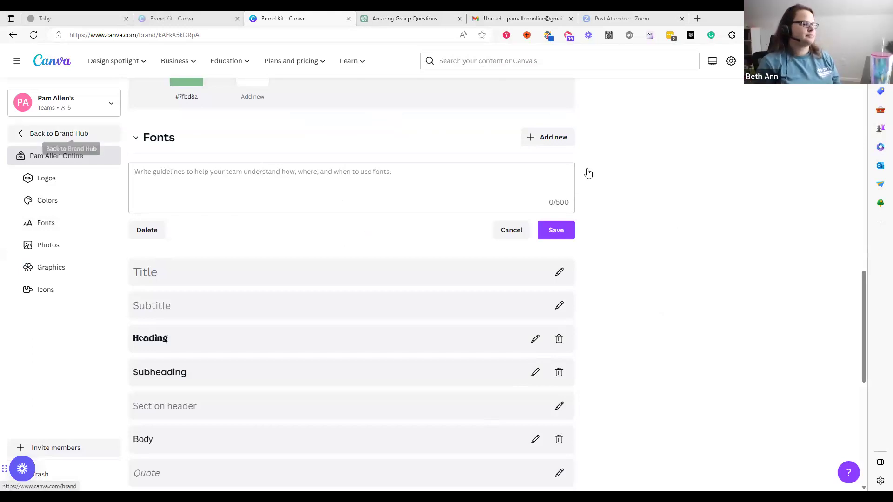
{"action": "left_click", "coordinate": [59, 132]}
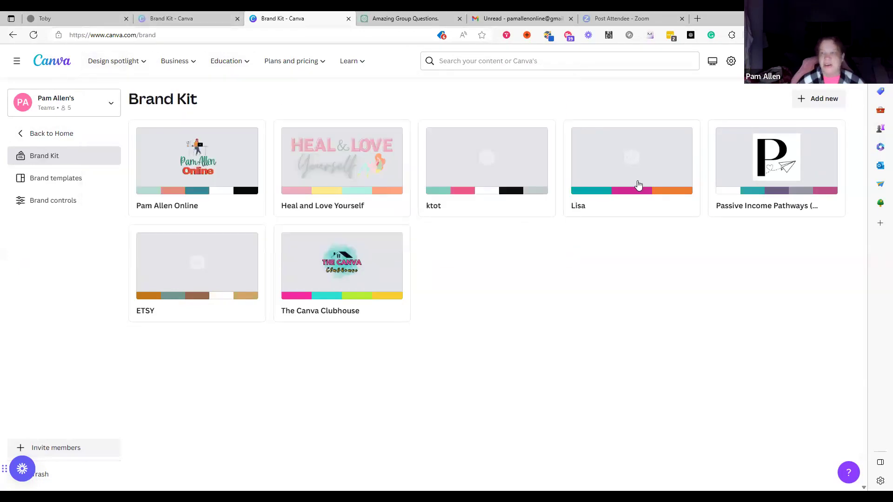
Step: Create a blank Facebook Post (Landscape) design and show its text options
{"action": "key", "text": "c"}
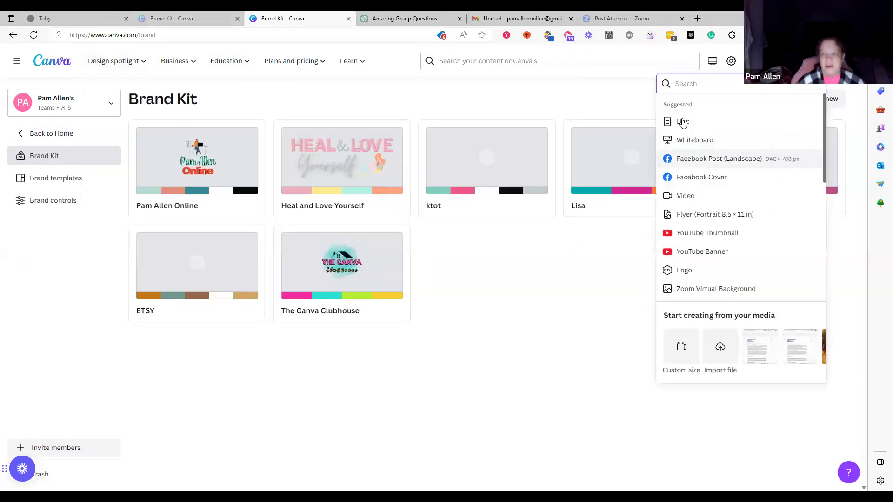
{"action": "left_click", "coordinate": [705, 173]}
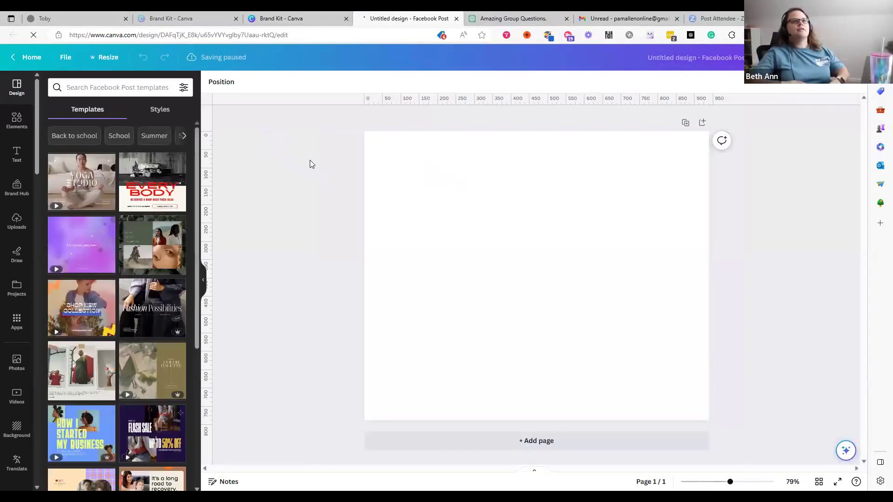
{"action": "left_click", "coordinate": [13, 197]}
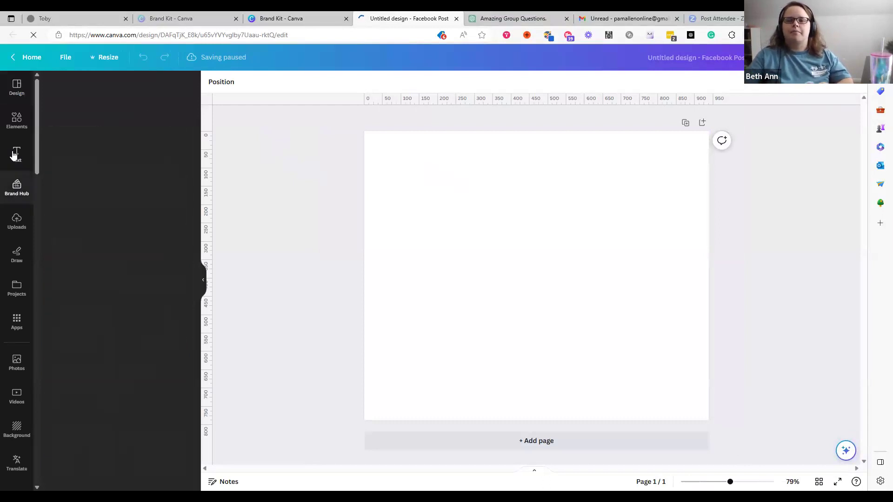
{"action": "left_click", "coordinate": [17, 153]}
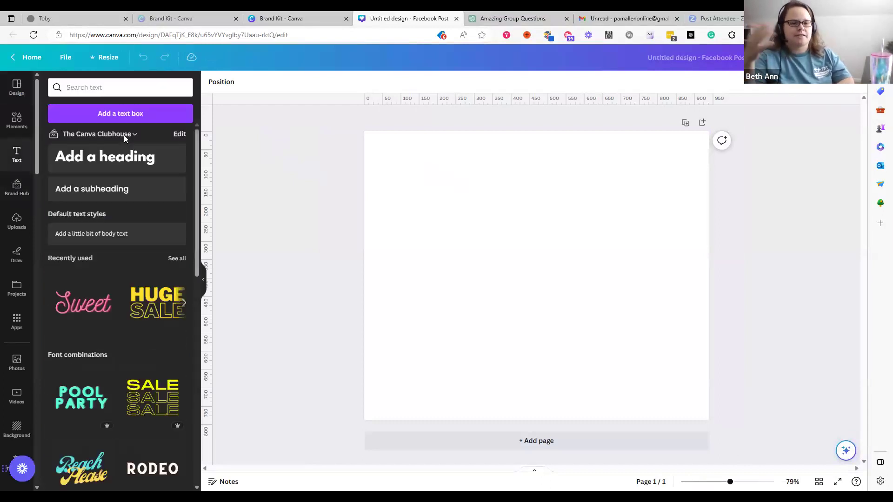
Step: Switch the text styles from The Canva Clubhouse to the owner's self-named online brand kit and add a subheading to the page
{"action": "left_click", "coordinate": [125, 138]}
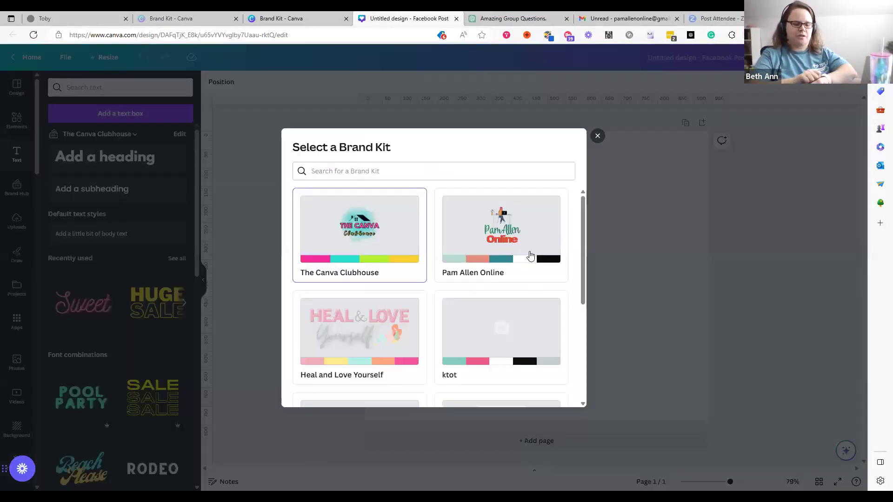
{"action": "left_click", "coordinate": [509, 236]}
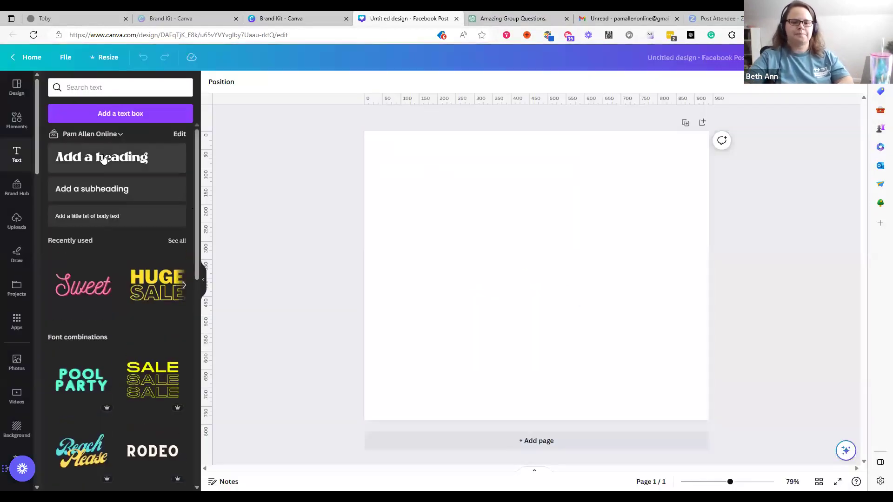
{"action": "left_click", "coordinate": [100, 188]}
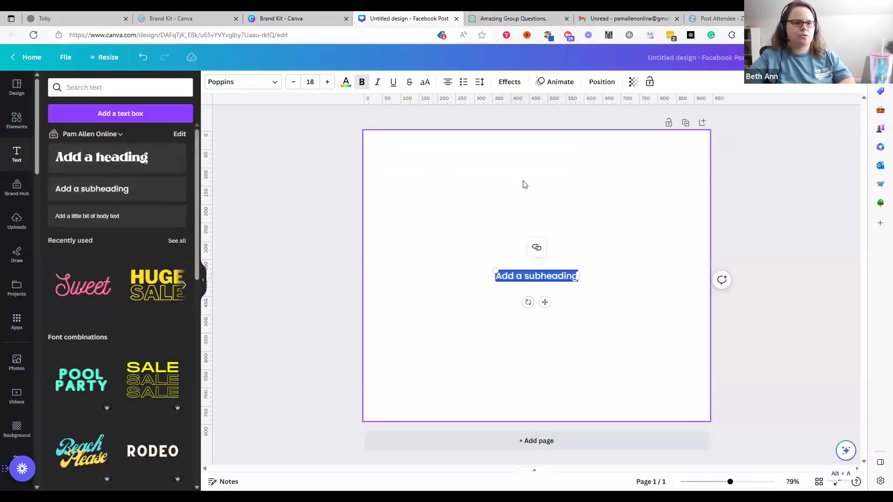
Step: Check the brand kit choices, then examine the recommended, recently used, brand kit and uploaded fonts available for the subheading
{"action": "left_click", "coordinate": [117, 134]}
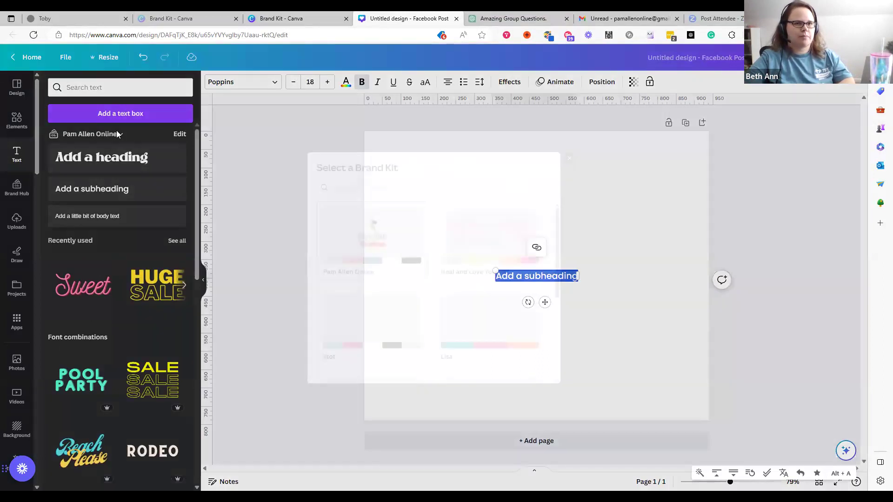
{"action": "left_click", "coordinate": [597, 137]}
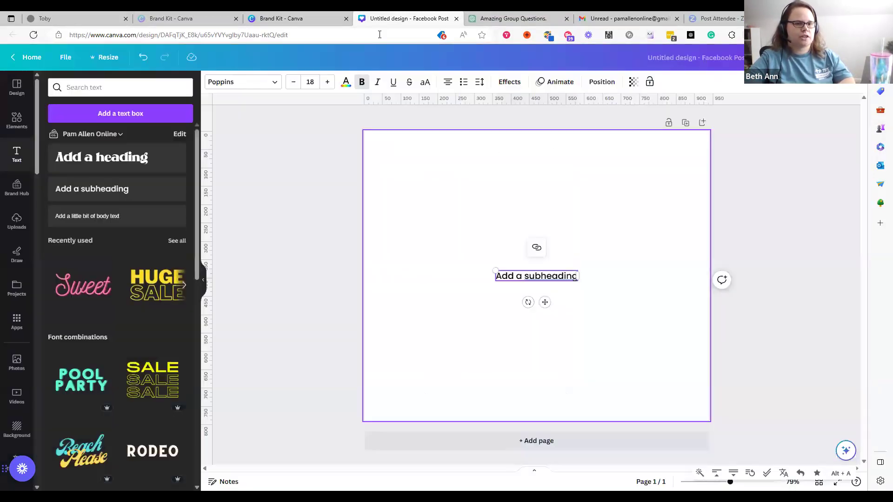
{"action": "left_click", "coordinate": [268, 84]}
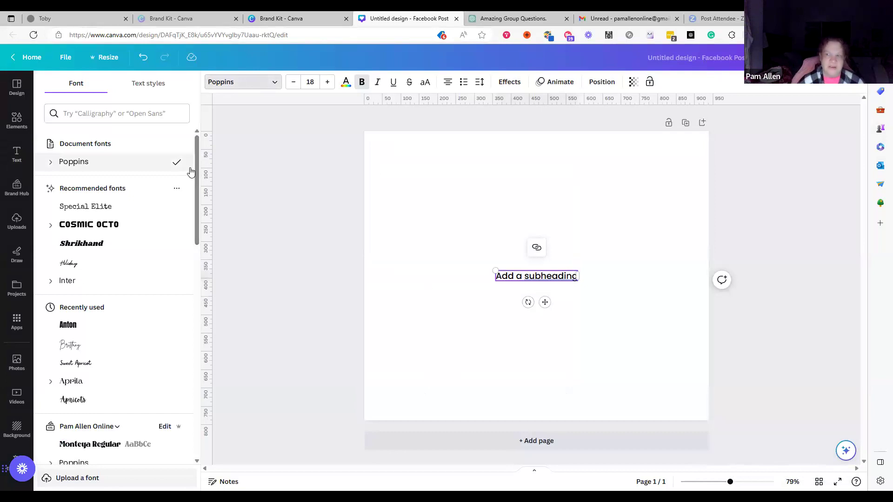
{"action": "scroll", "coordinate": [198, 153], "scroll_direction": "down", "scroll_amount": 1}
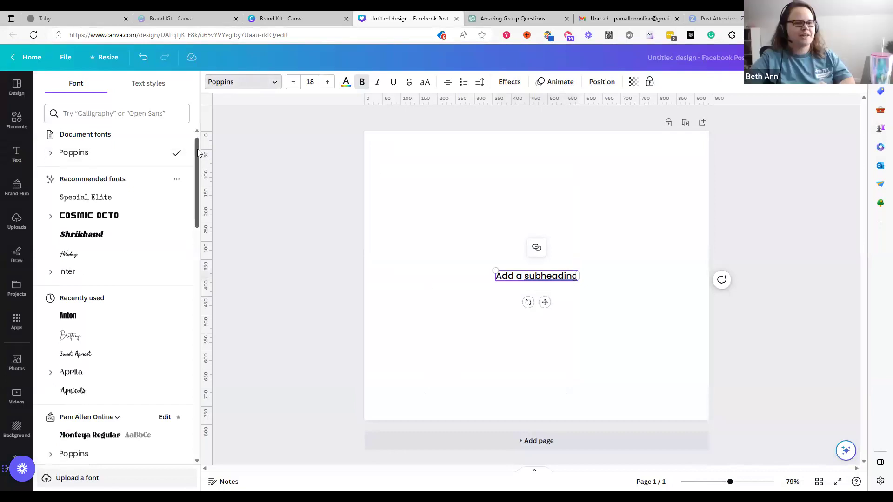
{"action": "scroll", "coordinate": [202, 142], "scroll_direction": "up", "scroll_amount": 1}
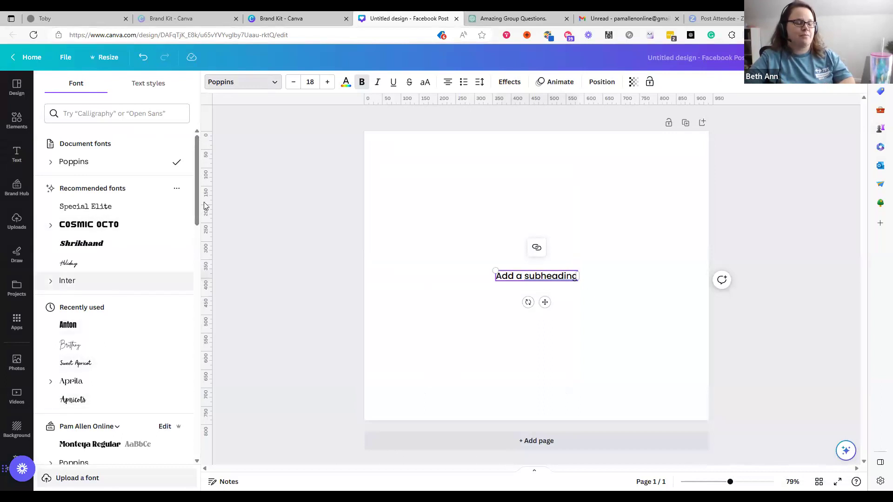
{"action": "scroll", "coordinate": [199, 207], "scroll_direction": "down", "scroll_amount": 5}
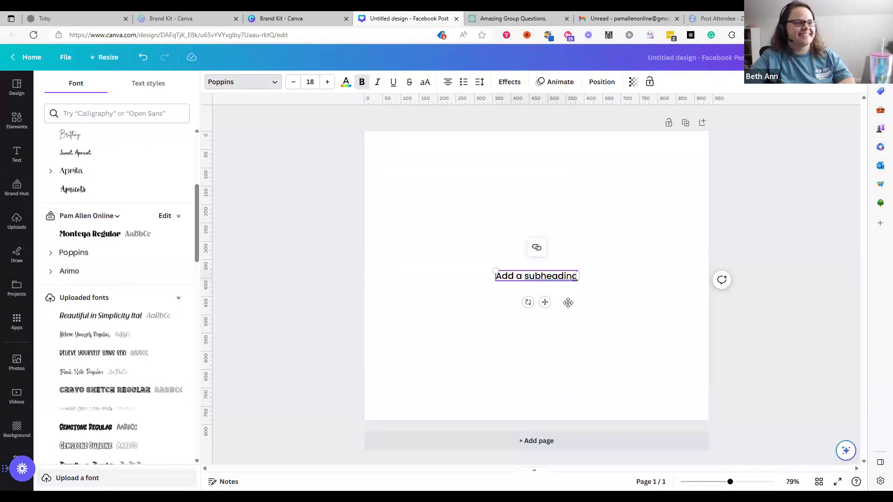
{"action": "key", "text": "Tab"}
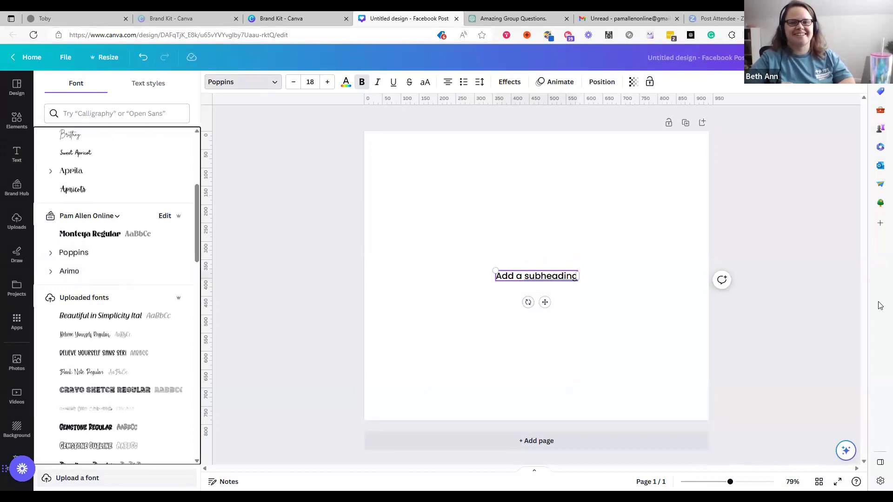
{"action": "key", "text": "Escape"}
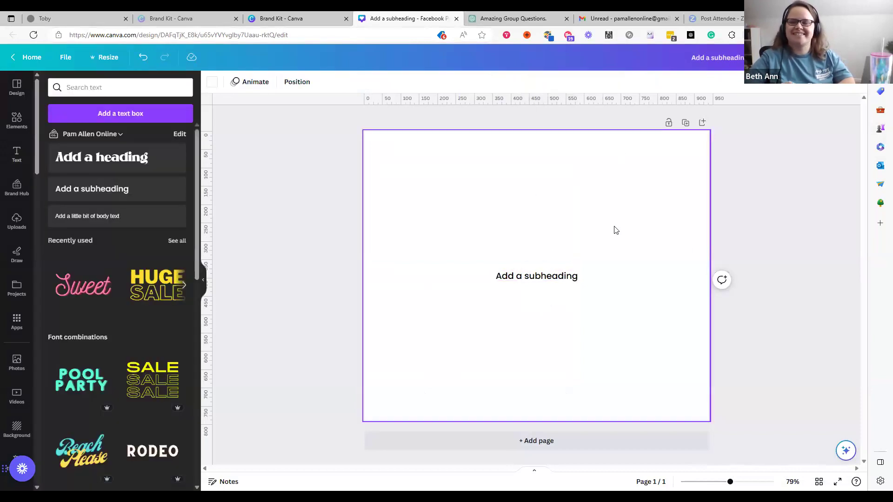
Step: Replace the subheading text with "Hello" and enlarge it to a font size of about 102
{"action": "left_click", "coordinate": [511, 277]}
{"action": "left_click", "coordinate": [511, 277]}
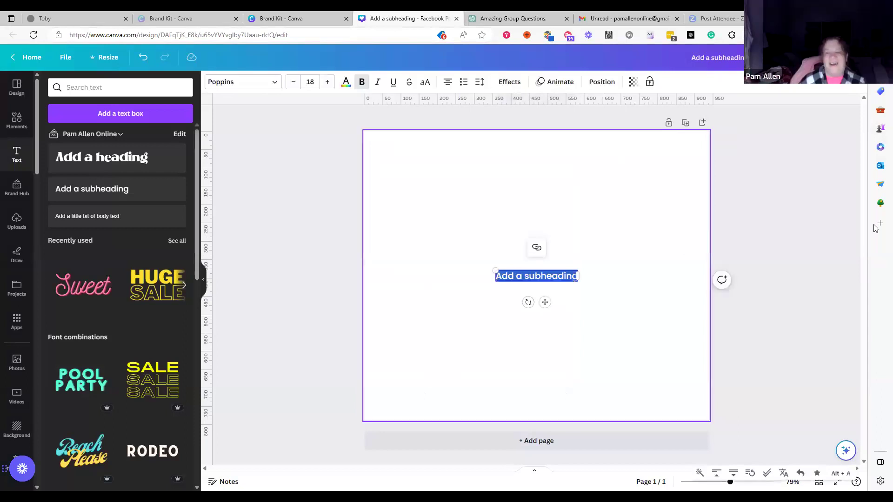
{"action": "type", "text": "Hello"}
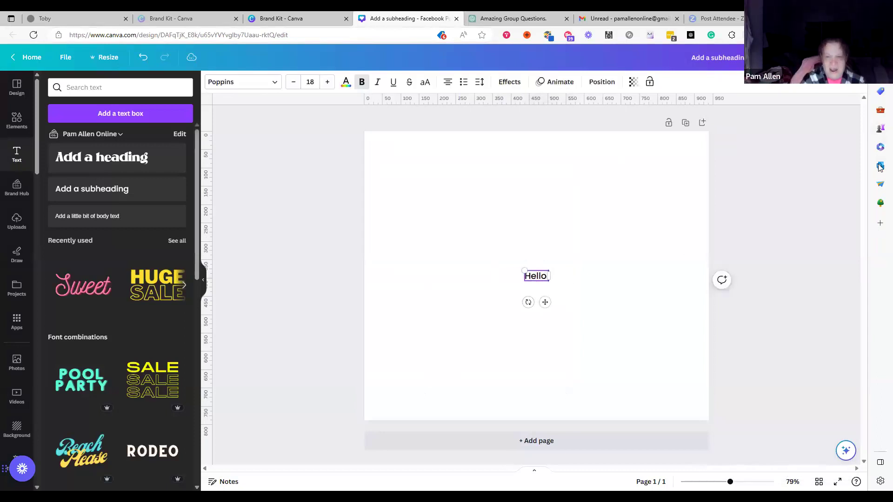
{"action": "left_click_drag", "start_coordinate": [524, 270], "coordinate": [433, 148]}
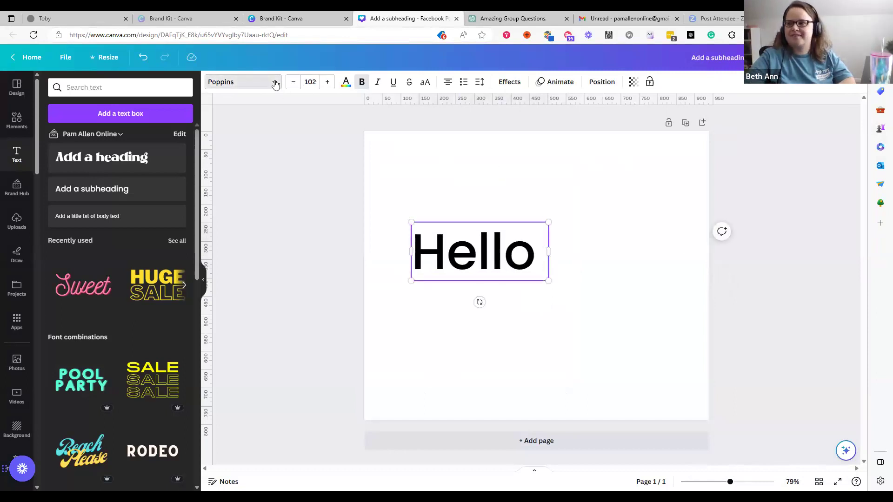
Step: Search the fonts for "se" and apply the uploaded Sexy Queen font to the Hello text
{"action": "left_click", "coordinate": [251, 82]}
{"action": "left_click", "coordinate": [105, 113]}
{"action": "type", "text": "se"}
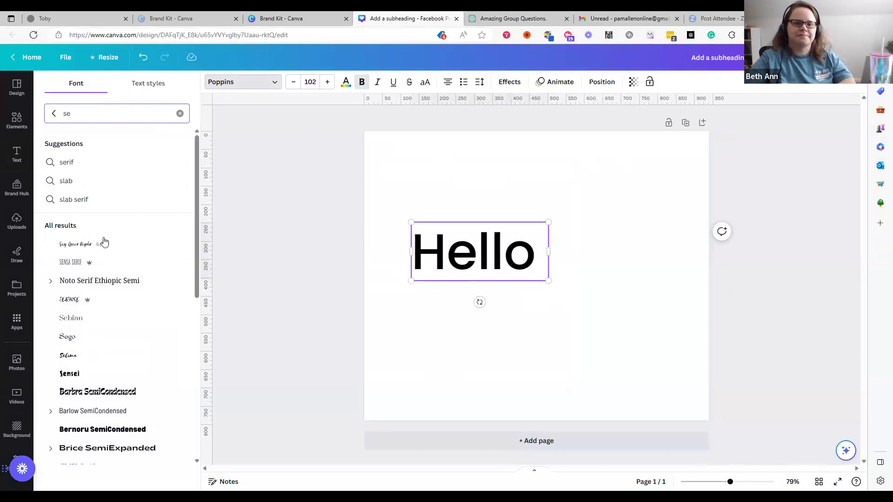
{"action": "left_click", "coordinate": [100, 239]}
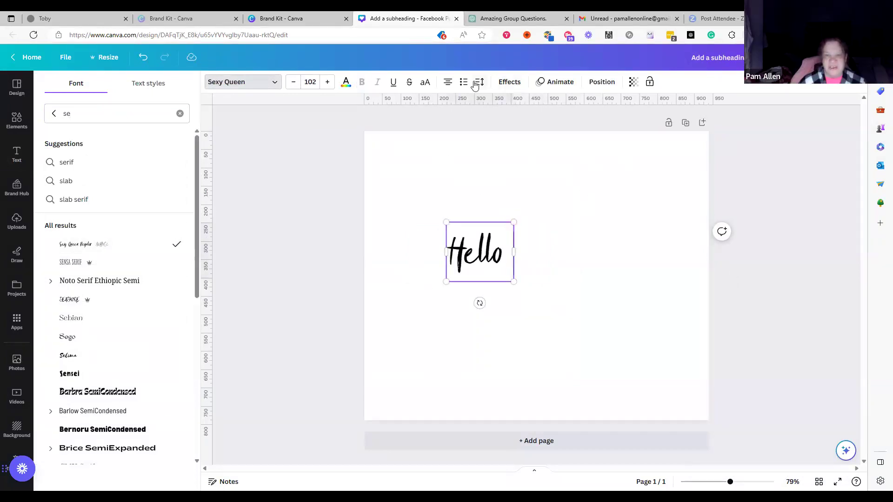
Step: Enlarge the Hello text to a font size of about 214, switching it to uppercase and back before and after resizing
{"action": "left_click", "coordinate": [424, 84]}
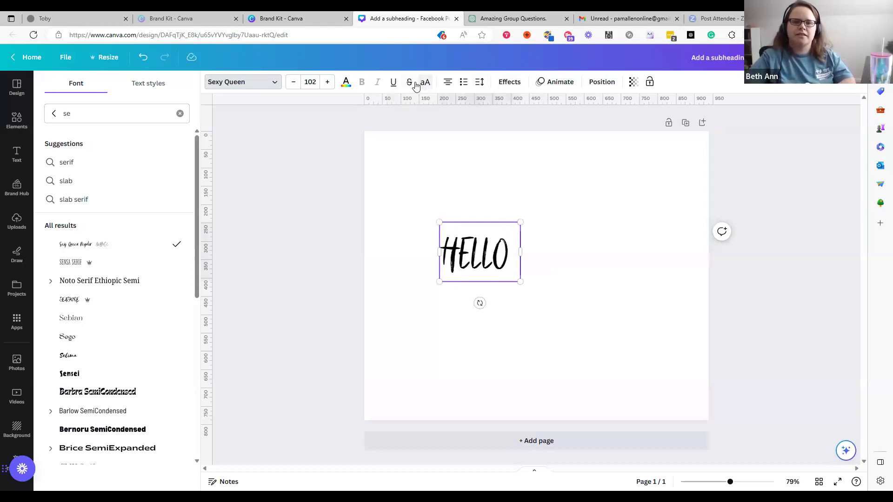
{"action": "left_click", "coordinate": [424, 83]}
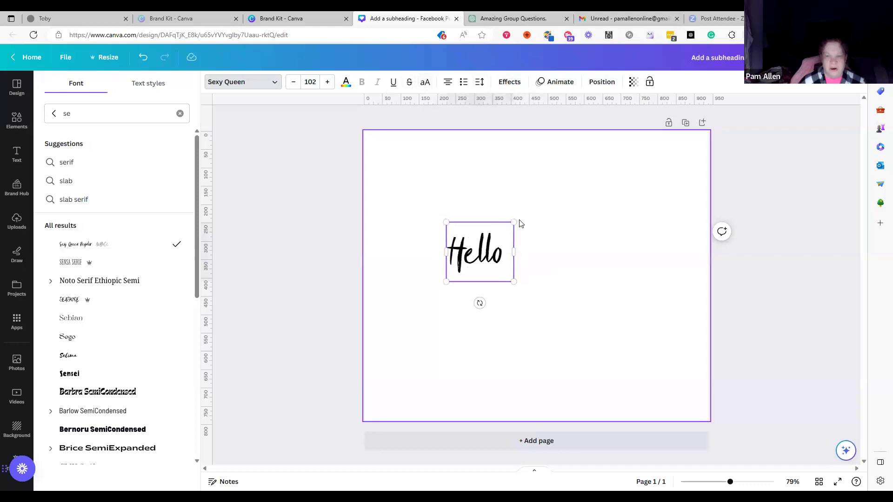
{"action": "left_click_drag", "start_coordinate": [513, 222], "coordinate": [605, 177]}
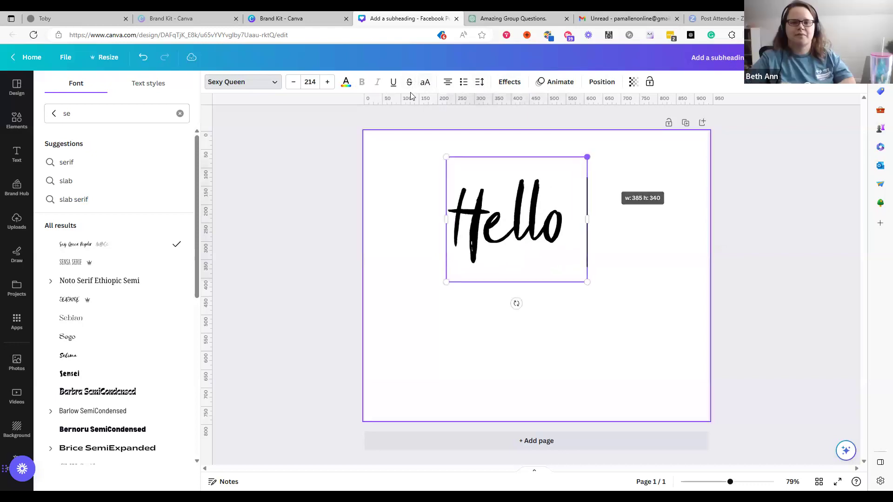
{"action": "left_click", "coordinate": [423, 88]}
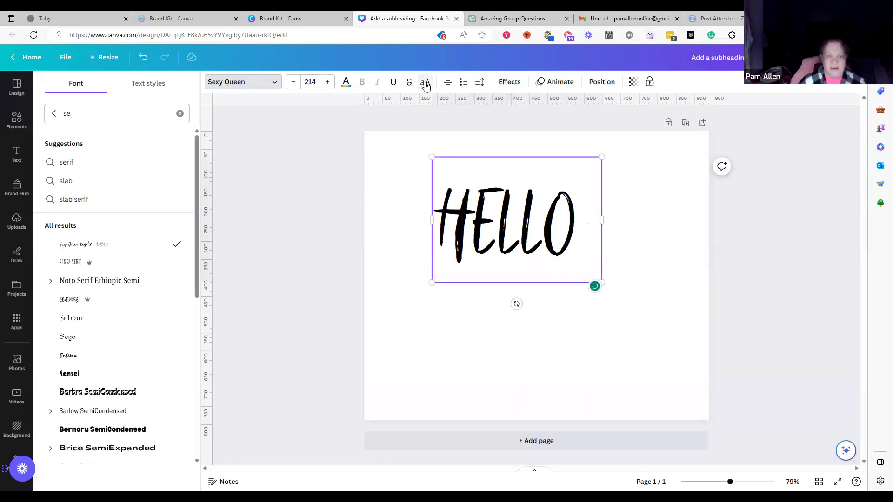
{"action": "left_click", "coordinate": [425, 85]}
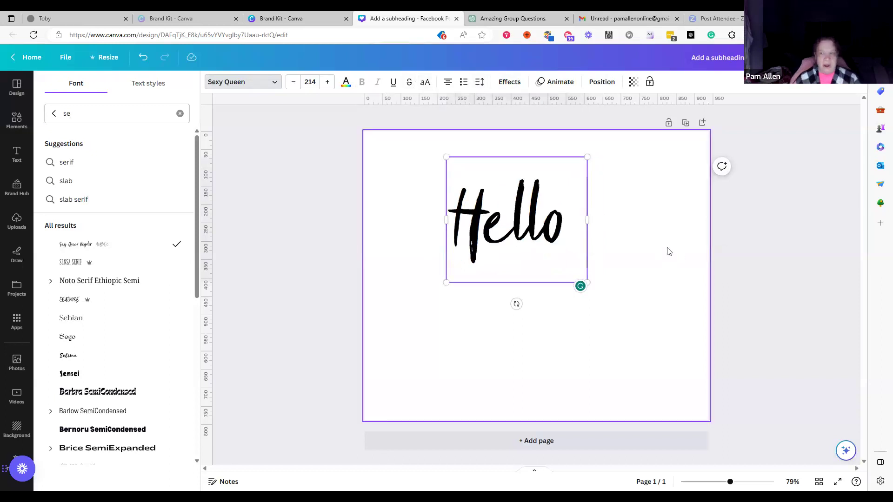